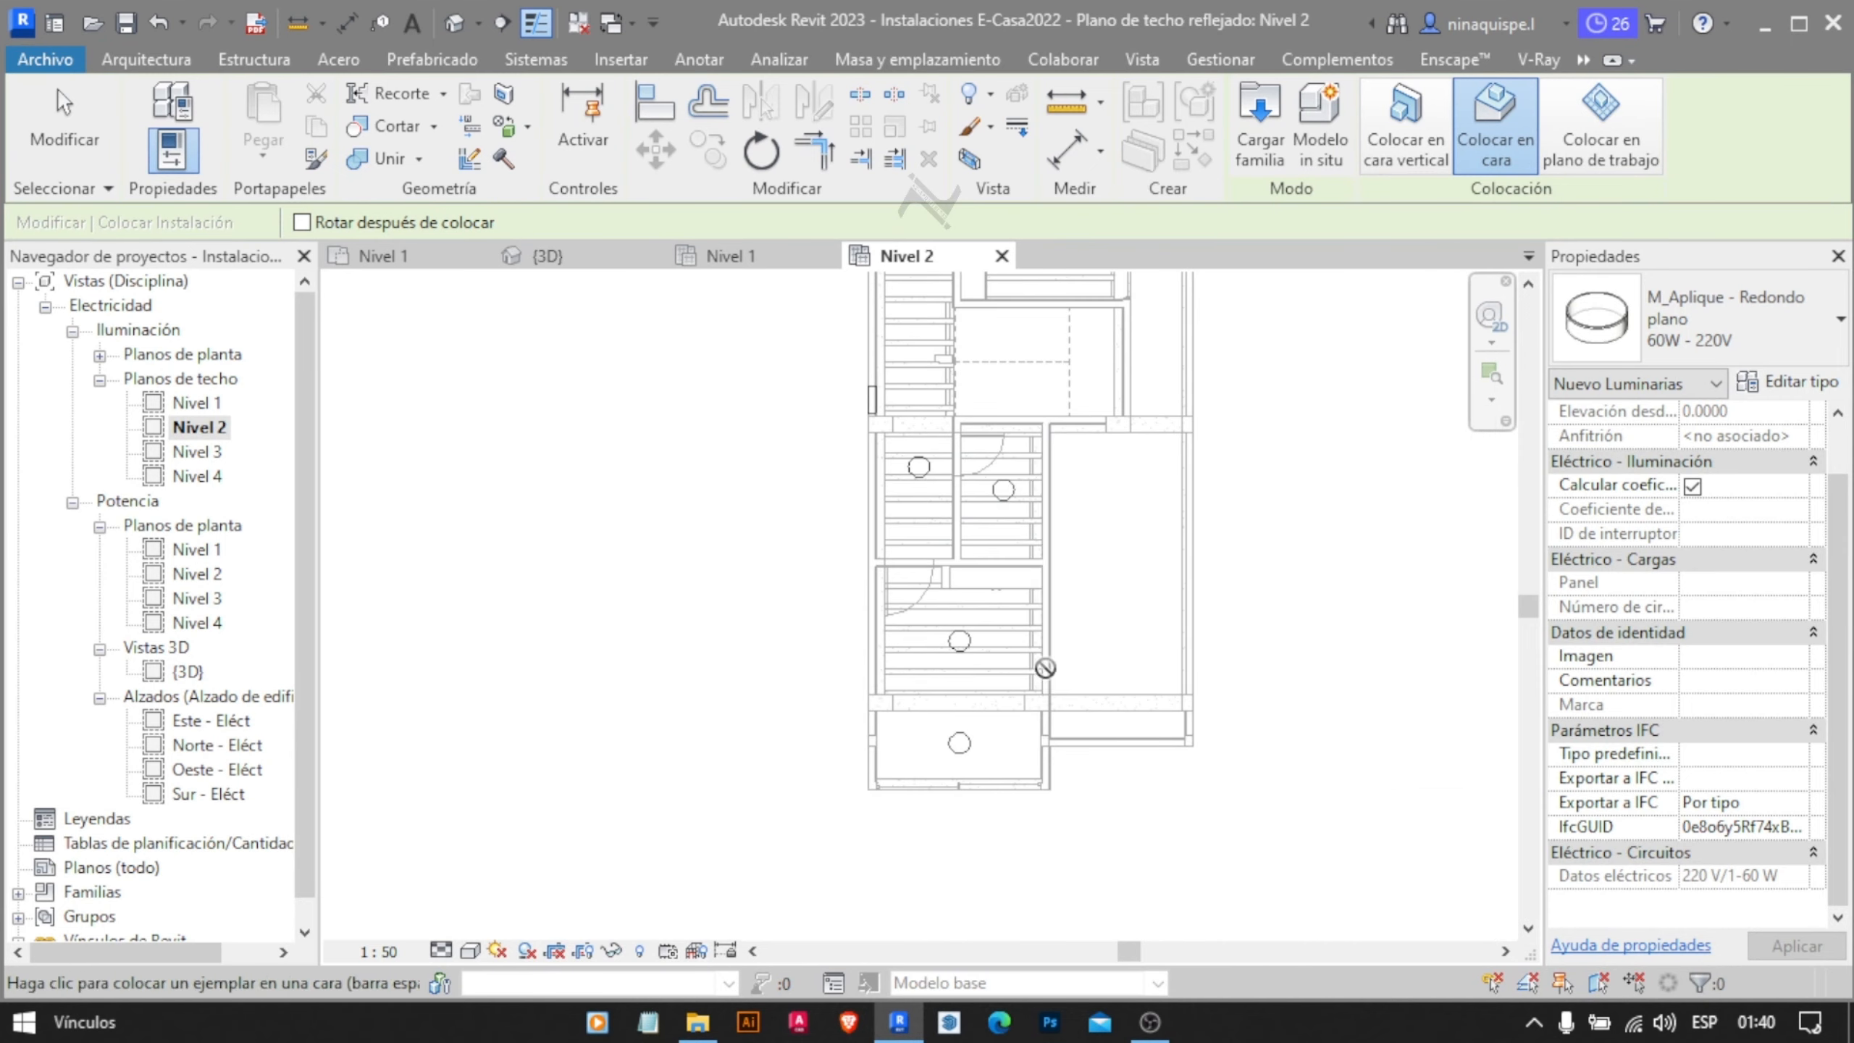
Start placing lighting devices on vertical faces, using the M_Interruptores de iluminación Polo único type
middle_drag(1239, 539, 1297, 696)
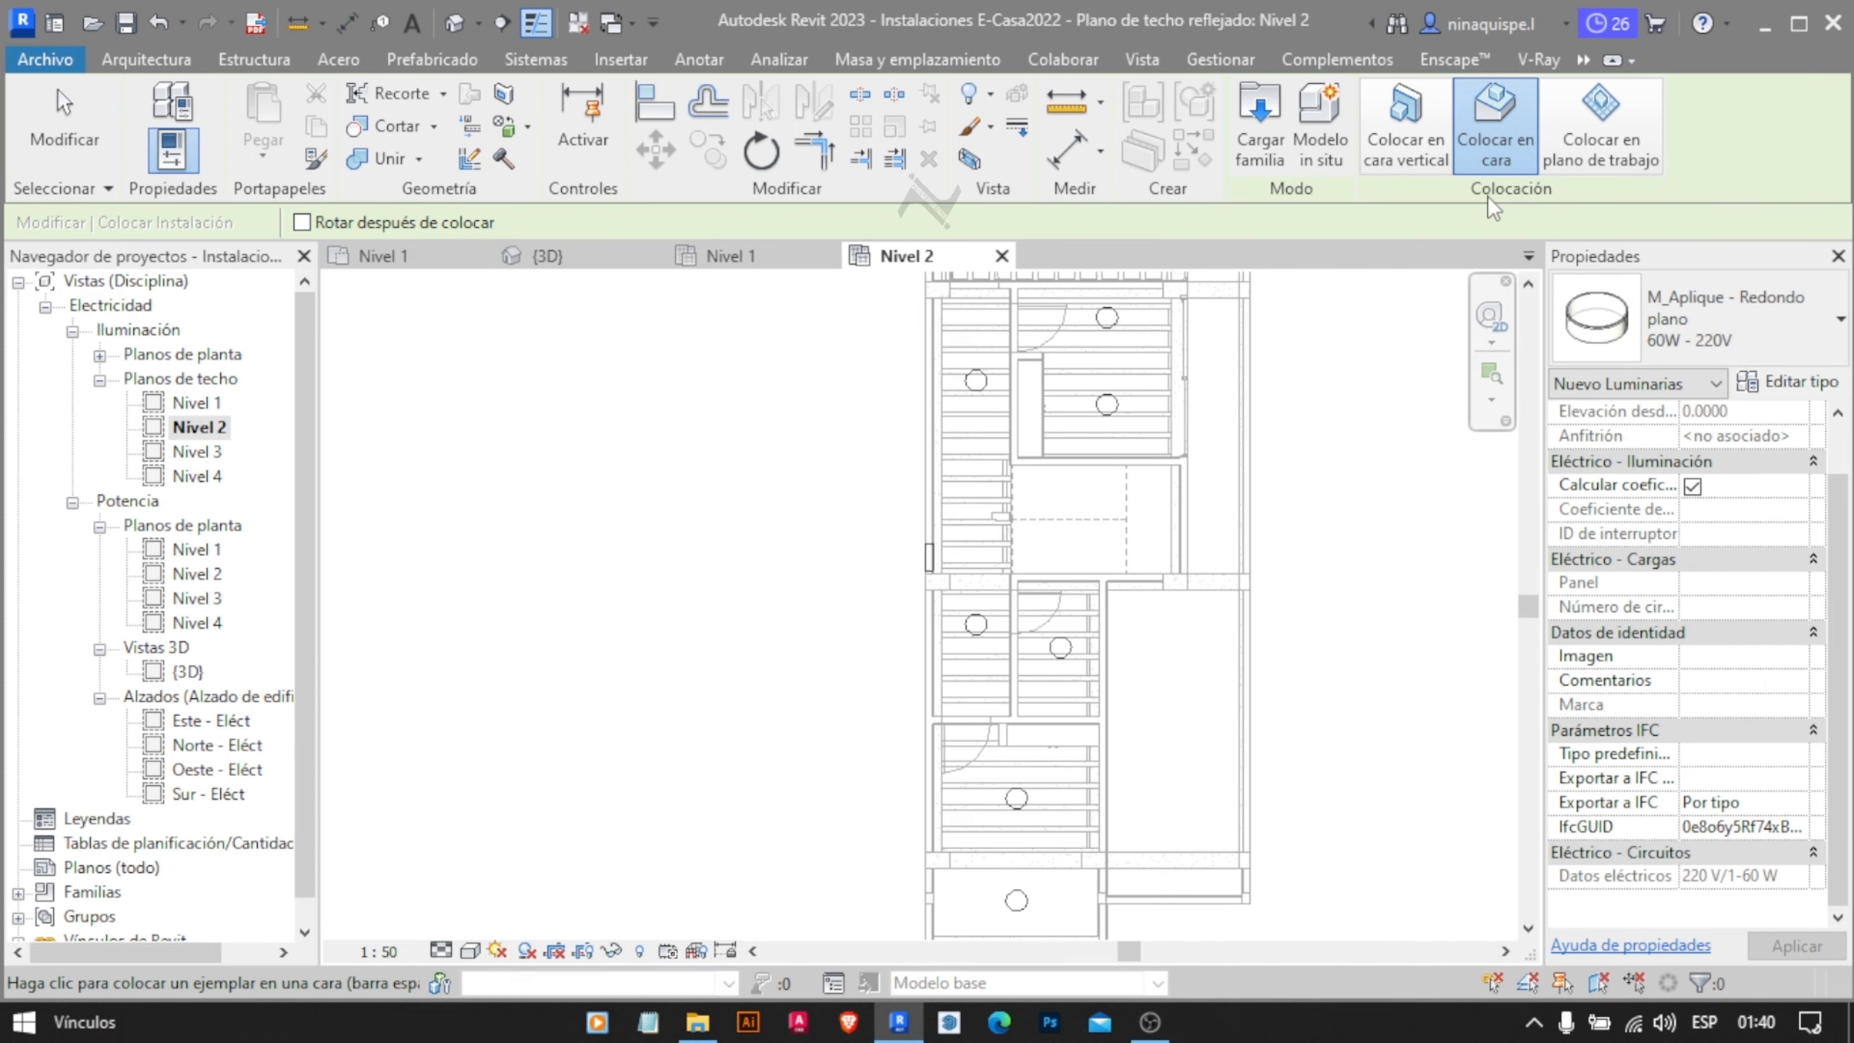
middle_drag(1158, 588, 1080, 563)
click(534, 62)
click(591, 110)
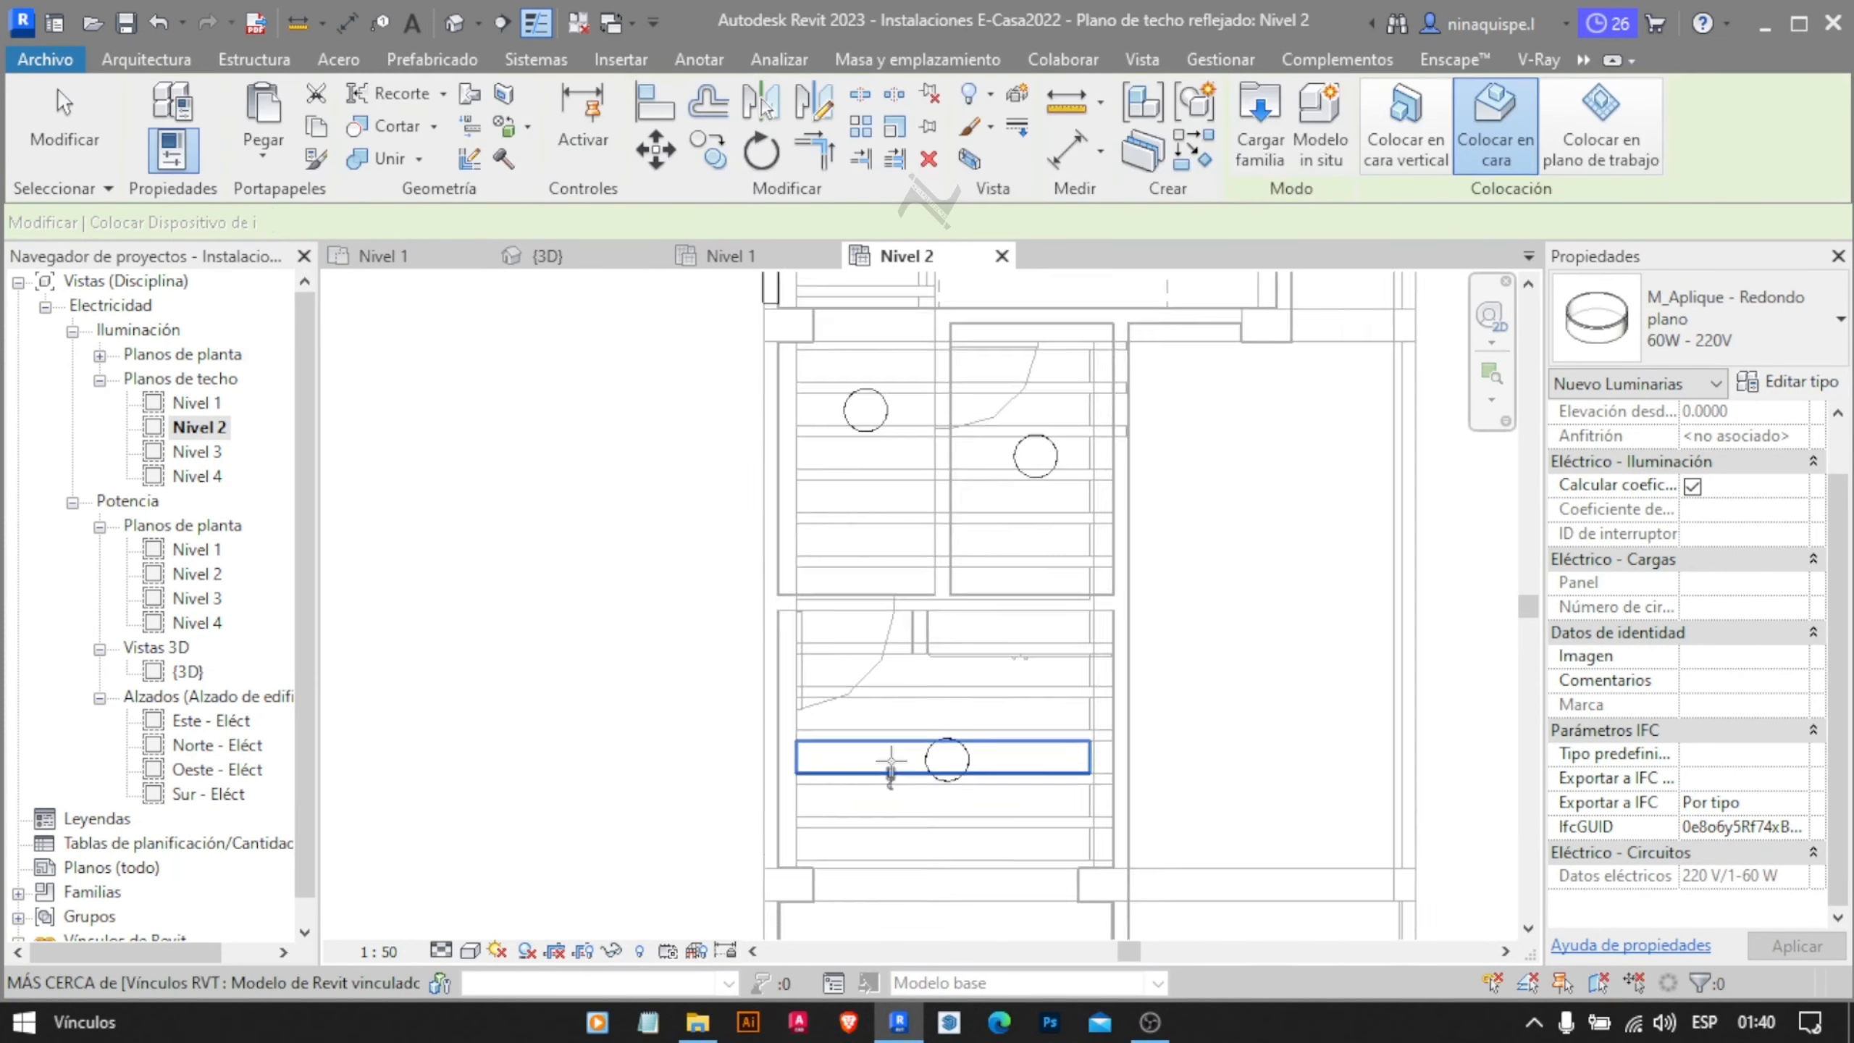
scroll(935, 443, up, 5)
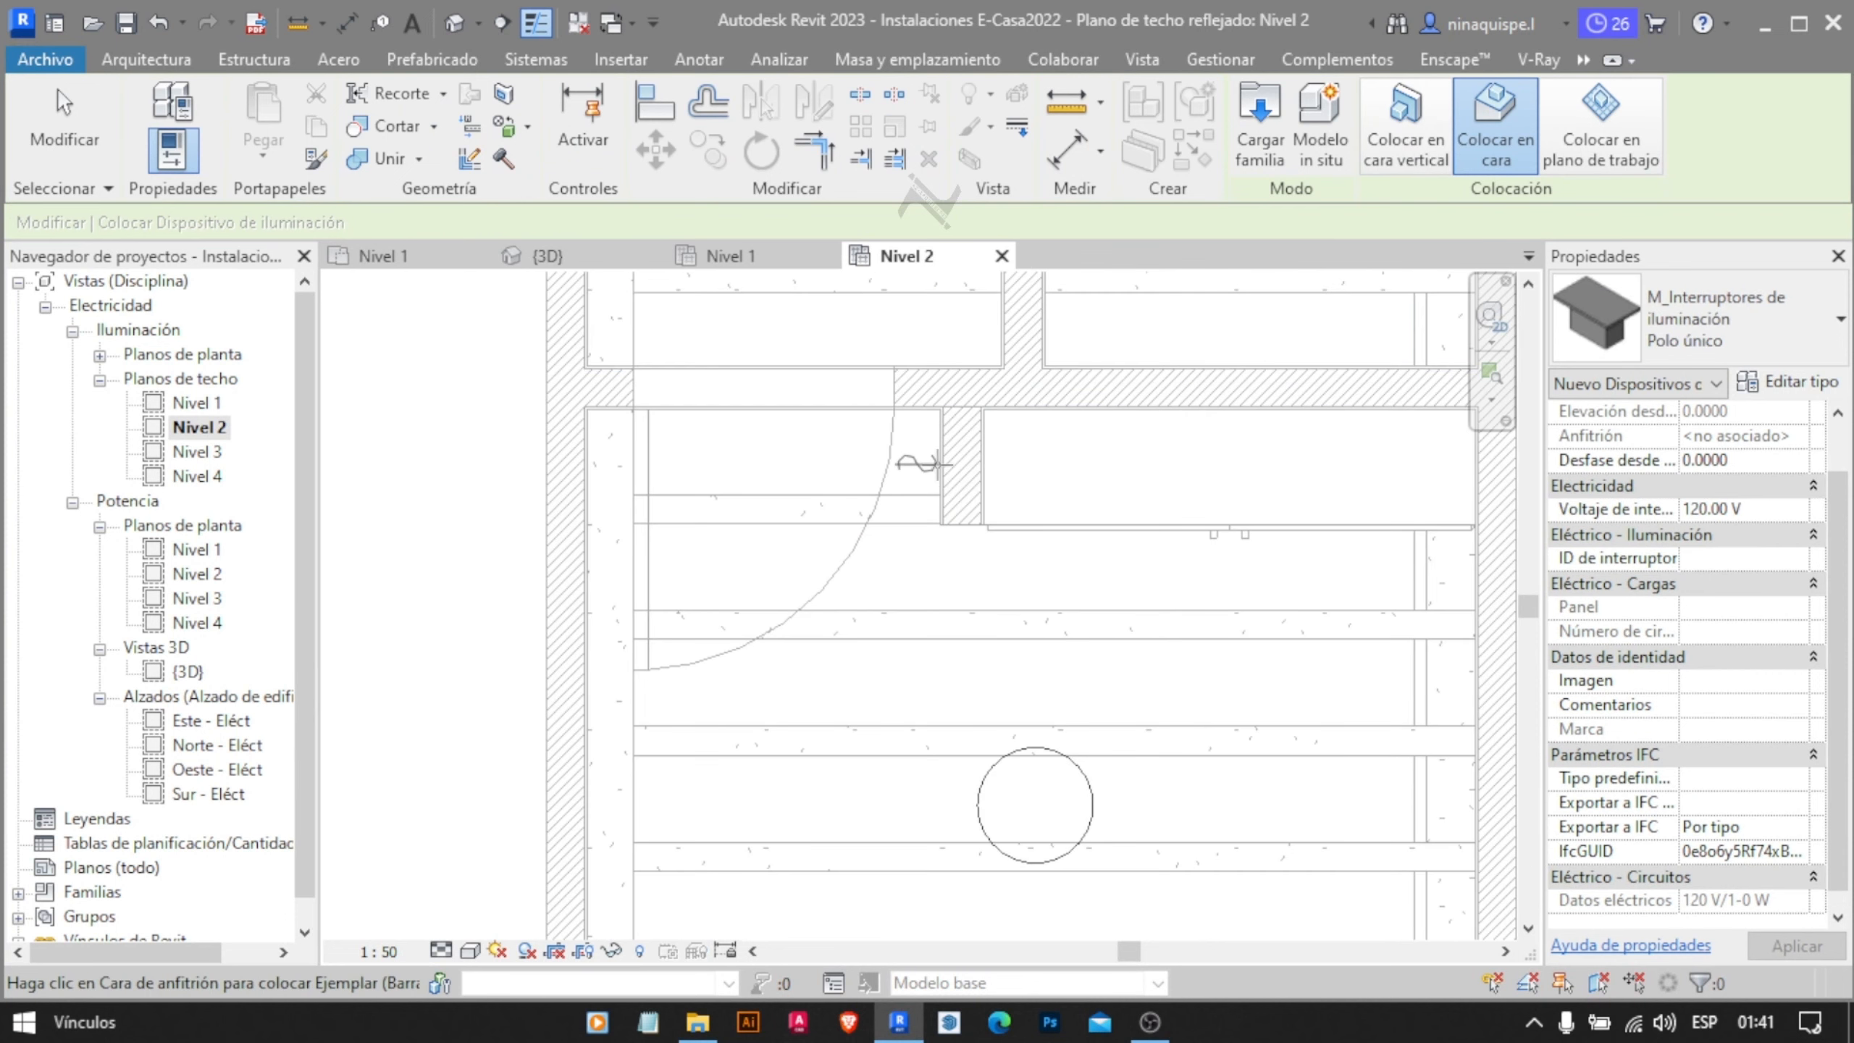
click(1405, 128)
click(1739, 321)
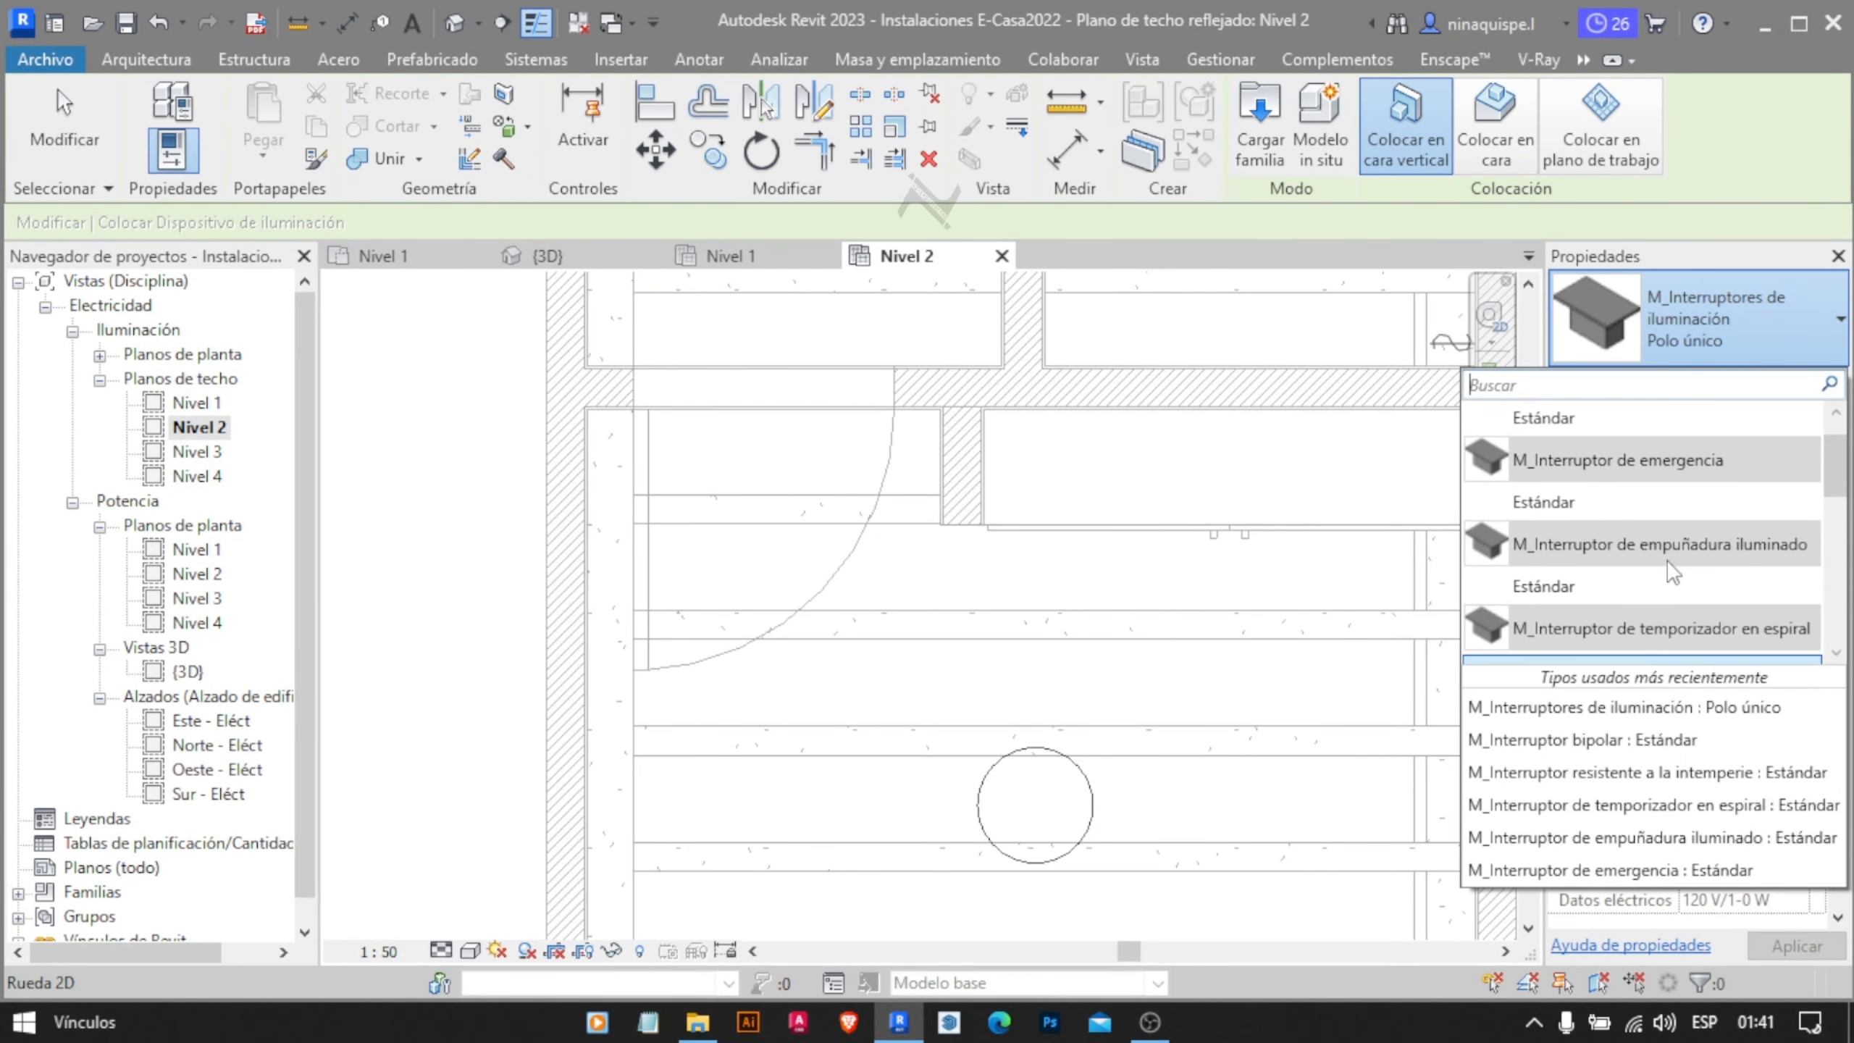
scroll(1666, 559, up, 2)
scroll(1642, 555, down, 5)
click(1631, 518)
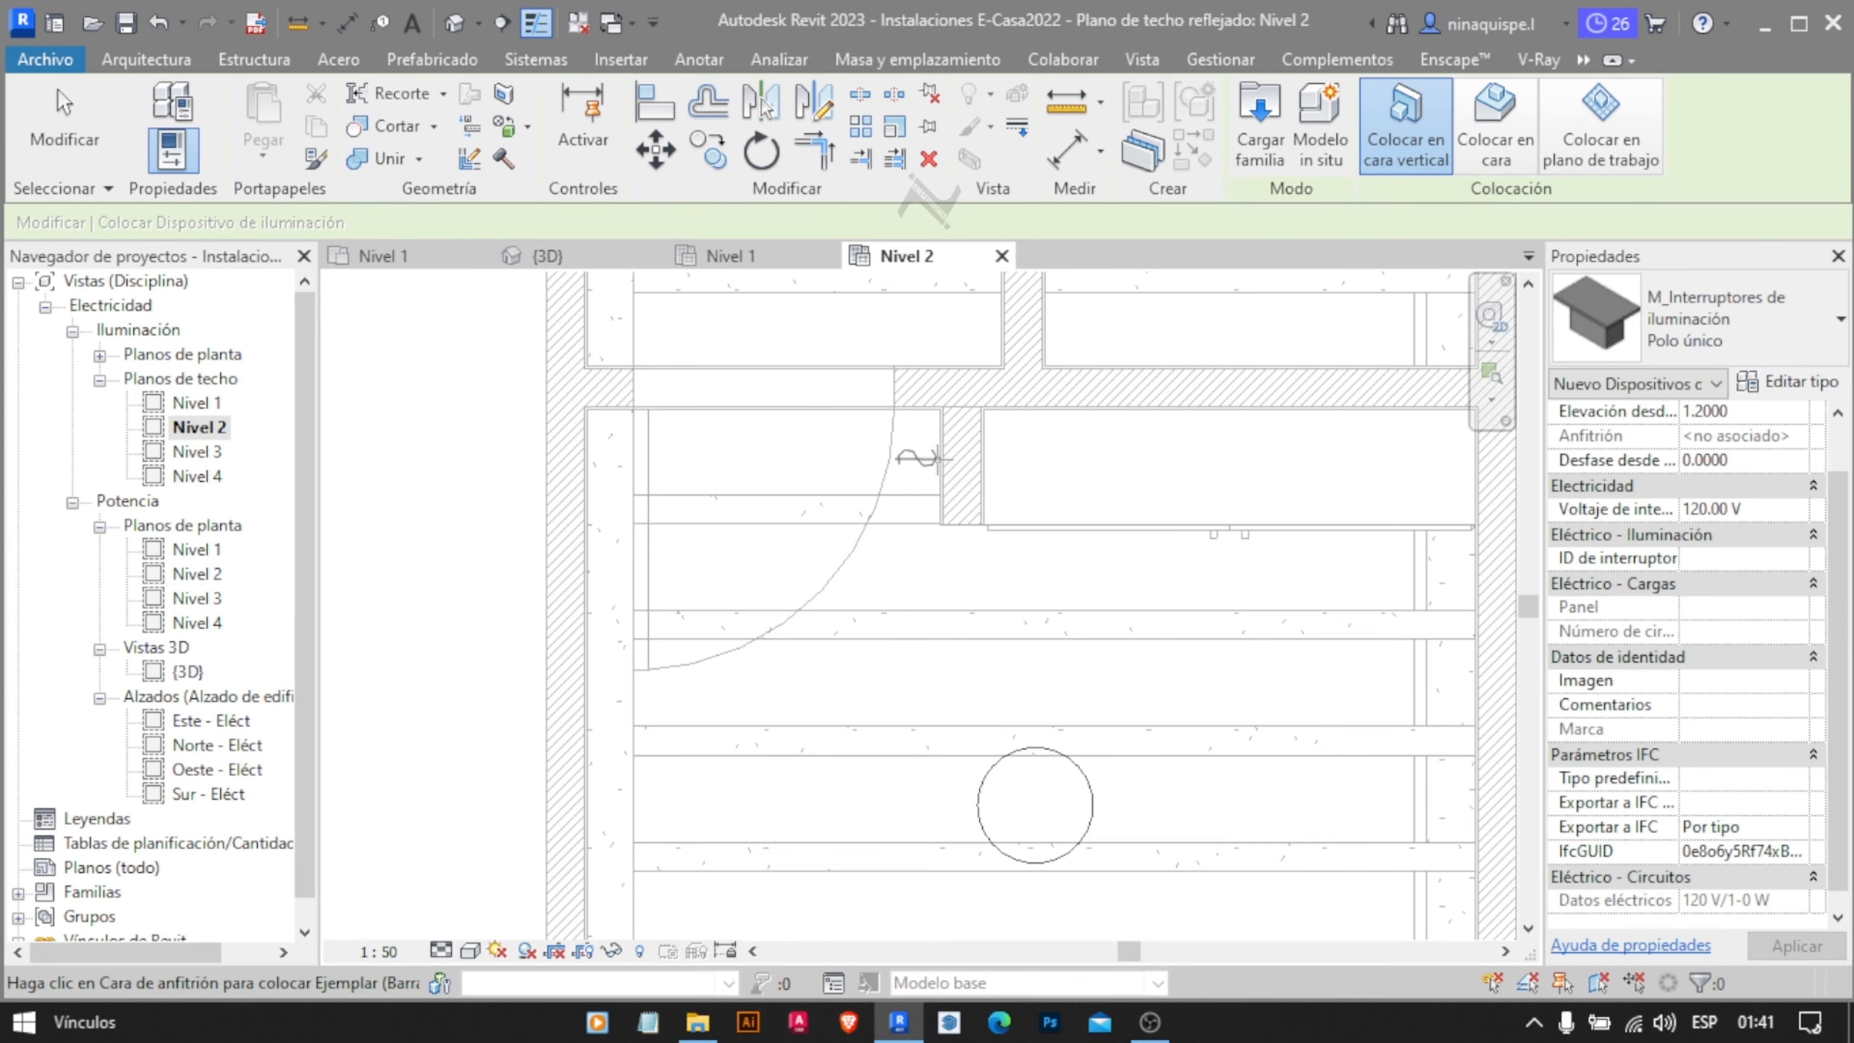
Place single-pole switches beside the lower bedroom's door, beside the adjoining small room's door and in the hallway
scroll(941, 438, down, 4)
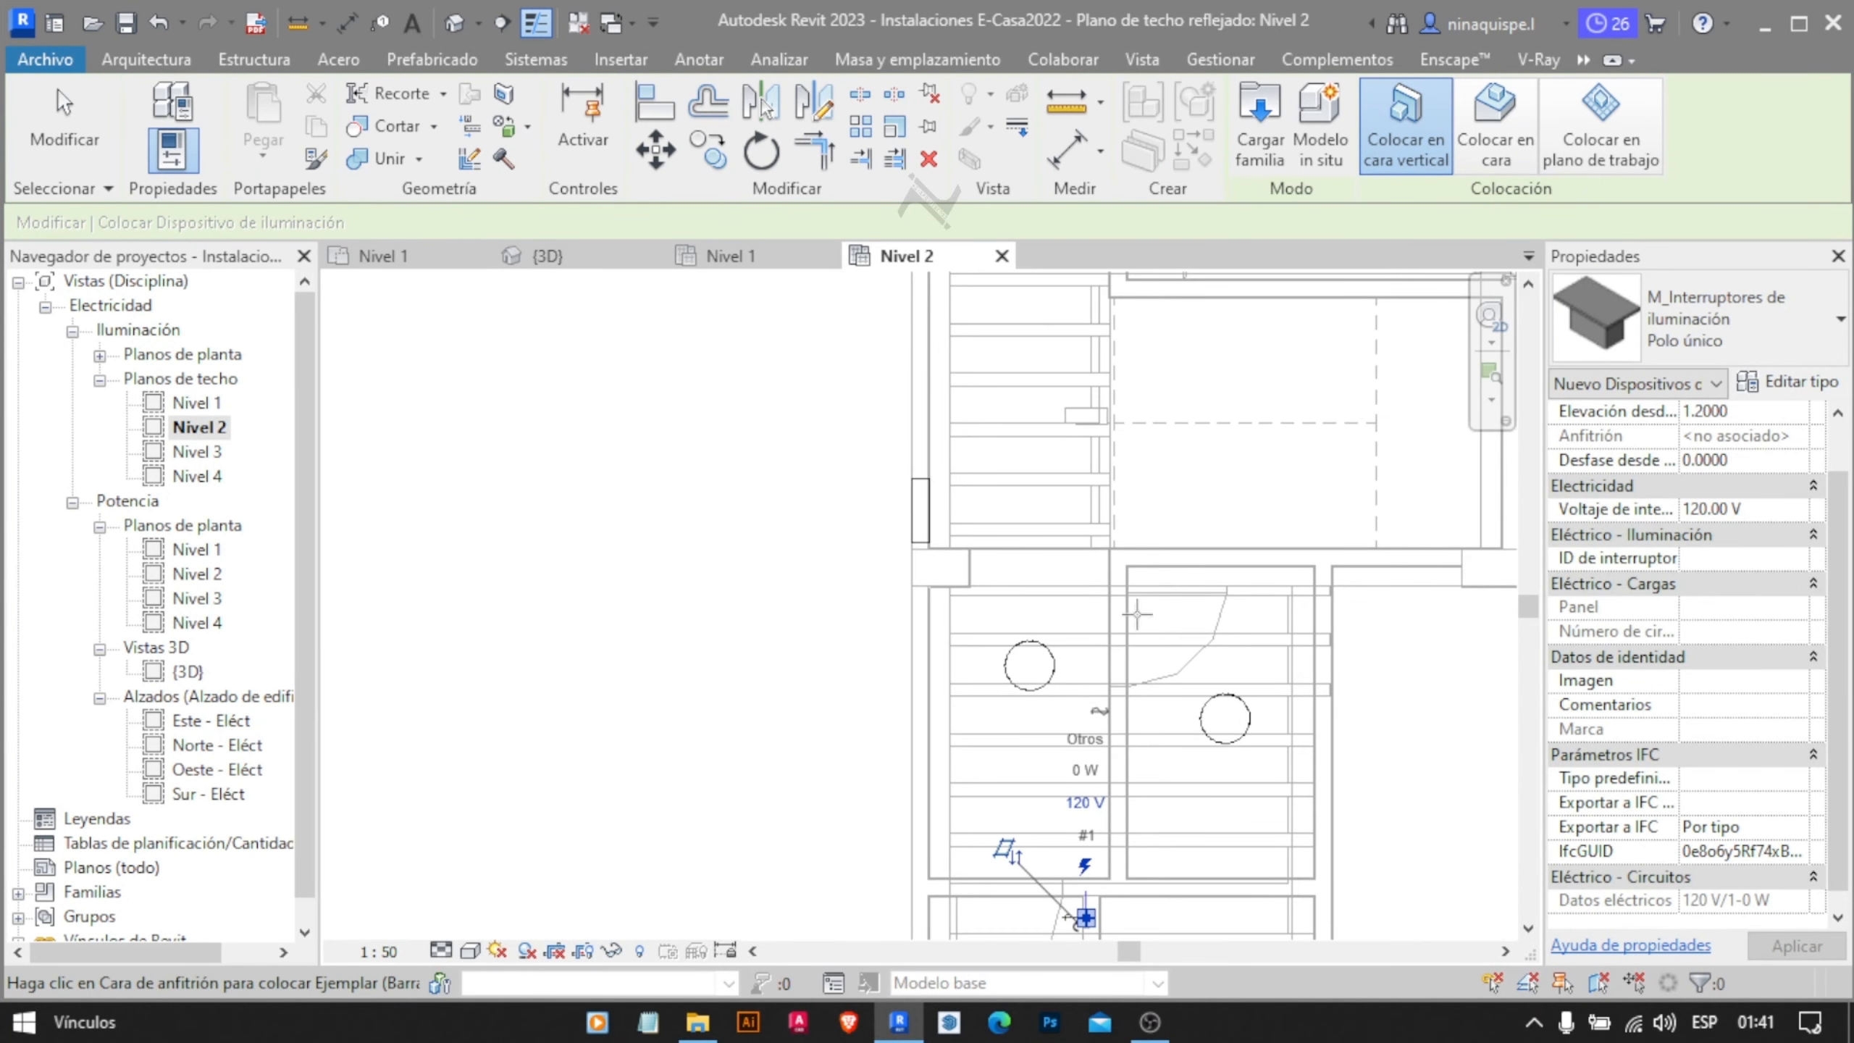
scroll(1137, 615, up, 3)
scroll(1121, 557, up, 4)
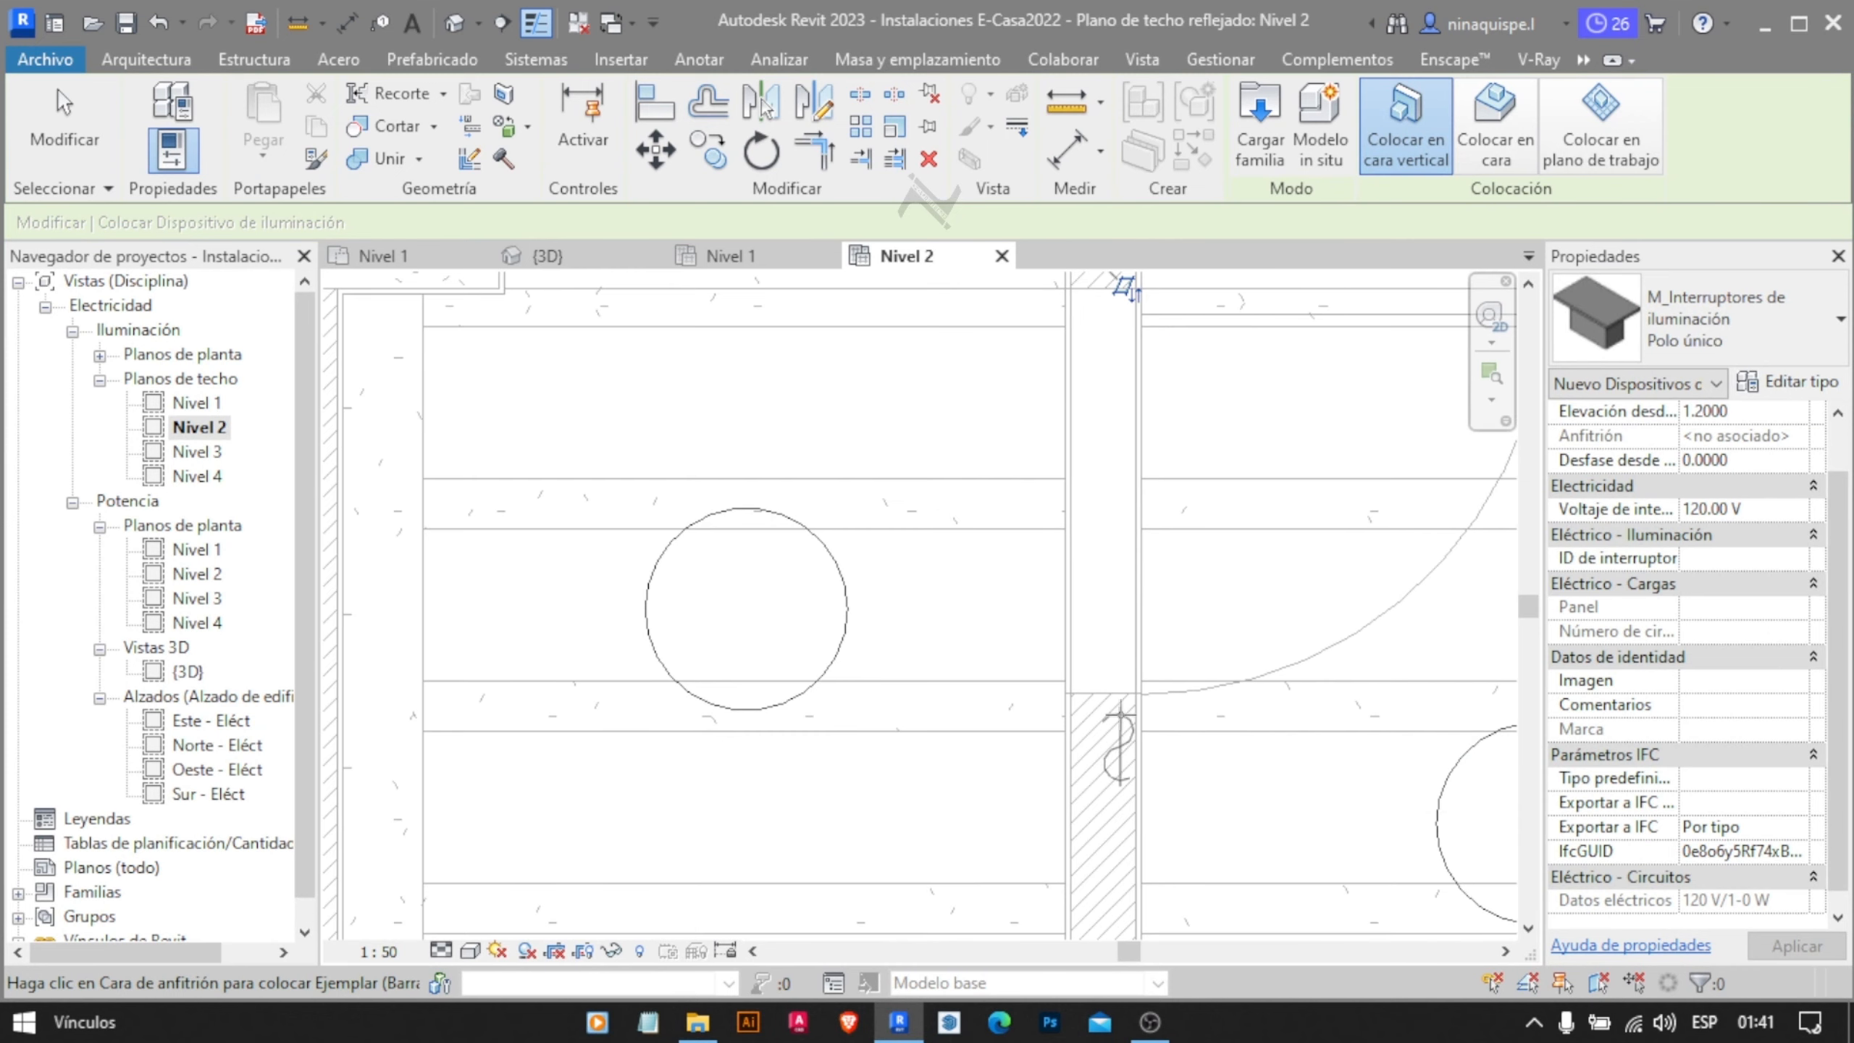
scroll(1142, 718, down, 6)
middle_drag(1142, 718, 1084, 1015)
scroll(1094, 549, up, 5)
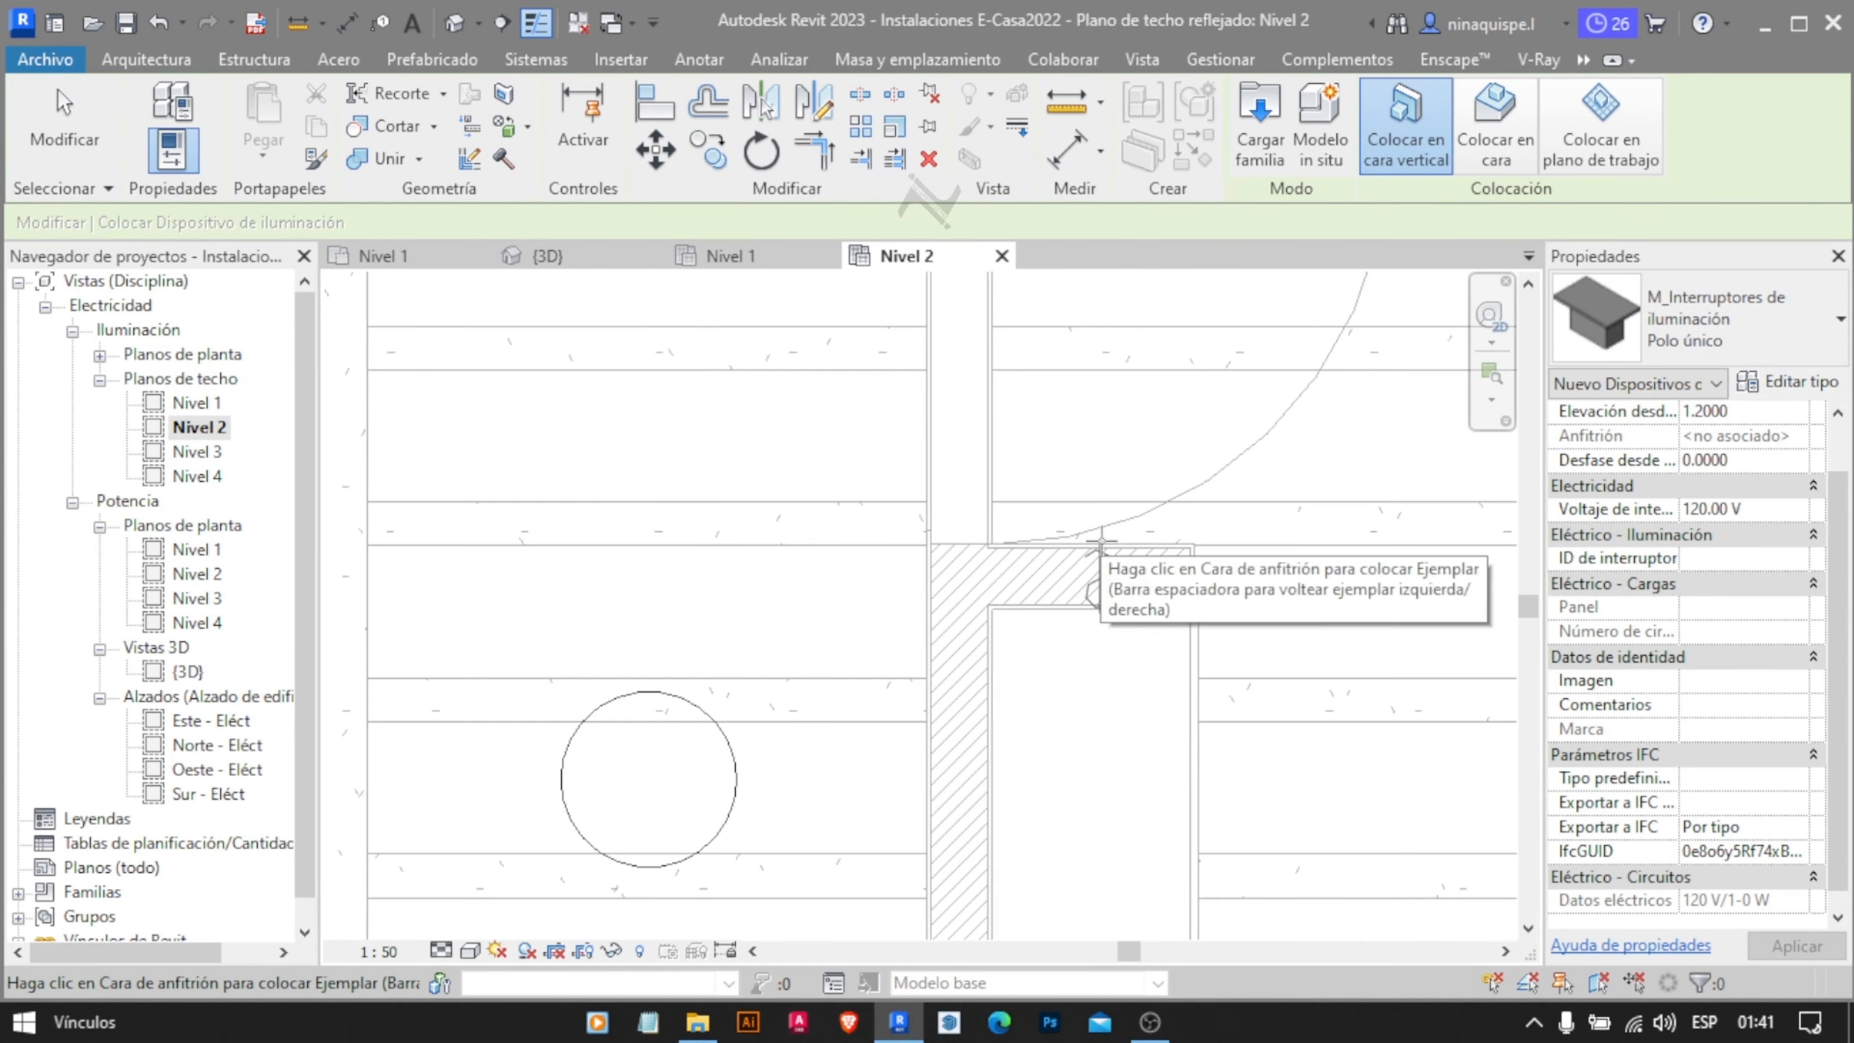
Place switches on the short wall beside the middle bedroom's door and on the wall beside the door of the room above
click(1113, 546)
scroll(1104, 548, down, 4)
middle_drag(1094, 544, 1039, 814)
scroll(1006, 690, up, 3)
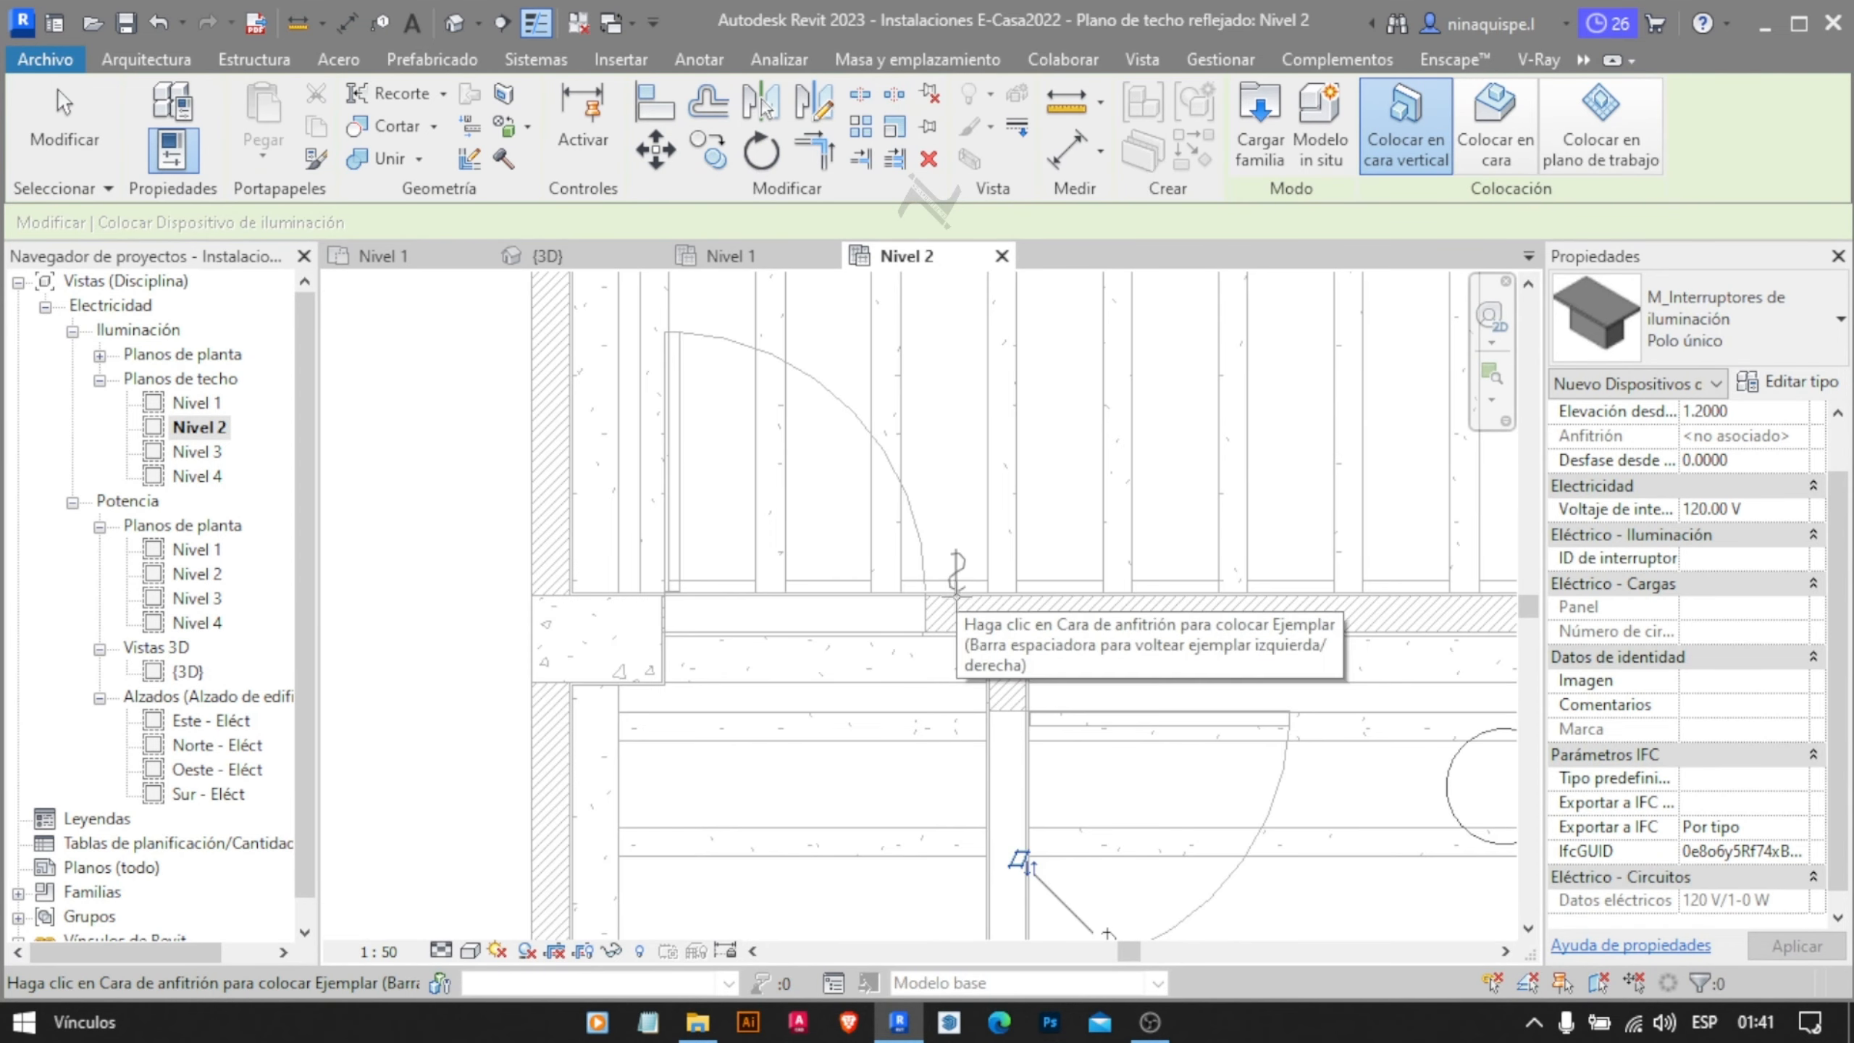
scroll(972, 581, down, 1)
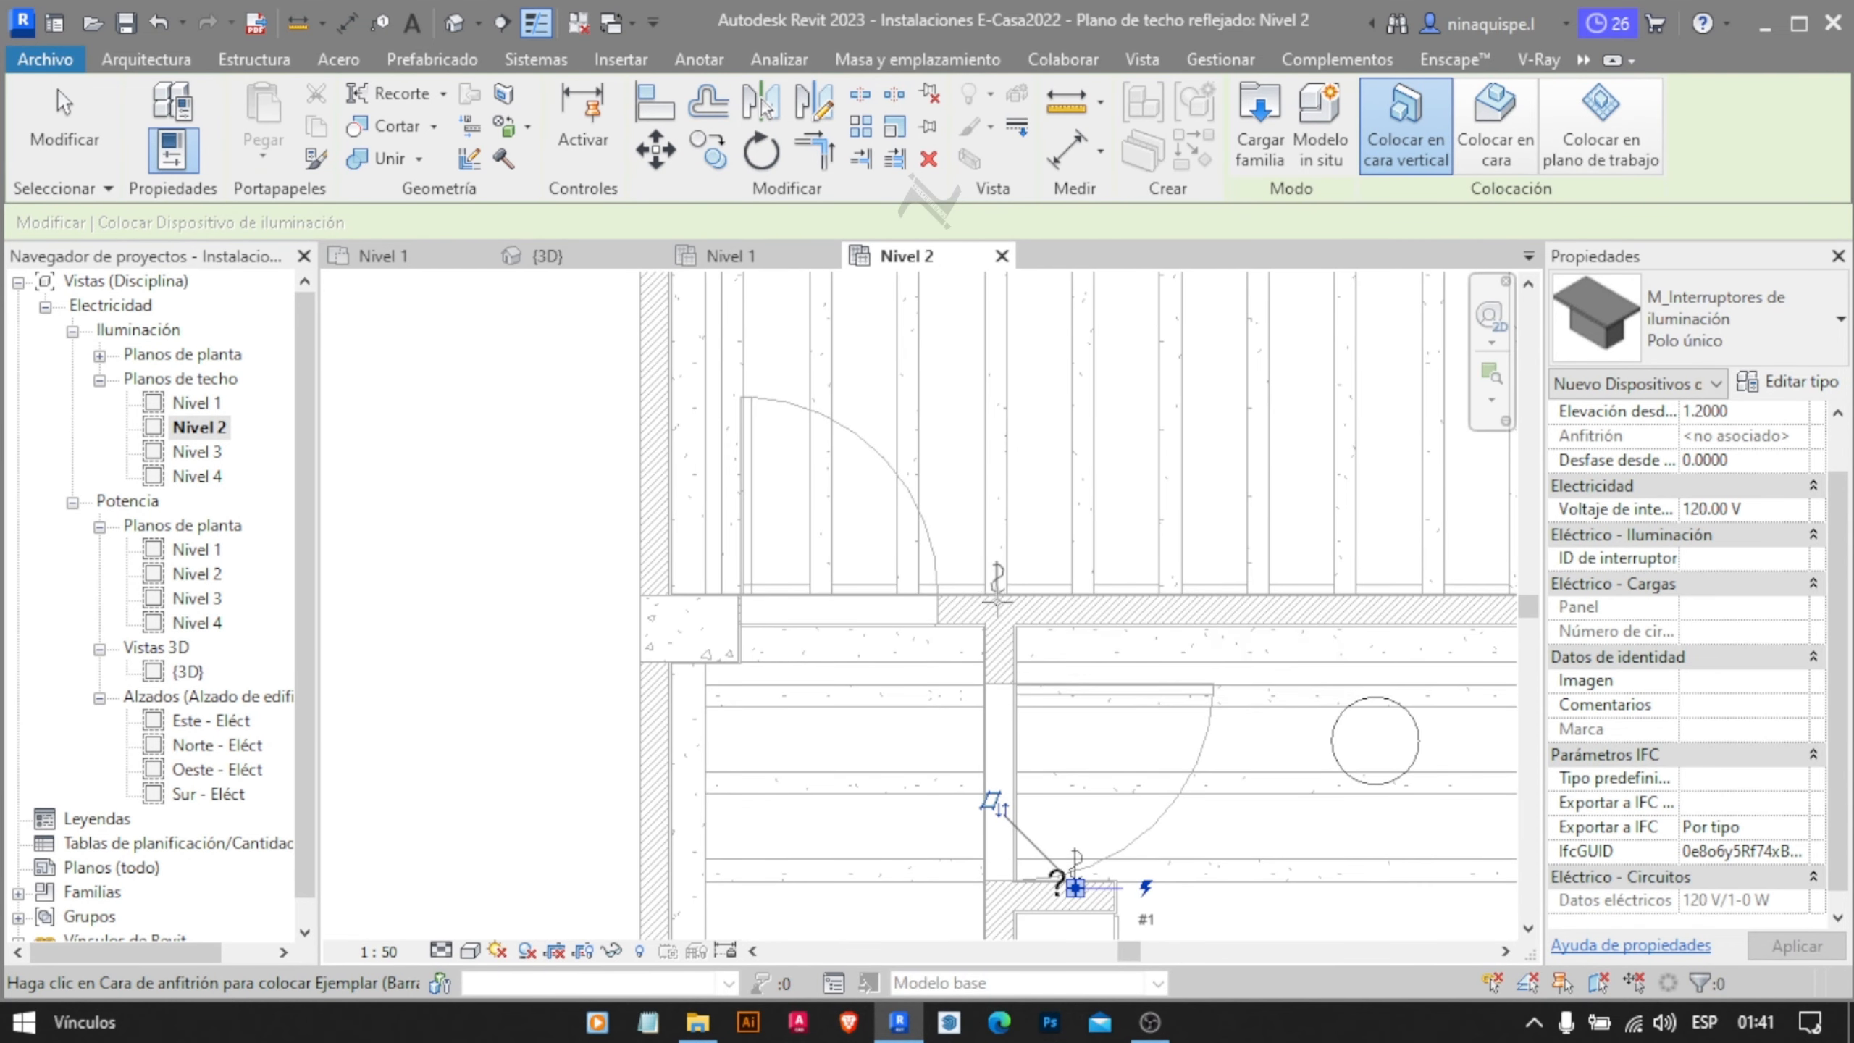
click(997, 601)
Place switches on the hallway's outer wall and on the partition between the two uppermost rooms, and finish placing
scroll(997, 601, down, 3)
middle_drag(1065, 757, 911, 621)
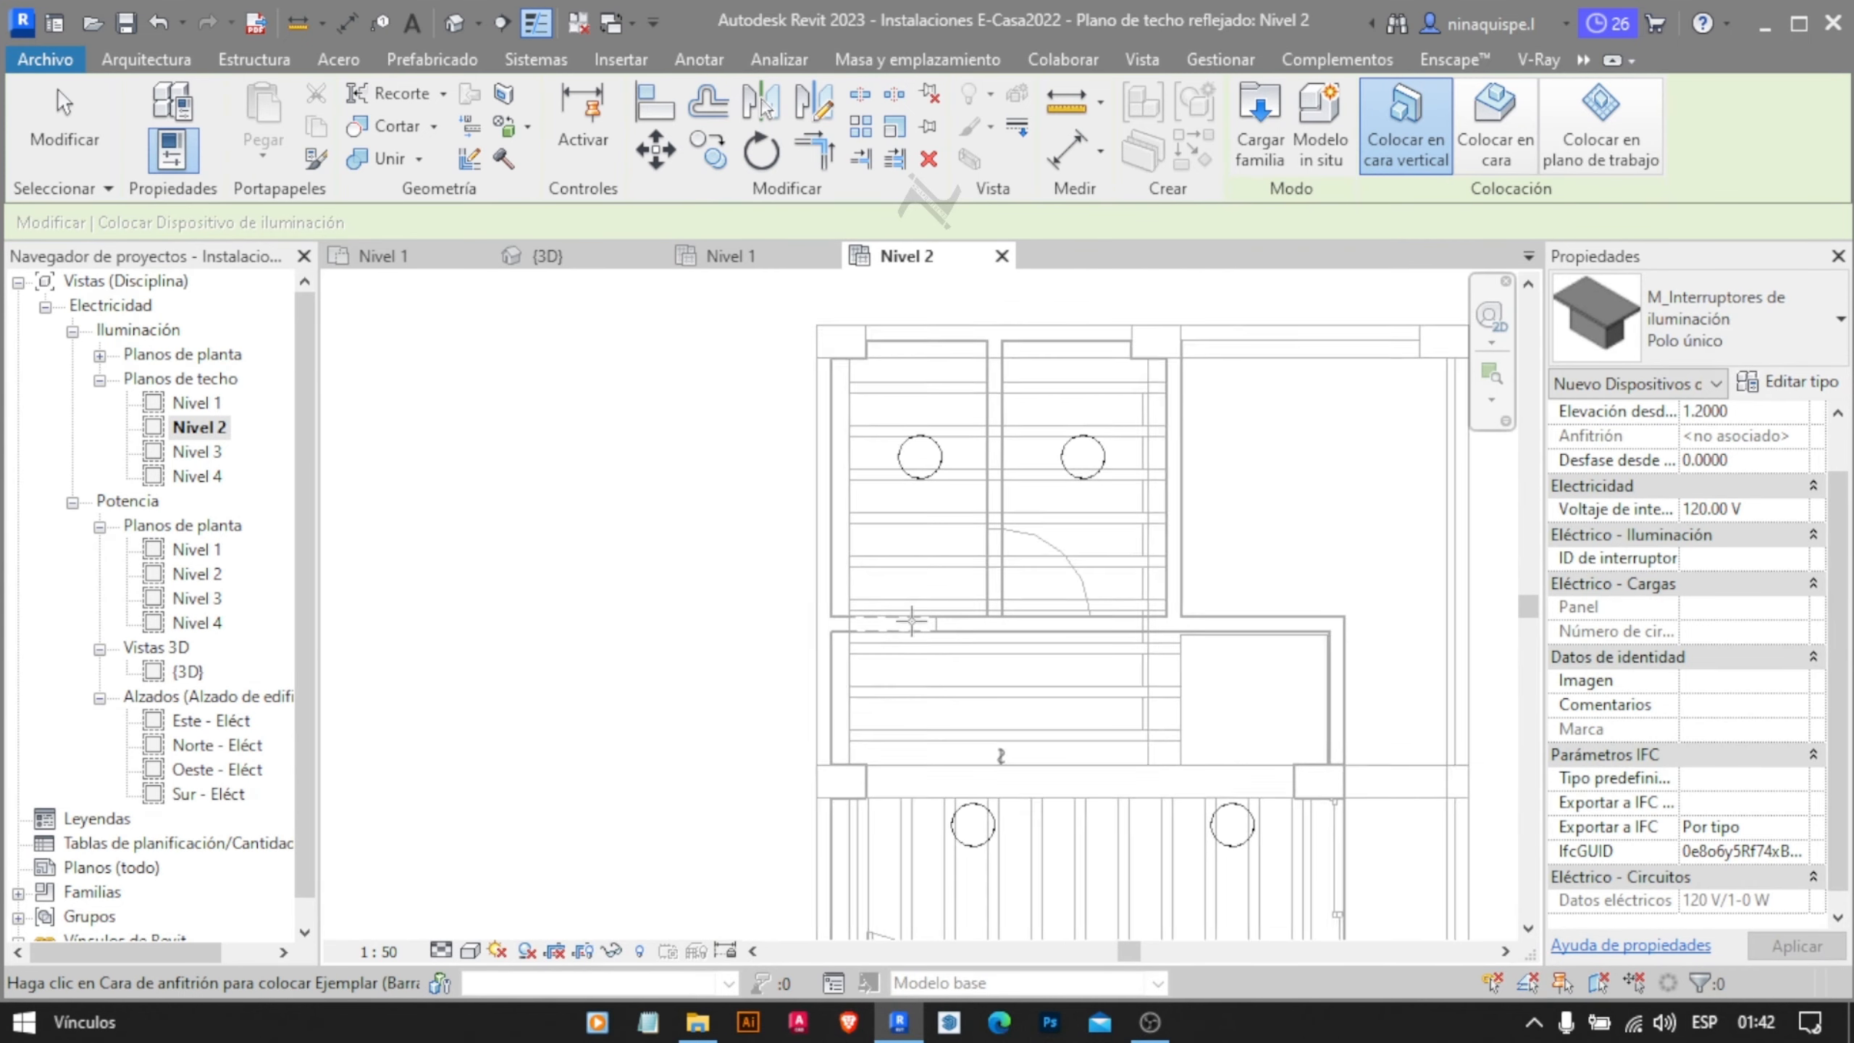
scroll(912, 620, up, 3)
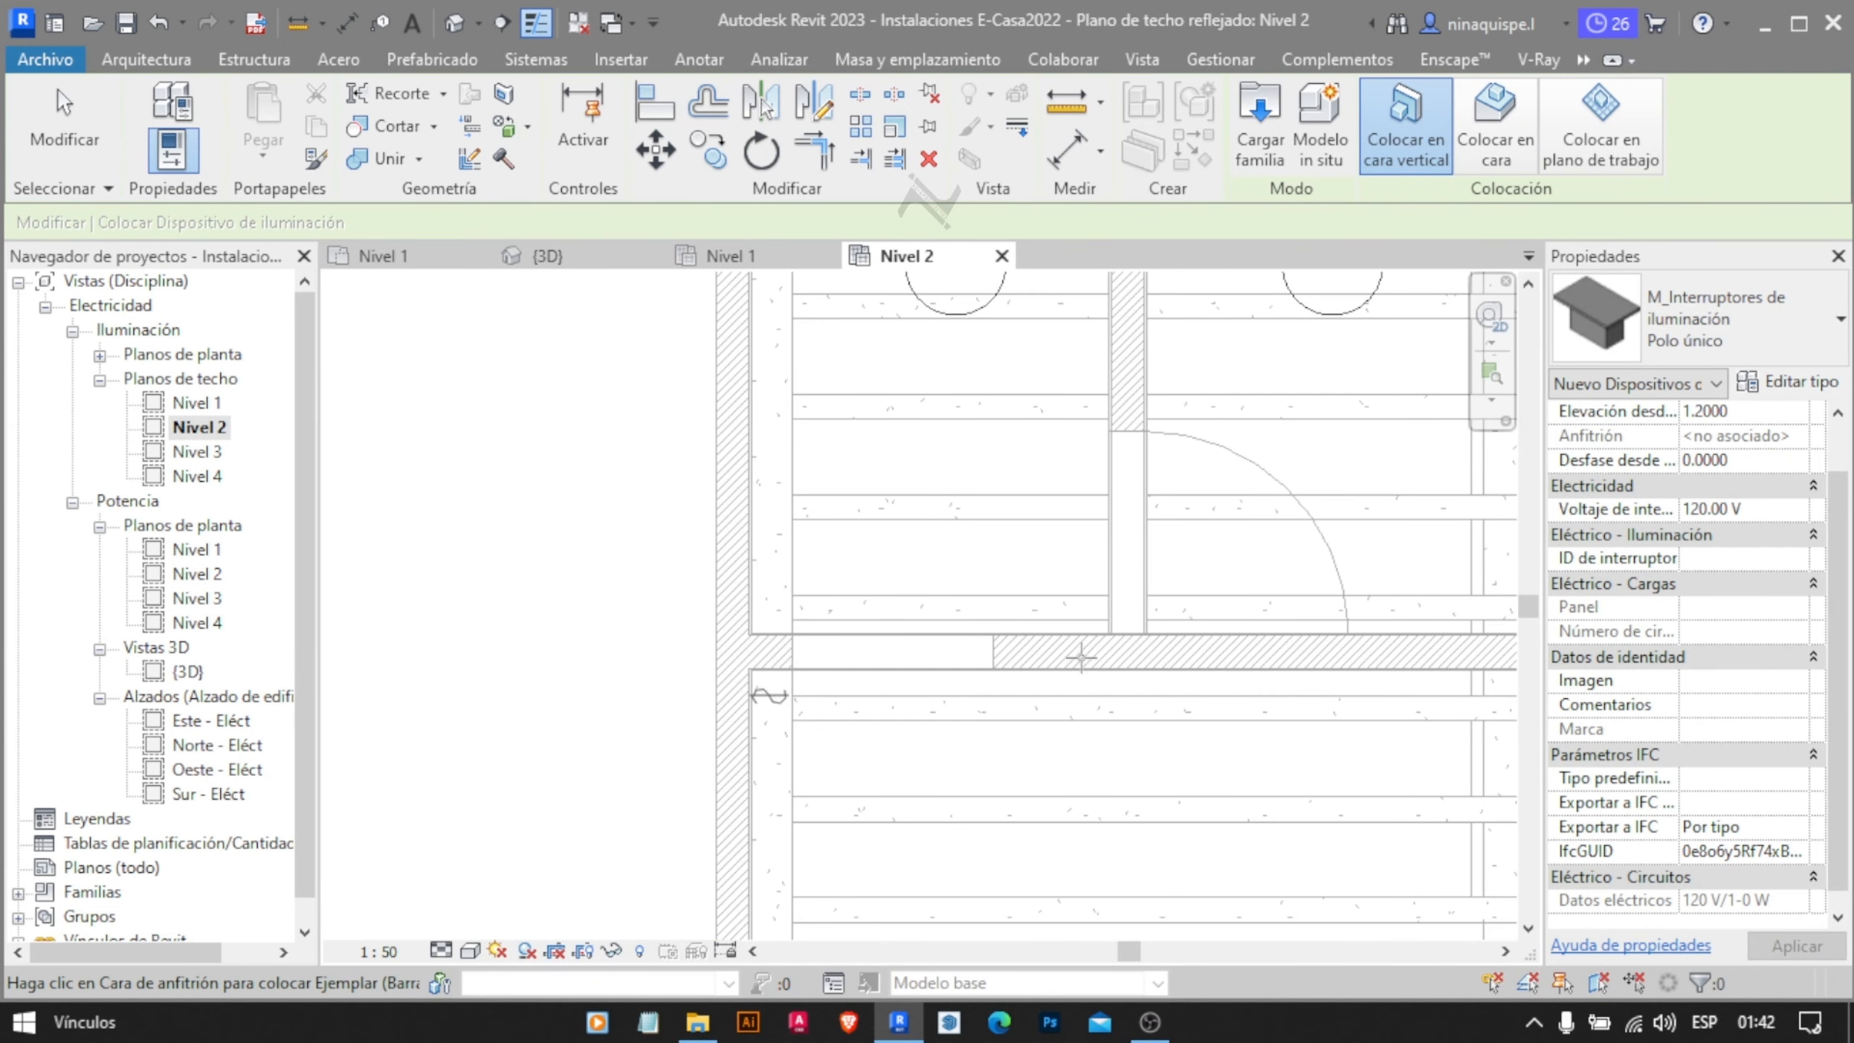
scroll(1147, 404, down, 4)
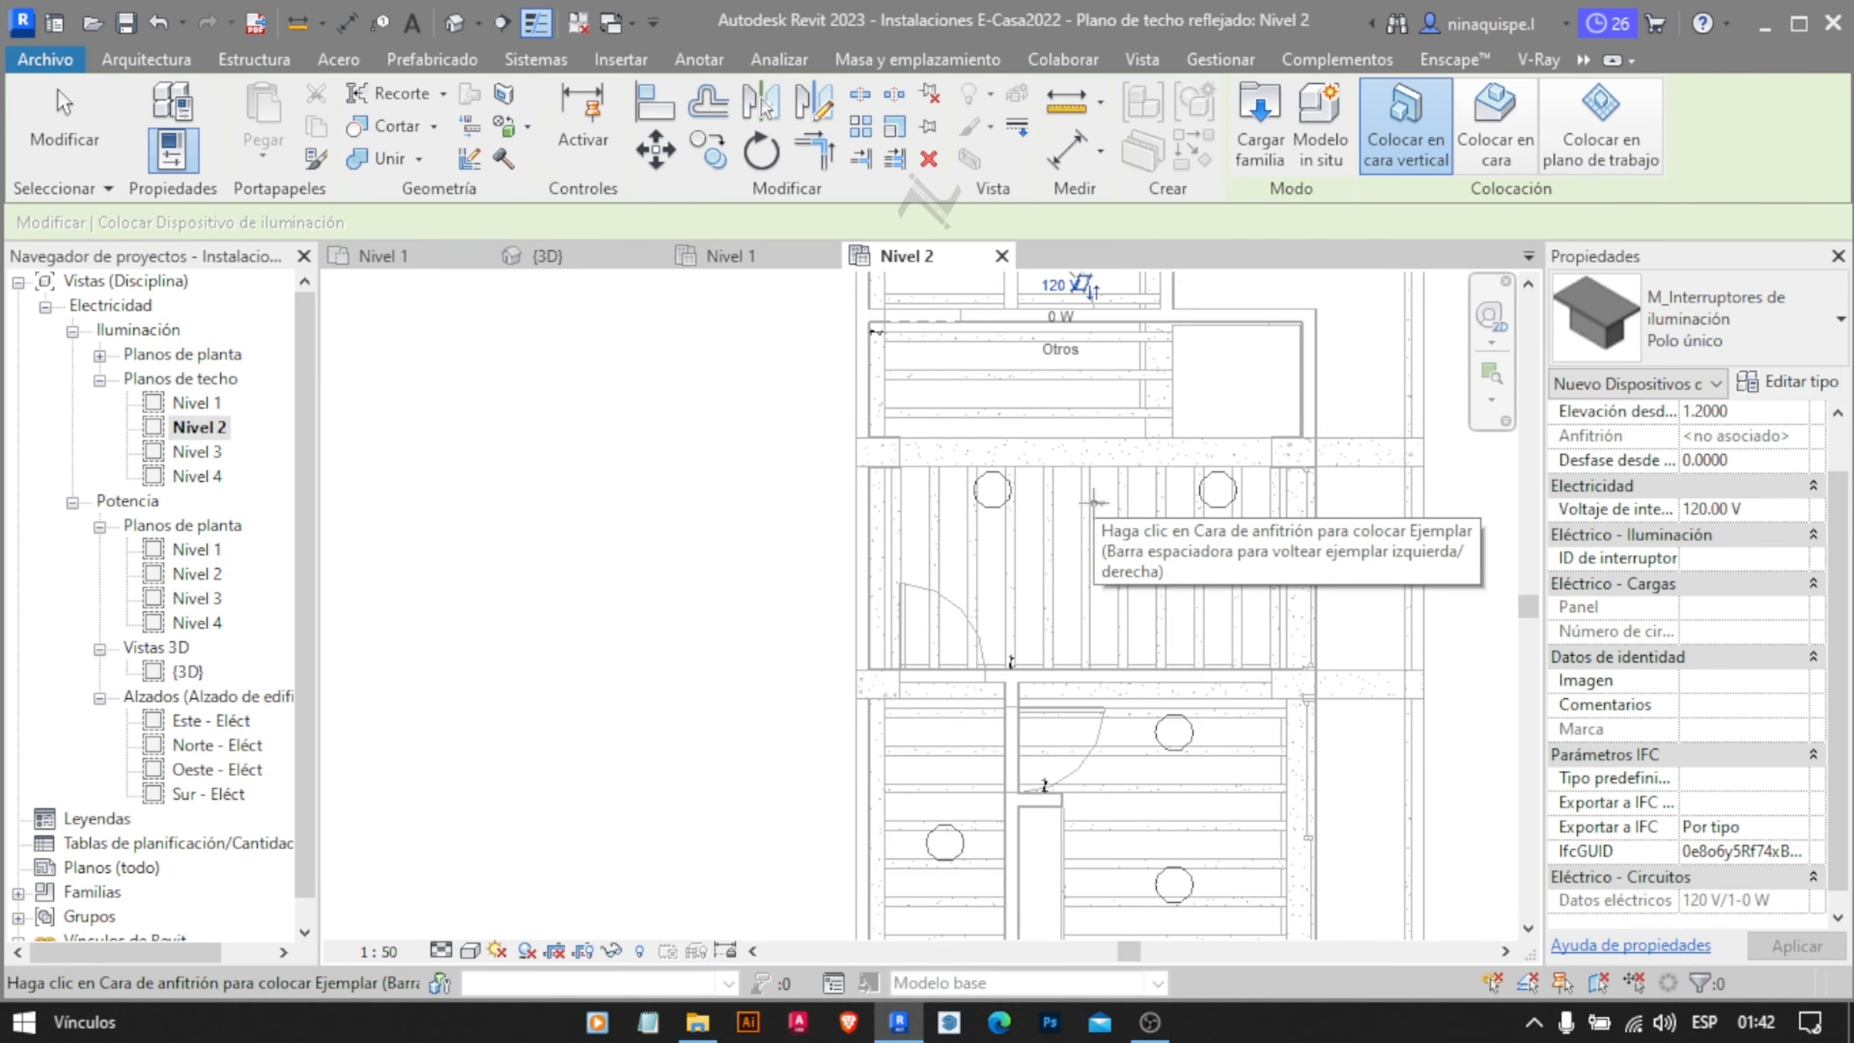
scroll(962, 498, down, 3)
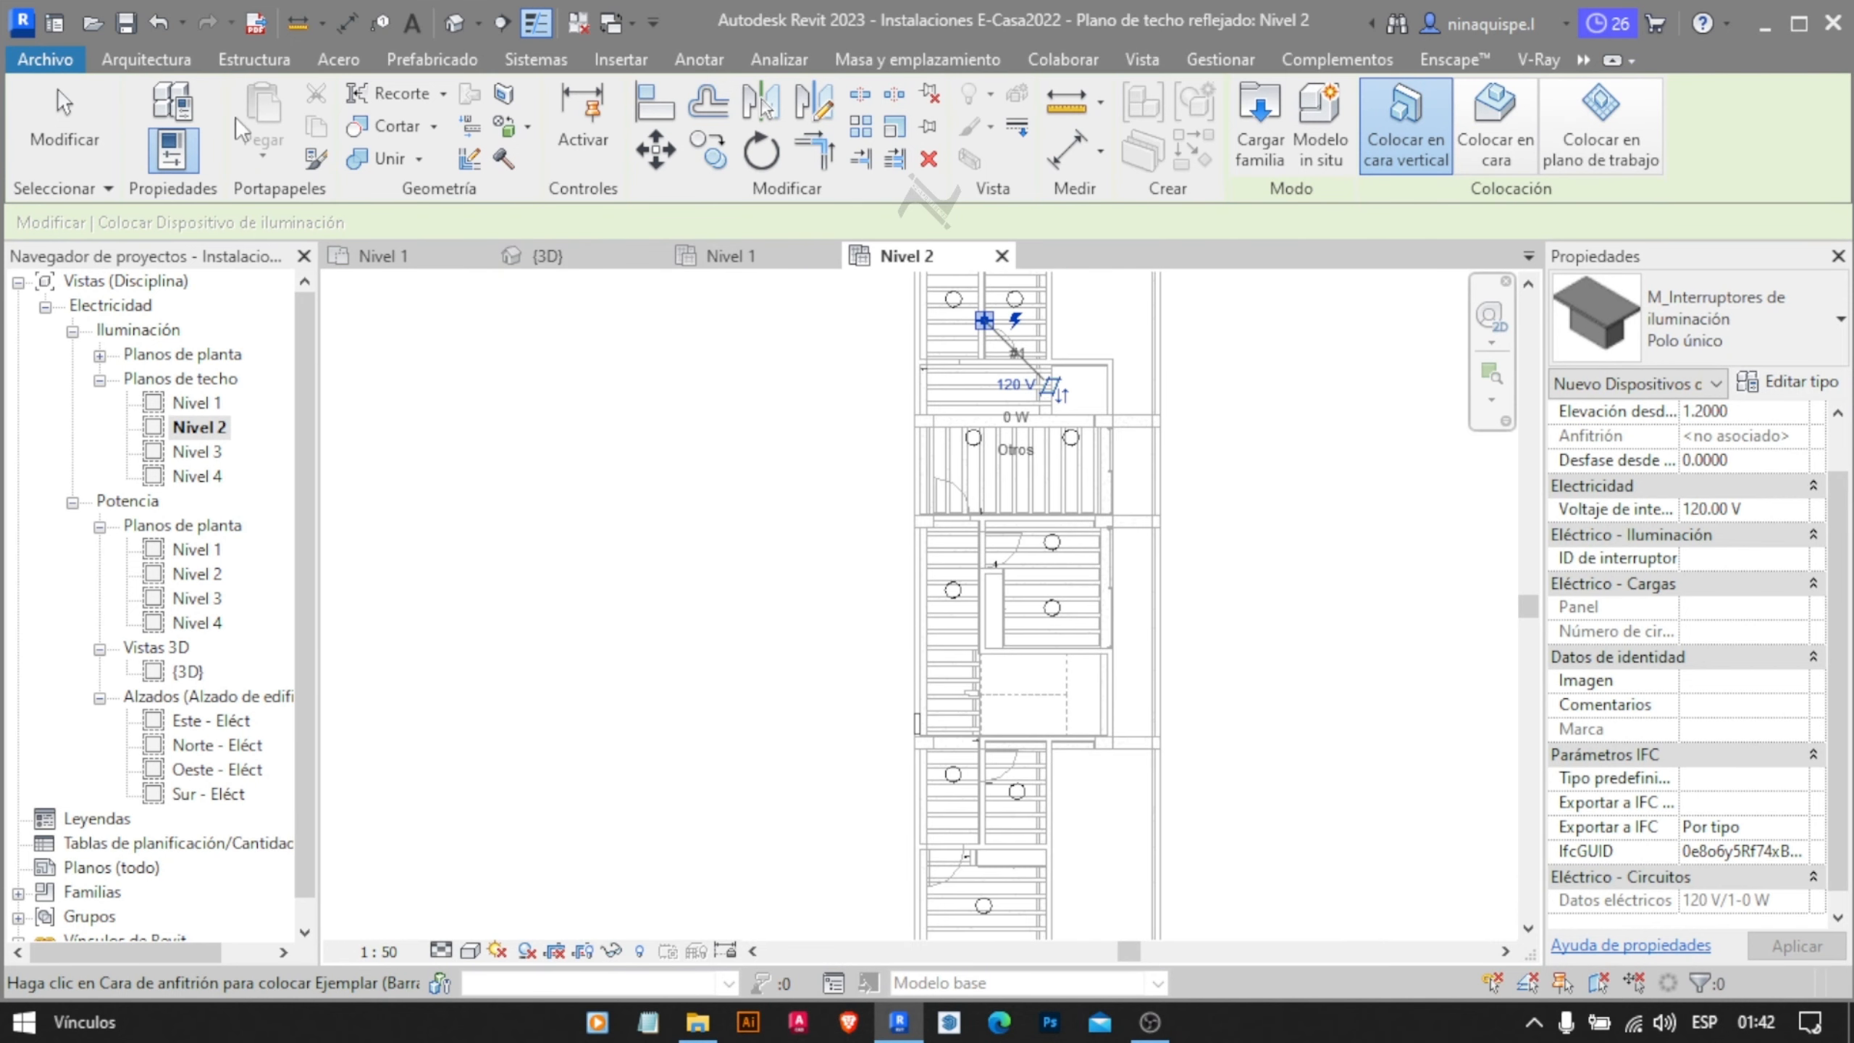
key(Escape)
key(Escape)
key(Escape)
Create a switch system for the two hallway luminaires and assign it to the hallway switch
middle_drag(1071, 652, 1123, 451)
scroll(1050, 553, up, 2)
scroll(1051, 553, down, 2)
scroll(993, 344, up, 1)
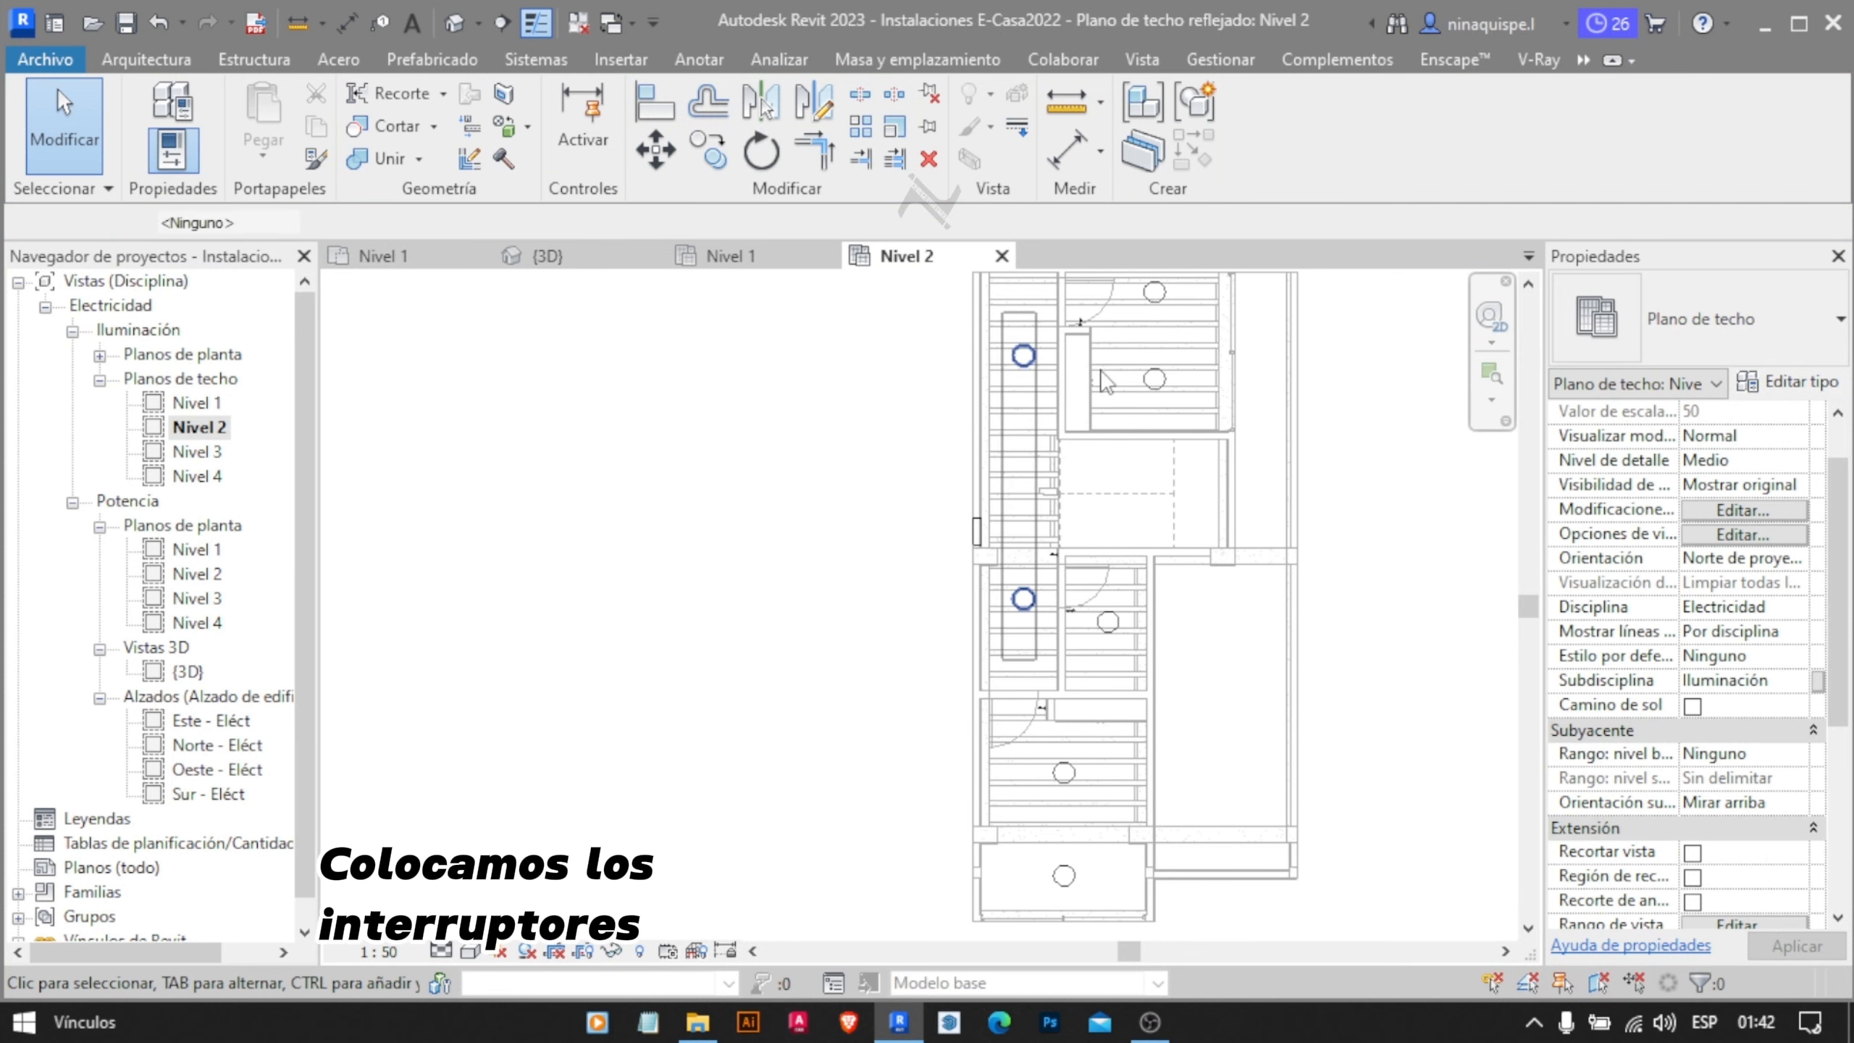
click(1782, 137)
click(1453, 127)
click(1053, 555)
Create a switch system for the small room's luminaire and assign it to the switch beside that room's door
middle_drag(1045, 579, 963, 555)
scroll(1051, 504, up, 2)
click(1053, 494)
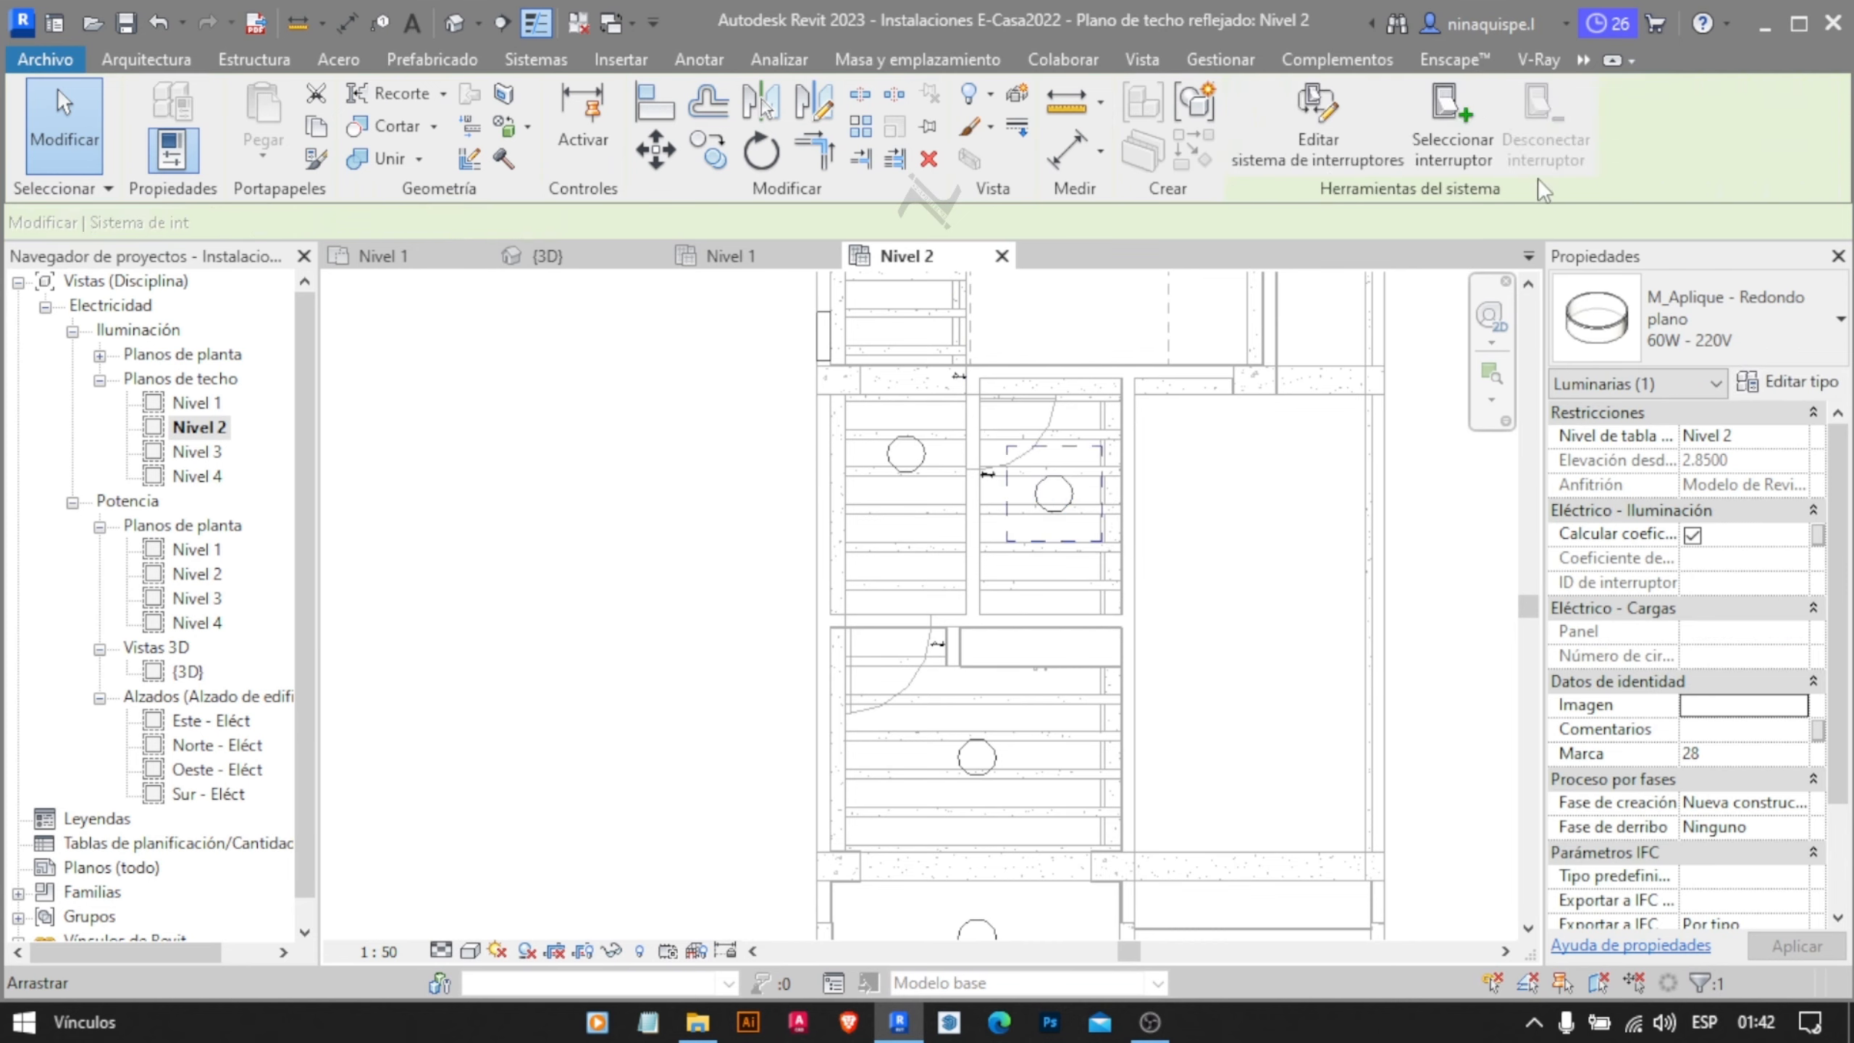
click(1452, 127)
click(991, 475)
Create a switch system for the lower bedroom and balcony luminaires and assign it to the bedroom switch
middle_drag(1025, 730, 1058, 562)
drag(1060, 785, 1003, 557)
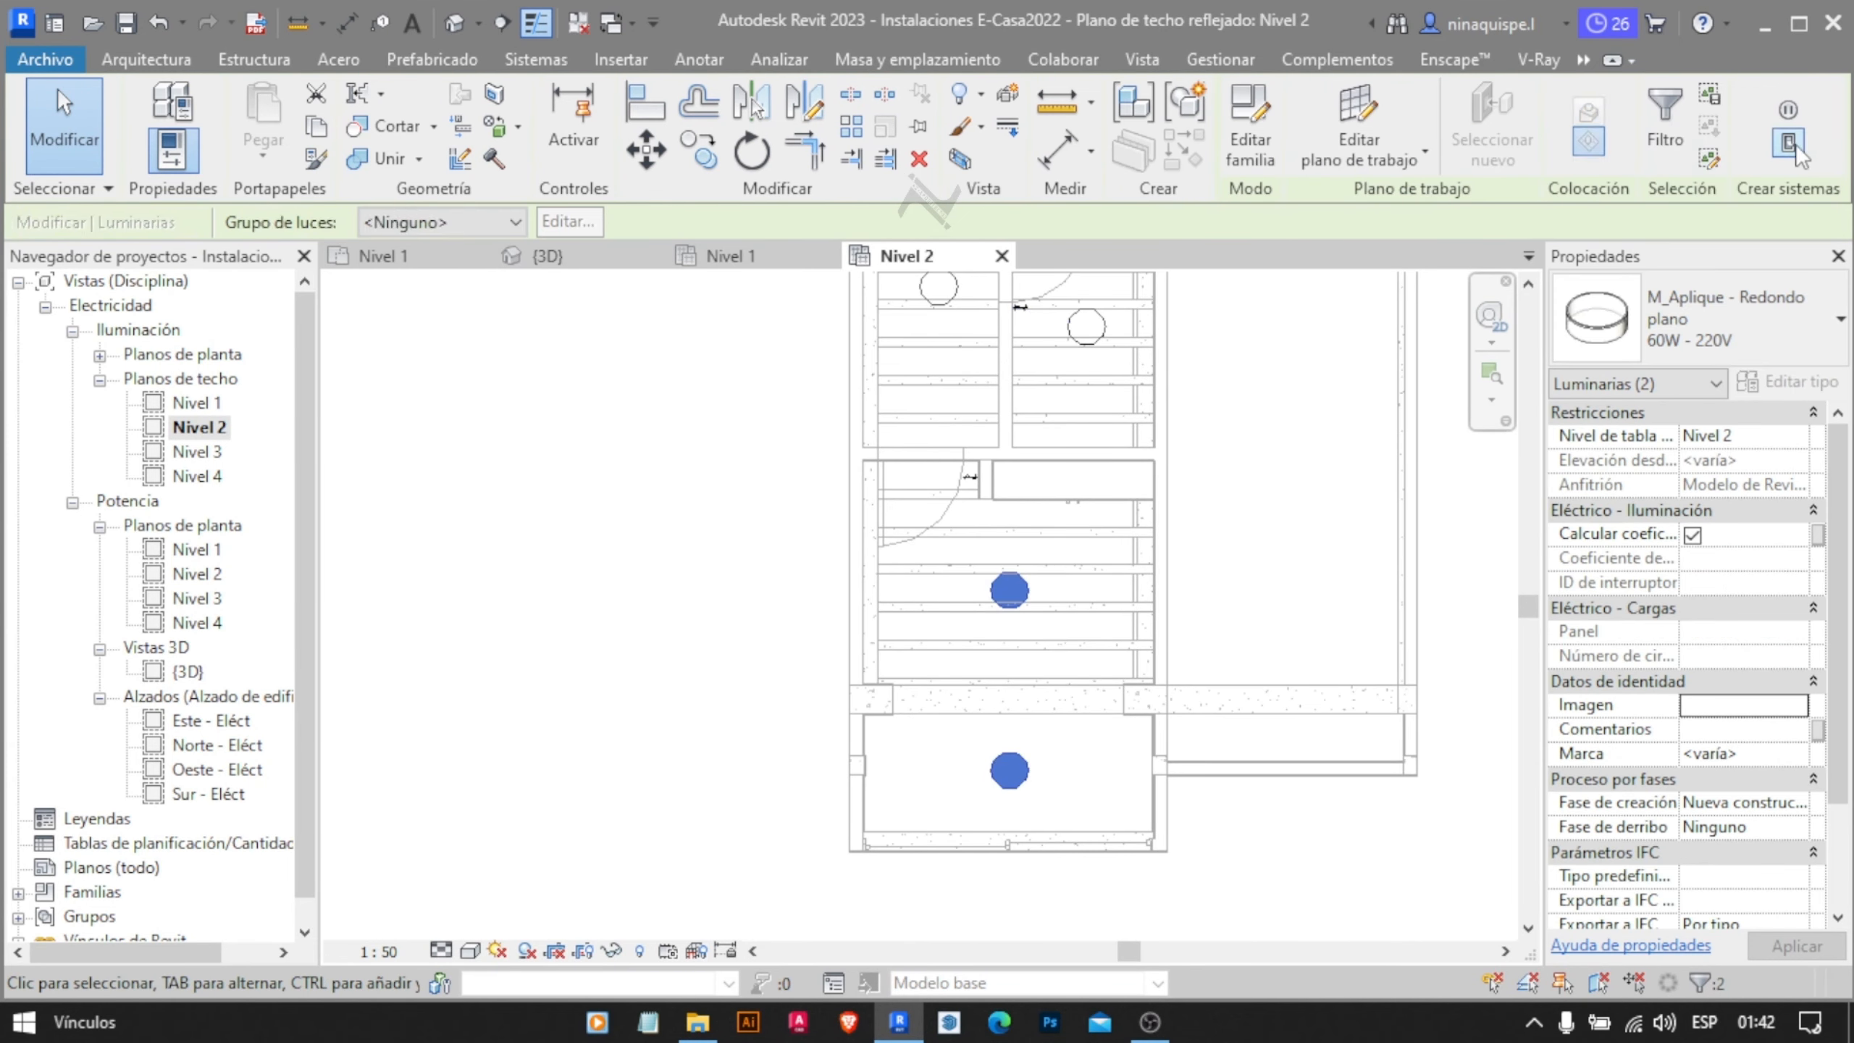
click(1793, 145)
click(1452, 128)
click(971, 476)
Create a switch system for the middle bedroom's two luminaires and assign it to the switch beside that bedroom's door
middle_drag(1124, 467, 1157, 905)
middle_drag(1188, 554, 1172, 936)
drag(1227, 749, 1174, 580)
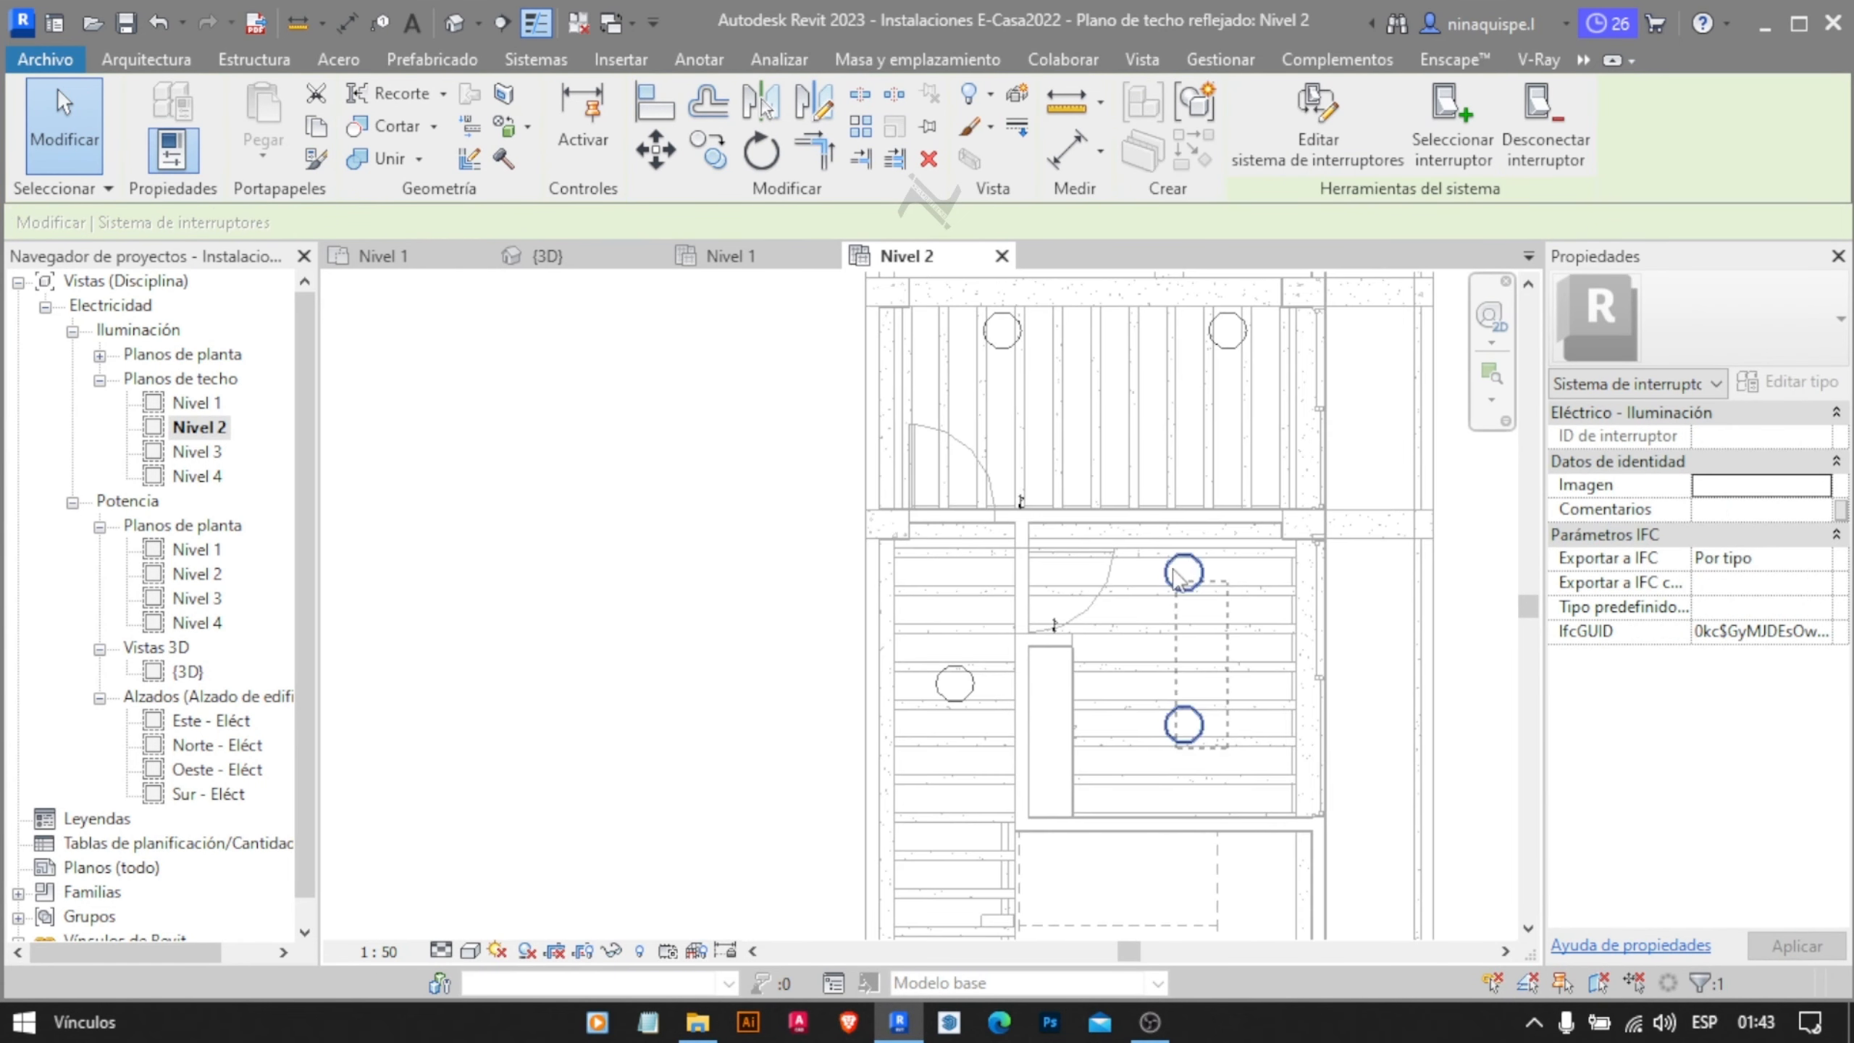
click(1794, 145)
click(1453, 128)
click(1052, 626)
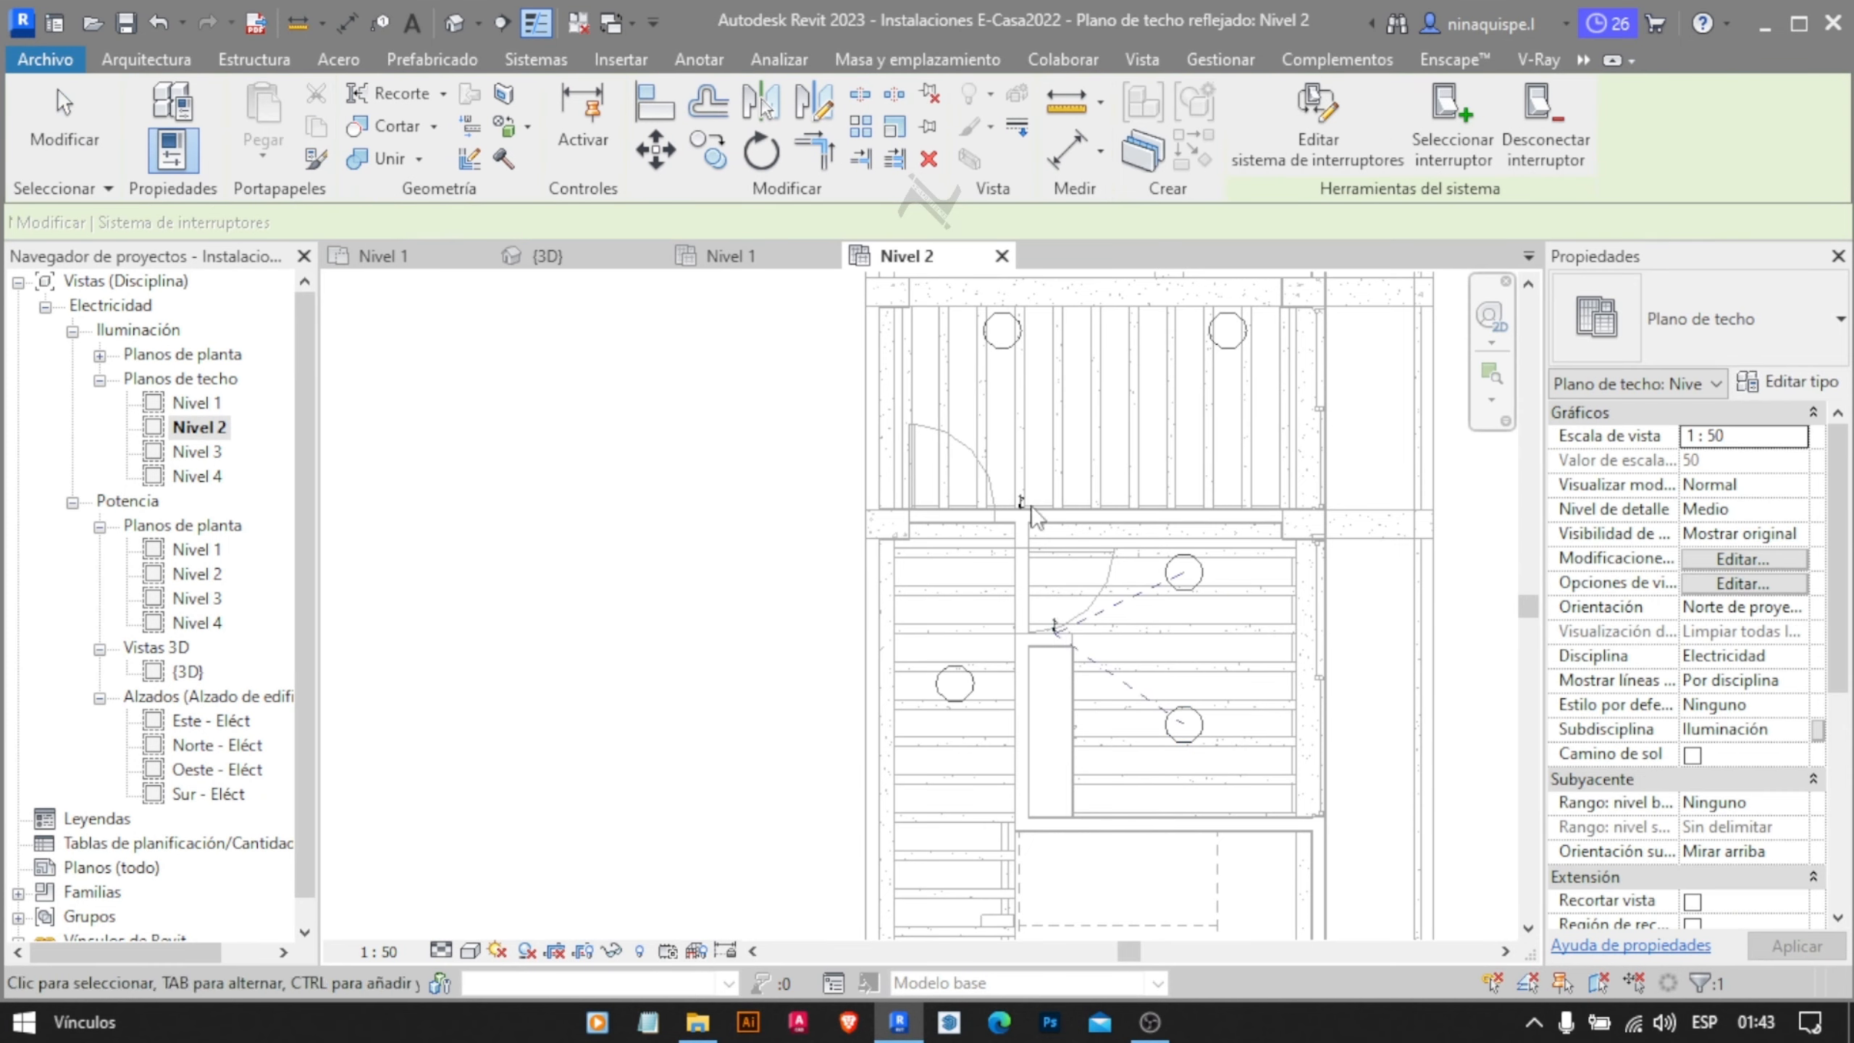
Create a switch system for the two luminaires in the room above the middle bedroom and assign it to that room's door-side switch
middle_drag(1045, 522, 1021, 744)
drag(1213, 575, 1024, 545)
click(1790, 144)
click(1456, 127)
click(997, 728)
Create a switch system for the top-right room's luminaire and assign it to the switch on the partition wall
middle_drag(1098, 489, 1145, 846)
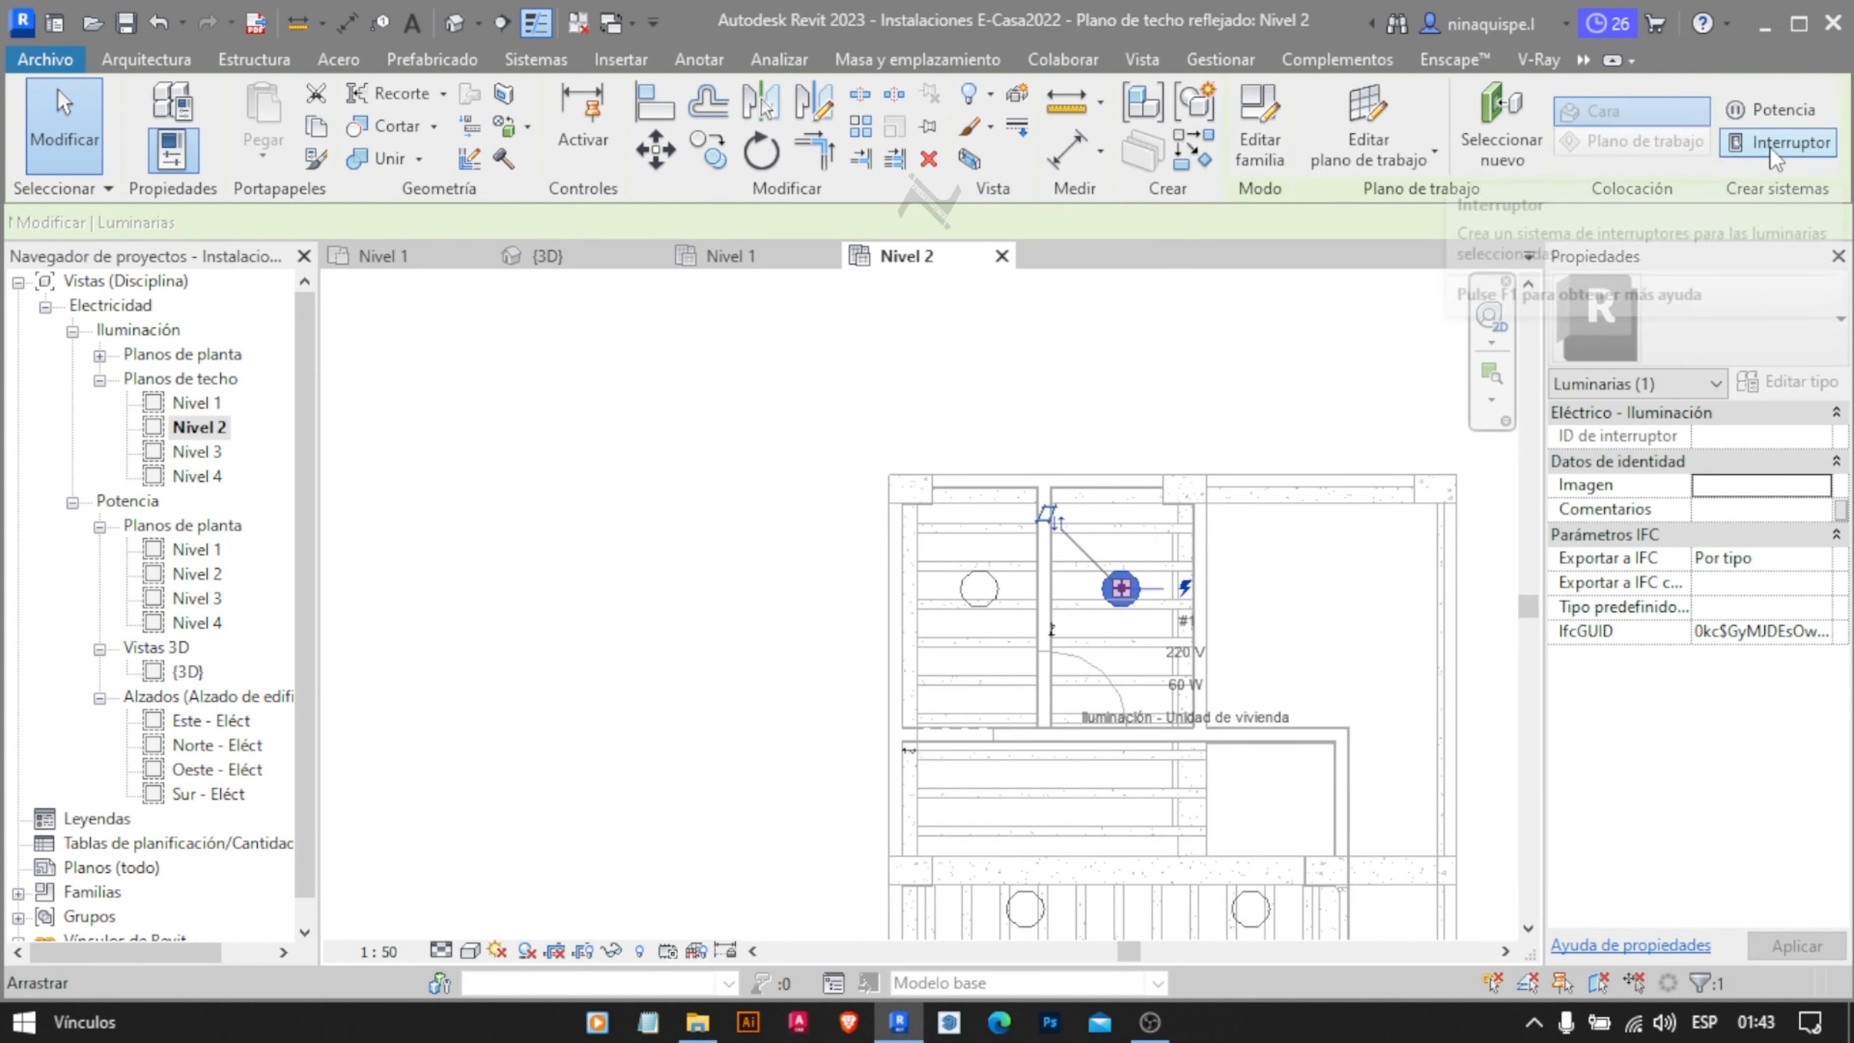
click(1774, 147)
click(1453, 128)
click(1052, 626)
Try to rotate the switch on the partition wall and undo the last changes
scroll(1027, 667, up, 1)
scroll(1027, 666, up, 5)
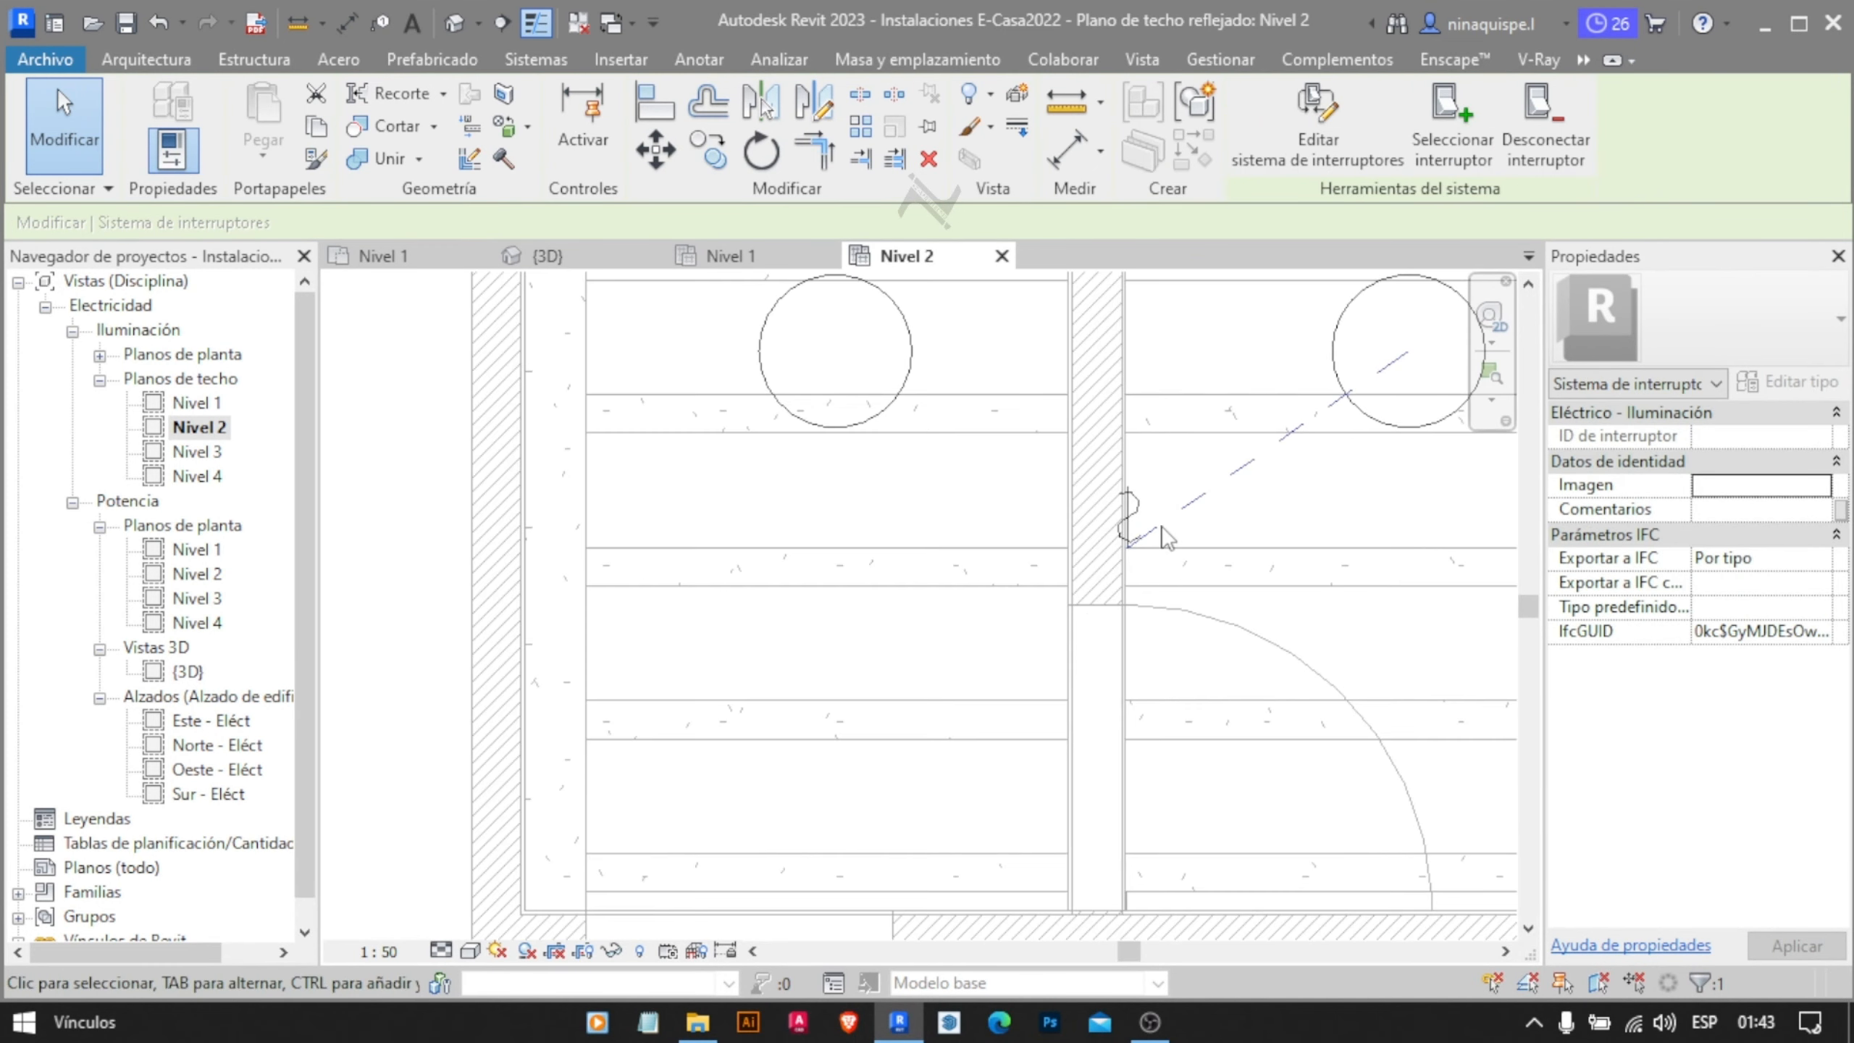
click(1134, 535)
scroll(1133, 537, up, 5)
key(space)
key(space)
scroll(1156, 595, down, 3)
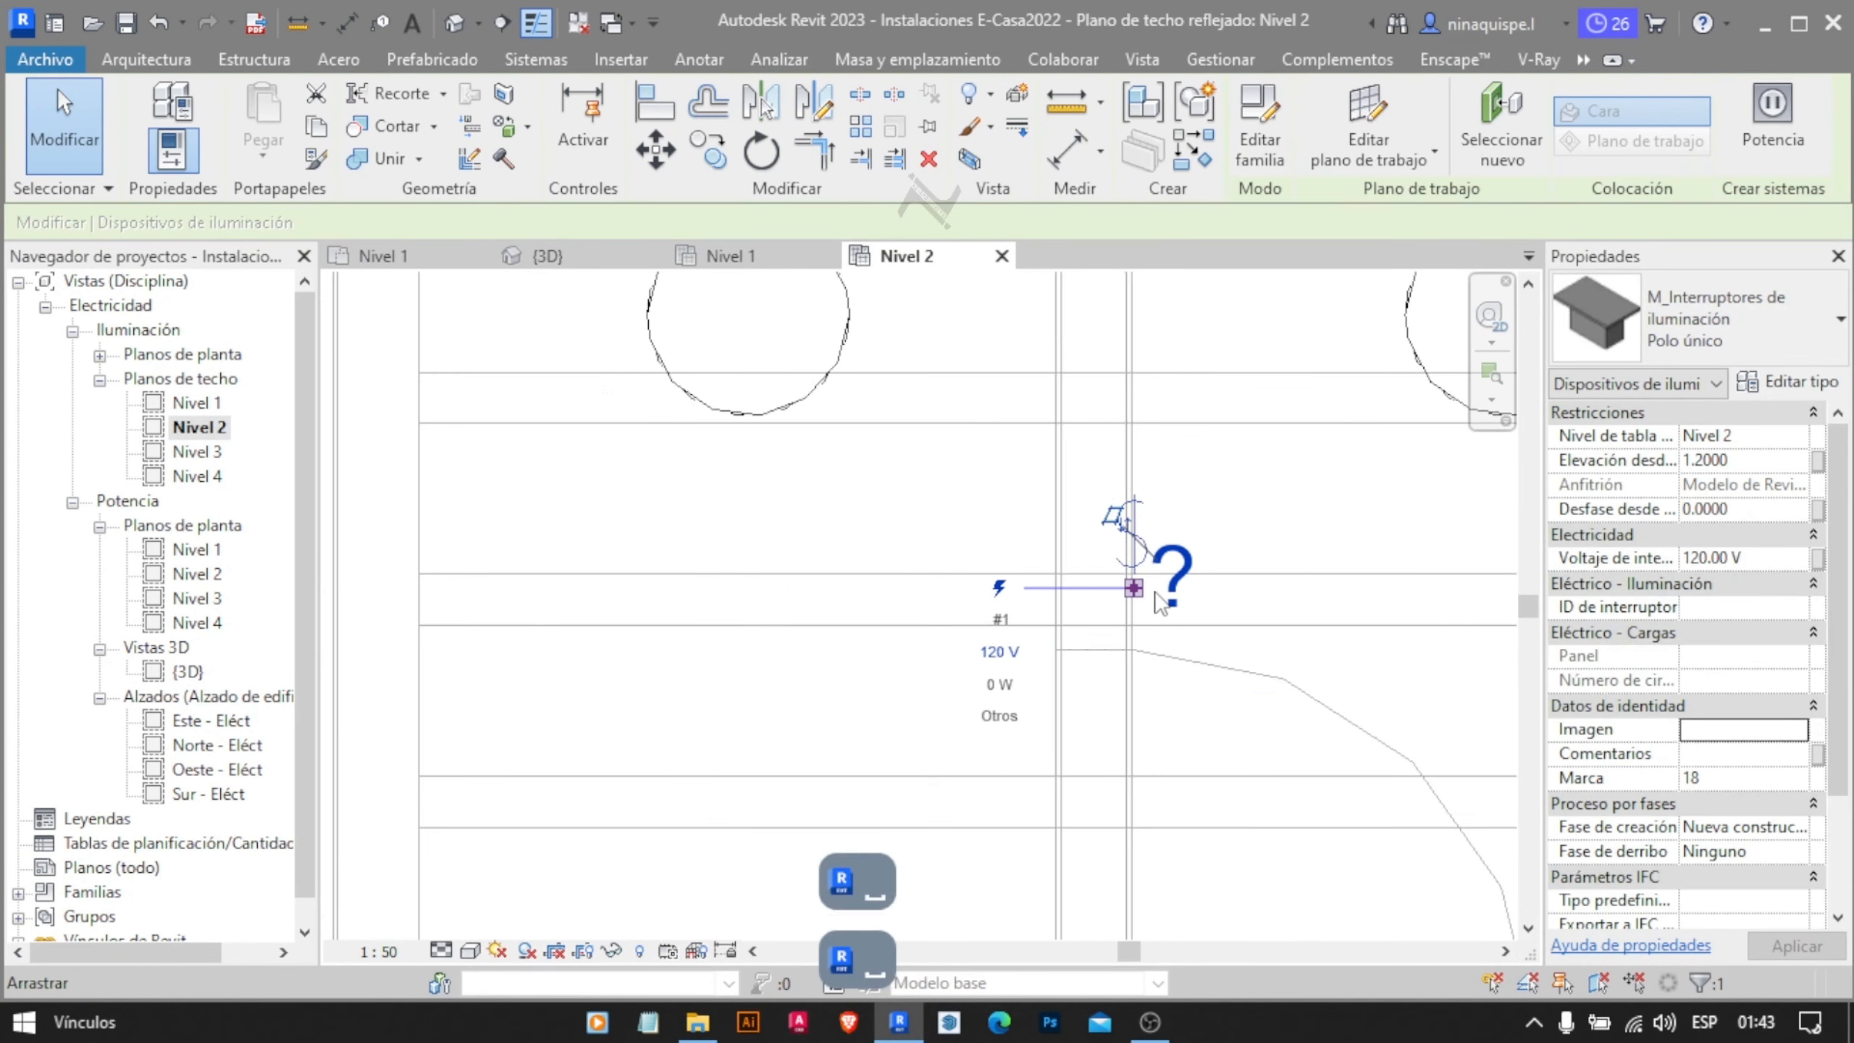
scroll(1155, 593, up, 3)
key(ctrl+z)
key(ctrl+z)
key(ctrl+z)
Delete the partition switch and place a new one on the partition face inside the top-right room, beside the door
scroll(1056, 643, down, 8)
click(1055, 637)
key(Delete)
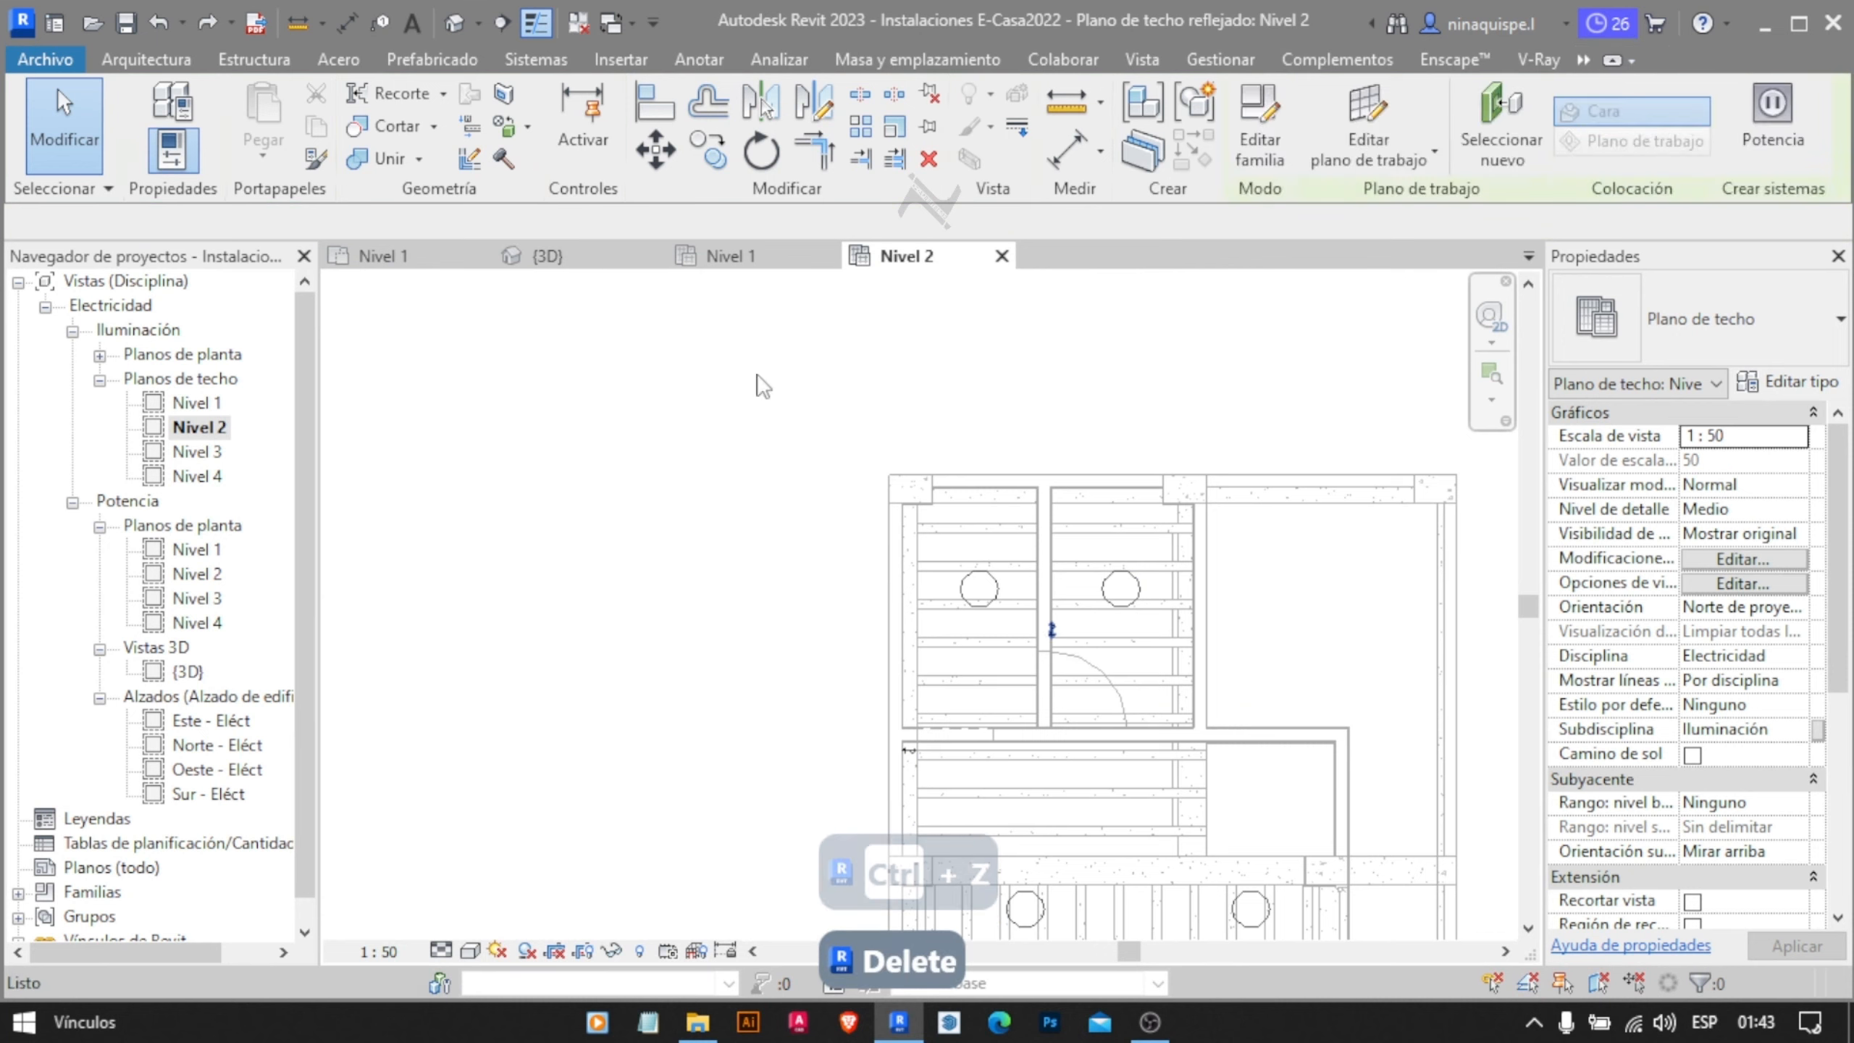
click(537, 60)
scroll(1053, 645, up, 8)
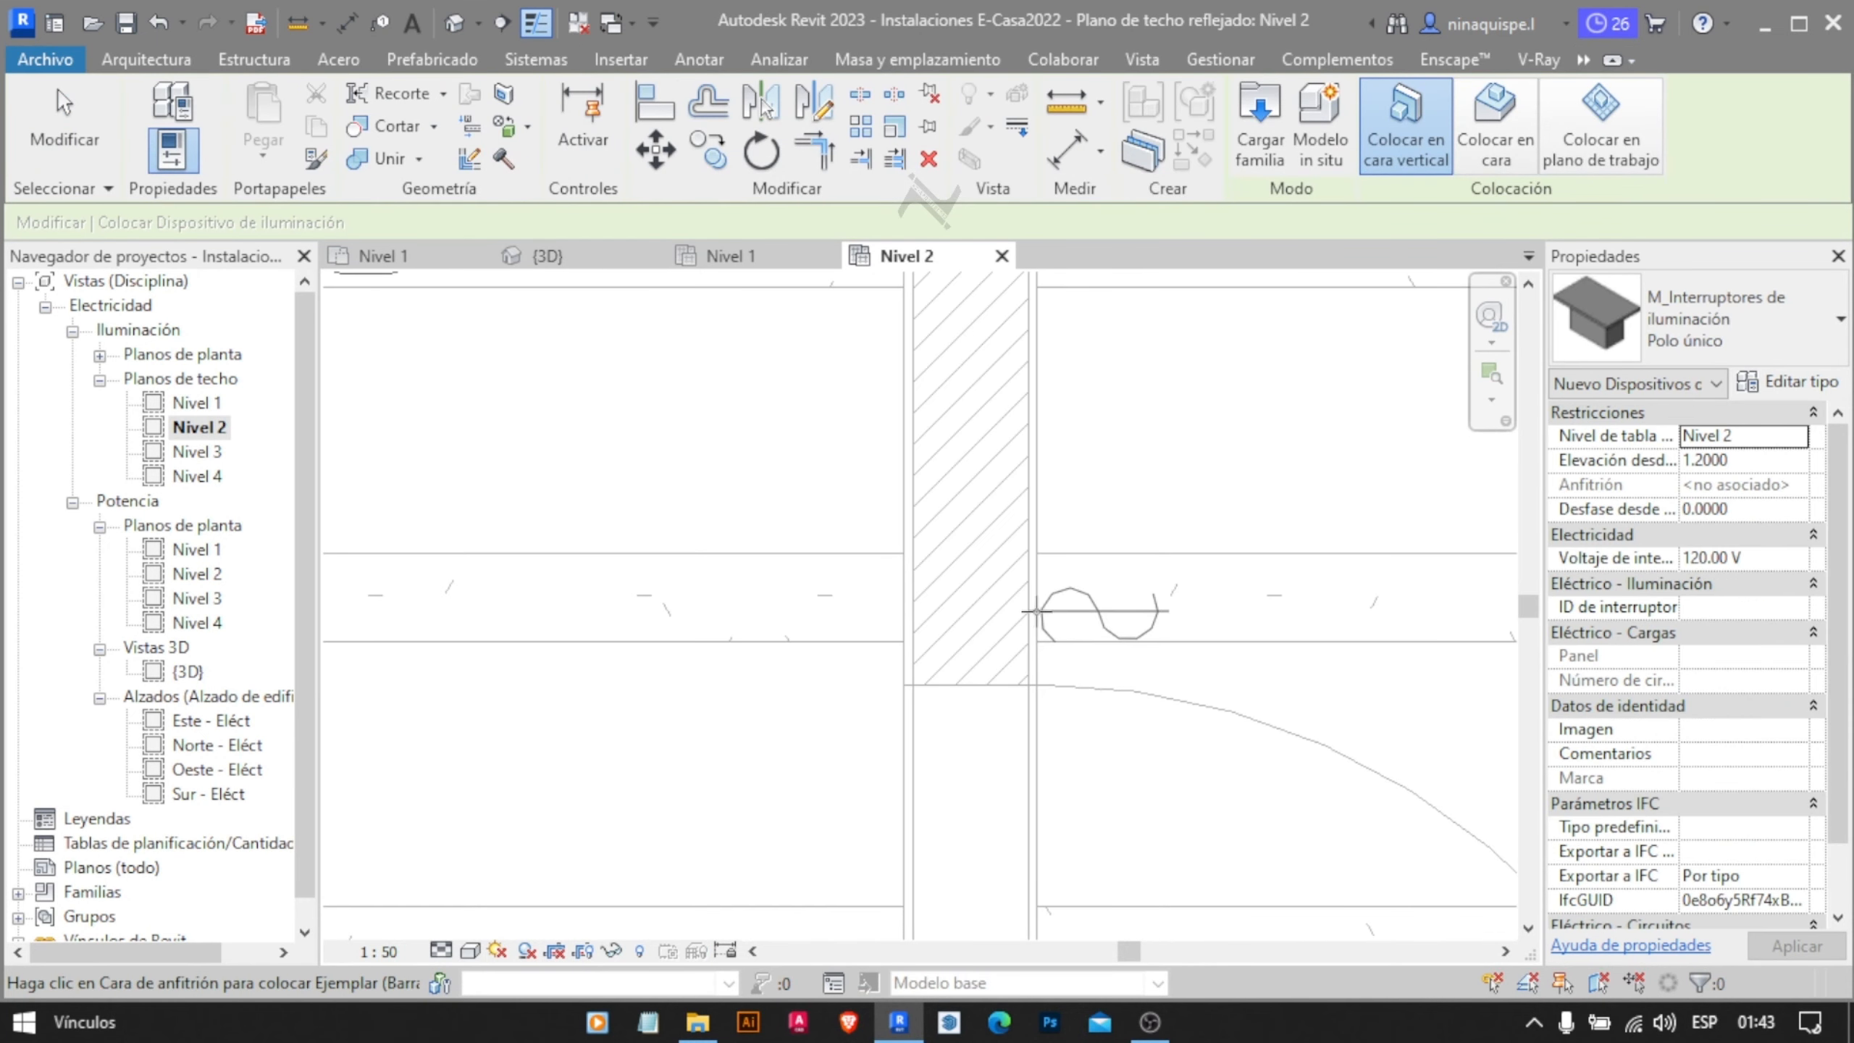
scroll(1013, 610, down, 8)
key(Escape)
key(Escape)
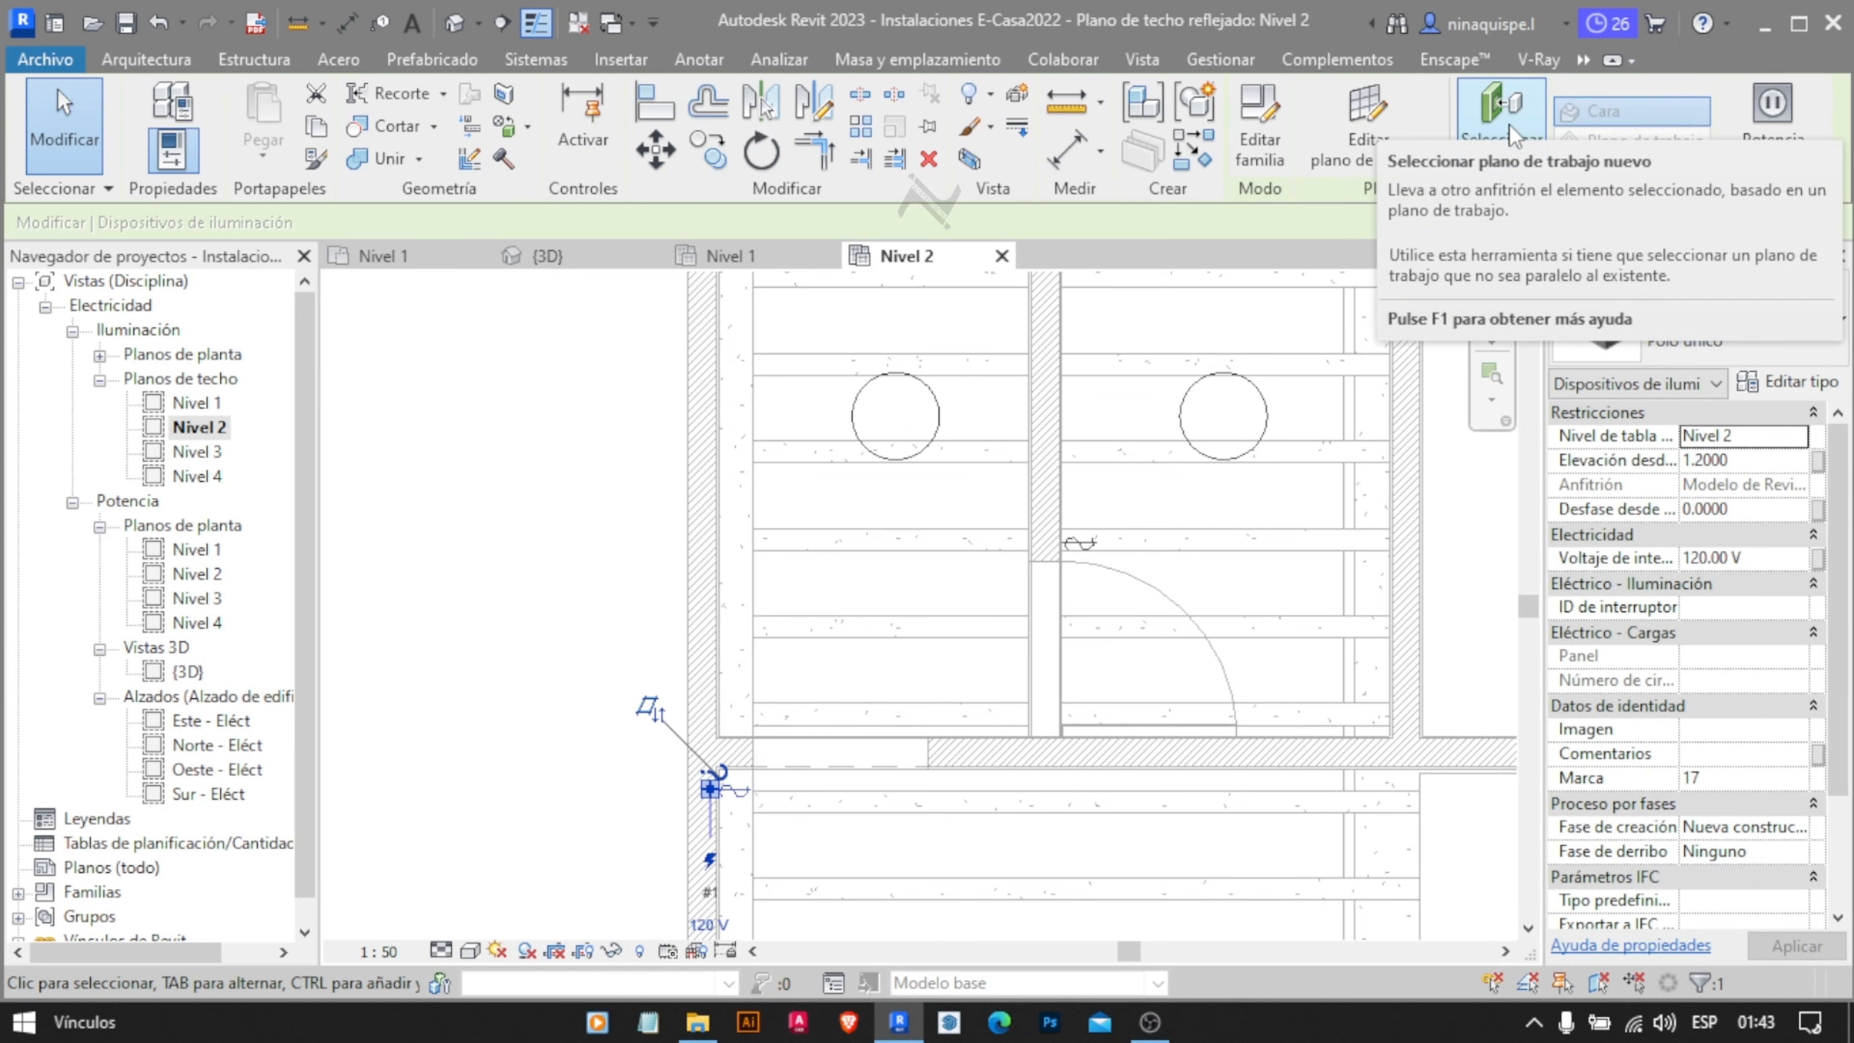
Rehost the switch on the hallway's outer wall to the face of the cross wall beside the top-left room's opening
click(1509, 123)
scroll(940, 781, up, 6)
click(937, 721)
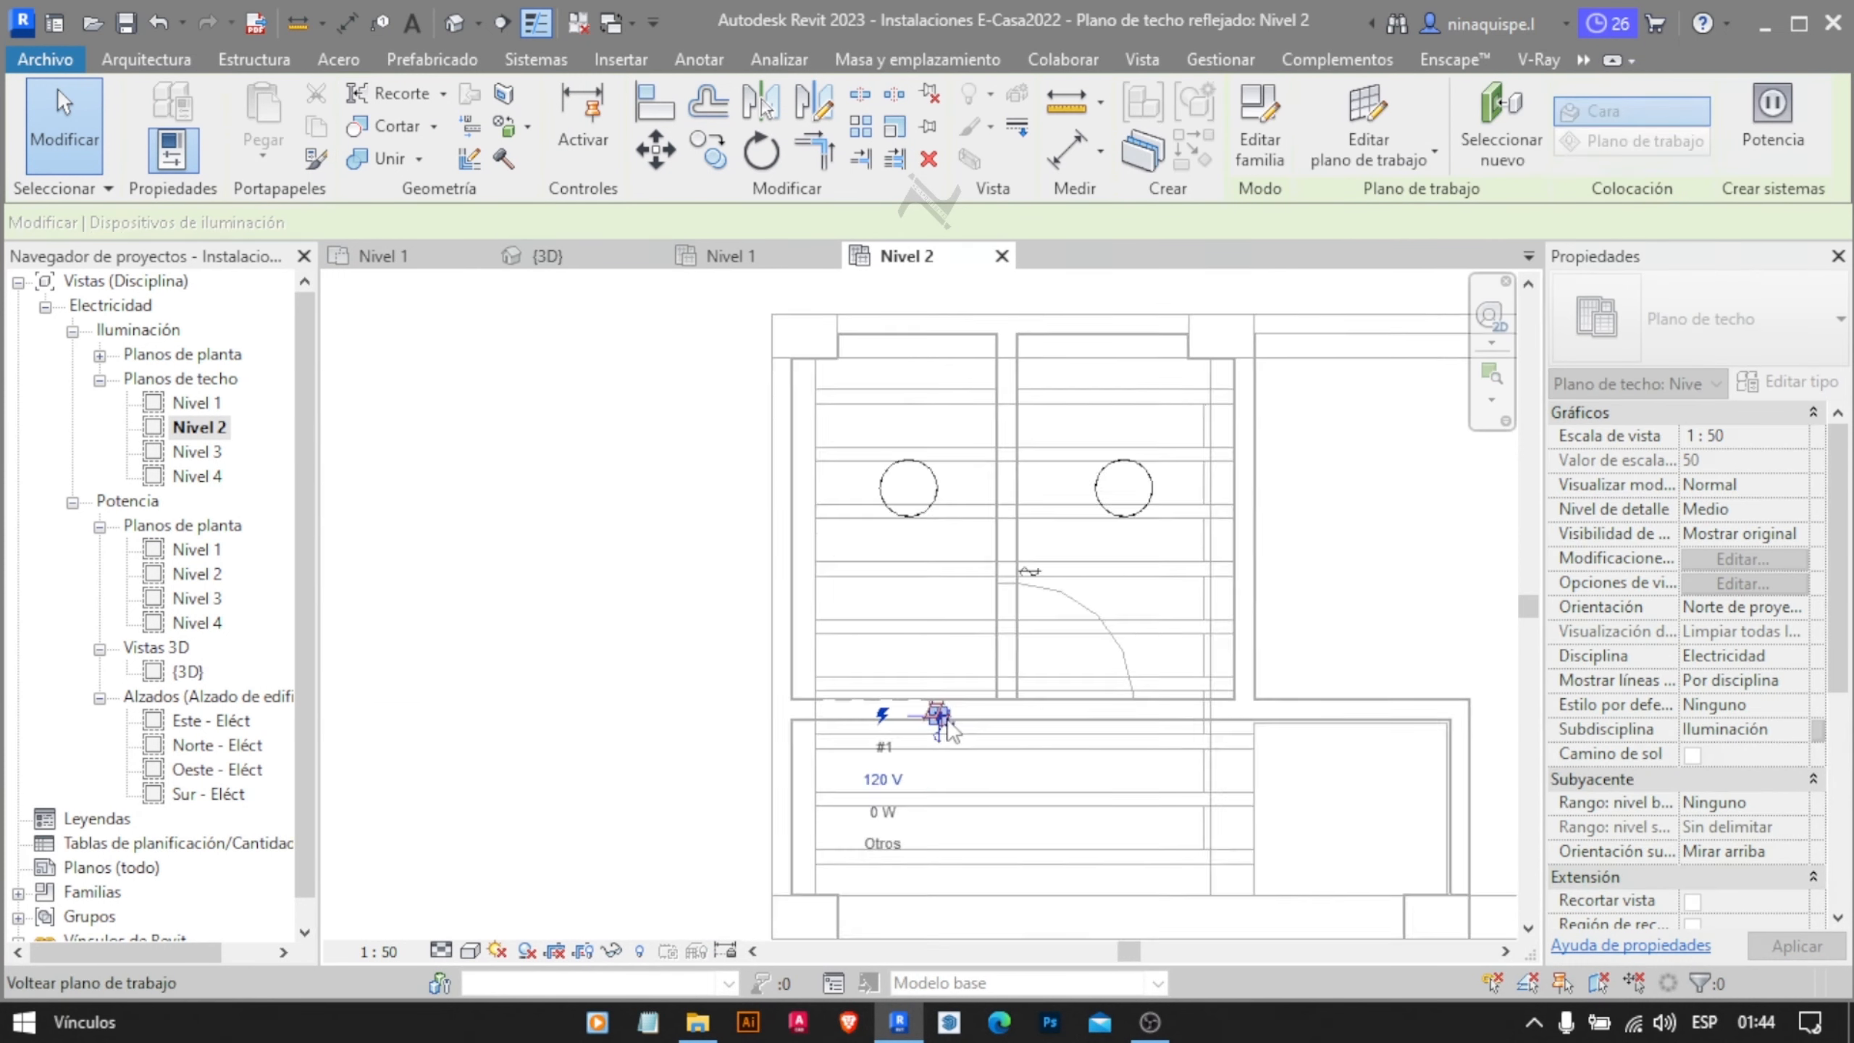
Create a switch system for the top-left room's luminaire and assign it to the switch on the cross wall
scroll(944, 809, down, 8)
click(1129, 630)
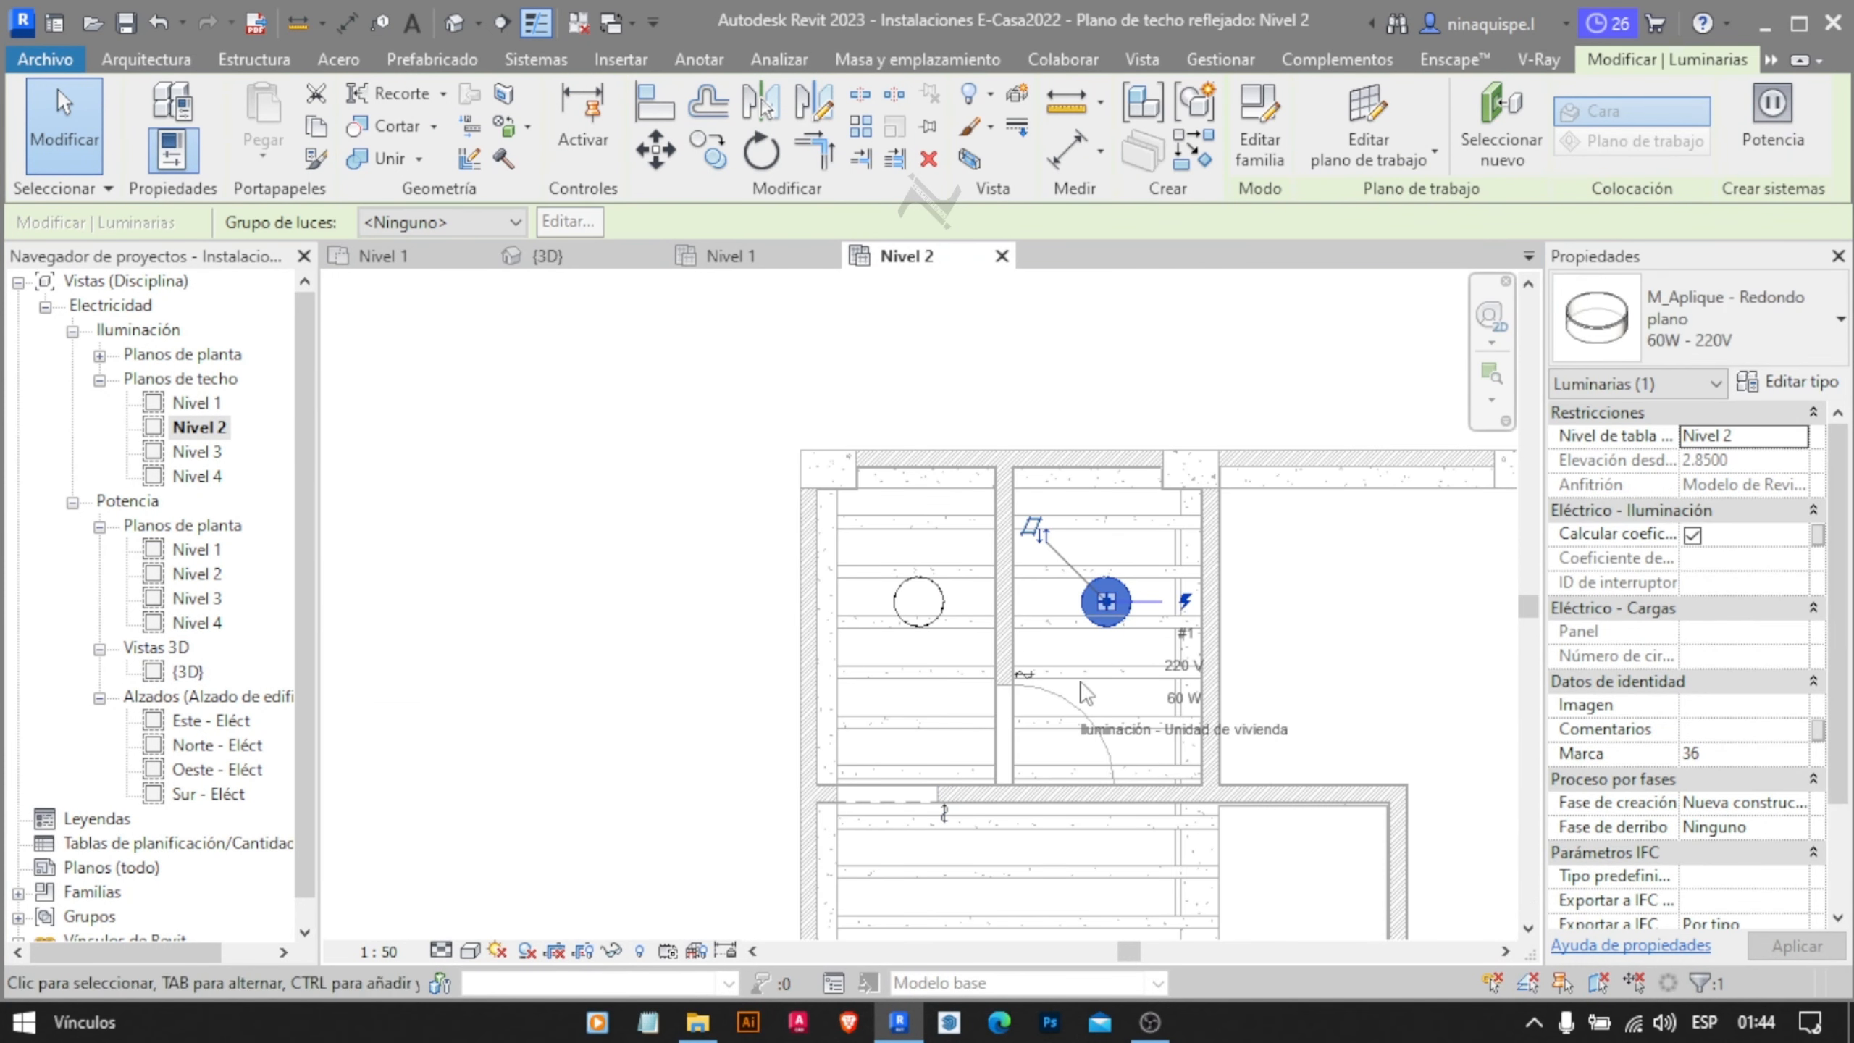
click(950, 827)
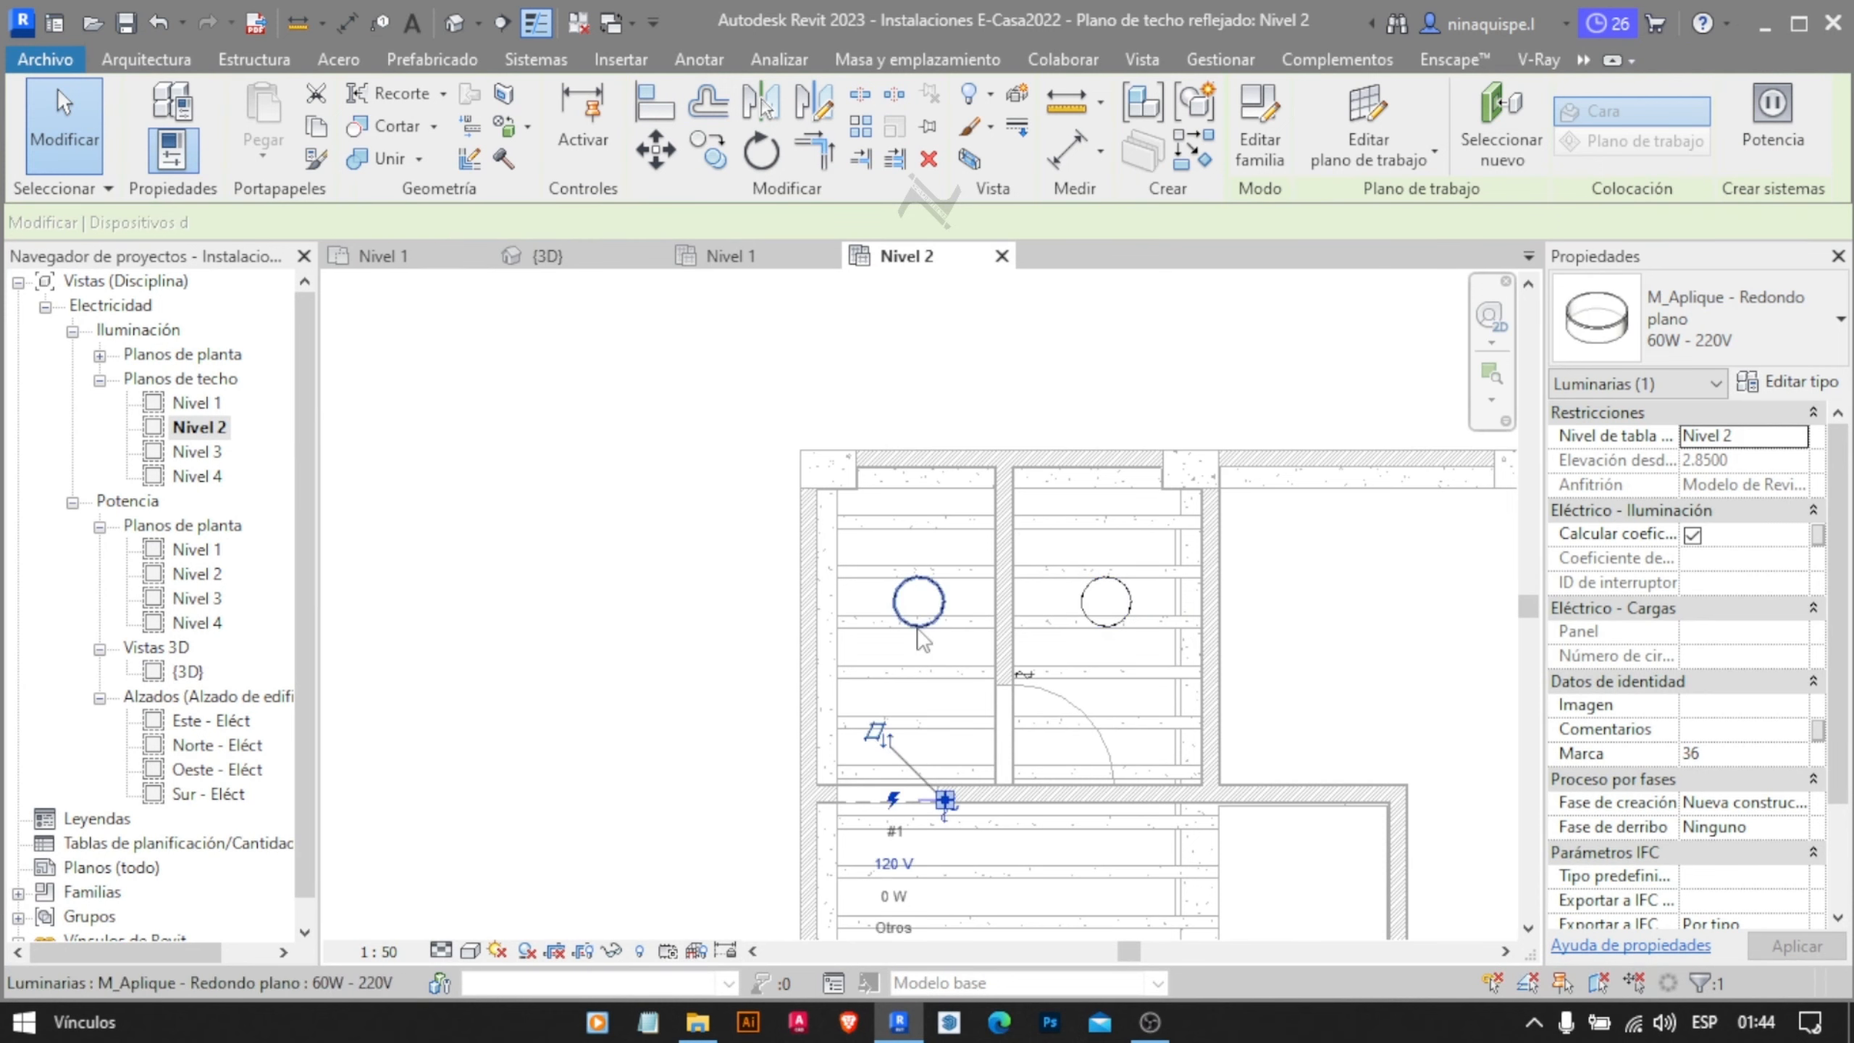
click(912, 629)
click(1781, 147)
click(1451, 142)
click(943, 811)
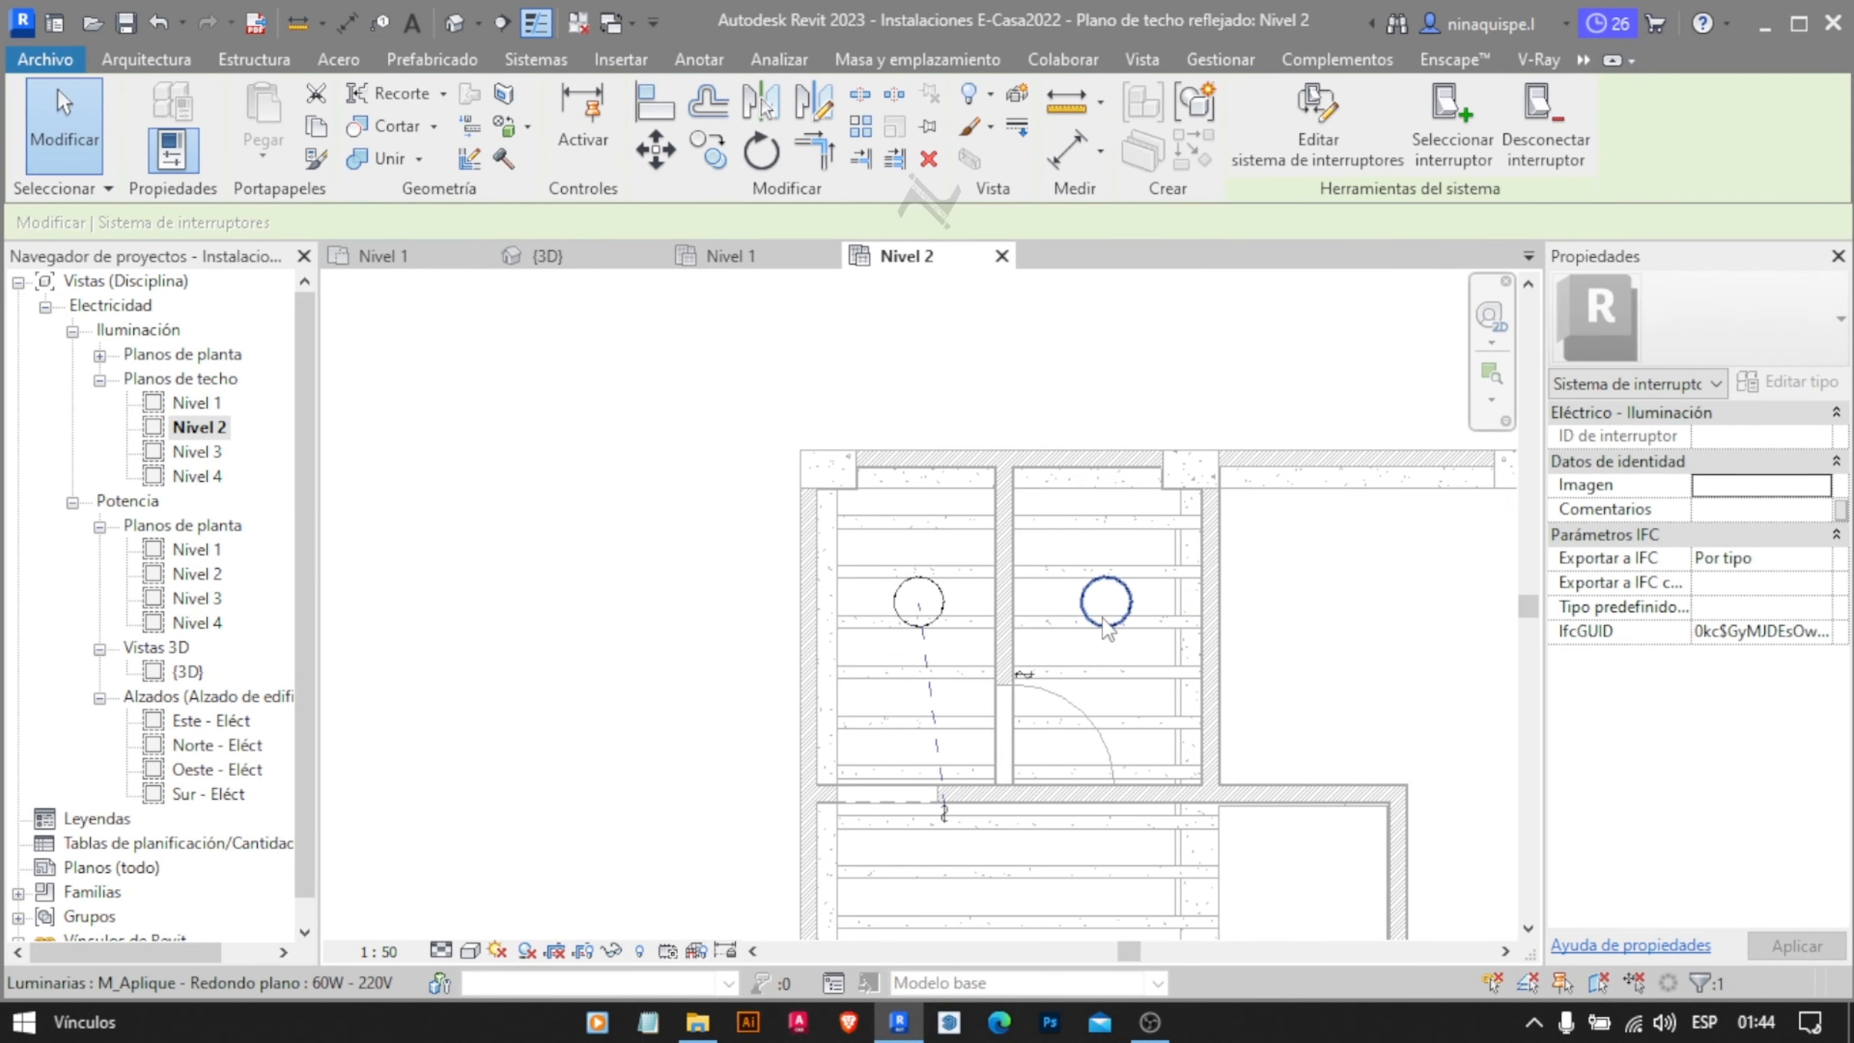
Cycle through the overlapping elements at the top-right room's luminaire and select the luminaire
key(Tab)
key(Tab)
key(Tab)
key(Tab)
key(Tab)
key(Tab)
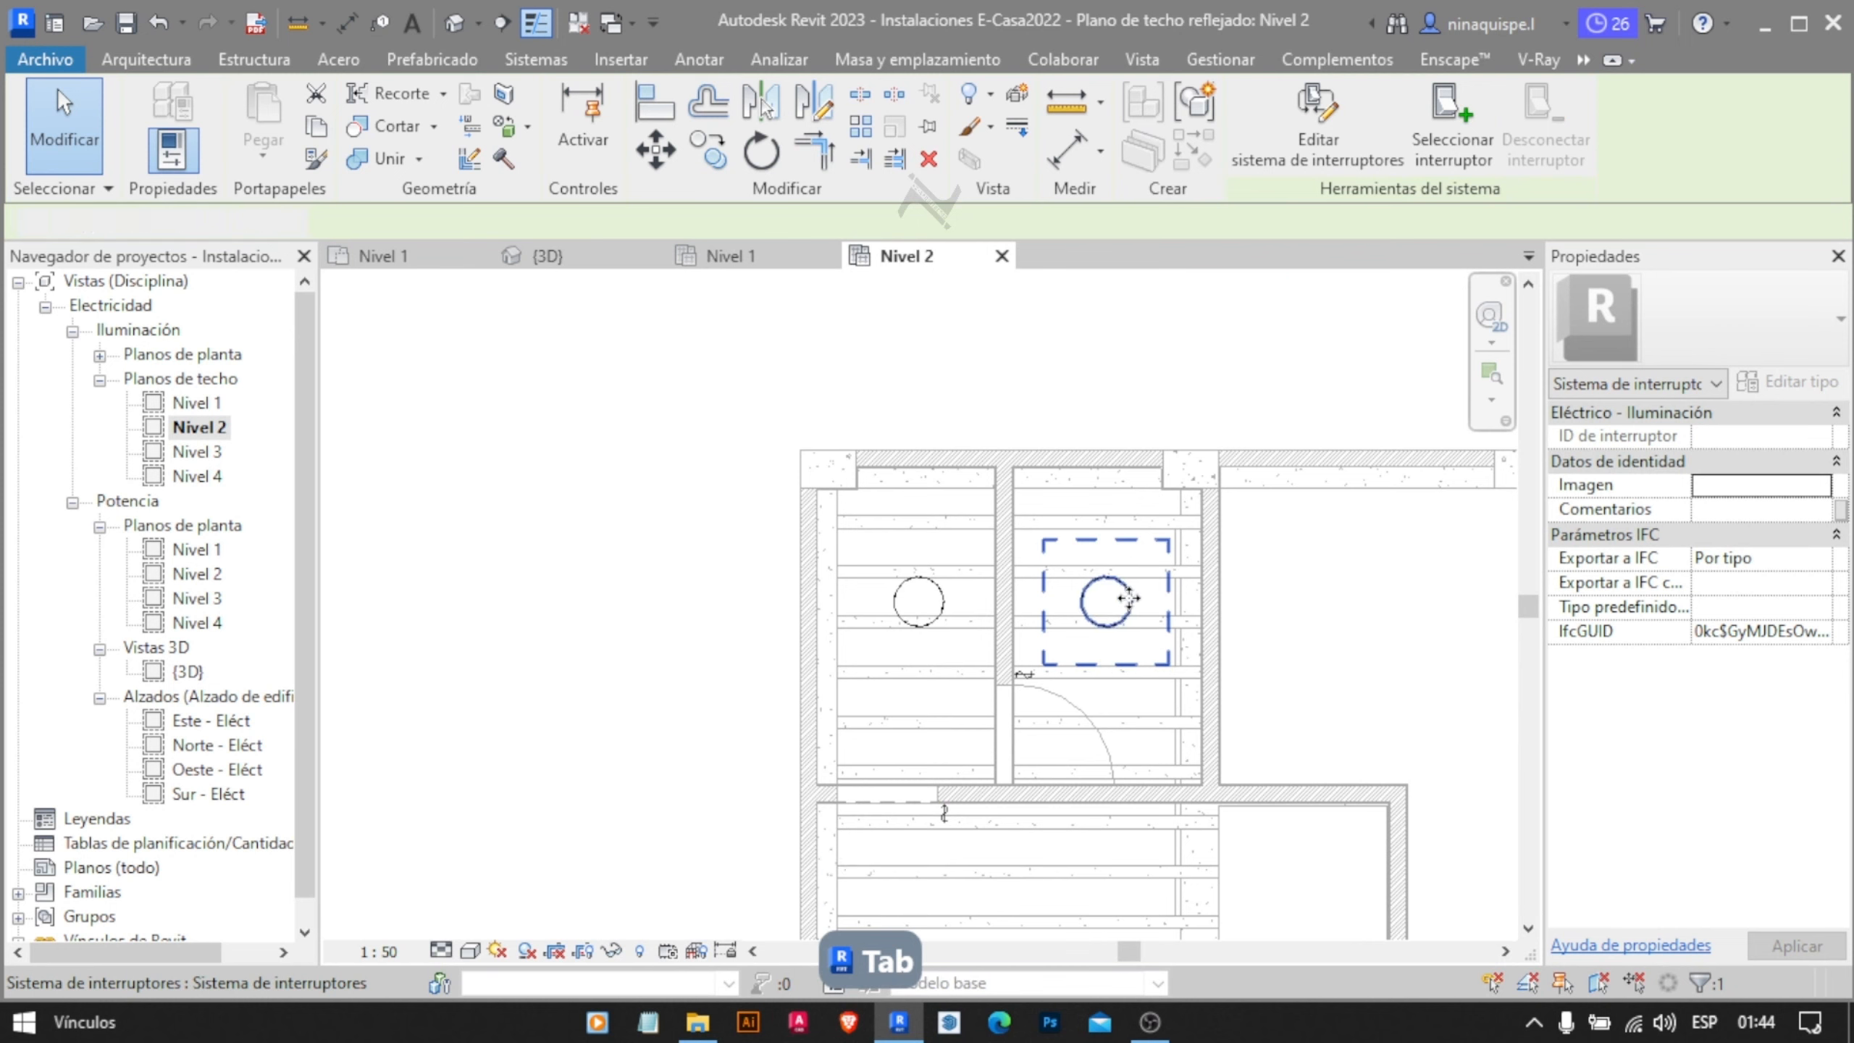
click(1106, 613)
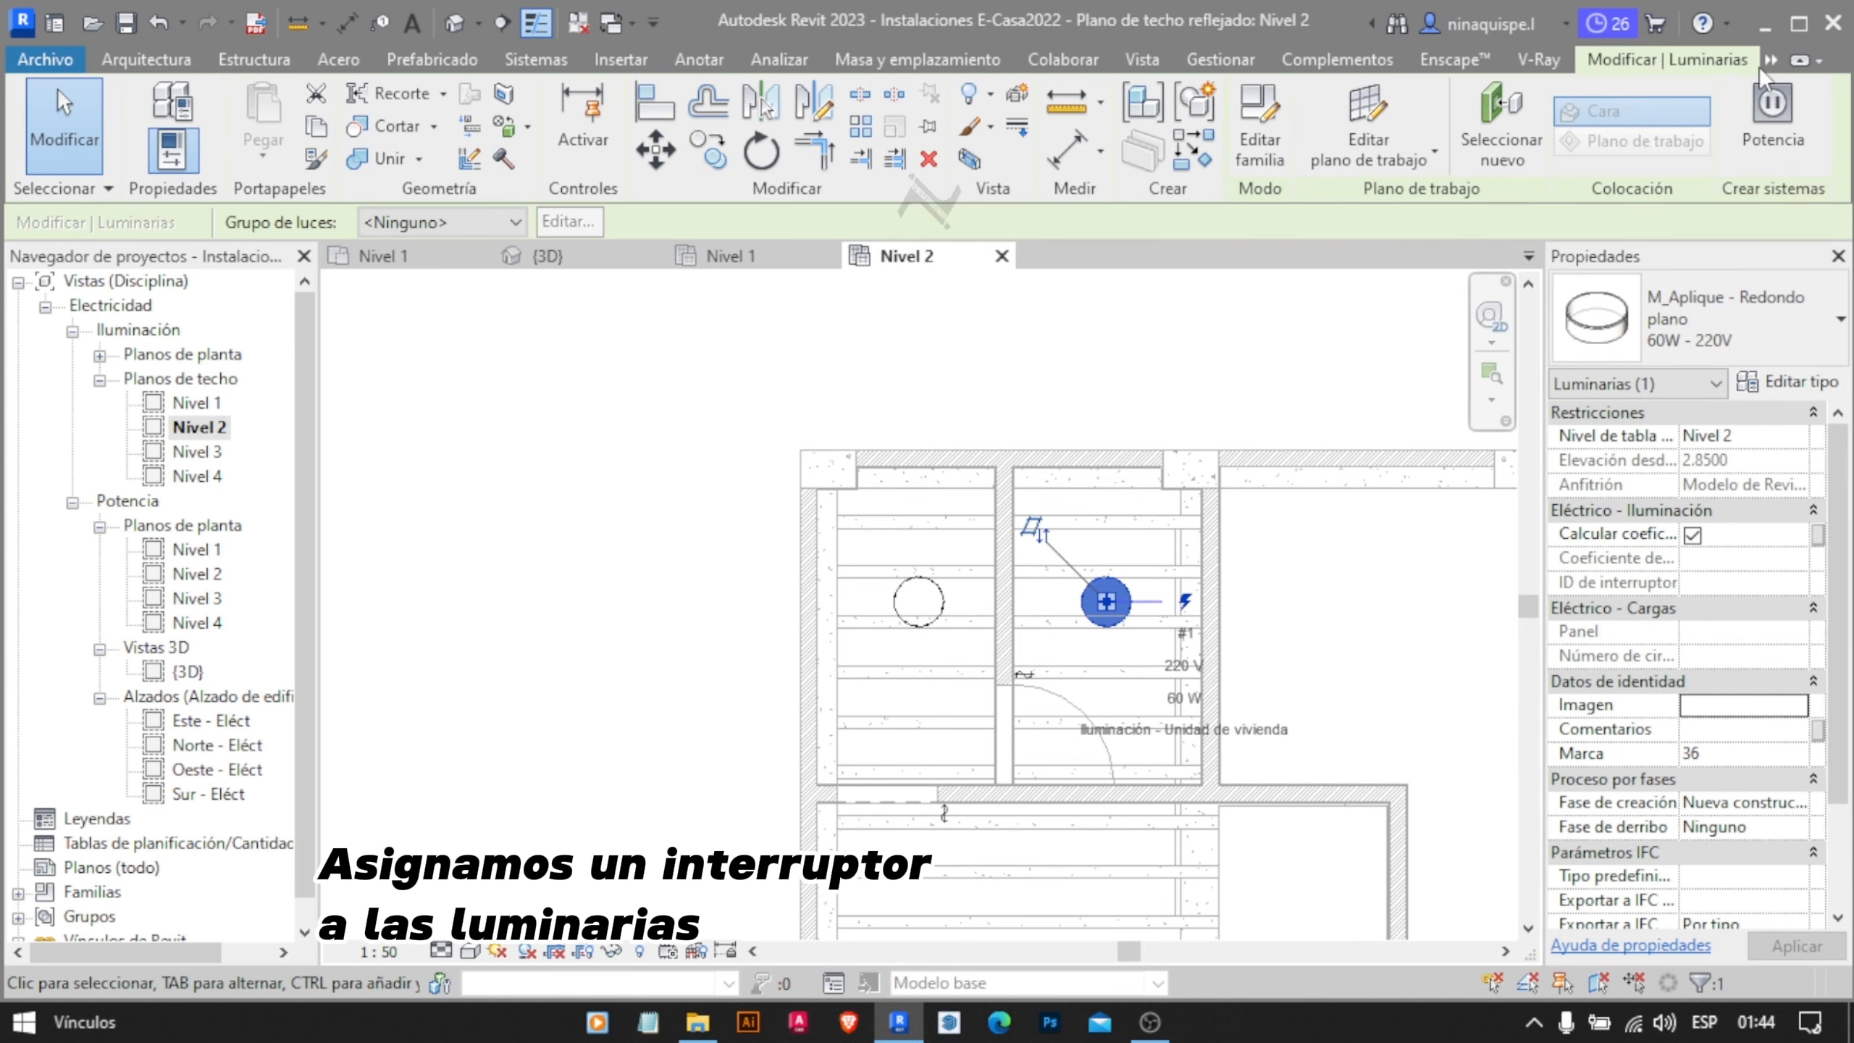
click(1770, 60)
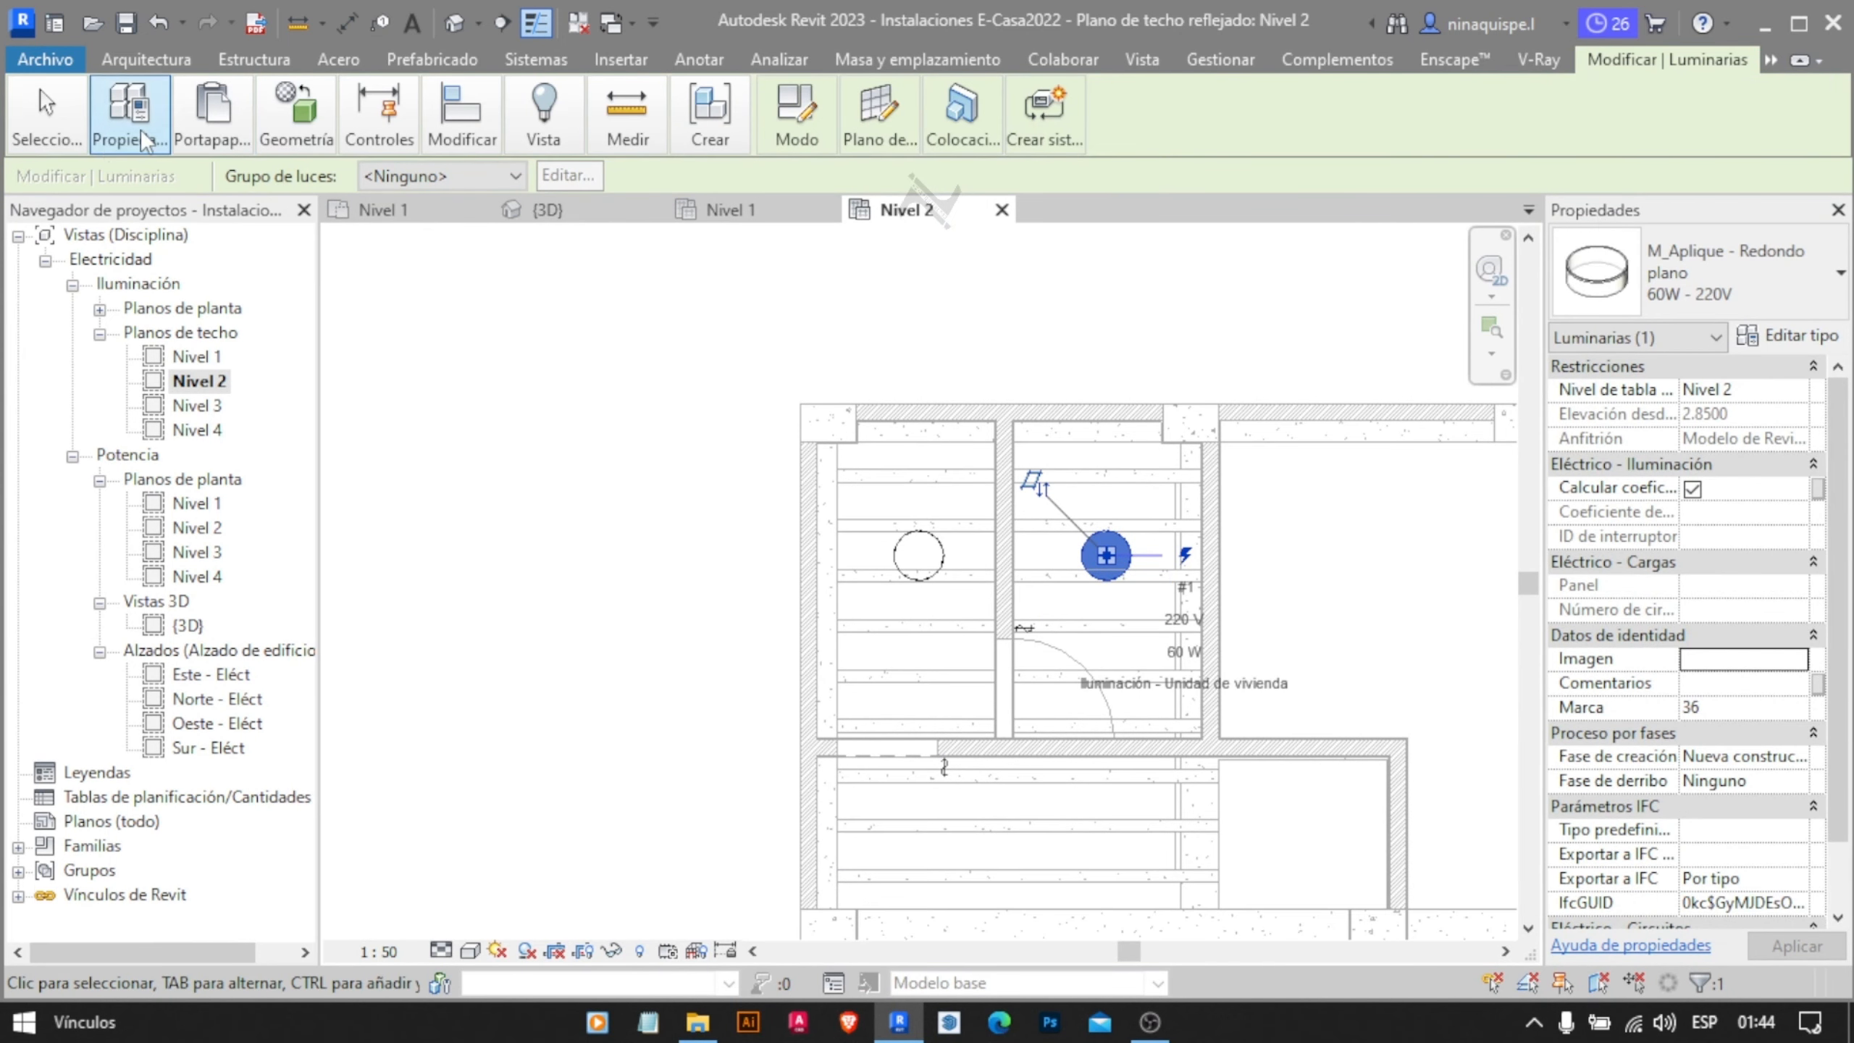
click(1796, 61)
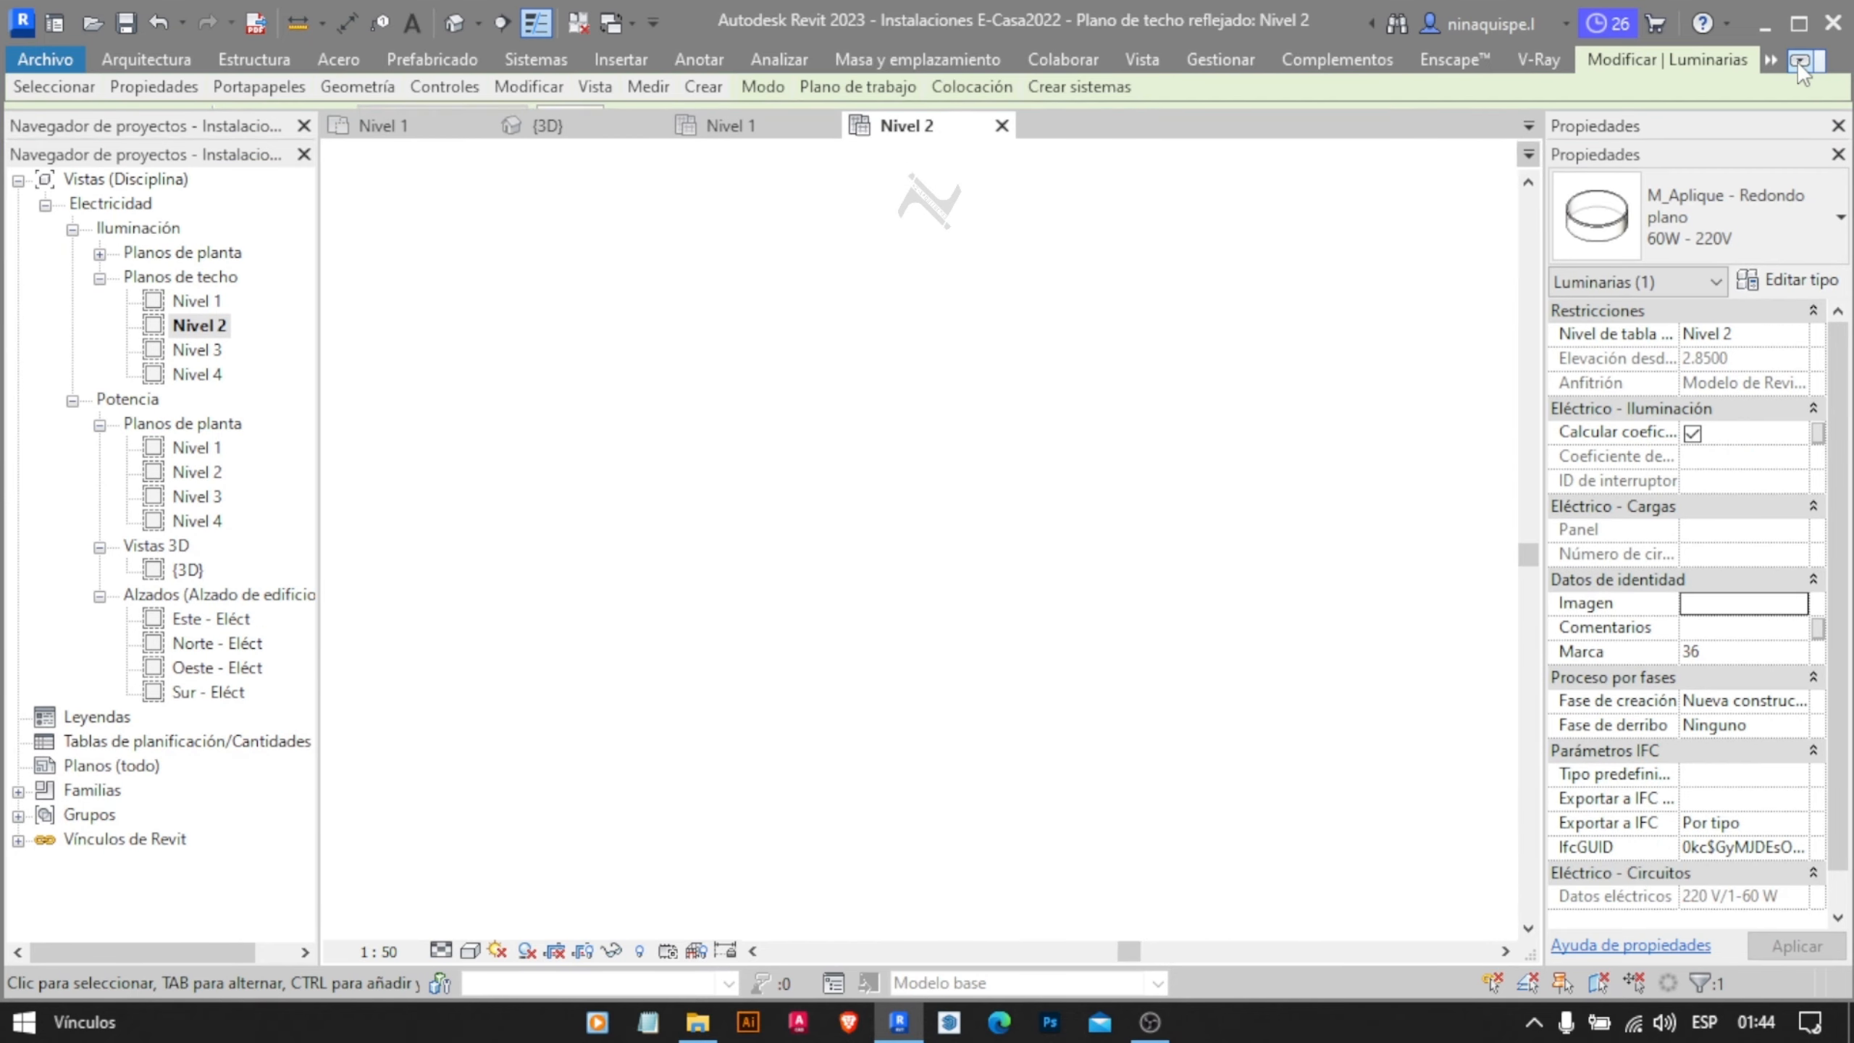
click(1796, 61)
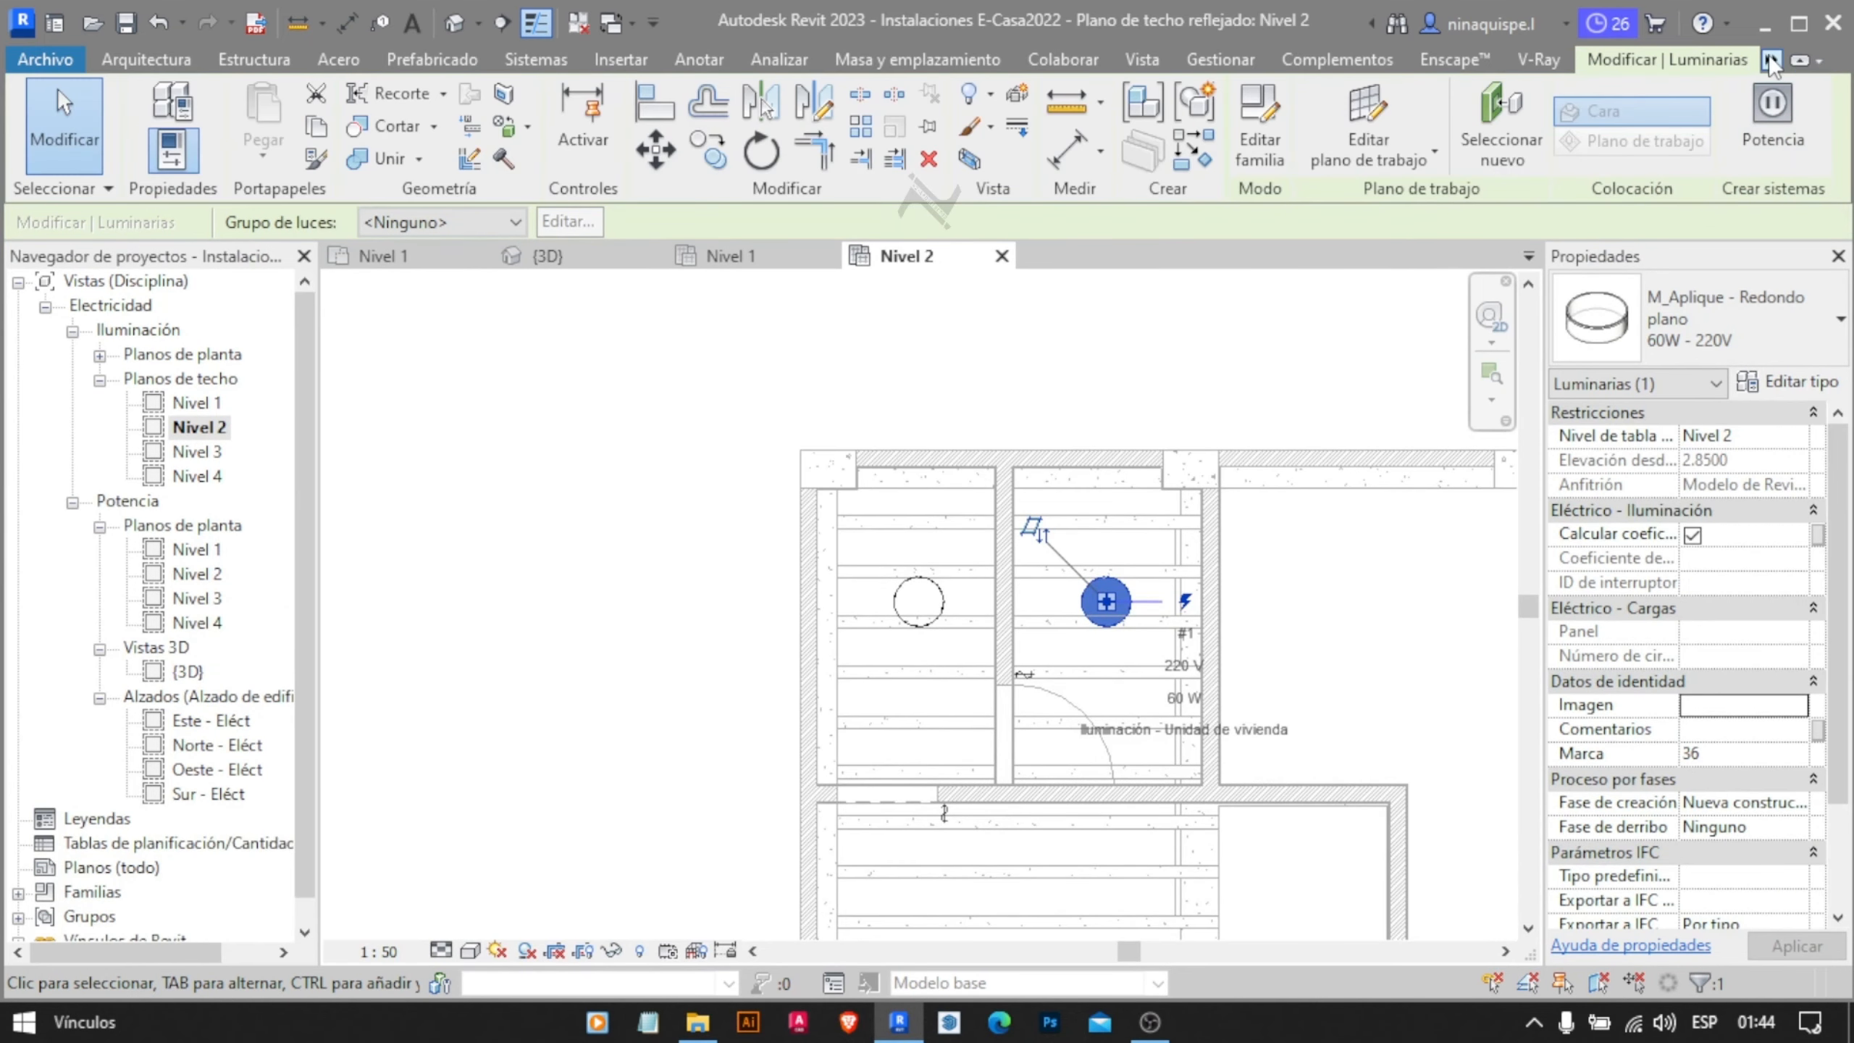
Assign the top-right room's luminaire to the switch on the partition beside that room's door
click(753, 120)
click(1025, 675)
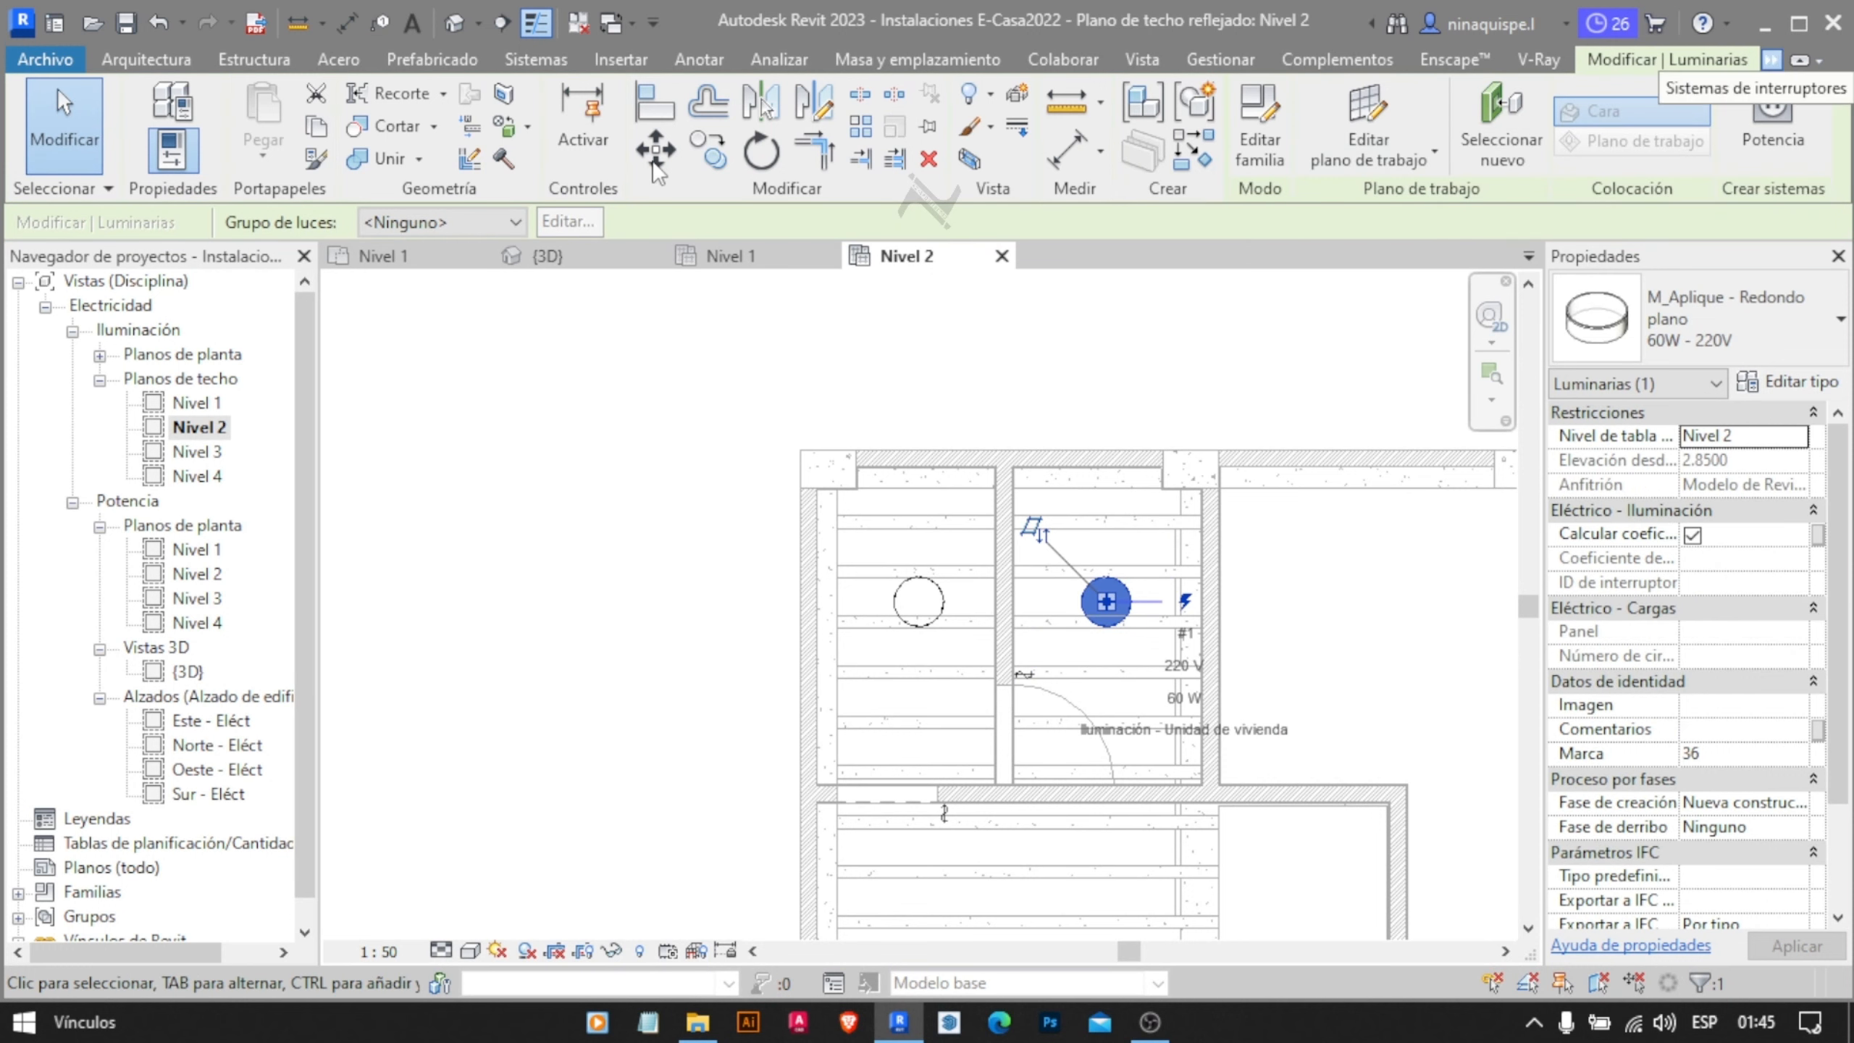
click(1784, 93)
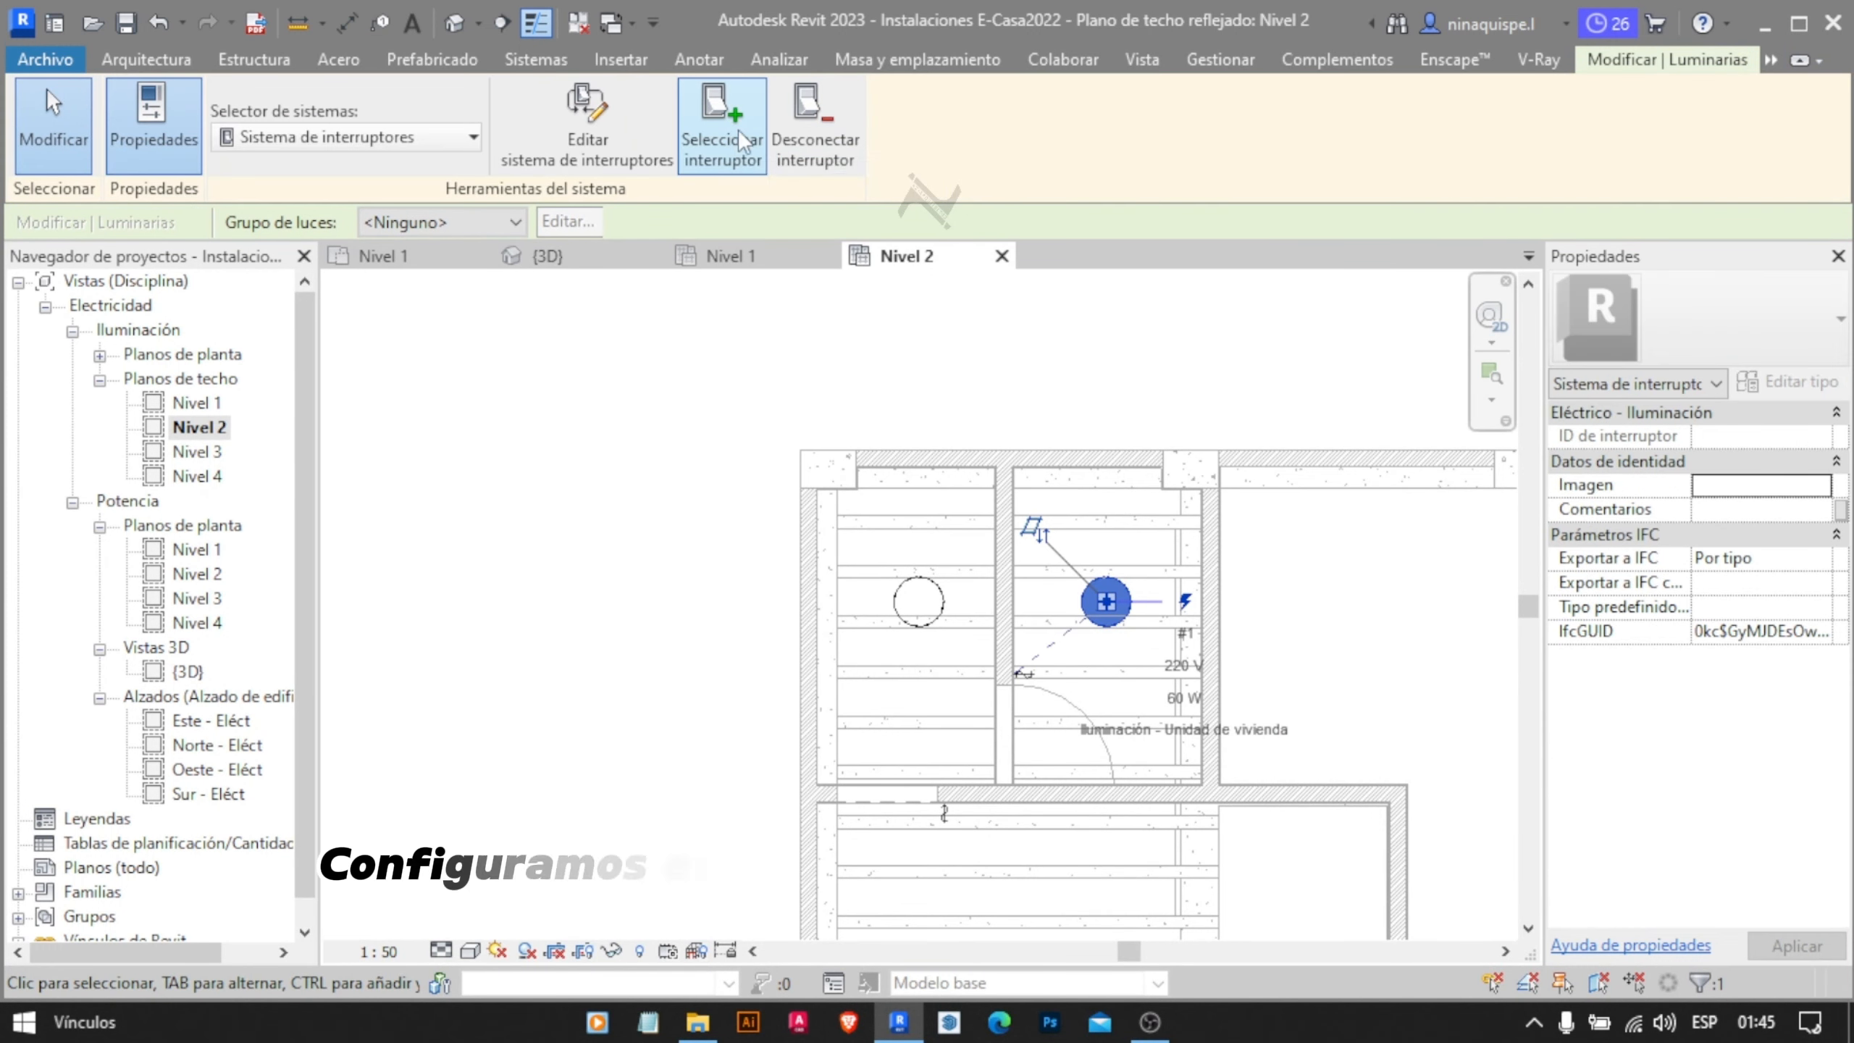
click(743, 139)
click(1025, 678)
Create a power circuit from all luminaires of this type visible in the plan and connect it to the electrical panel on the left outer wall
scroll(1142, 651, down, 3)
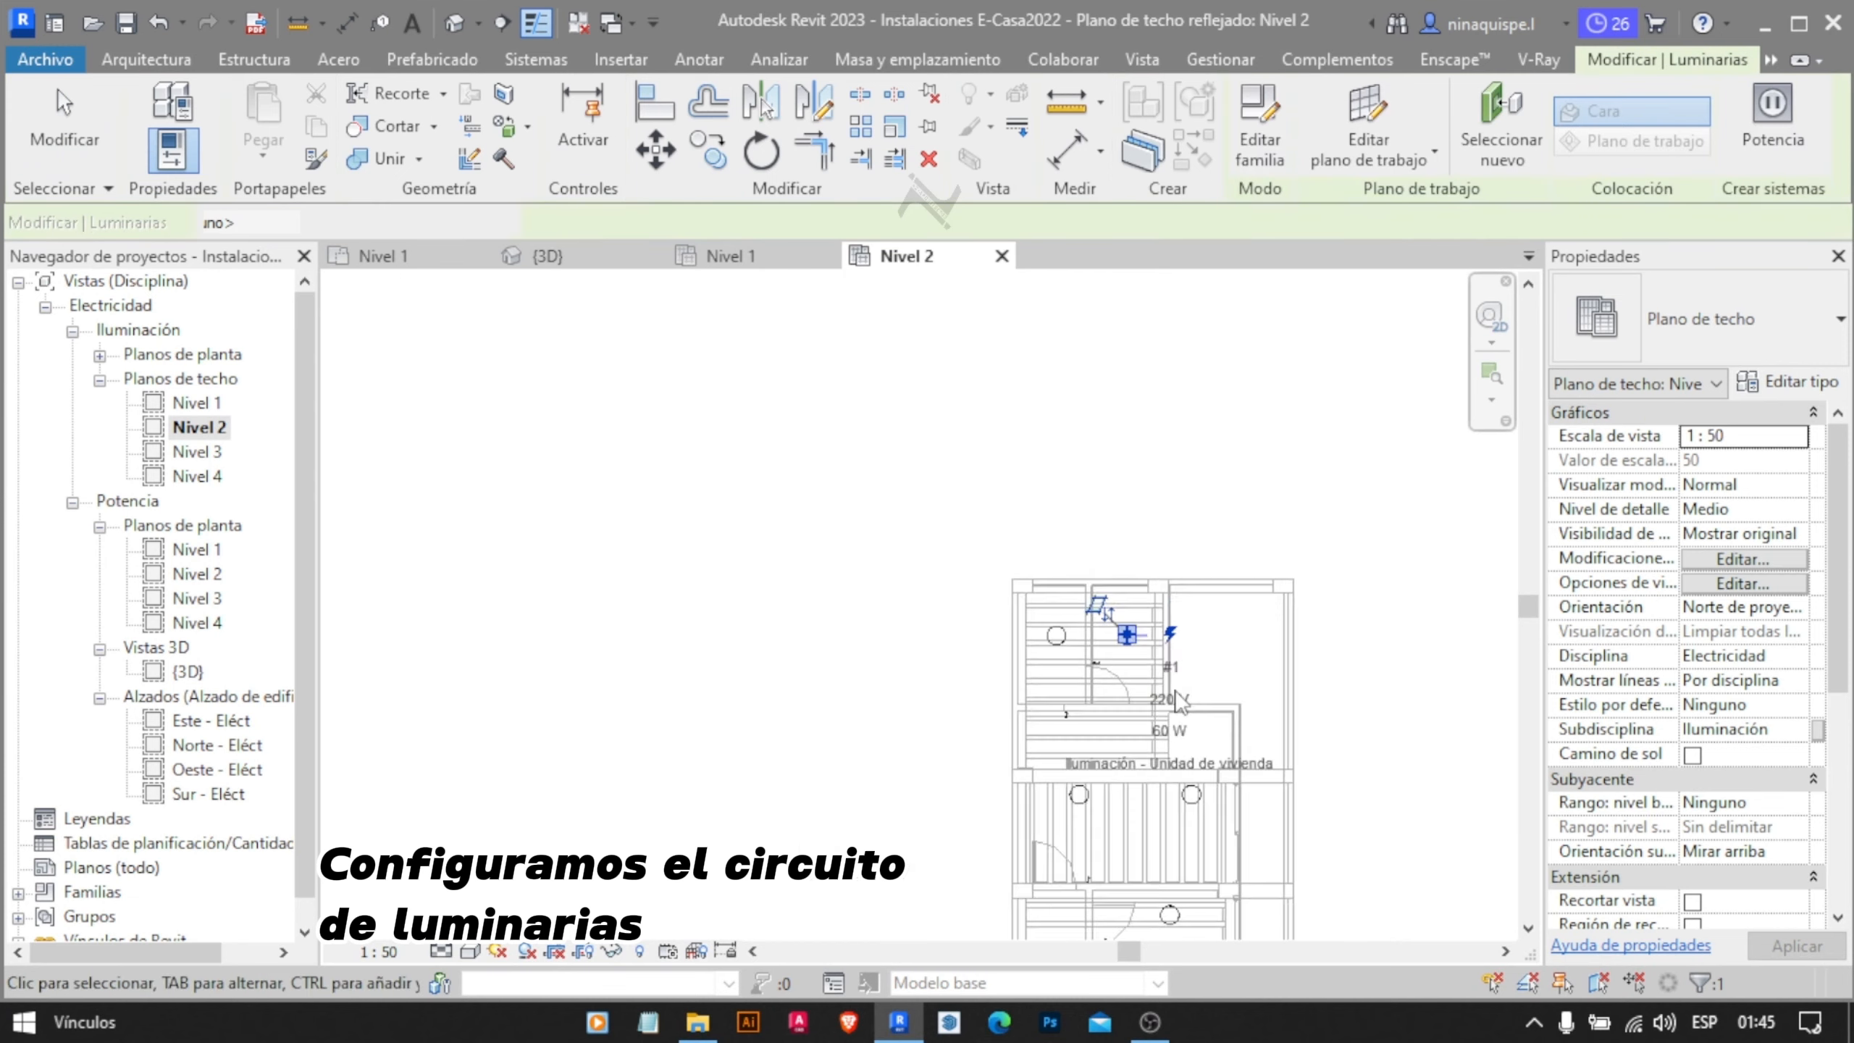
middle_drag(1187, 695, 1116, 449)
right_click(1057, 421)
click(1533, 643)
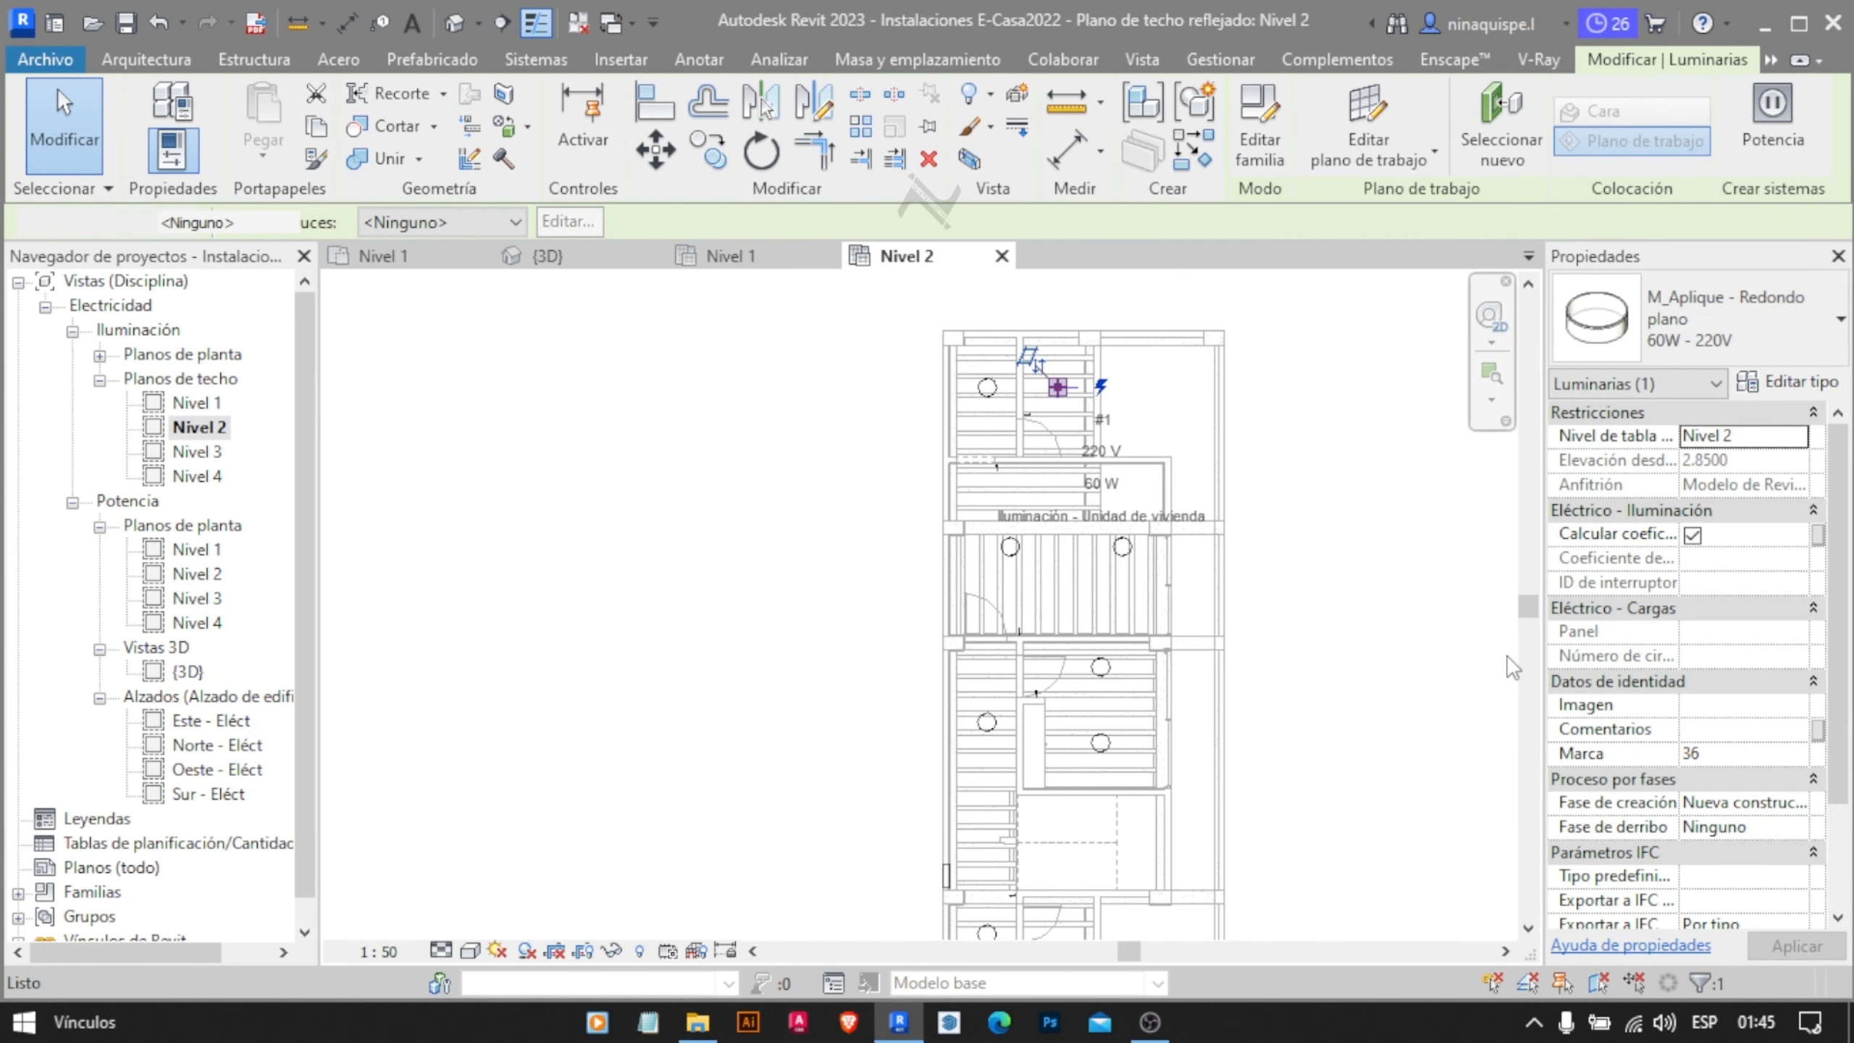
middle_drag(1250, 735, 1248, 561)
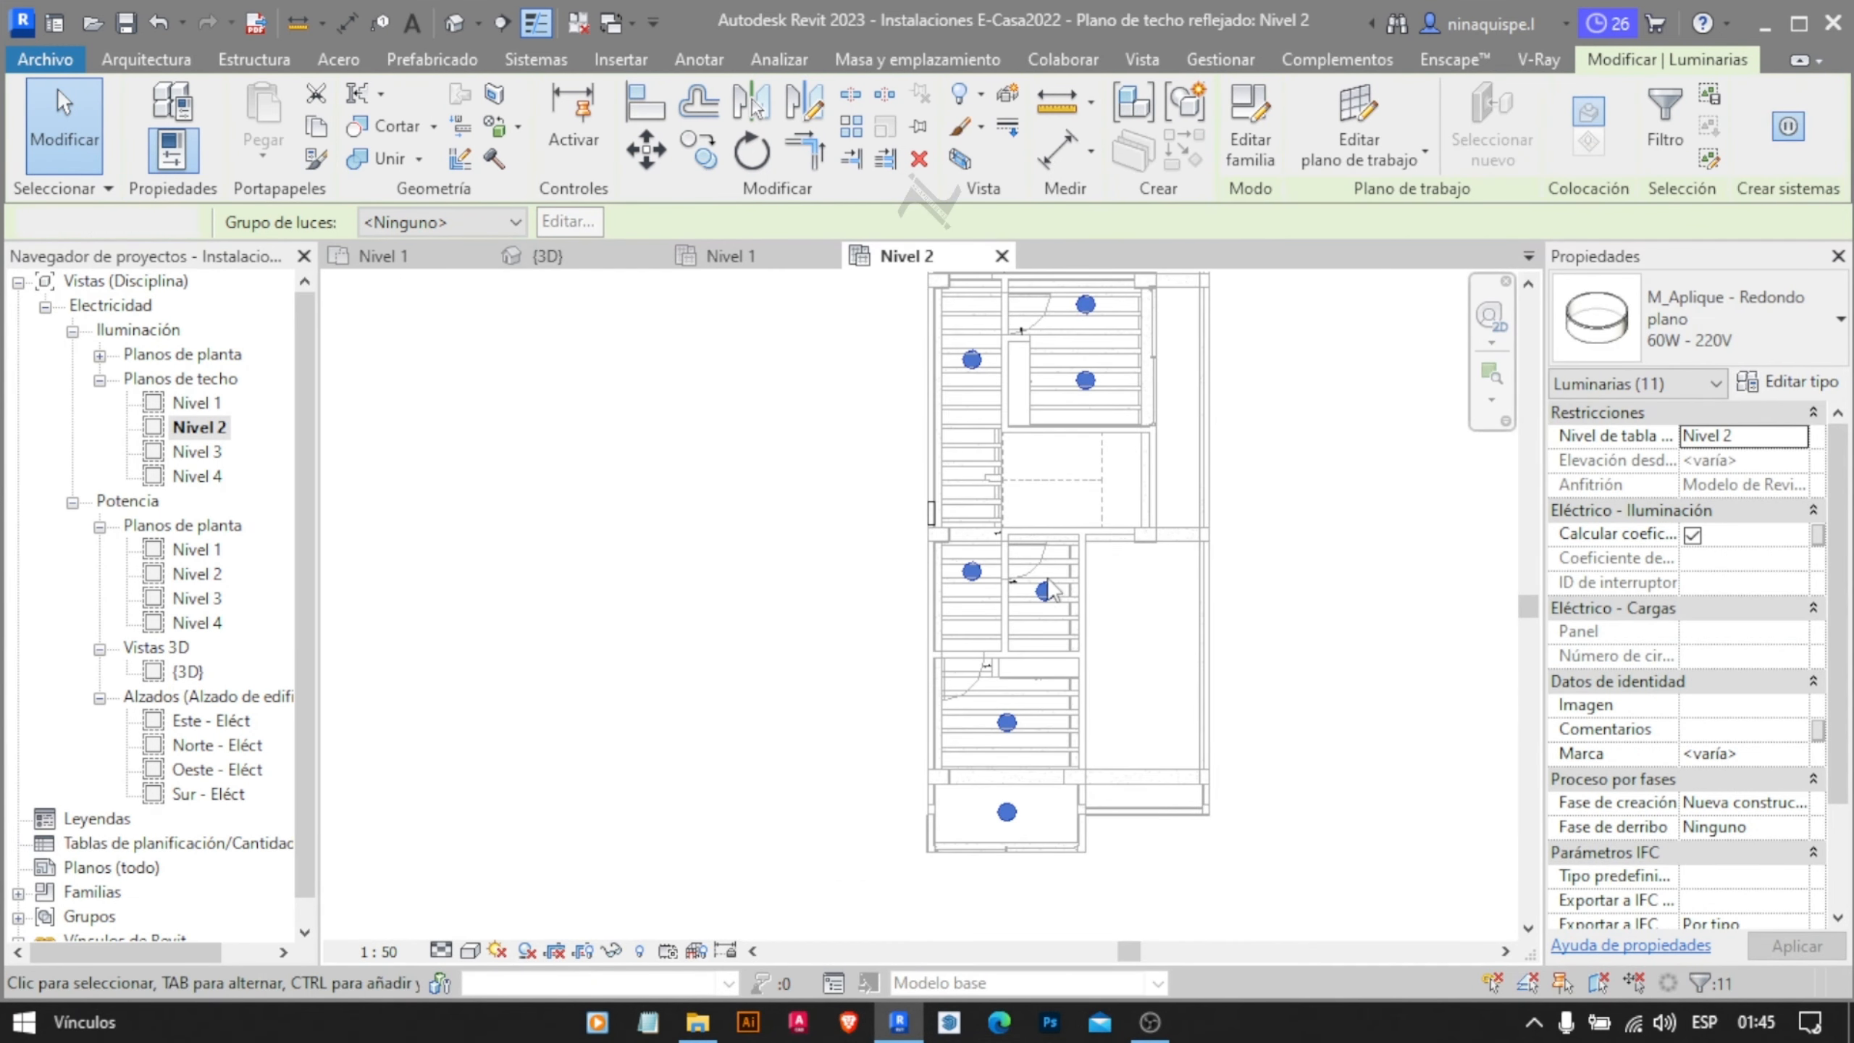
key(e)
key(c)
mouse_move(1231, 192)
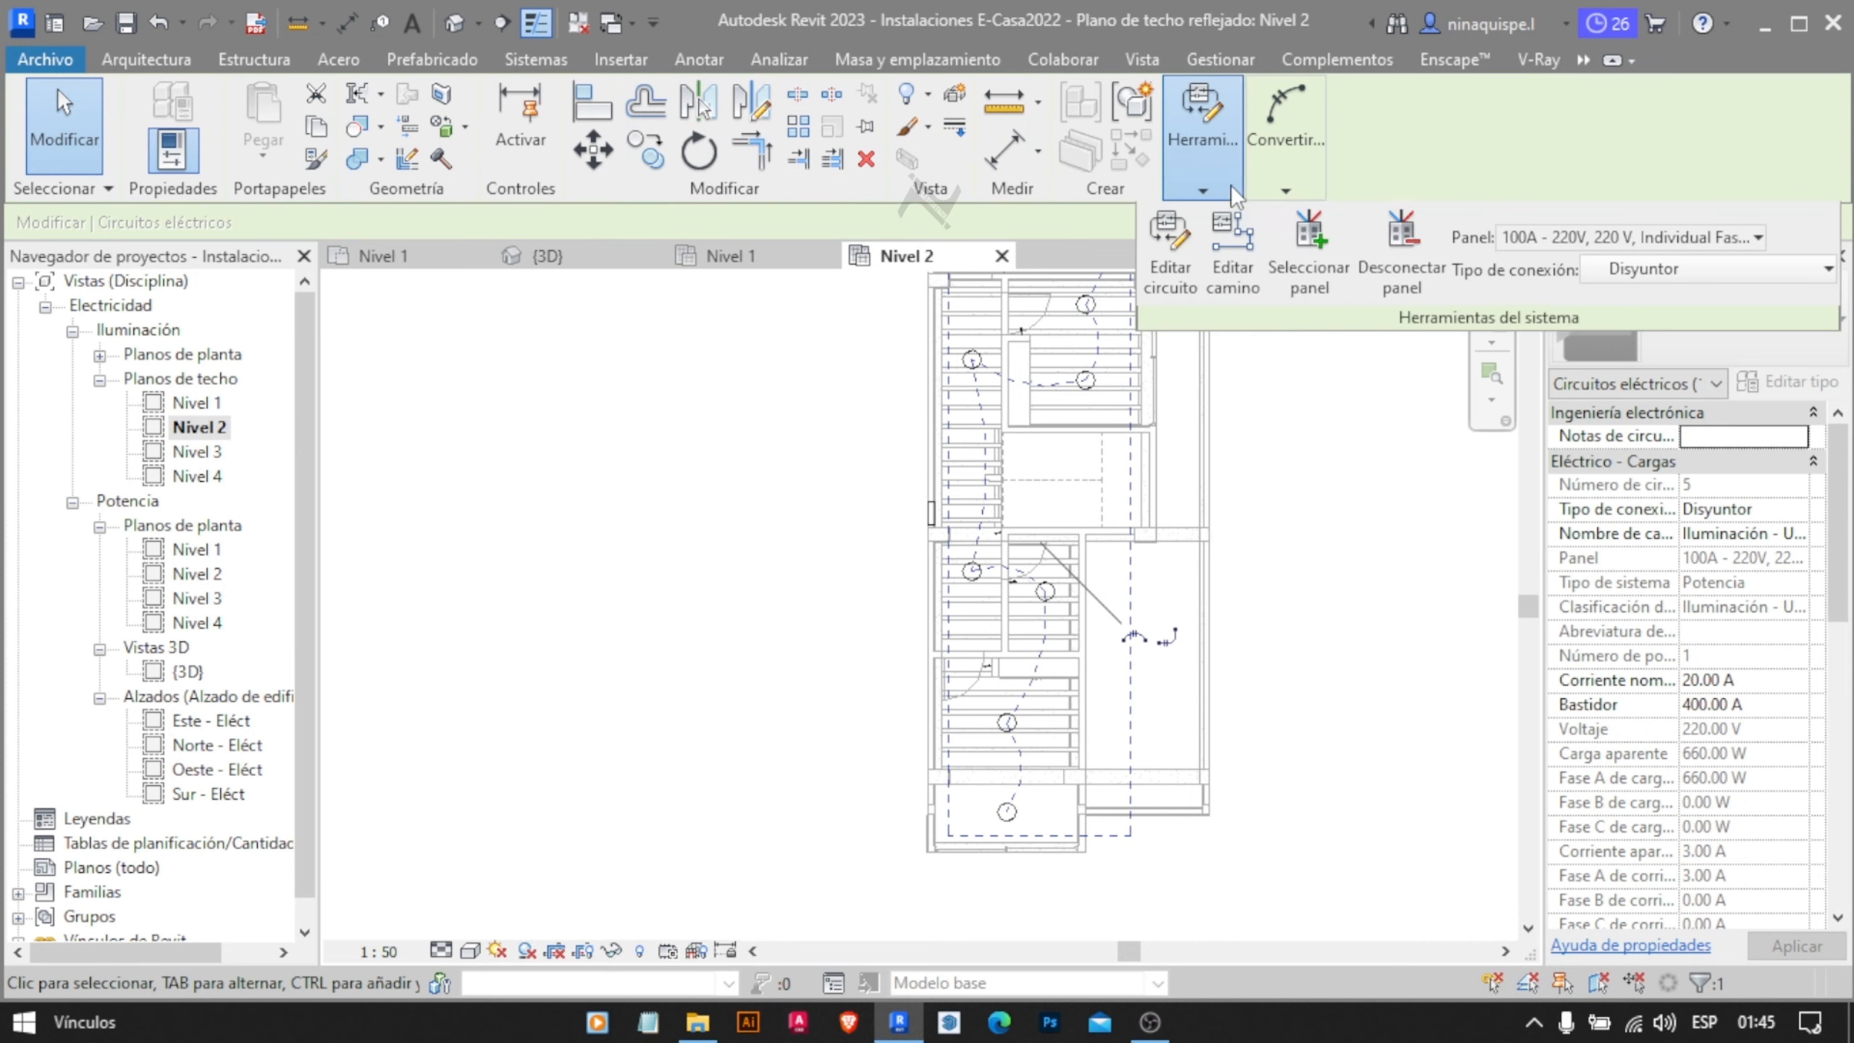
click(1302, 256)
click(933, 513)
Convert the new lighting circuit to arc wiring
mouse_move(1287, 179)
click(1298, 227)
scroll(1051, 687, up, 8)
key(Escape)
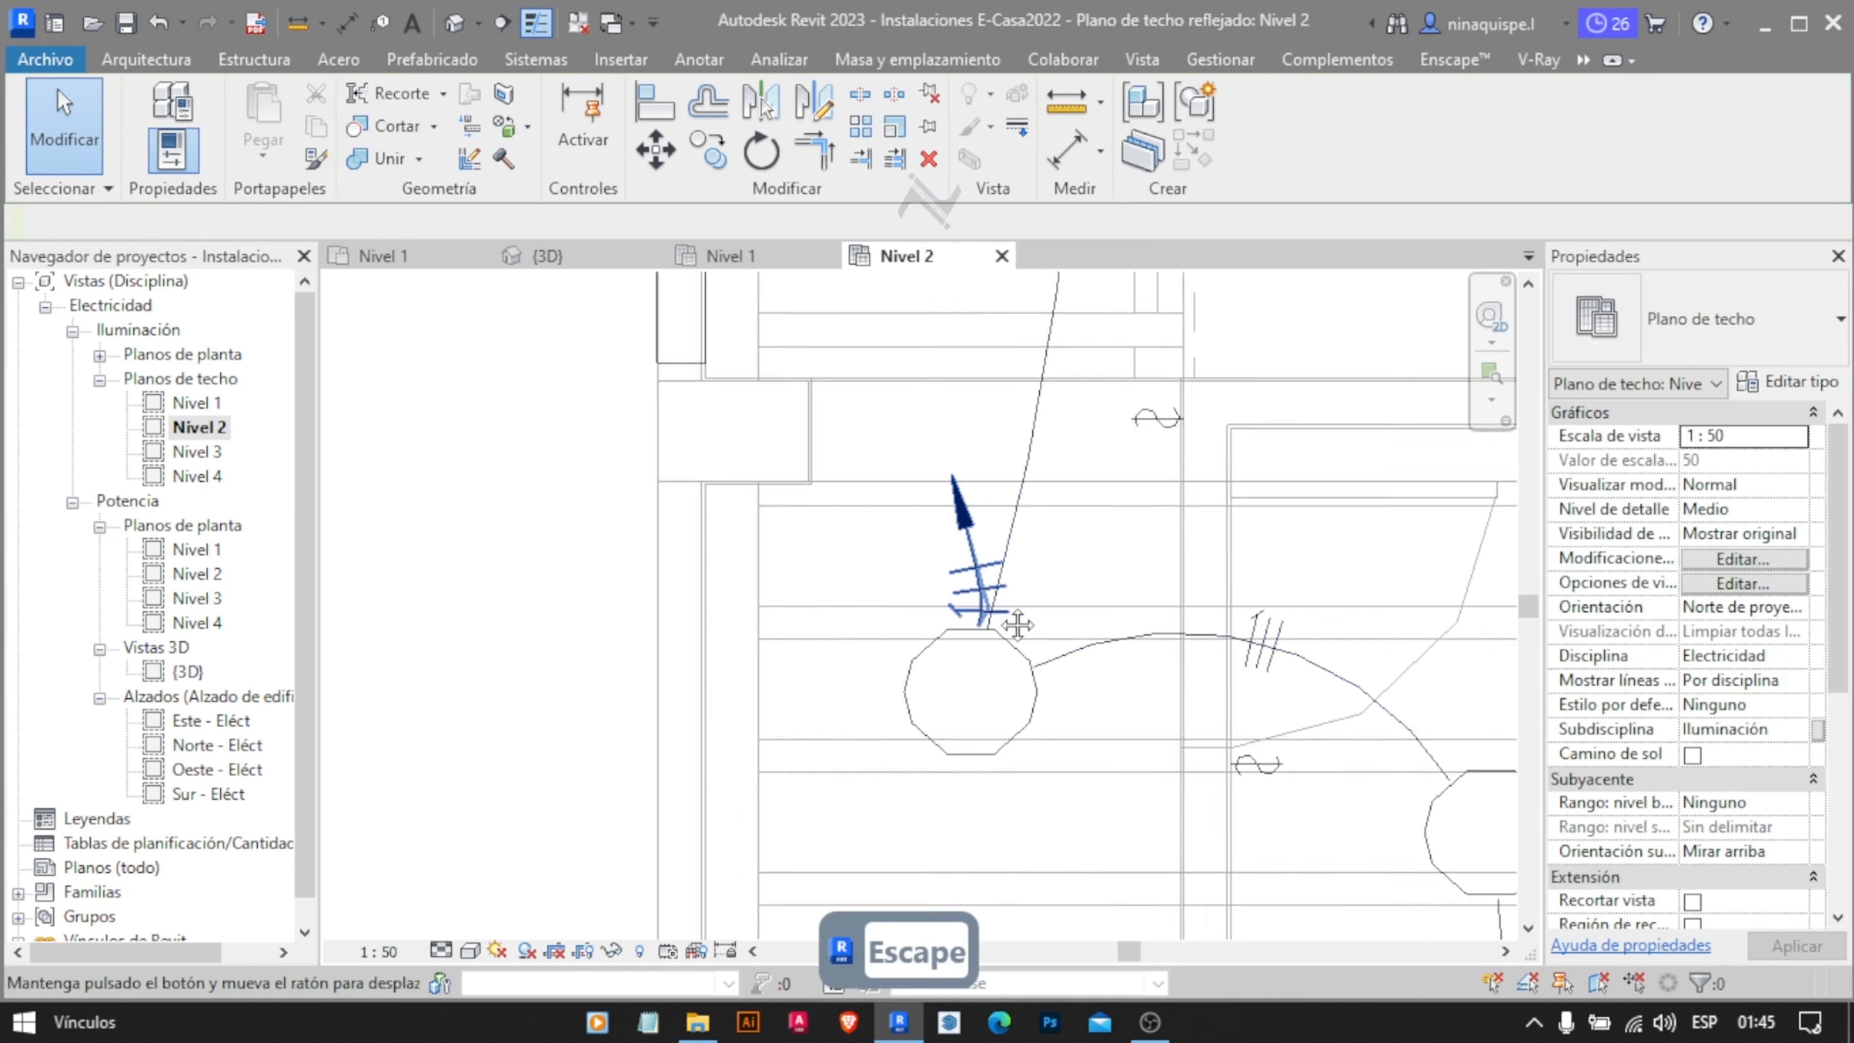
Reshape the home run wire at the luminaire near the panel so its arrow points to the panel
drag(1048, 661, 840, 490)
drag(1010, 633, 987, 585)
key(Escape)
key(Escape)
Draw an arc wire from the bottom room's luminaire to the switch on the partition stub beside its door
scroll(1007, 562, down, 9)
middle_drag(1062, 774, 1099, 509)
scroll(1097, 504, up, 5)
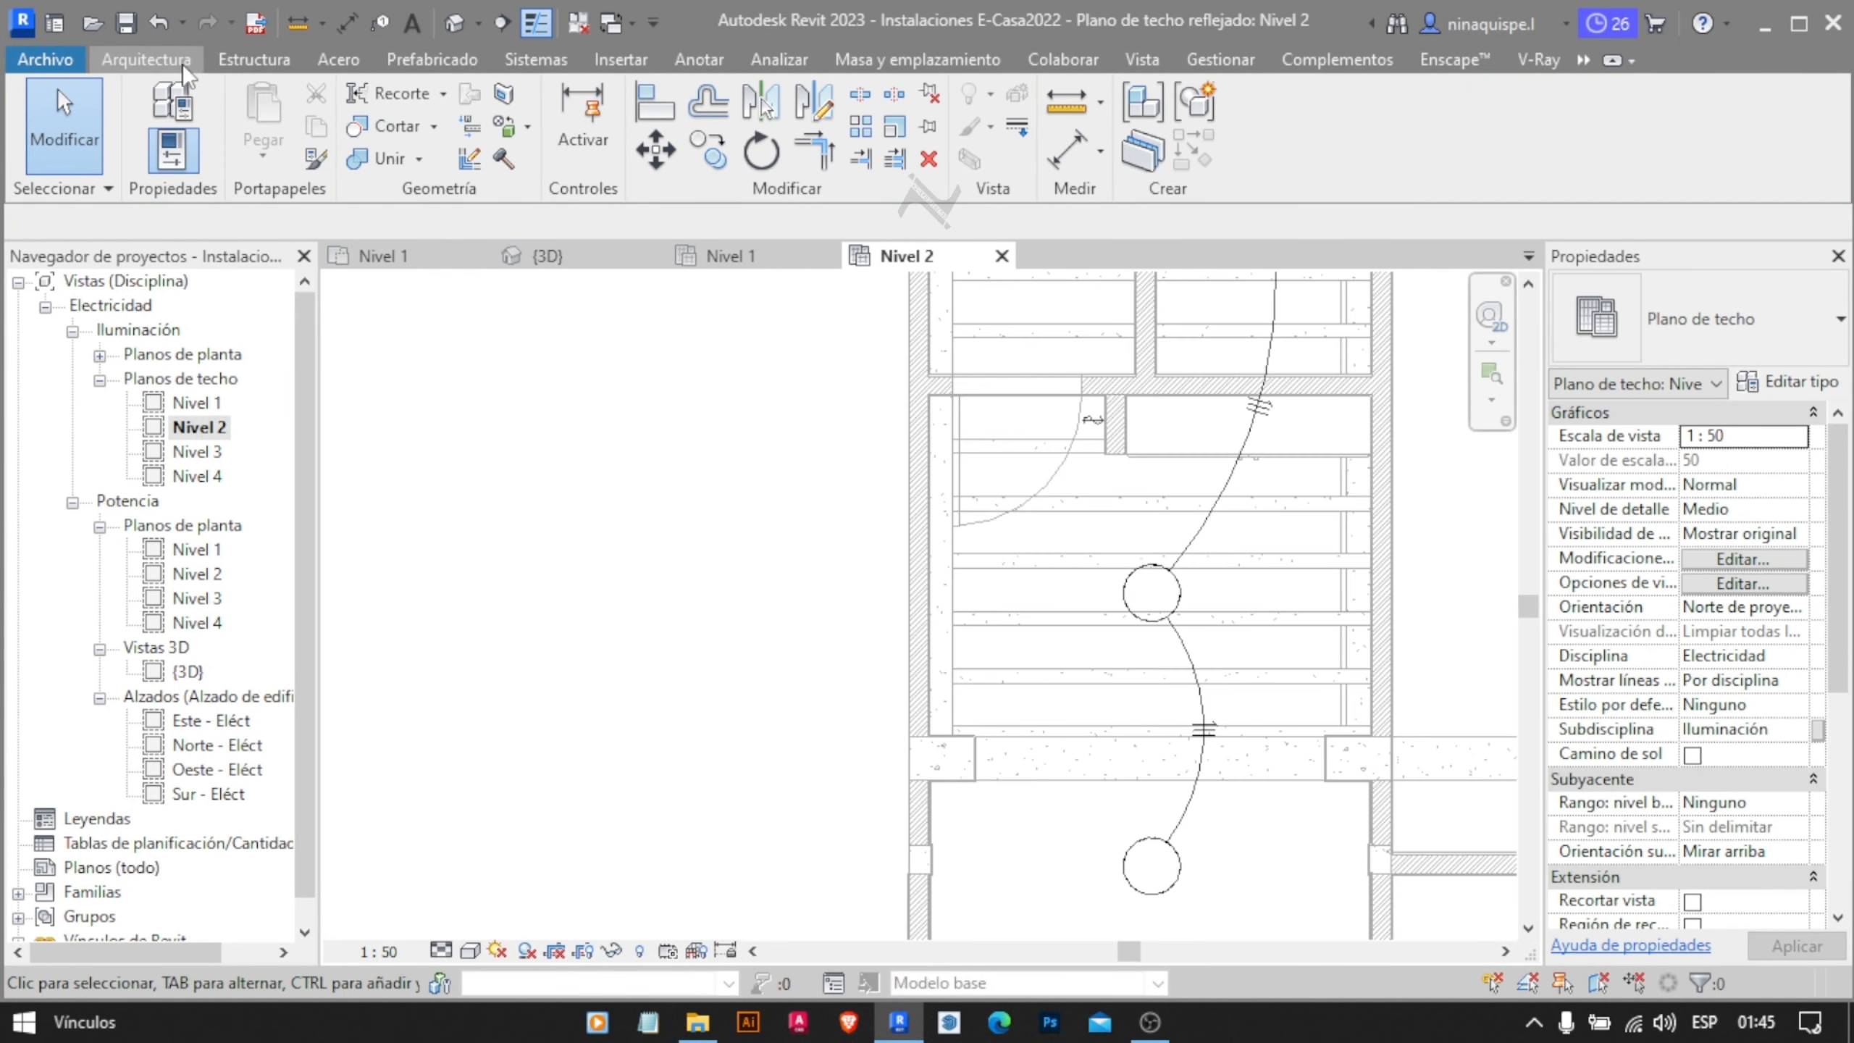
click(541, 59)
middle_drag(1245, 294, 1024, 390)
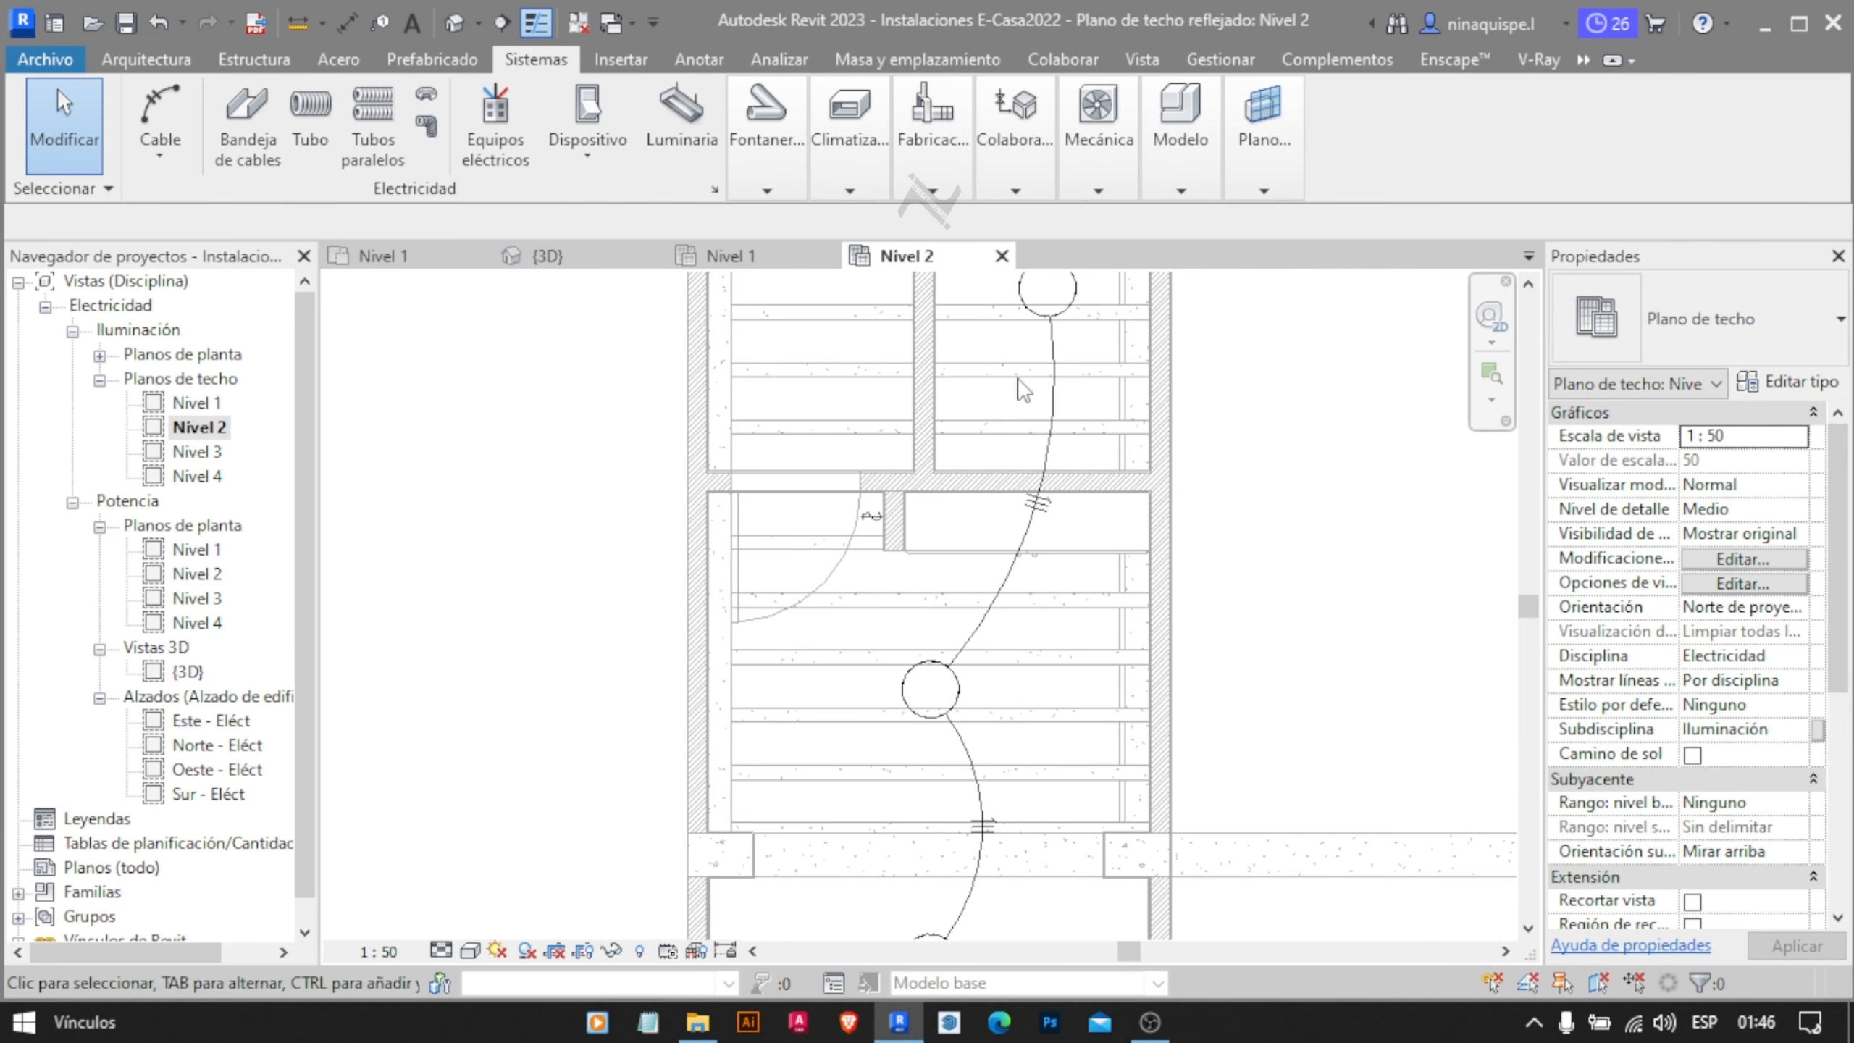
click(179, 109)
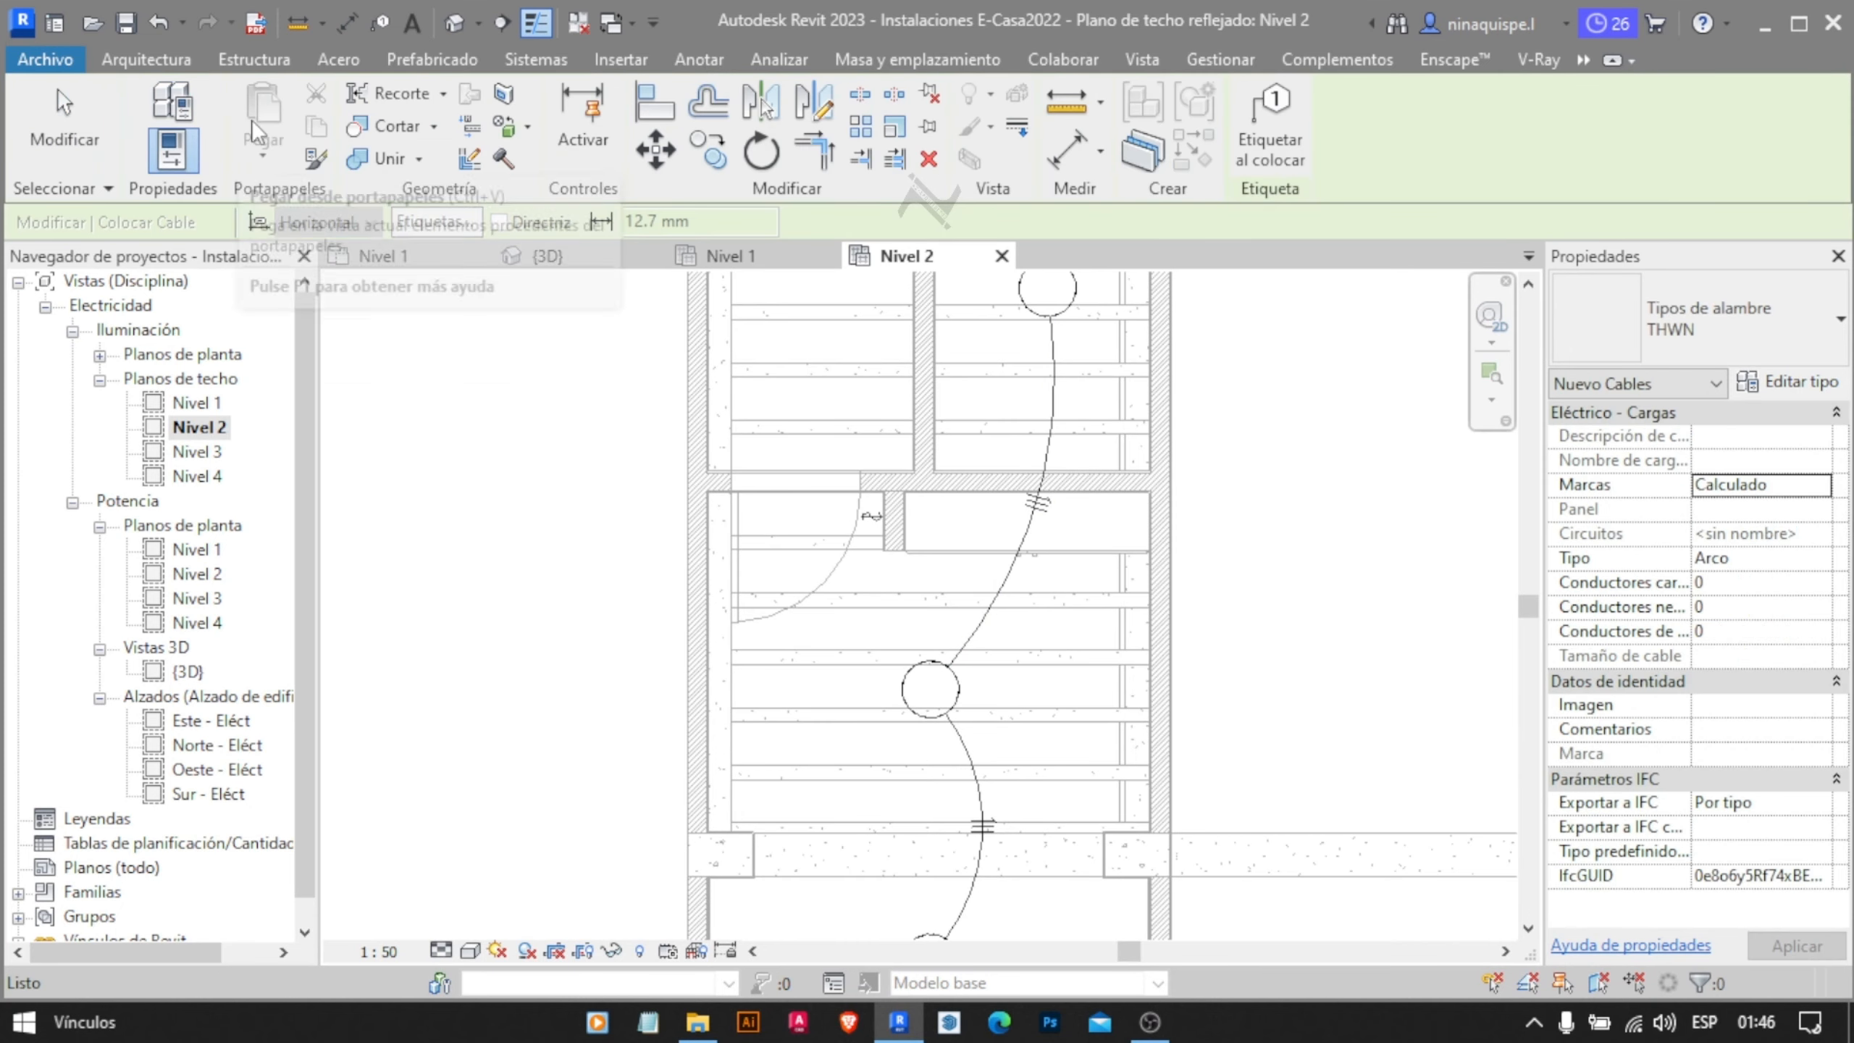
click(925, 695)
scroll(887, 607, up, 2)
click(895, 615)
click(876, 470)
Draw arc wires linking the luminaires of the two side-by-side rooms above the bottom room to their switches
middle_drag(994, 491, 915, 916)
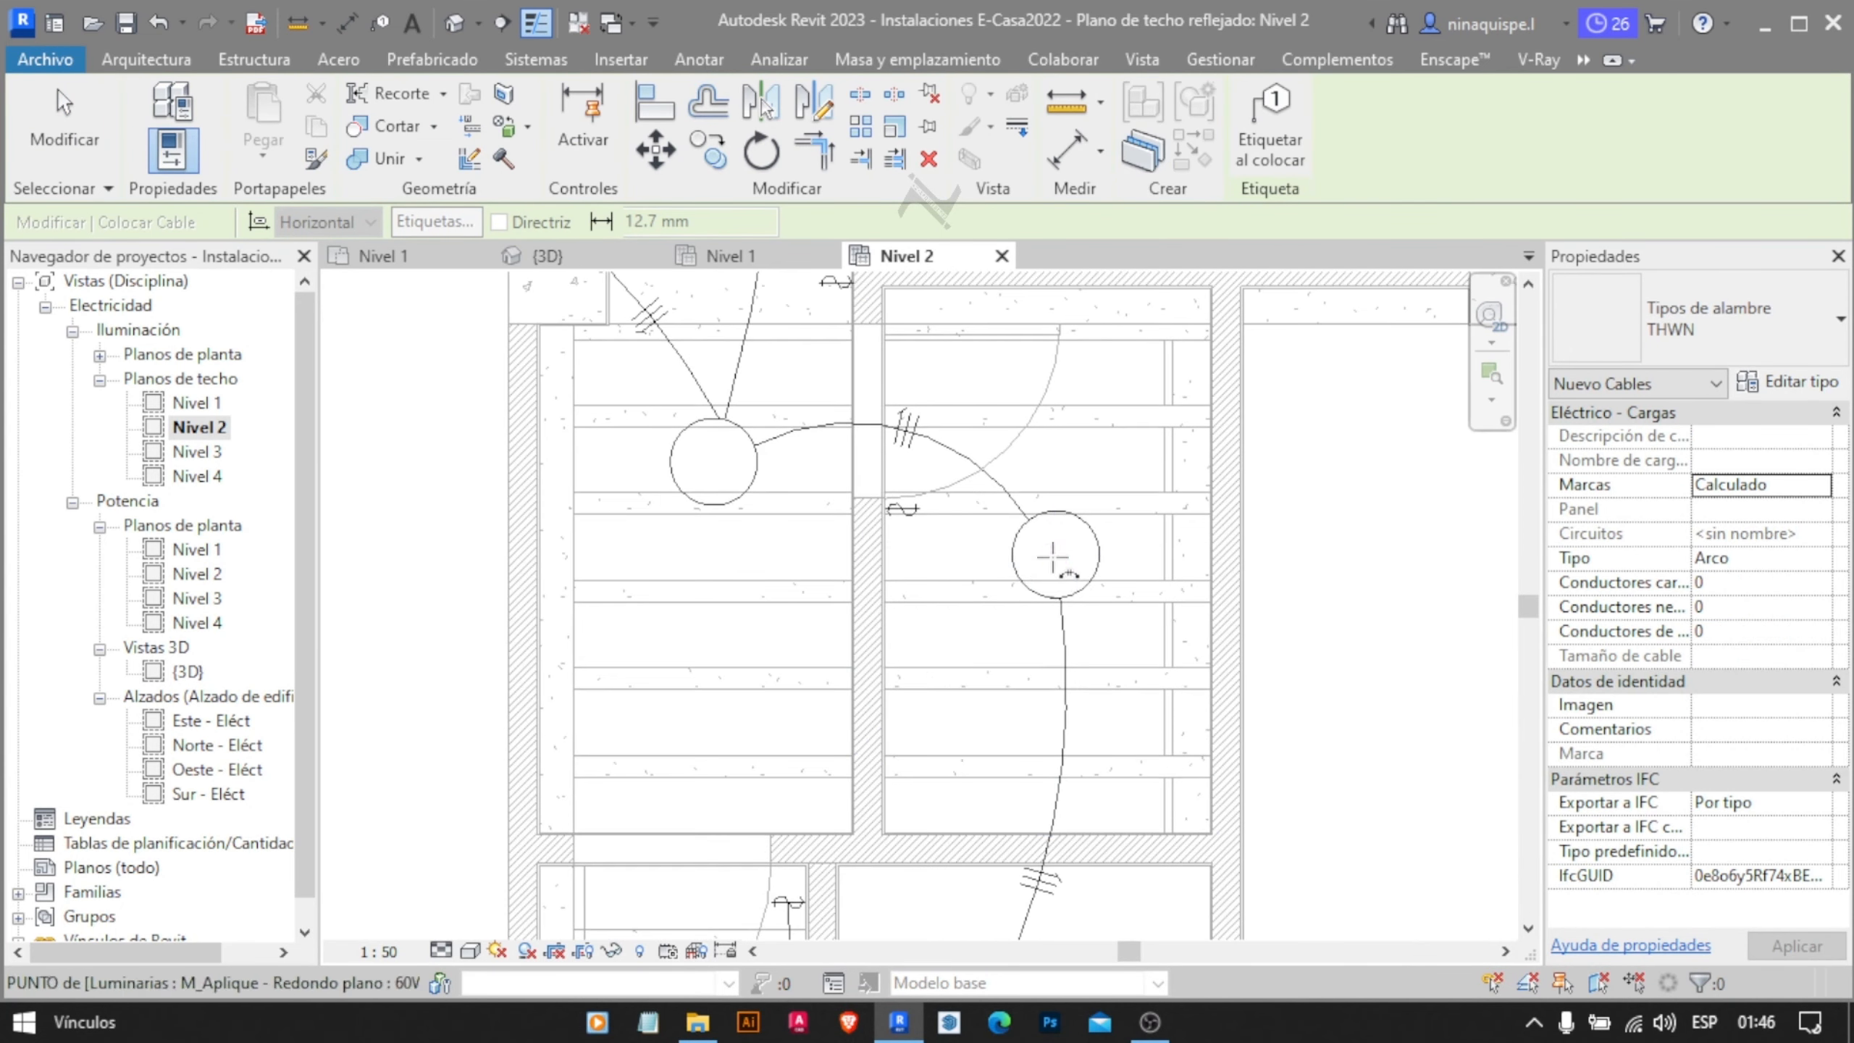
click(1053, 557)
middle_drag(862, 433, 933, 667)
click(788, 696)
click(877, 603)
Draw an arc wire from the middle room's upper luminaire to the switch beside that room's door
middle_drag(954, 431, 392, 338)
click(1094, 438)
click(799, 586)
Draw an arc wire from the left luminaire of the room with vertical joists to the switch beside its door
middle_drag(1027, 276, 1070, 735)
click(716, 349)
click(807, 585)
click(787, 824)
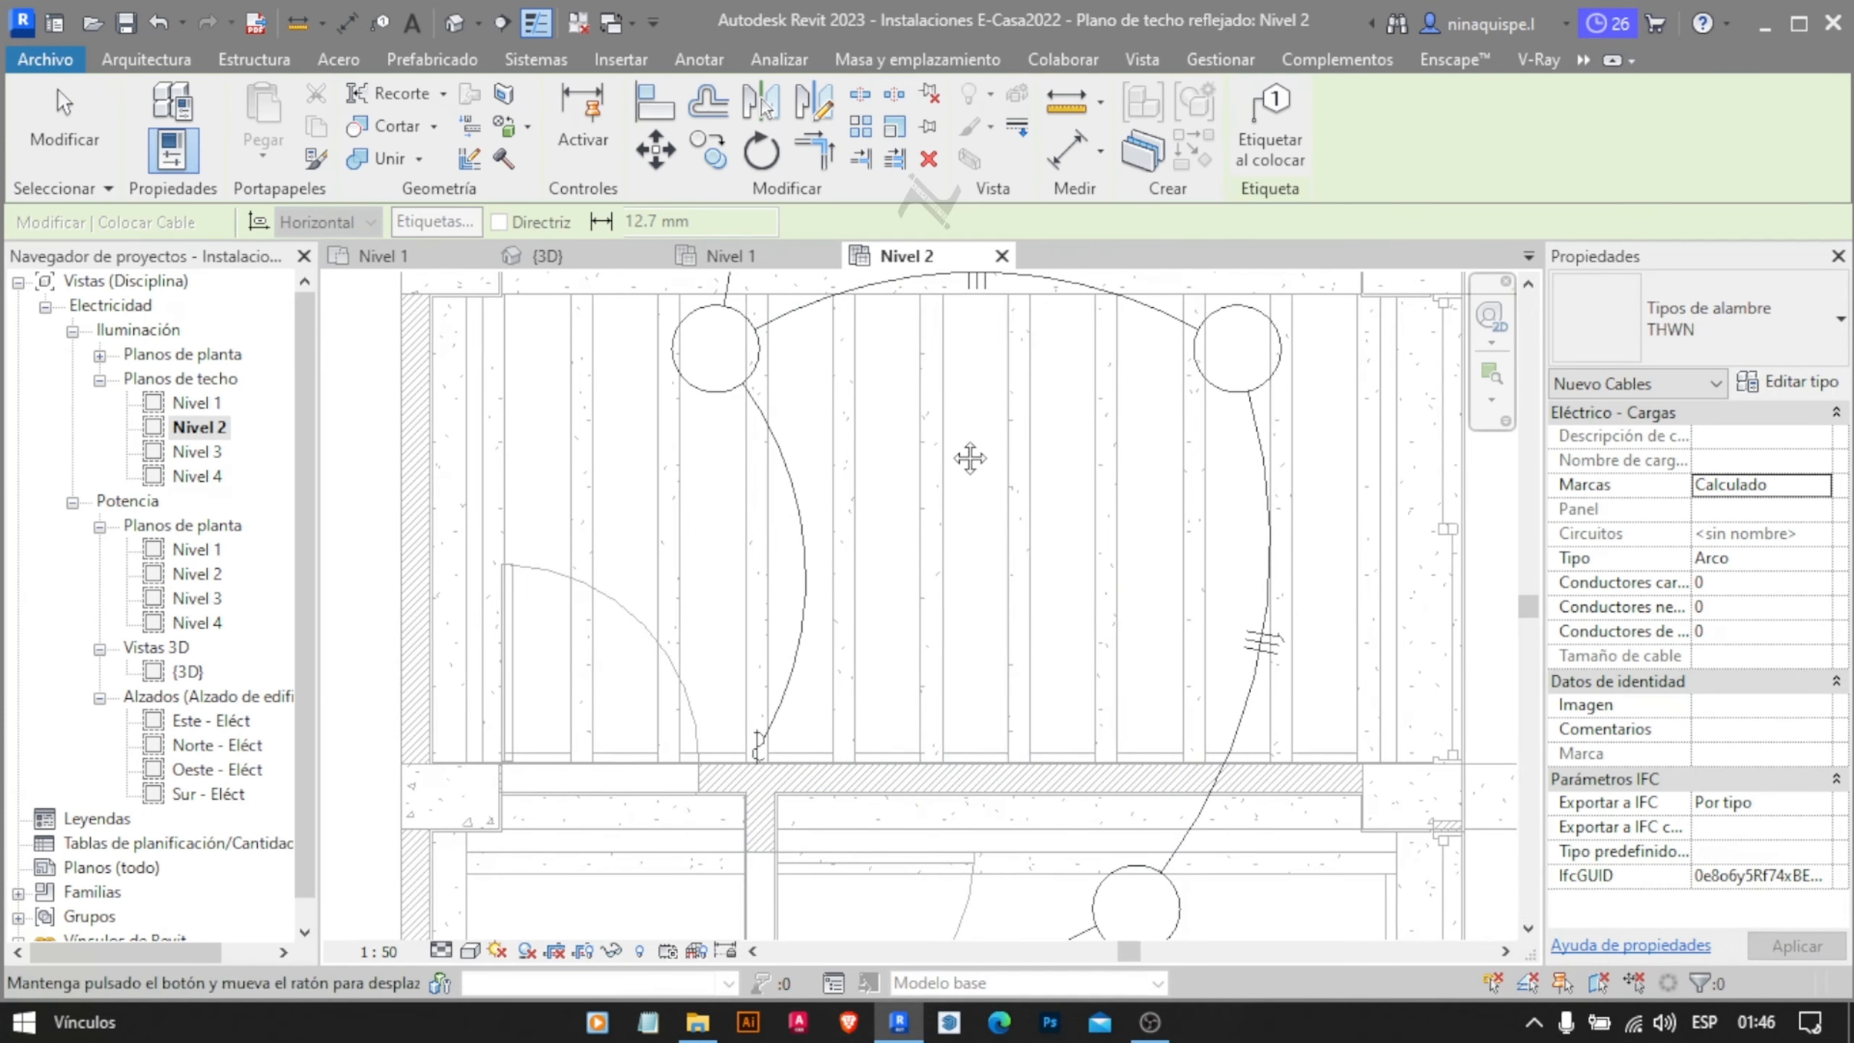
middle_drag(964, 455, 813, 723)
click(764, 351)
key(Escape)
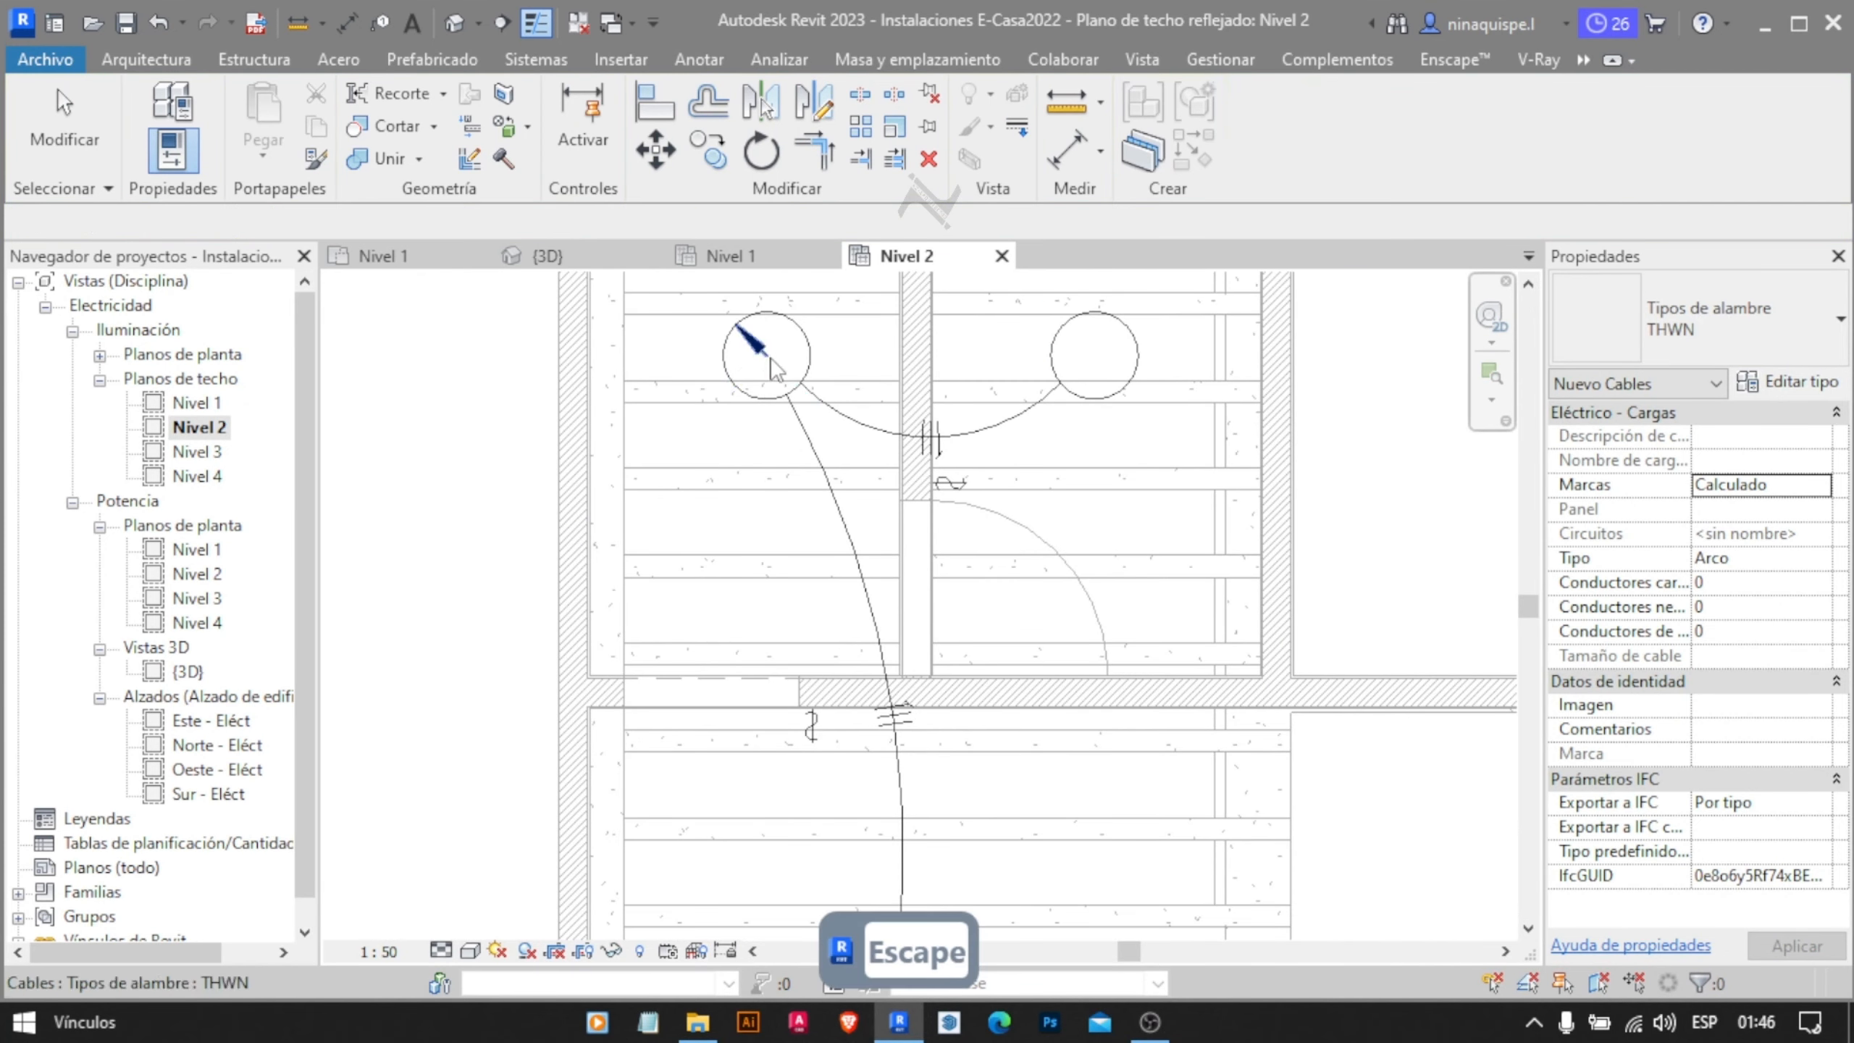
key(ctrl+z)
Draw arc wires from the top-left and top-right rooms' luminaires to their respective switches
click(536, 59)
click(162, 124)
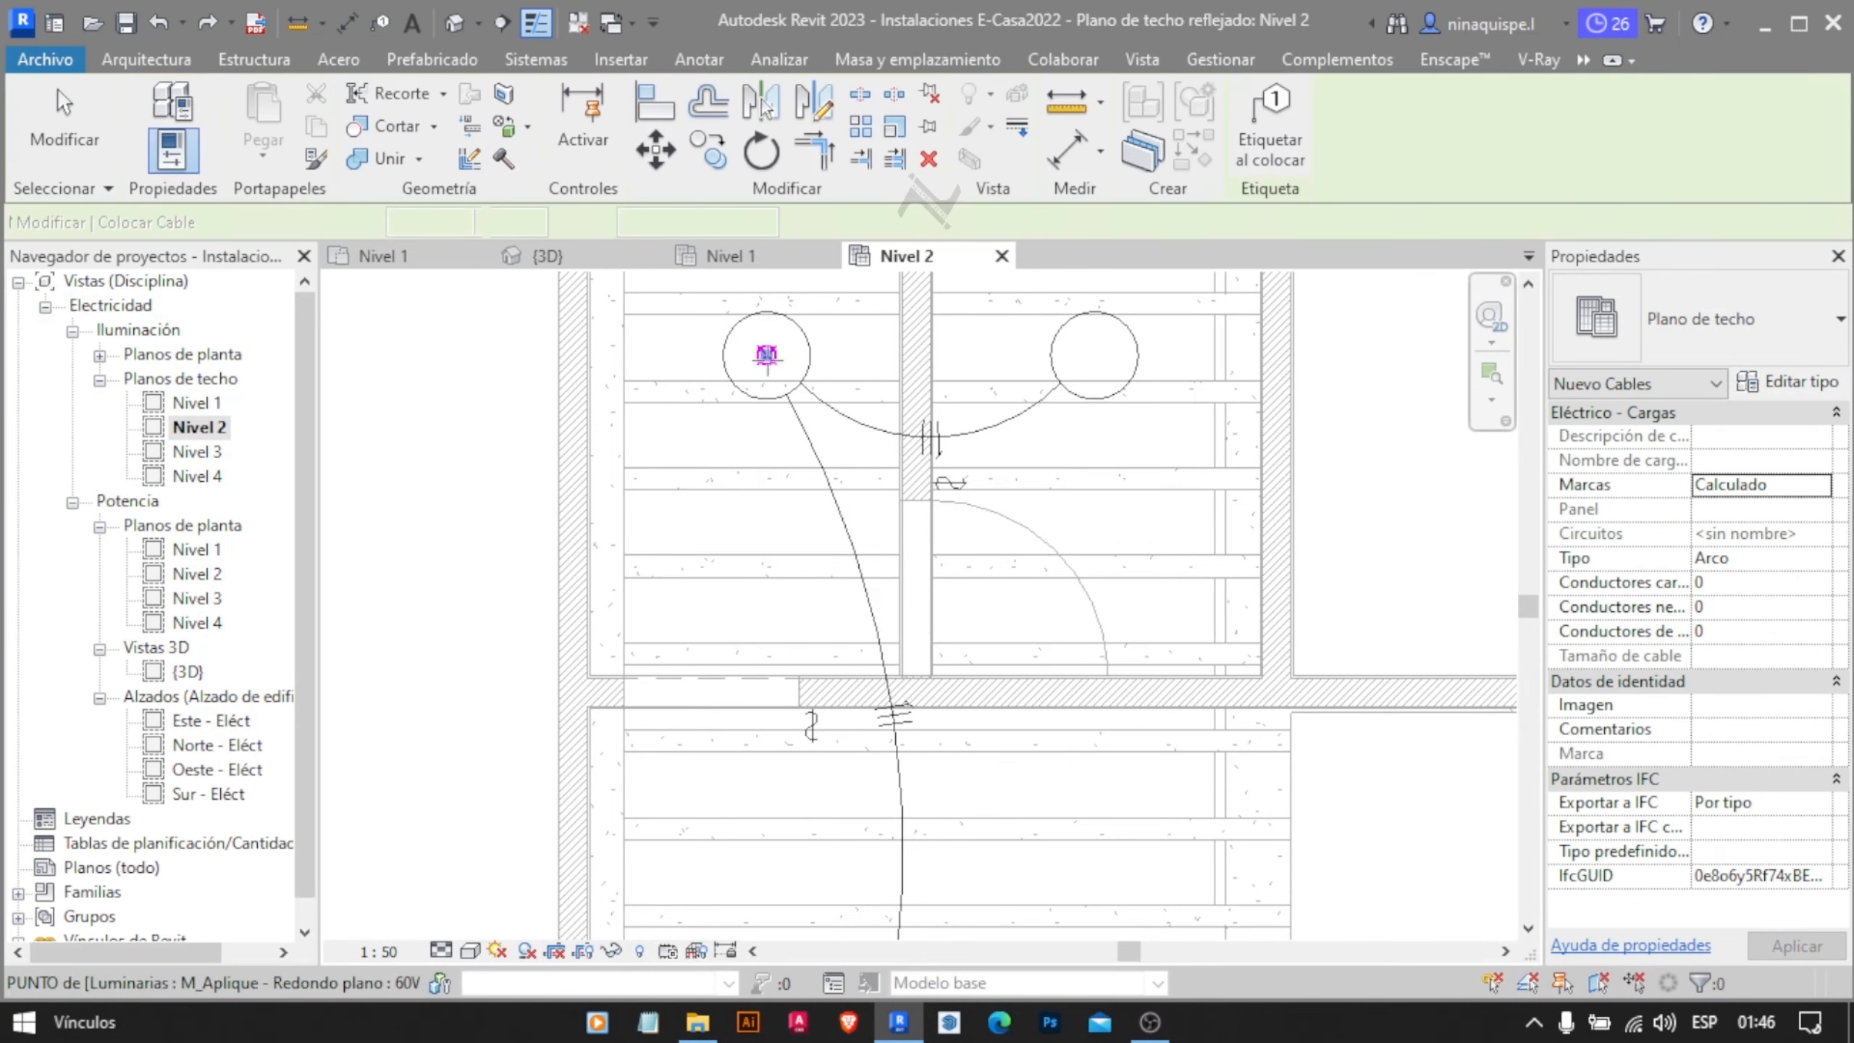
click(766, 354)
click(813, 703)
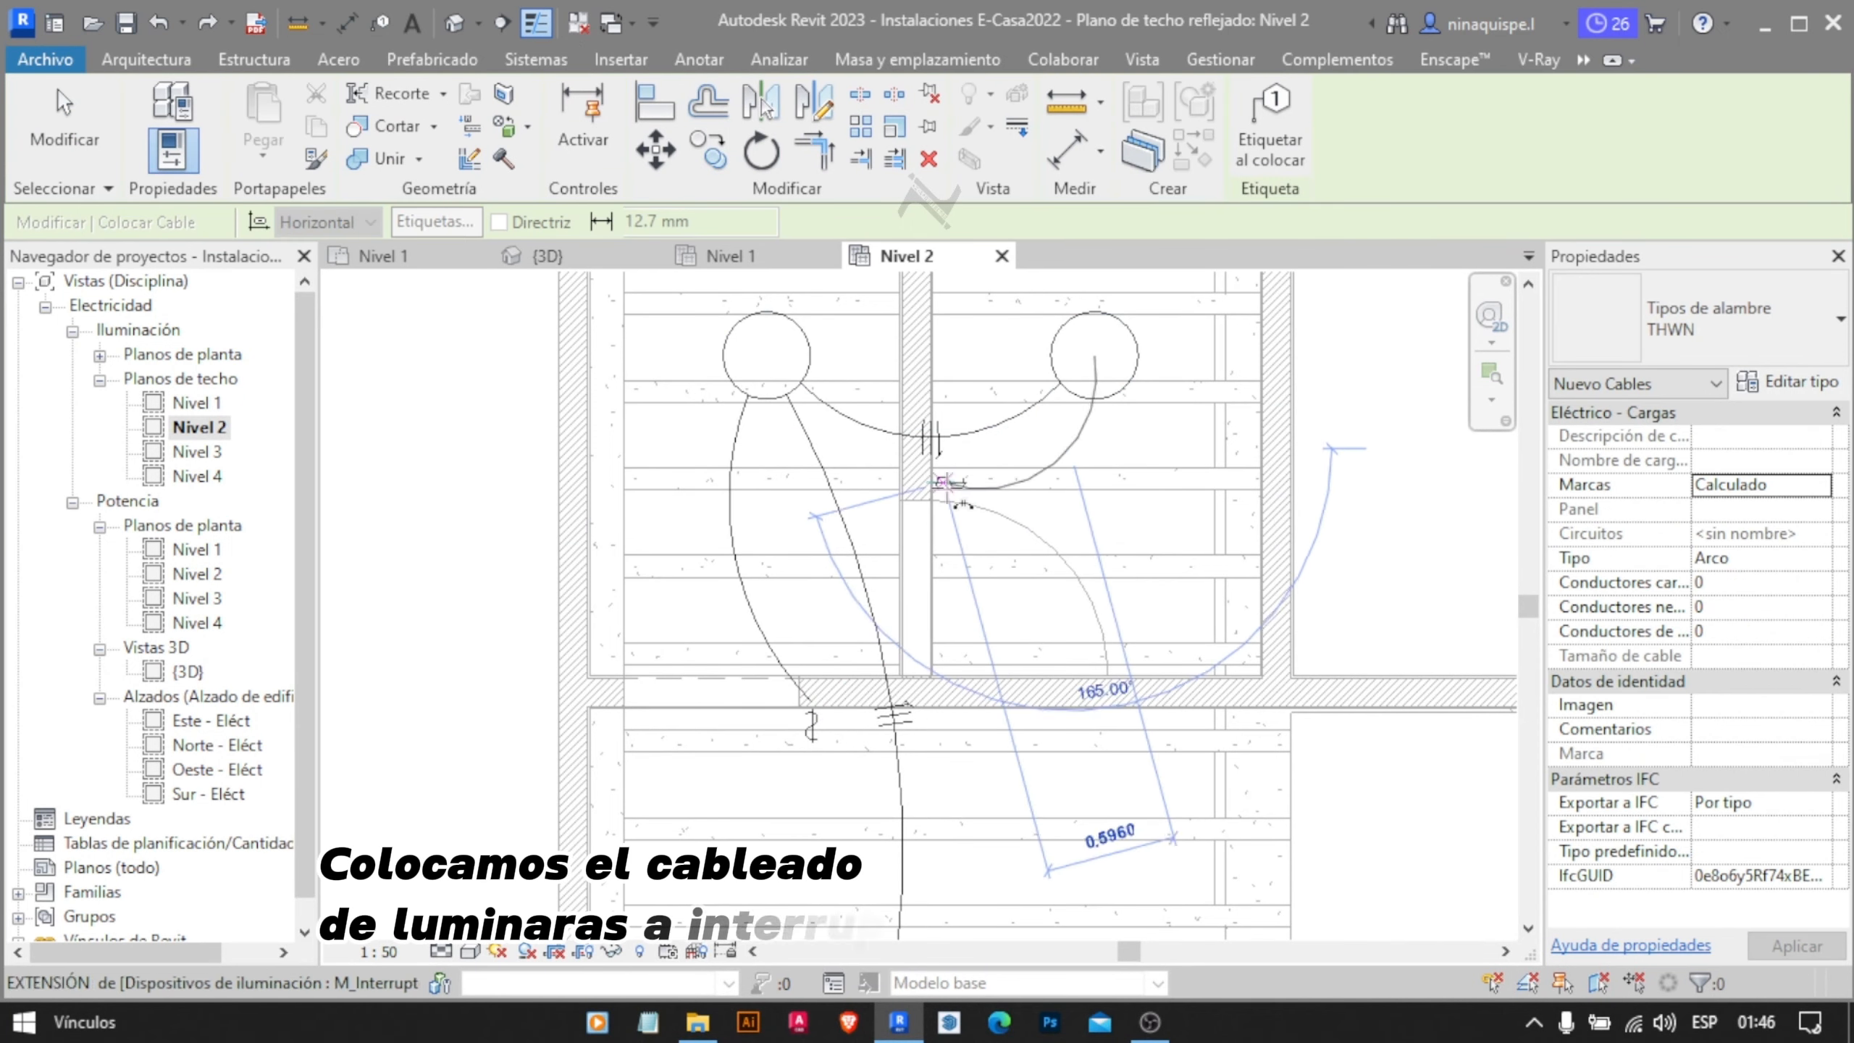
click(952, 484)
scroll(952, 484, down, 4)
middle_drag(1027, 511, 995, 291)
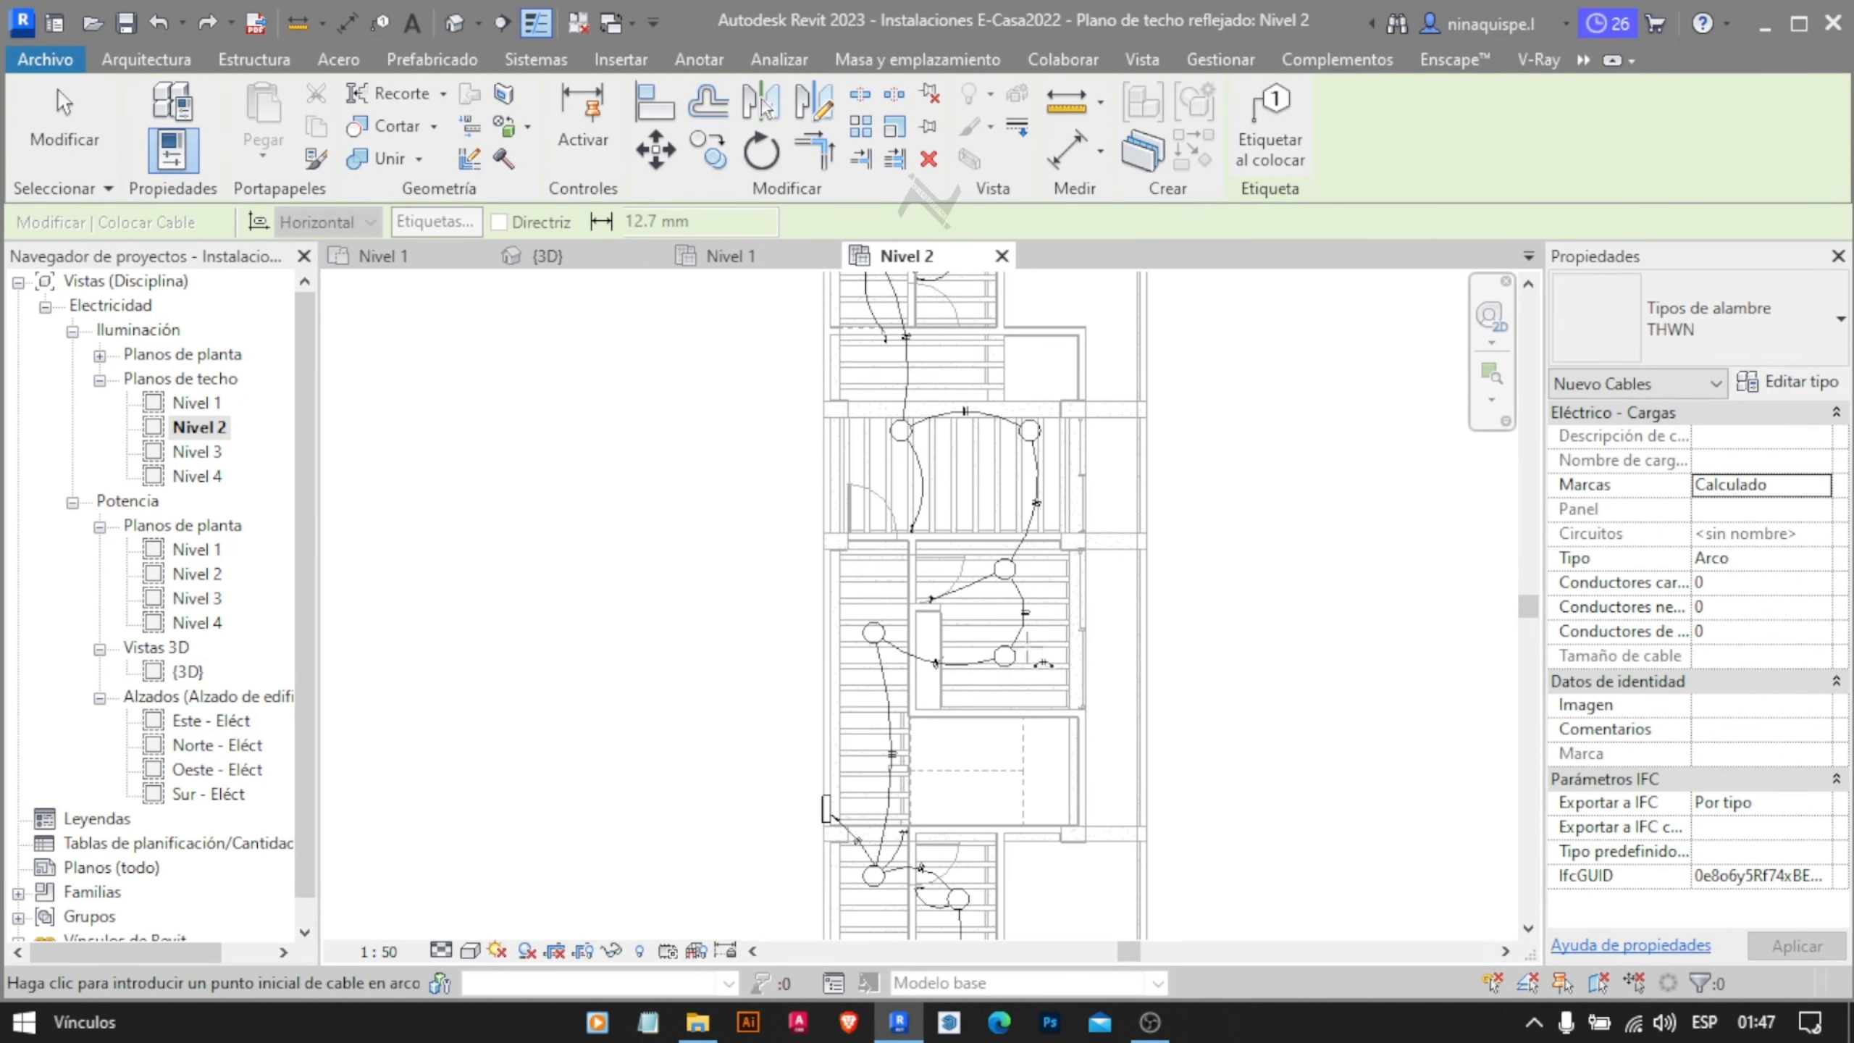
key(Escape)
key(Escape)
Set the hot, neutral and ground conductors to 1 on the switch wires near the panel and in the bottom room
middle_drag(935, 835, 1006, 480)
scroll(906, 527, up, 5)
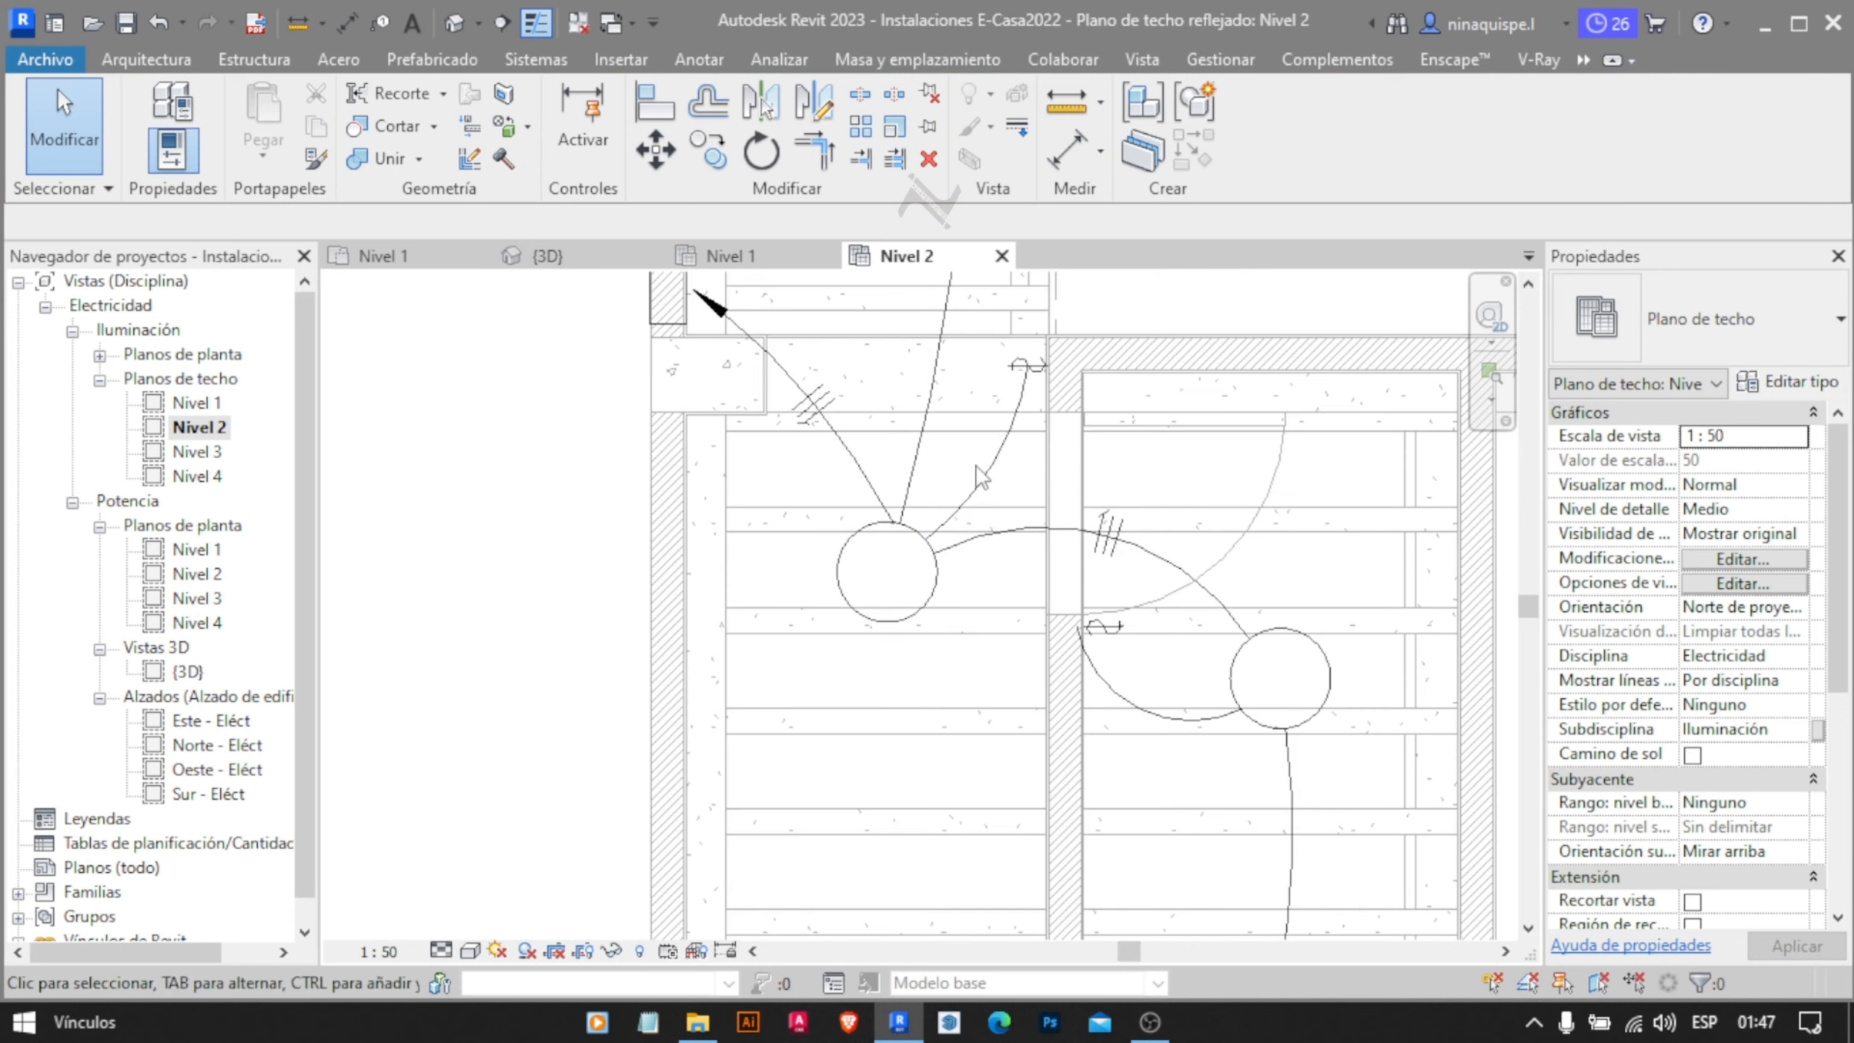
click(1018, 427)
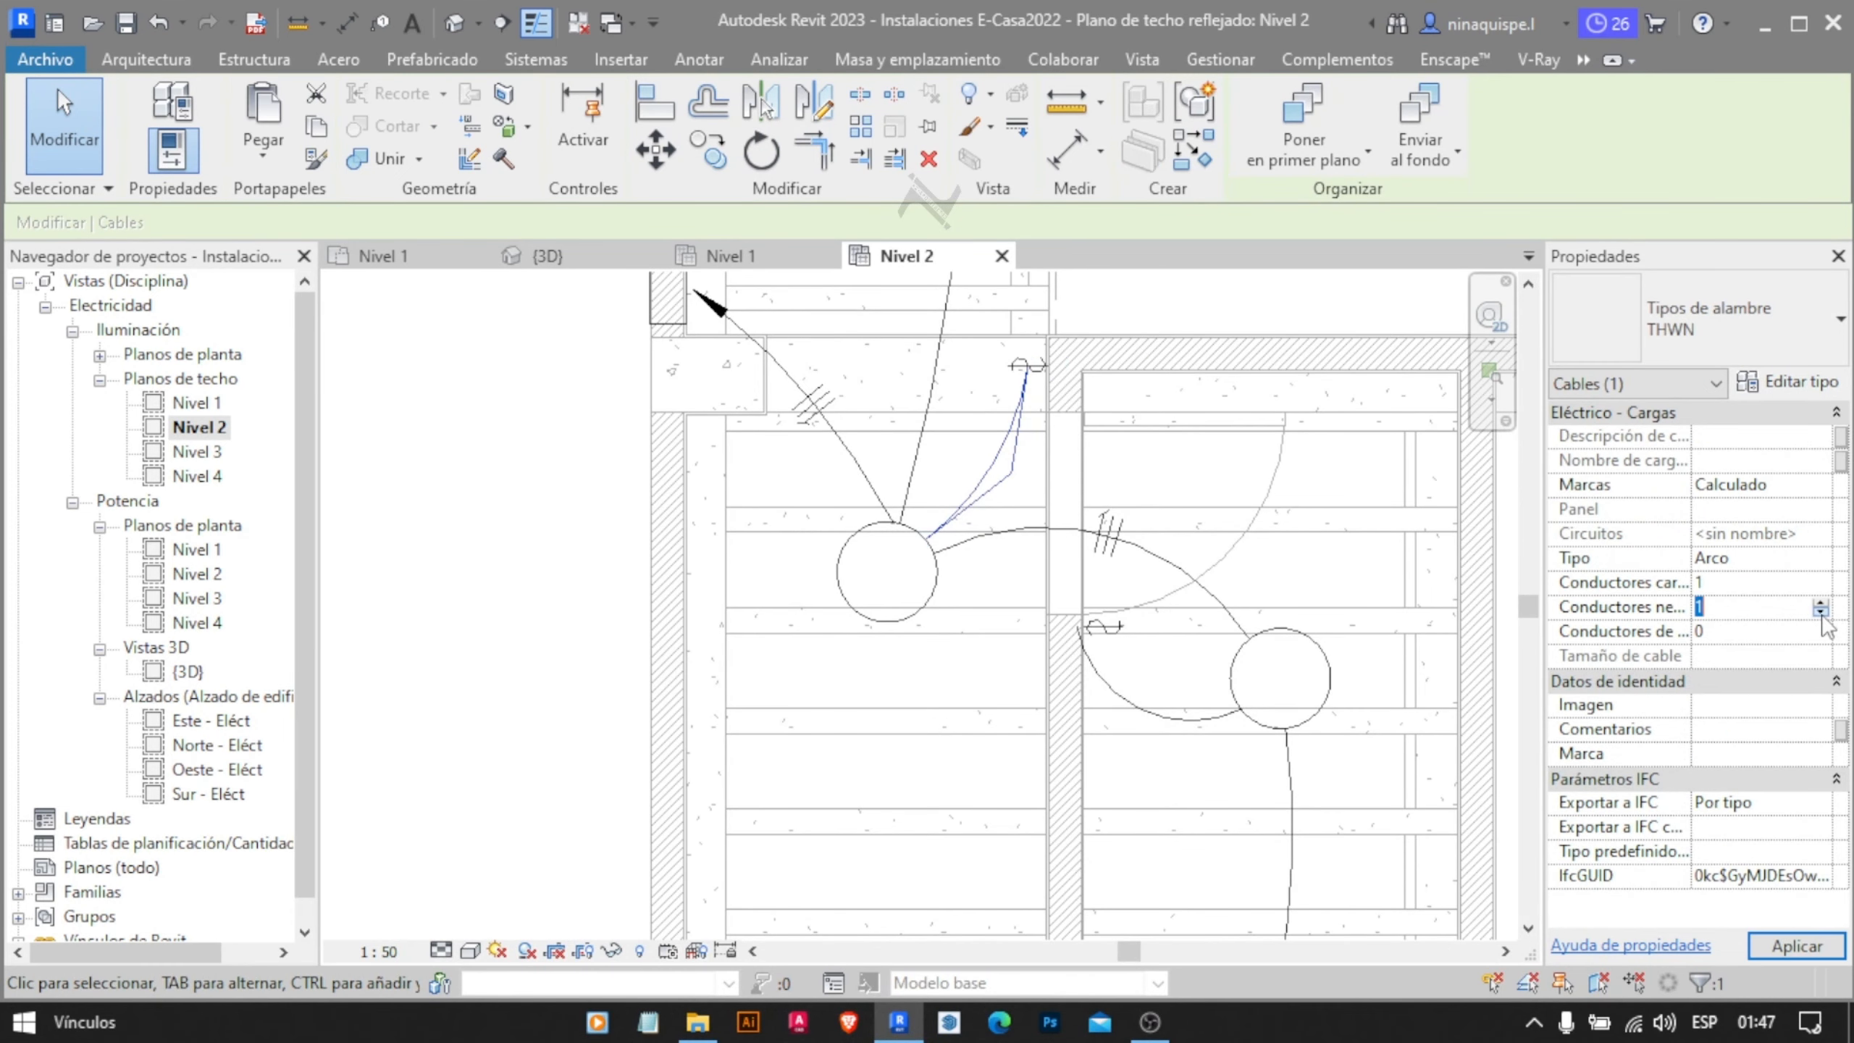
middle_drag(1197, 625, 1172, 278)
middle_drag(1132, 711, 1167, 272)
click(1001, 423)
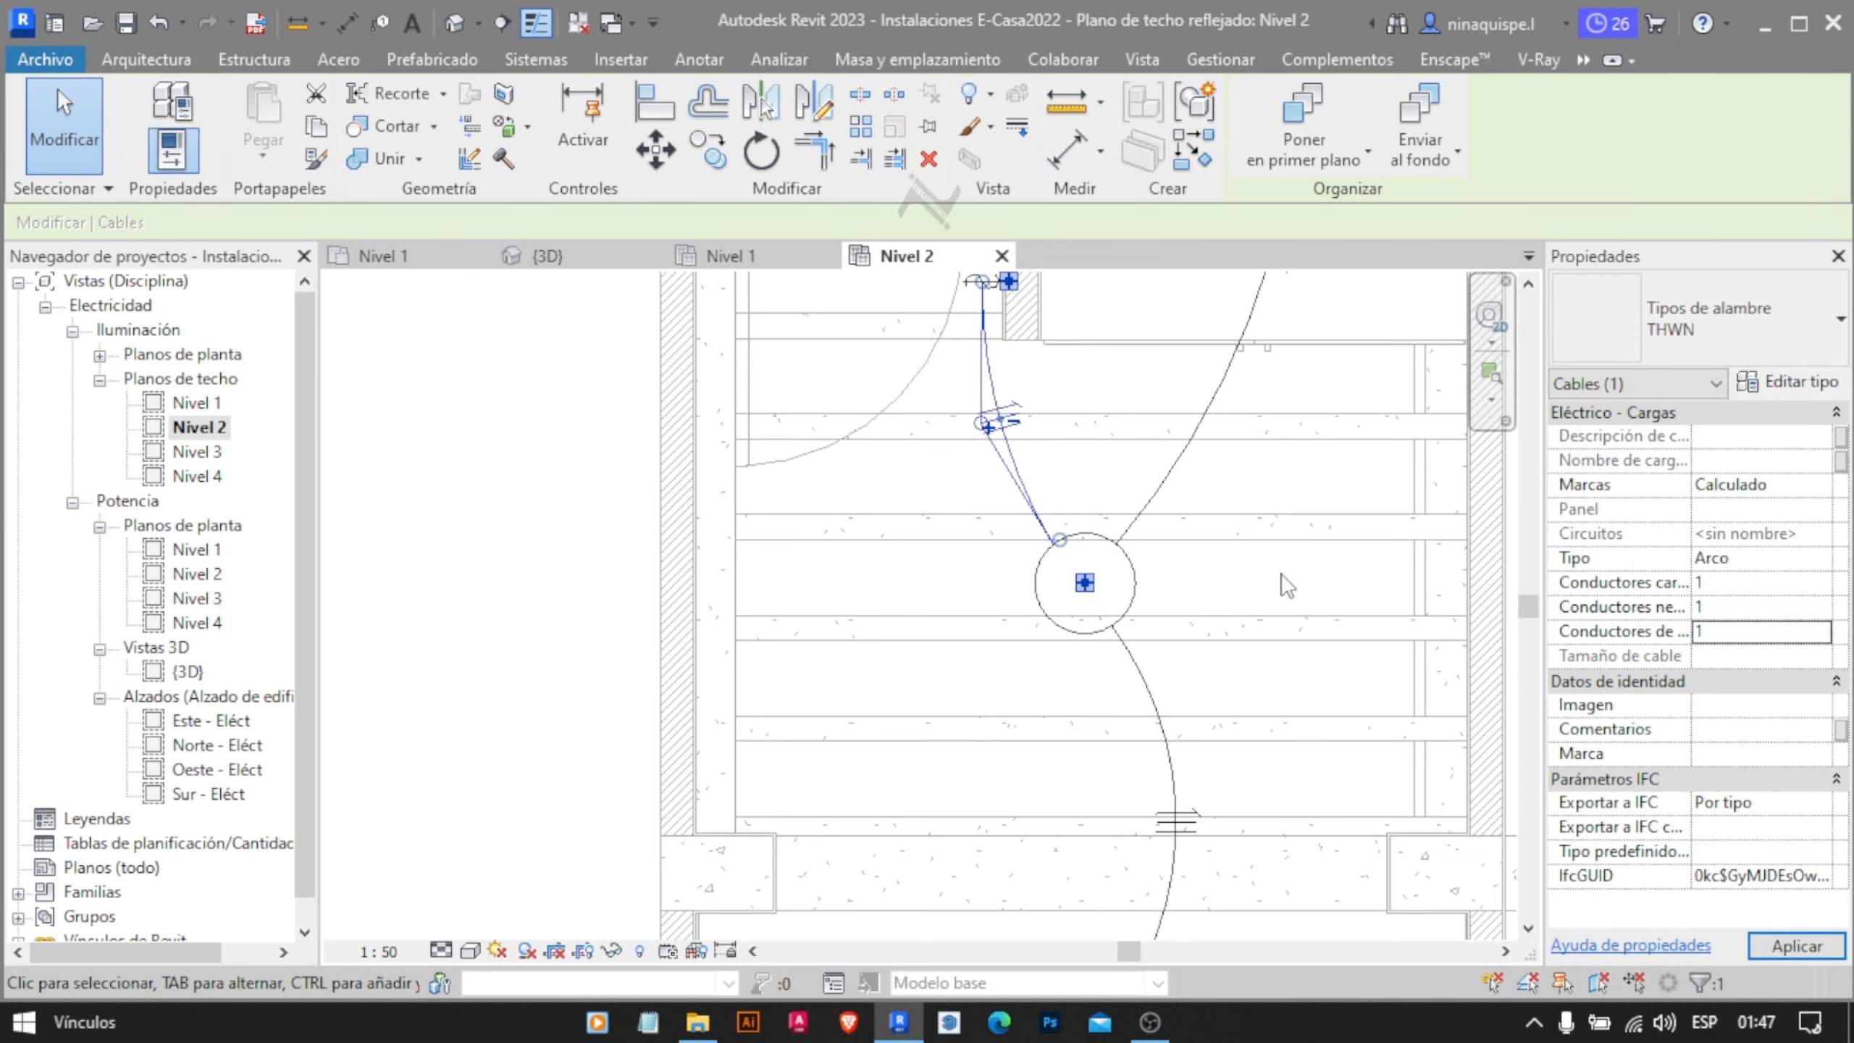
Set the hot, neutral and ground conductors to 1 on the switch wires of the middle room and the vertical-joist room above it
scroll(1287, 584, down, 4)
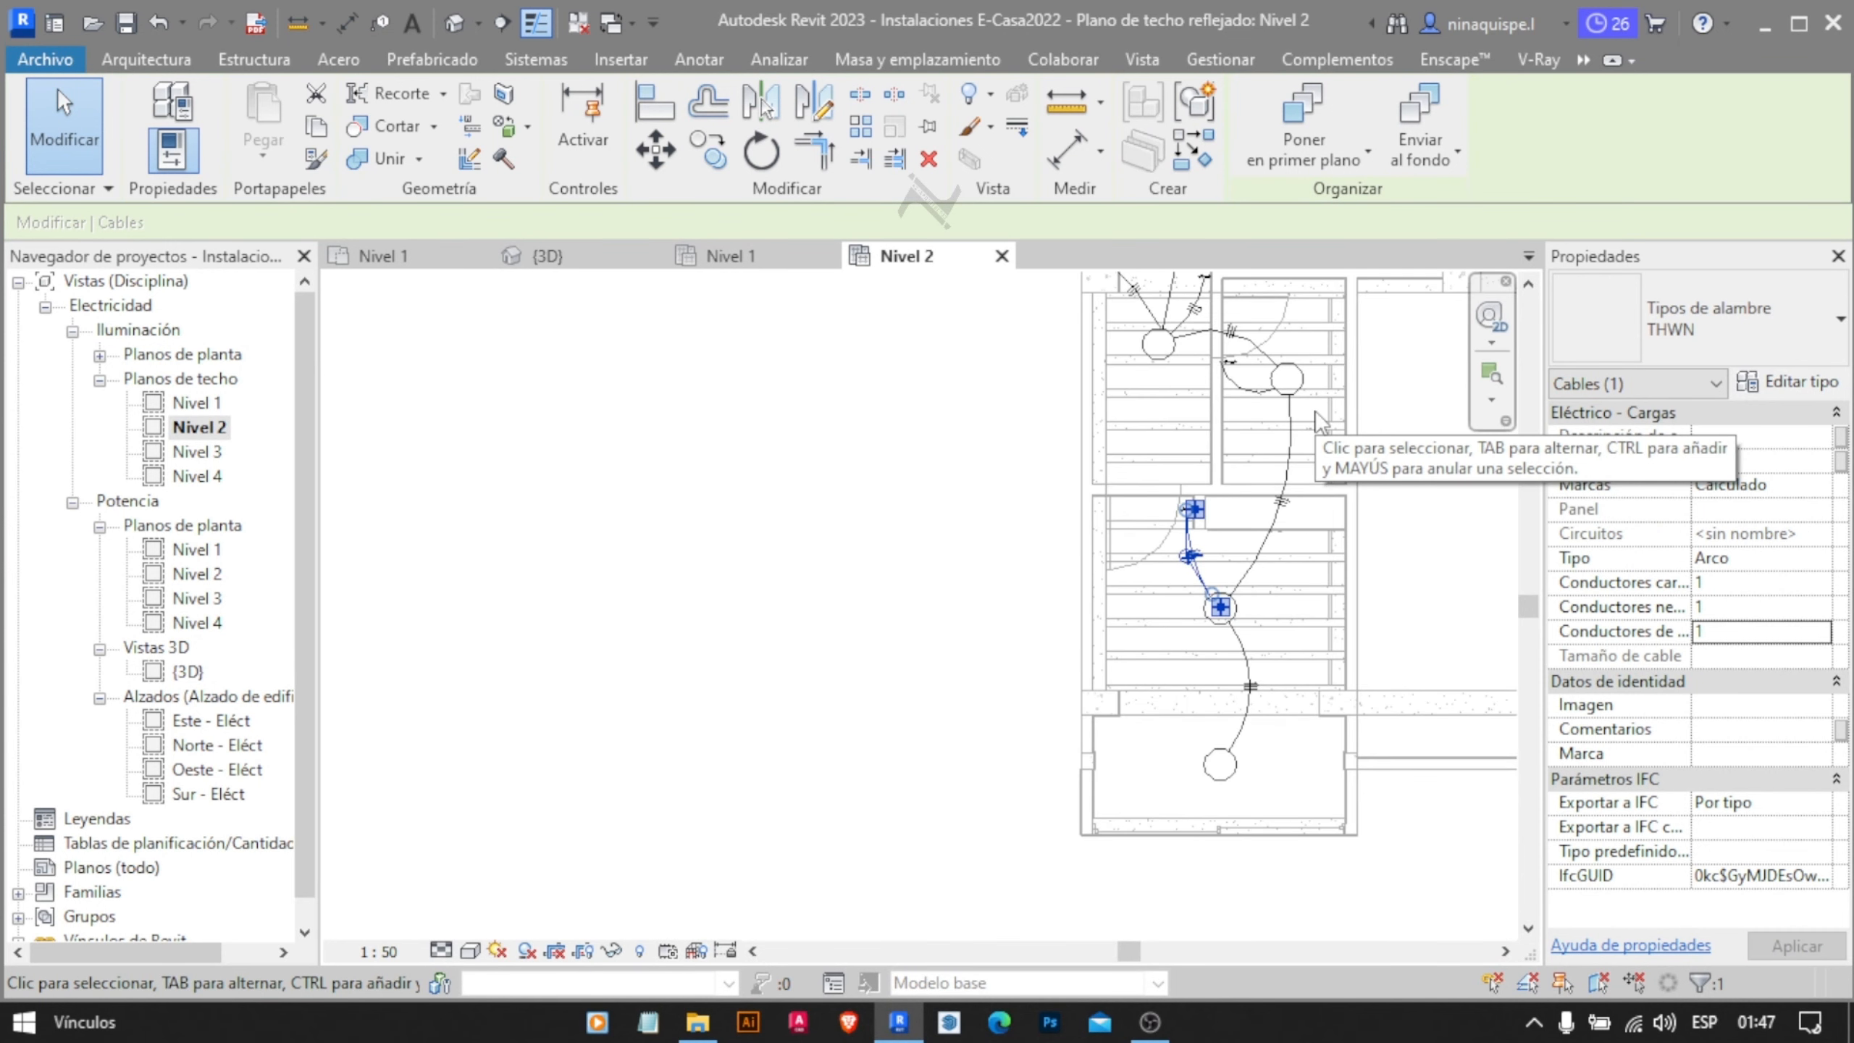
scroll(1081, 665, up, 4)
click(1073, 675)
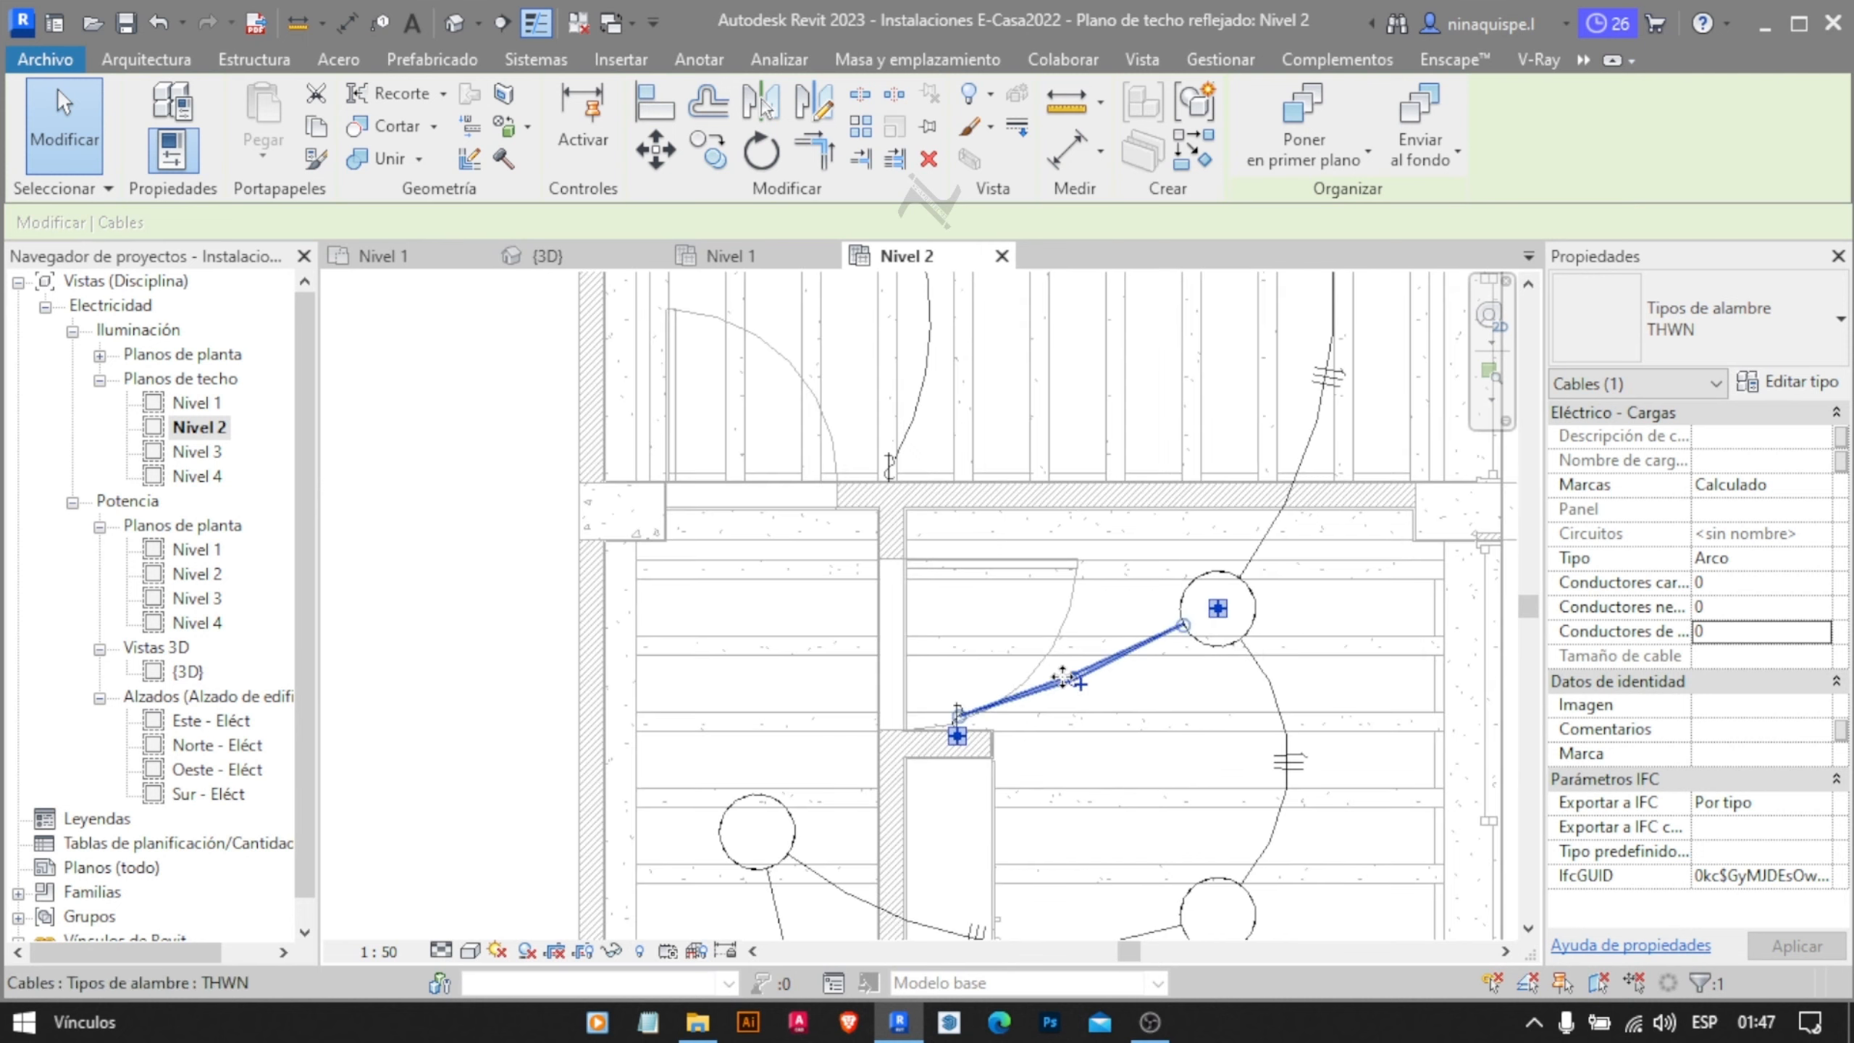
scroll(1070, 665, up, 1)
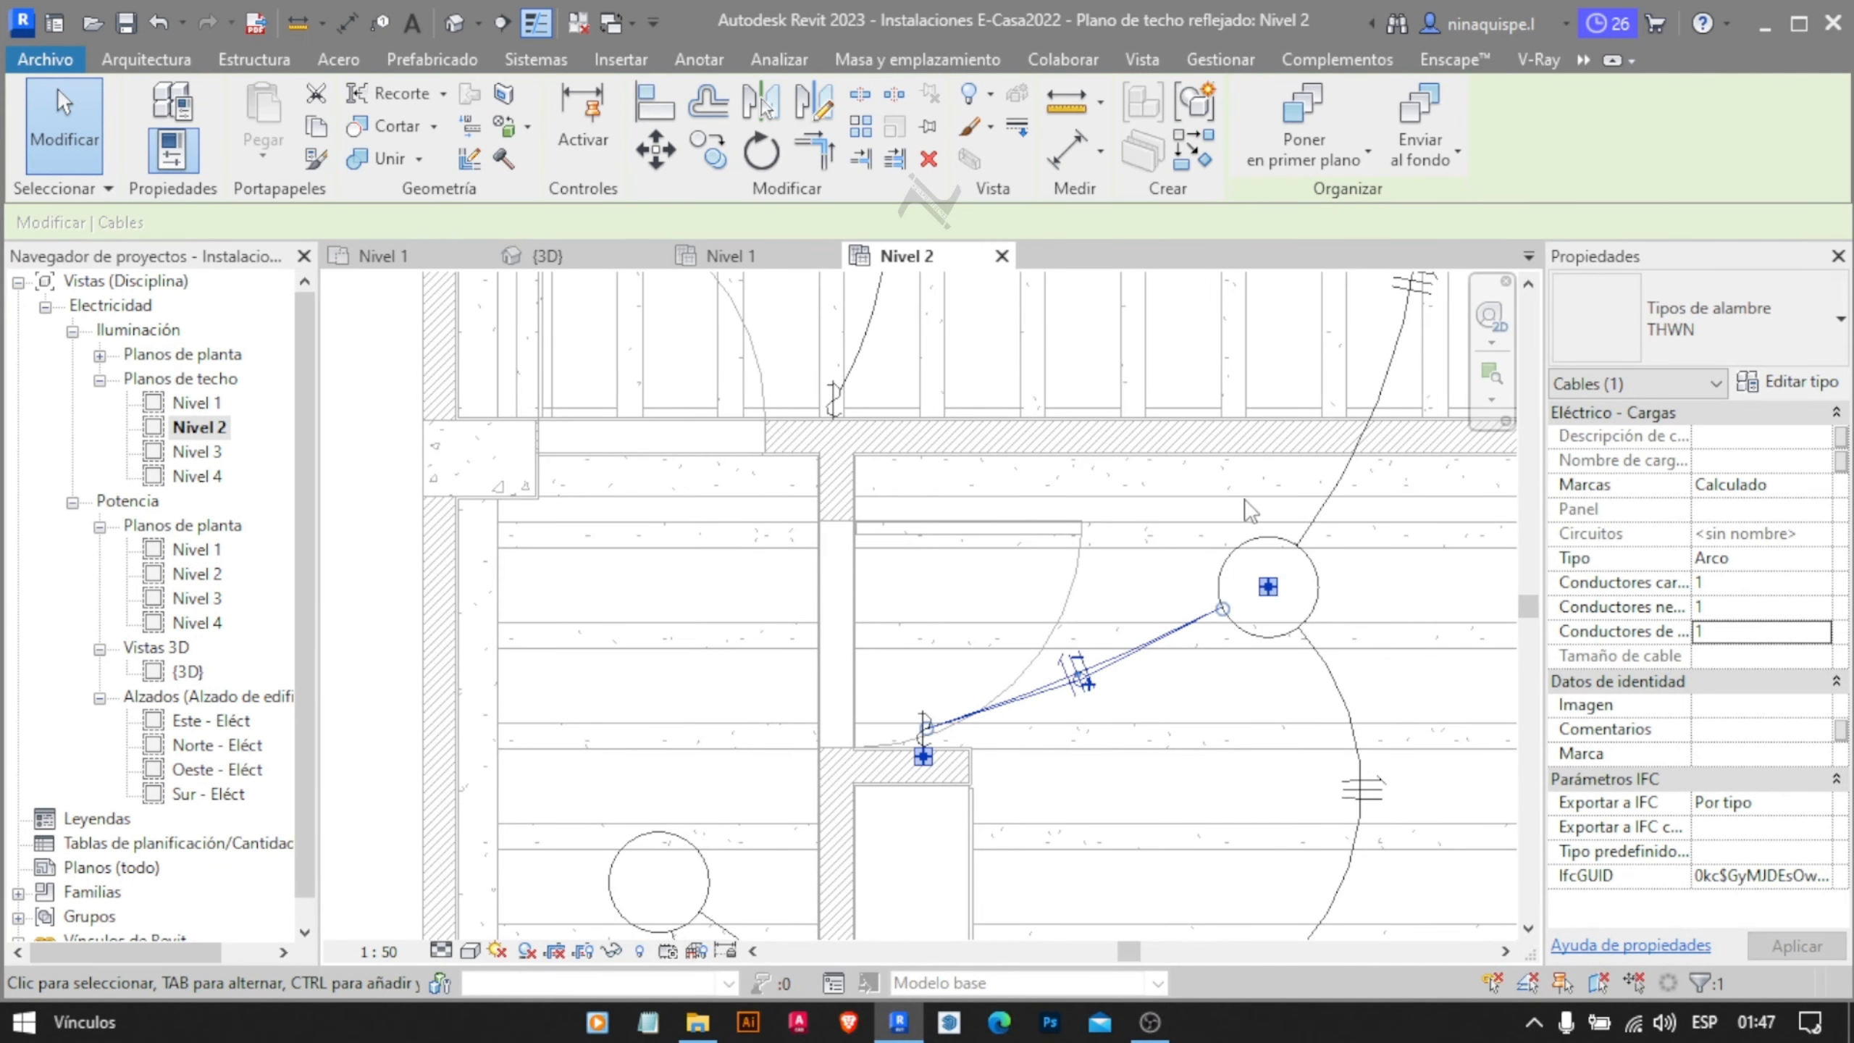
middle_drag(1176, 365, 1118, 765)
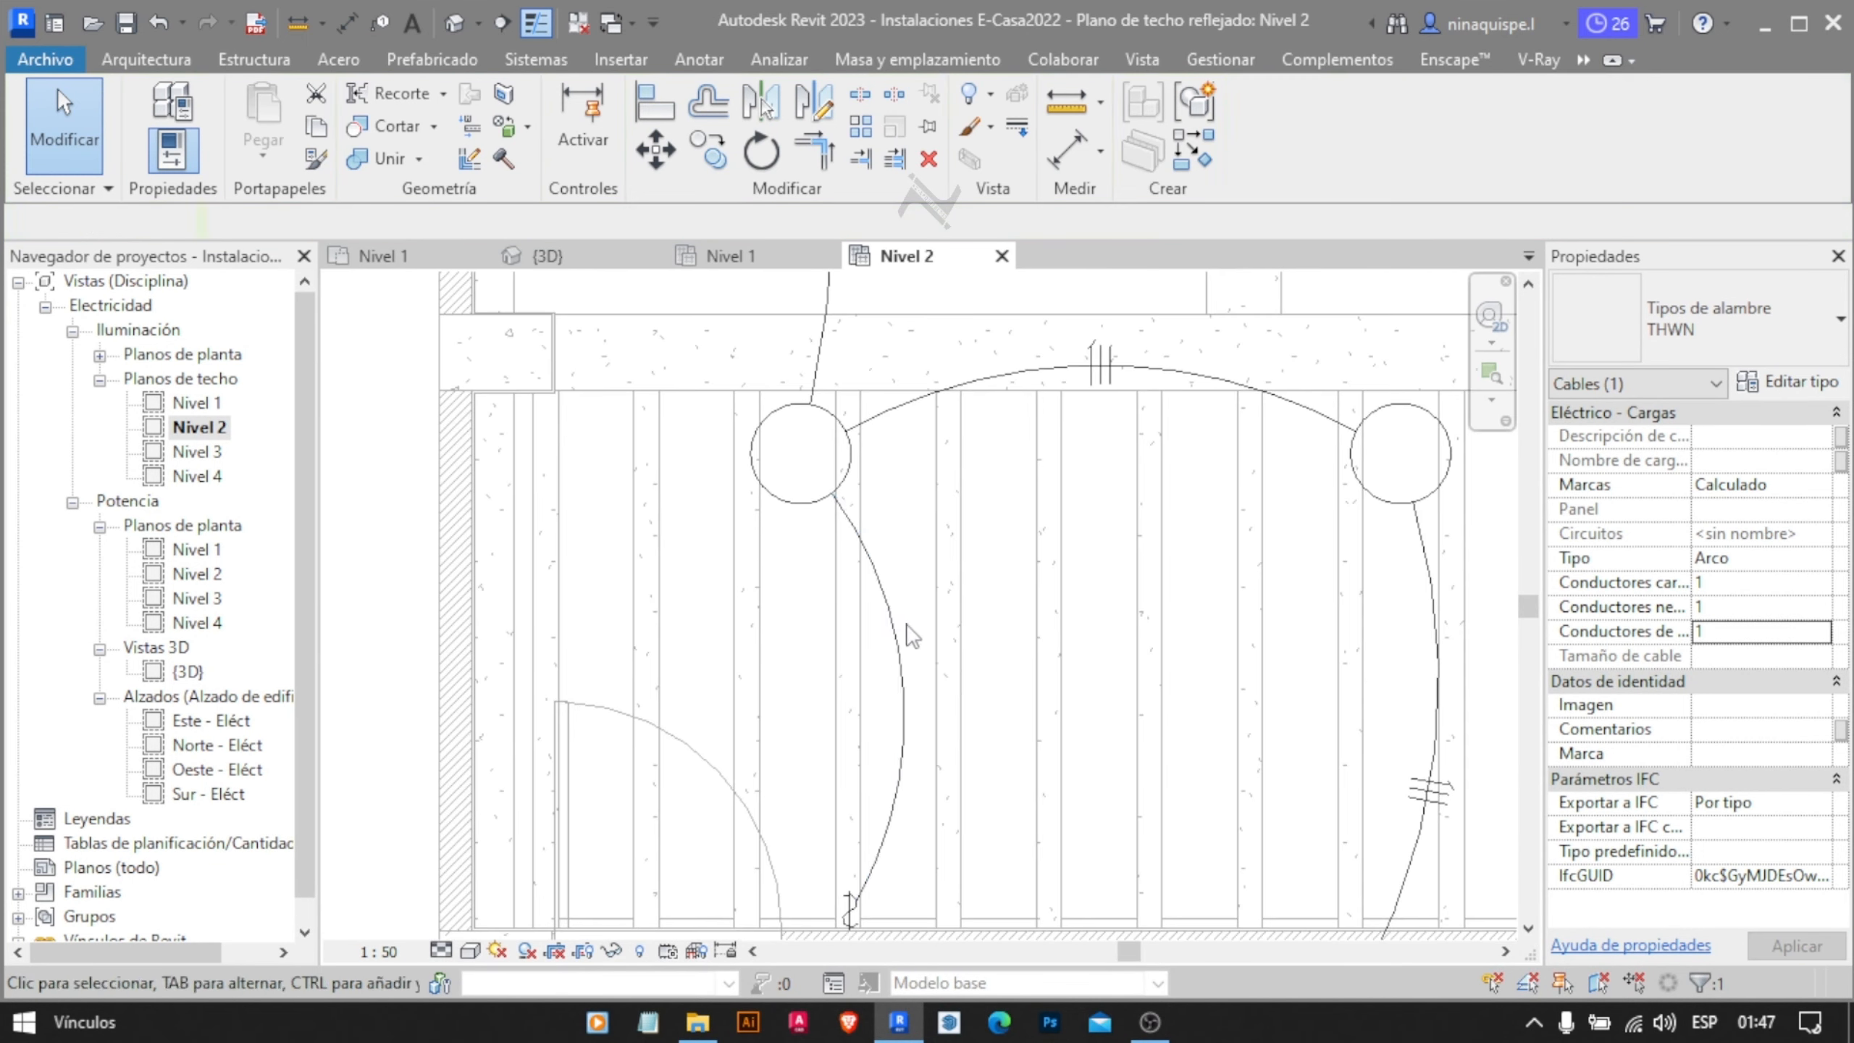
click(901, 658)
Set the hot, neutral and ground conductors to 1 on the top-left and top-right rooms' switch wires
scroll(1007, 475, down, 2)
middle_drag(942, 284, 1015, 747)
scroll(869, 602, up, 3)
click(869, 602)
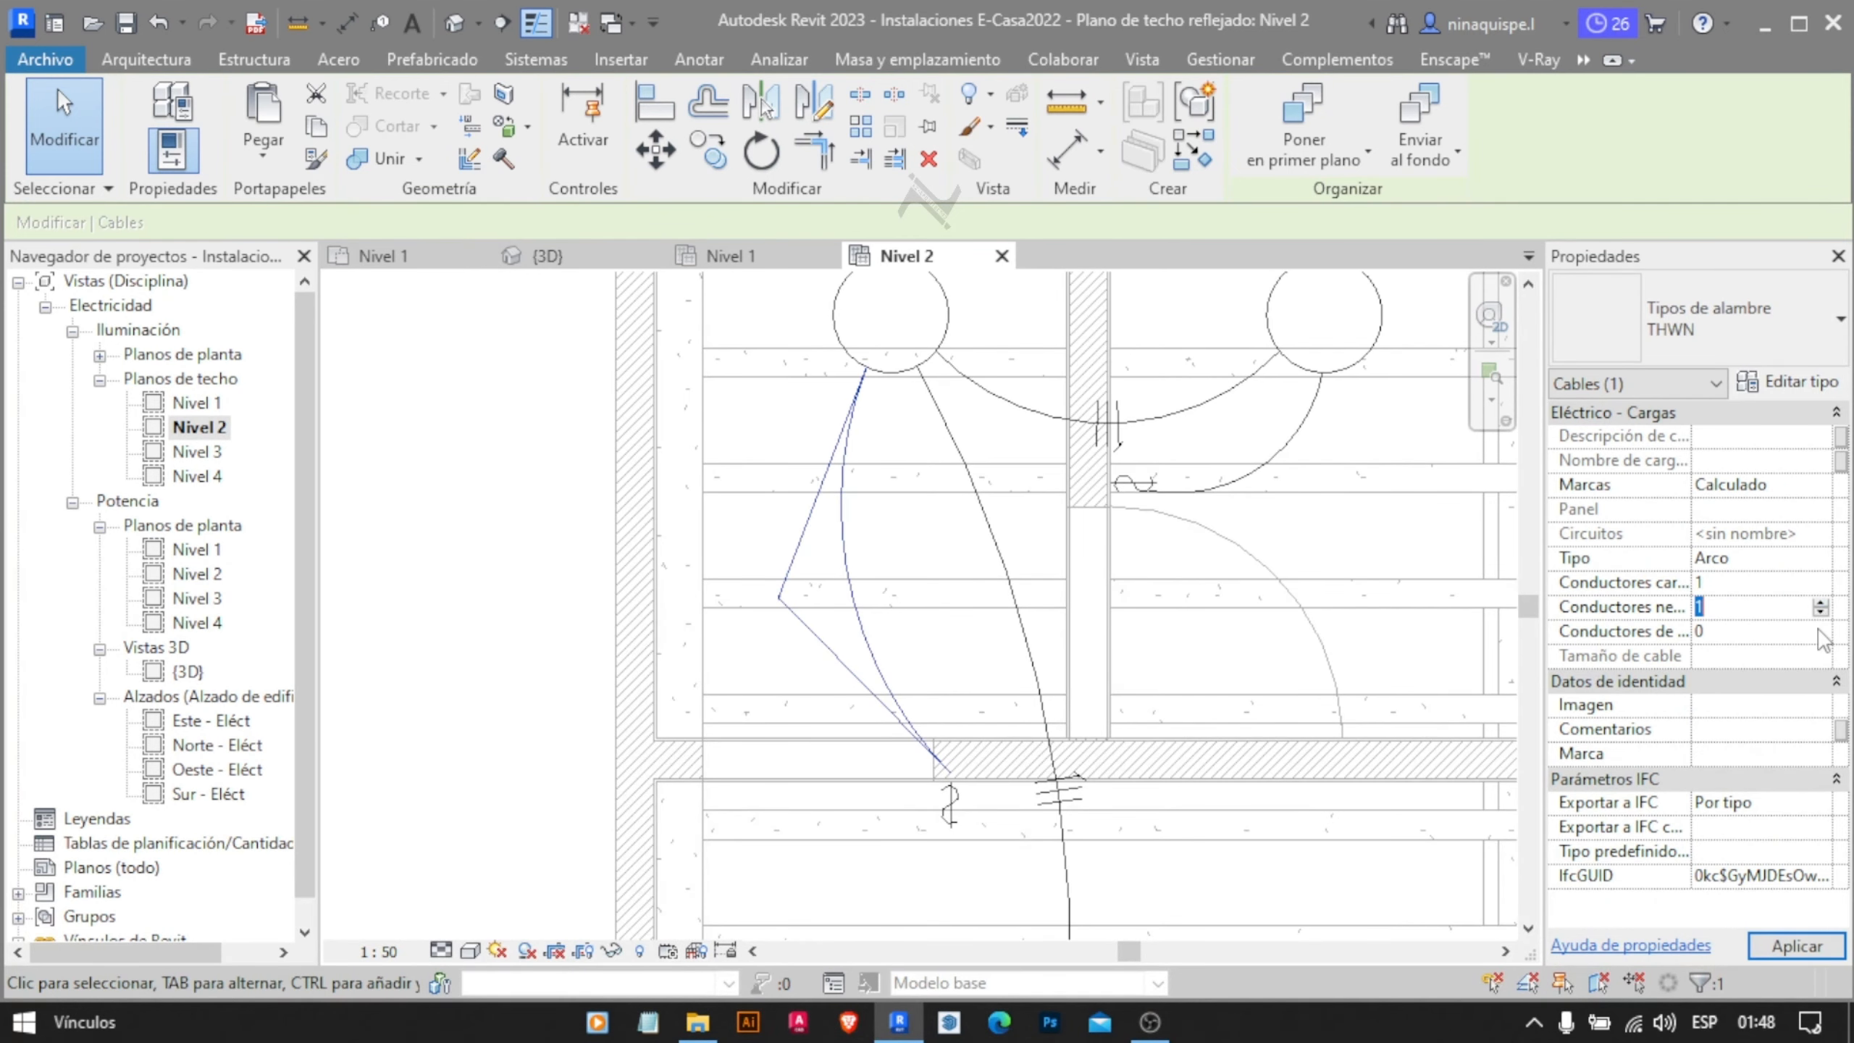
click(1269, 461)
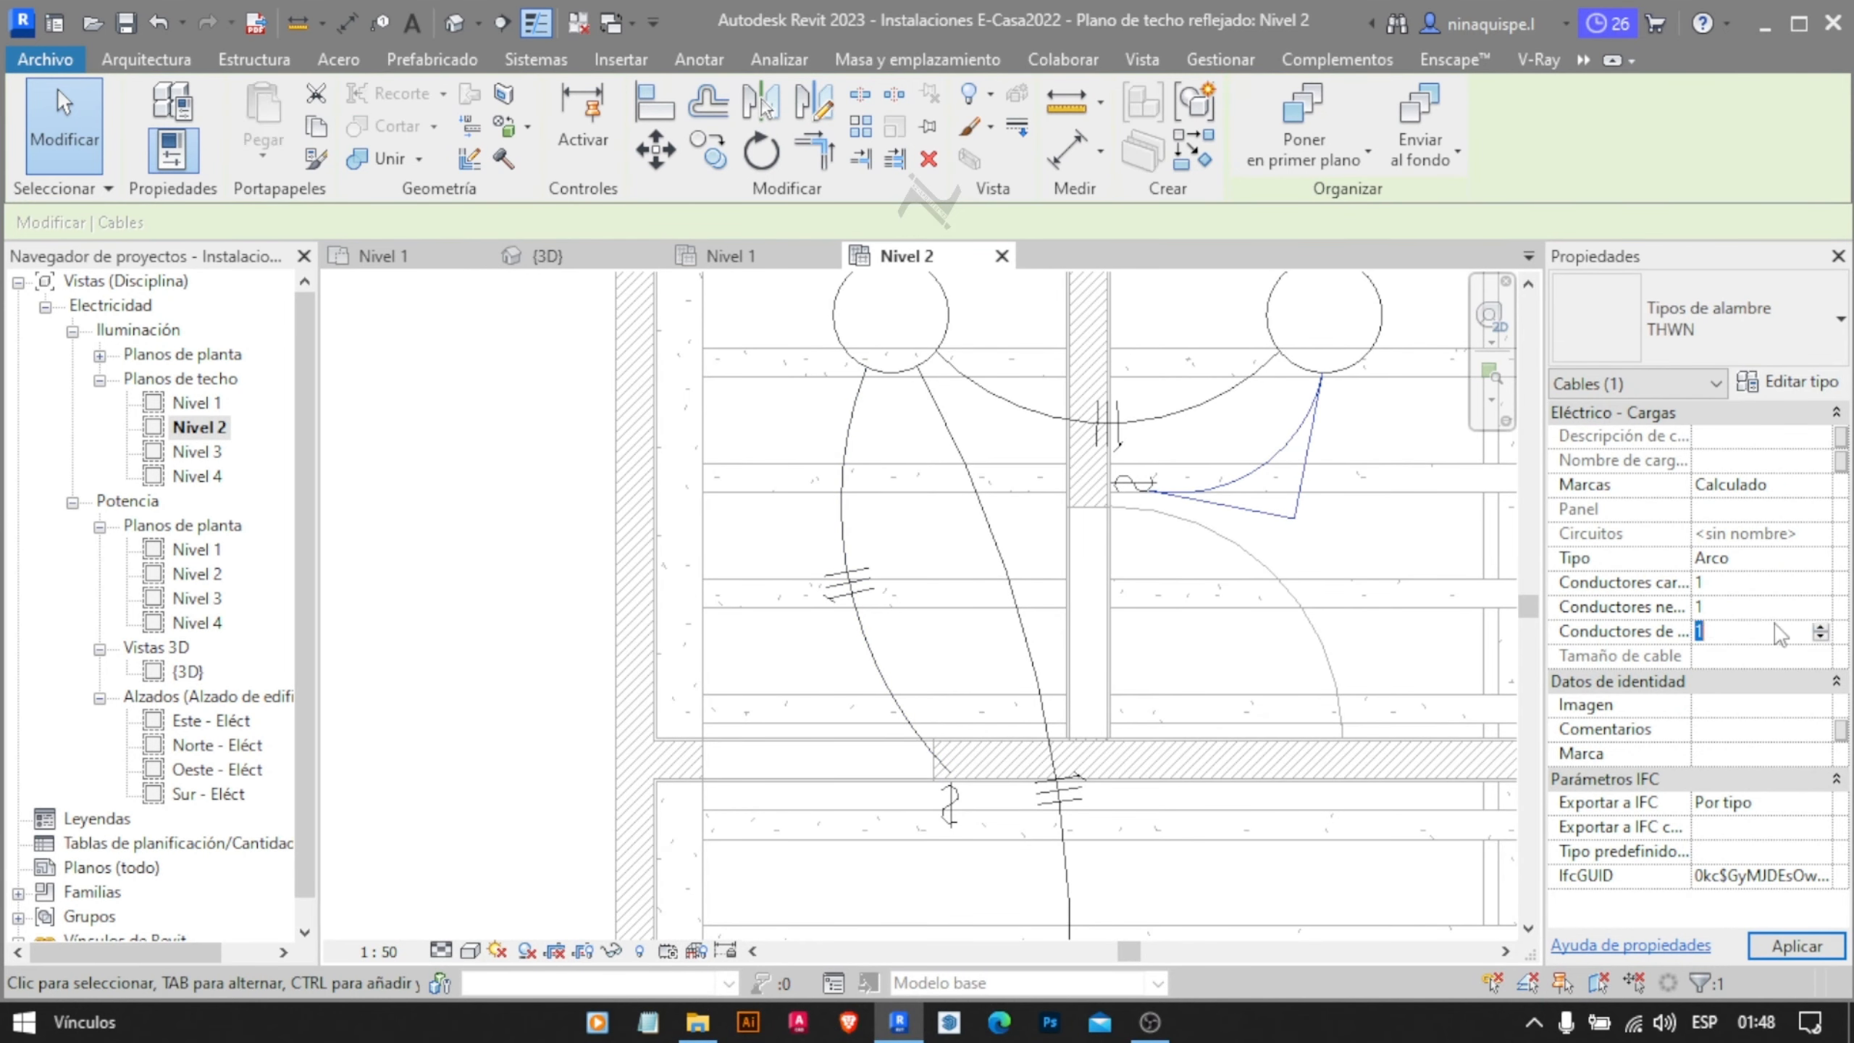
click(1110, 527)
scroll(1109, 527, down, 6)
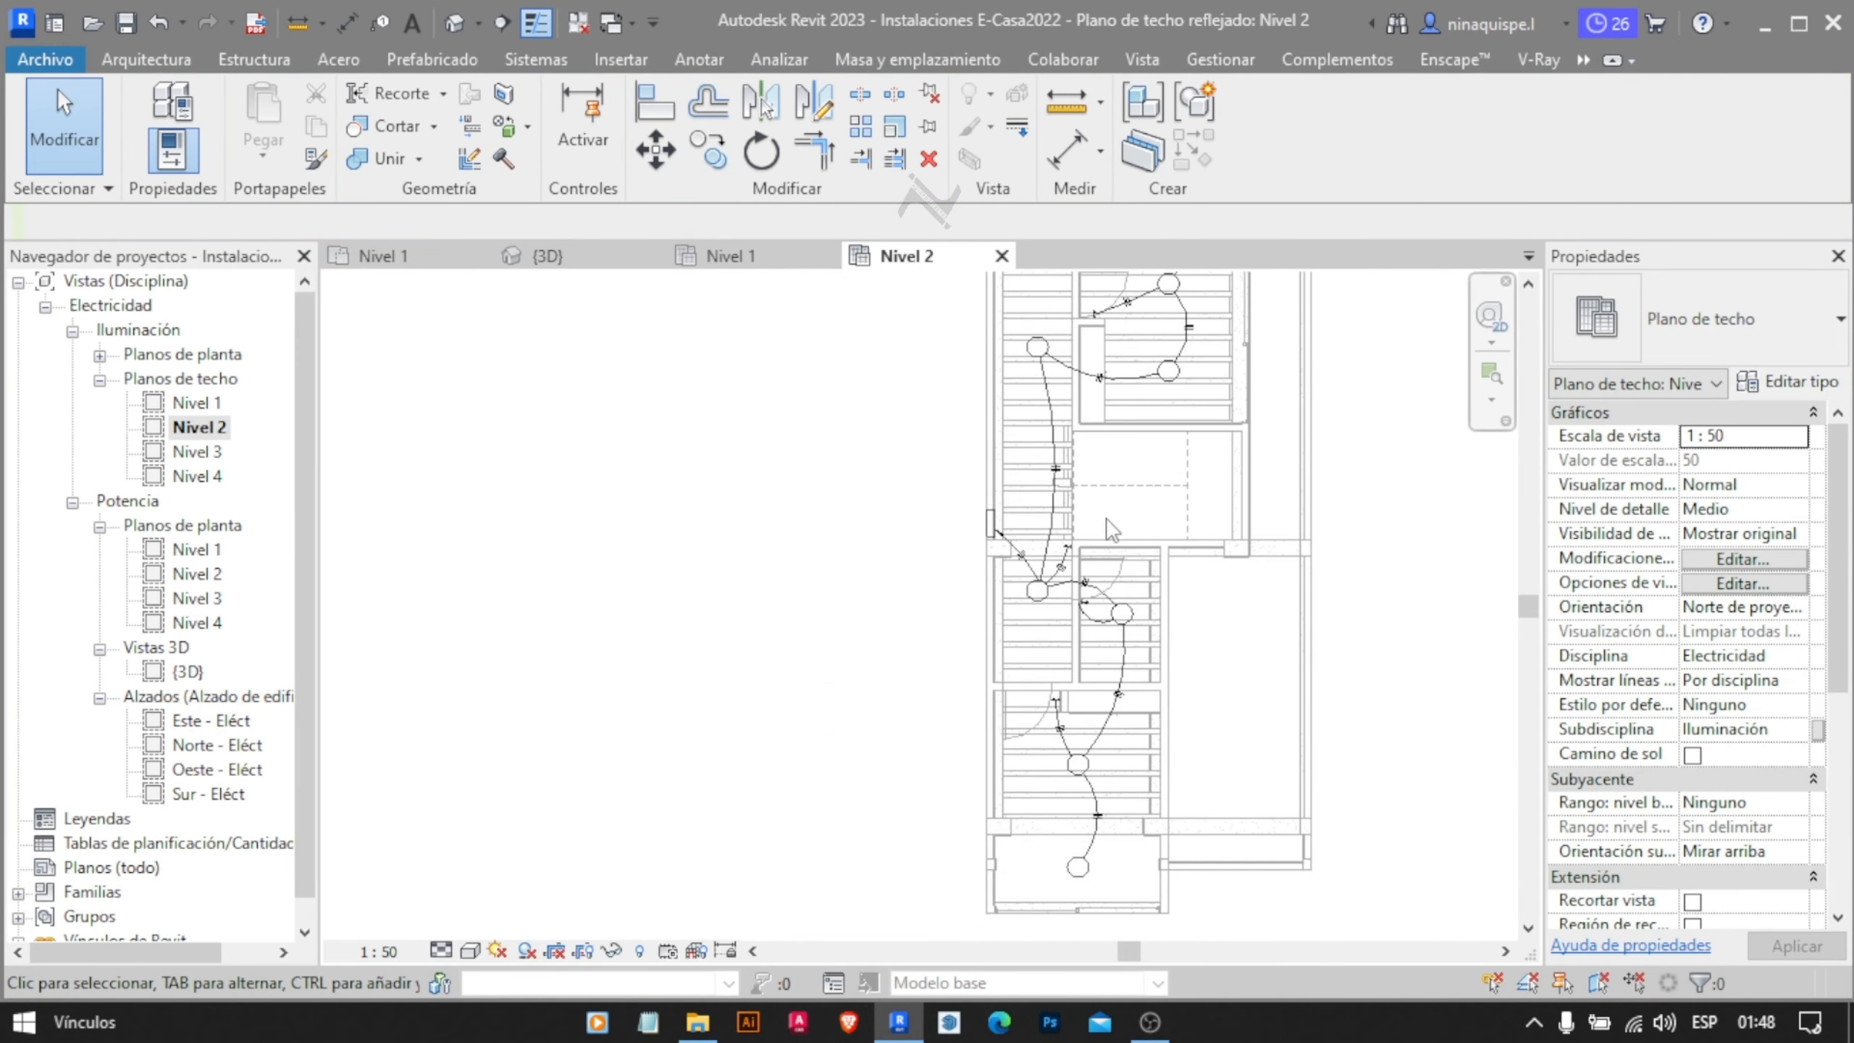
scroll(1285, 614, down, 2)
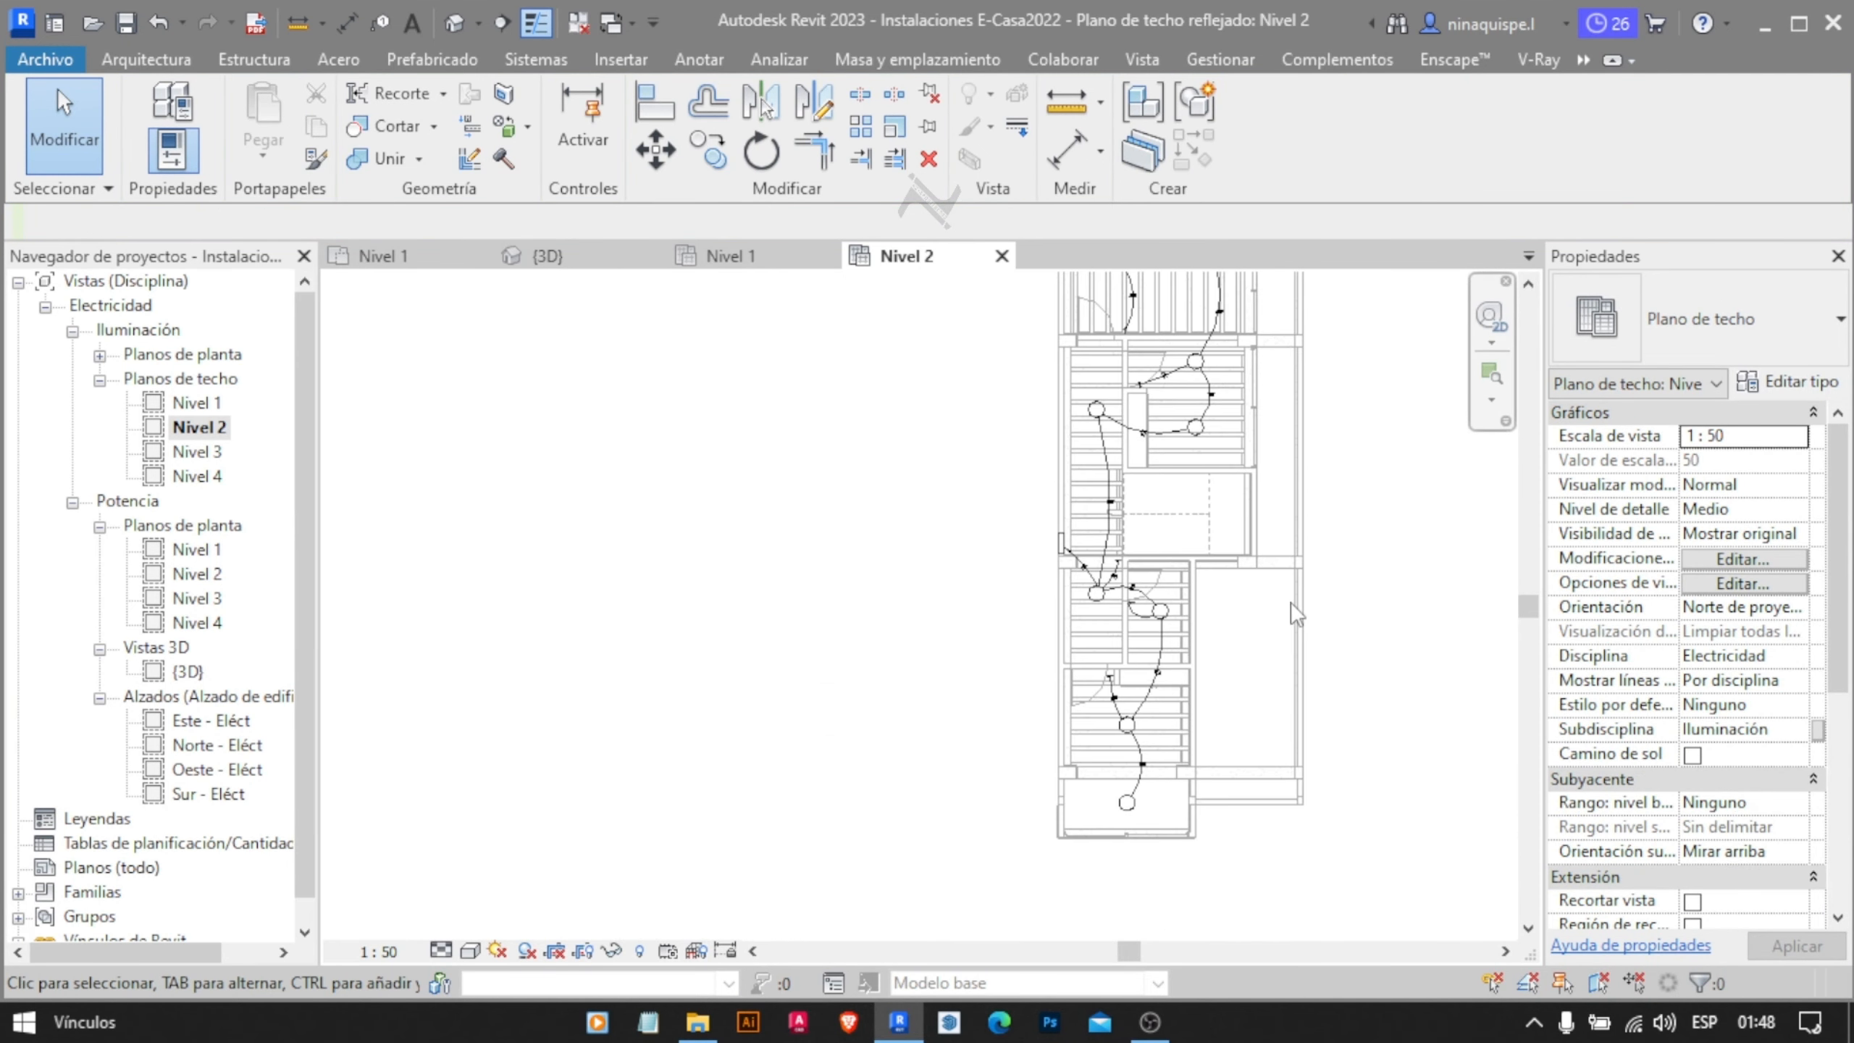
scroll(1255, 584, down, 1)
middle_drag(1233, 571, 956, 586)
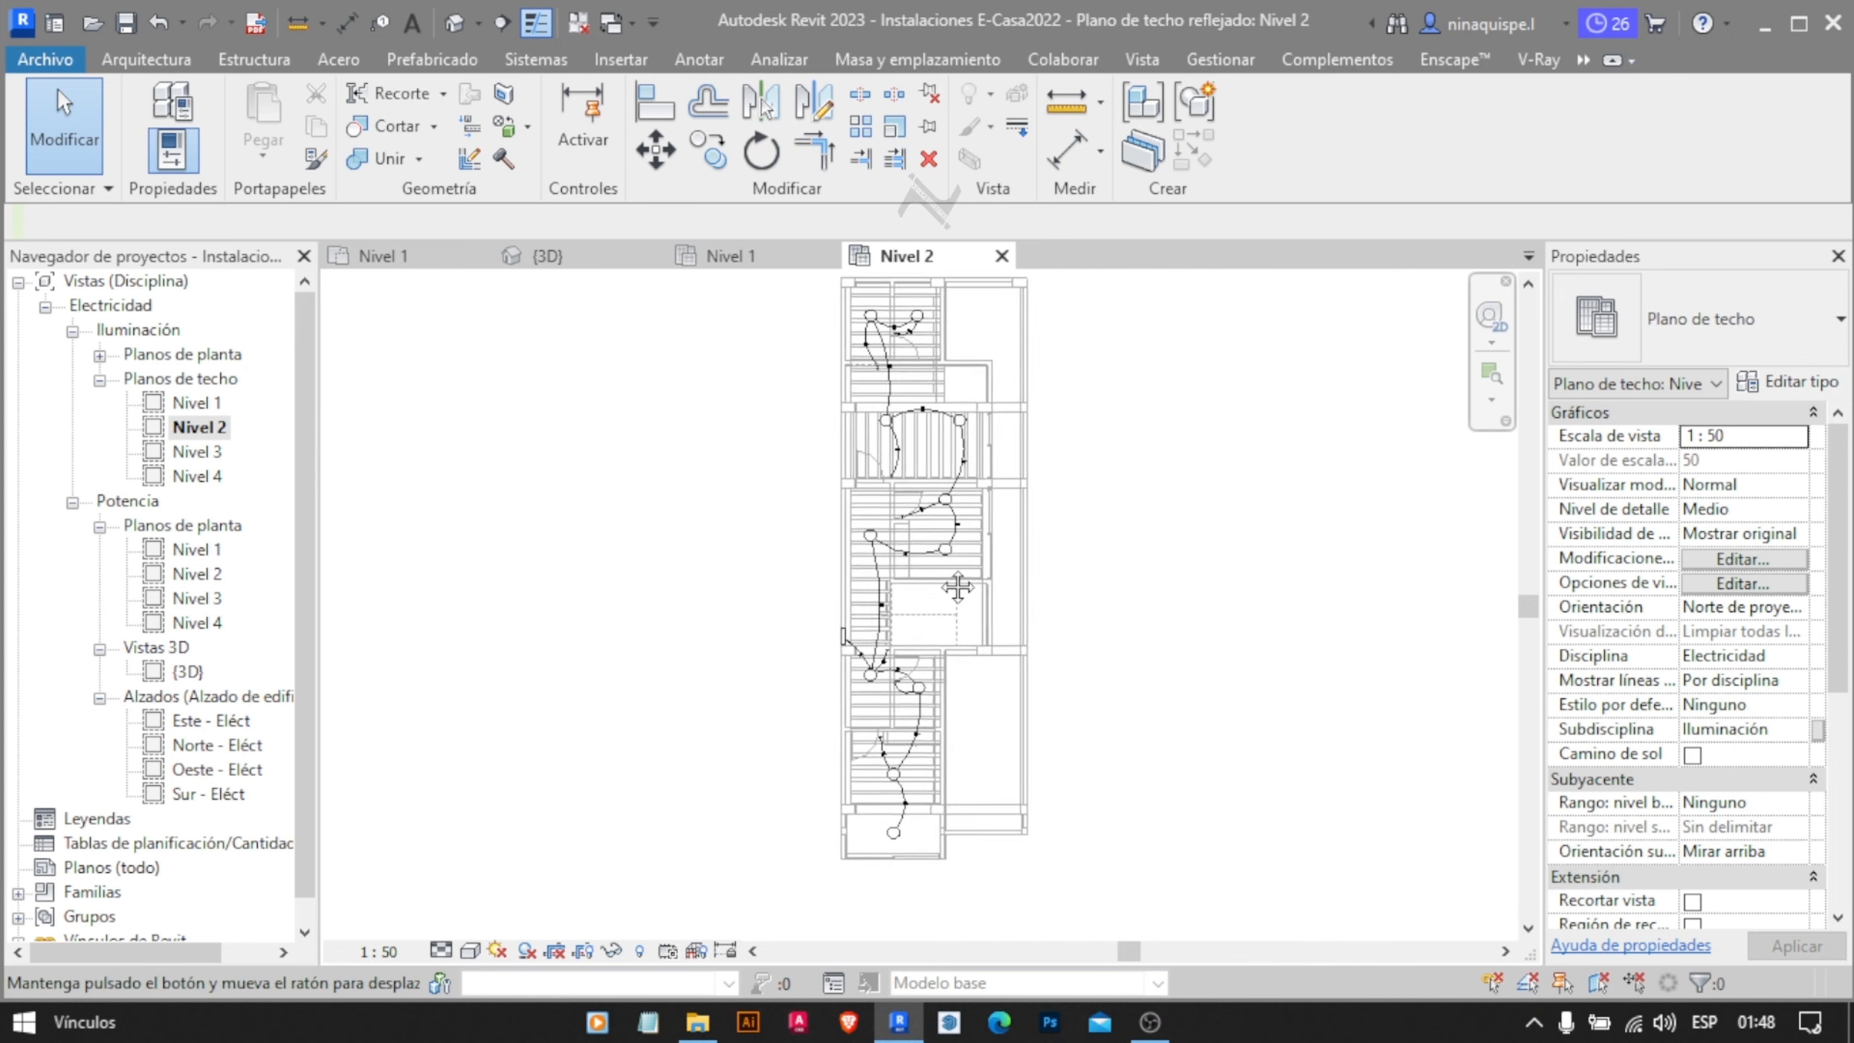
scroll(1014, 613, up, 1)
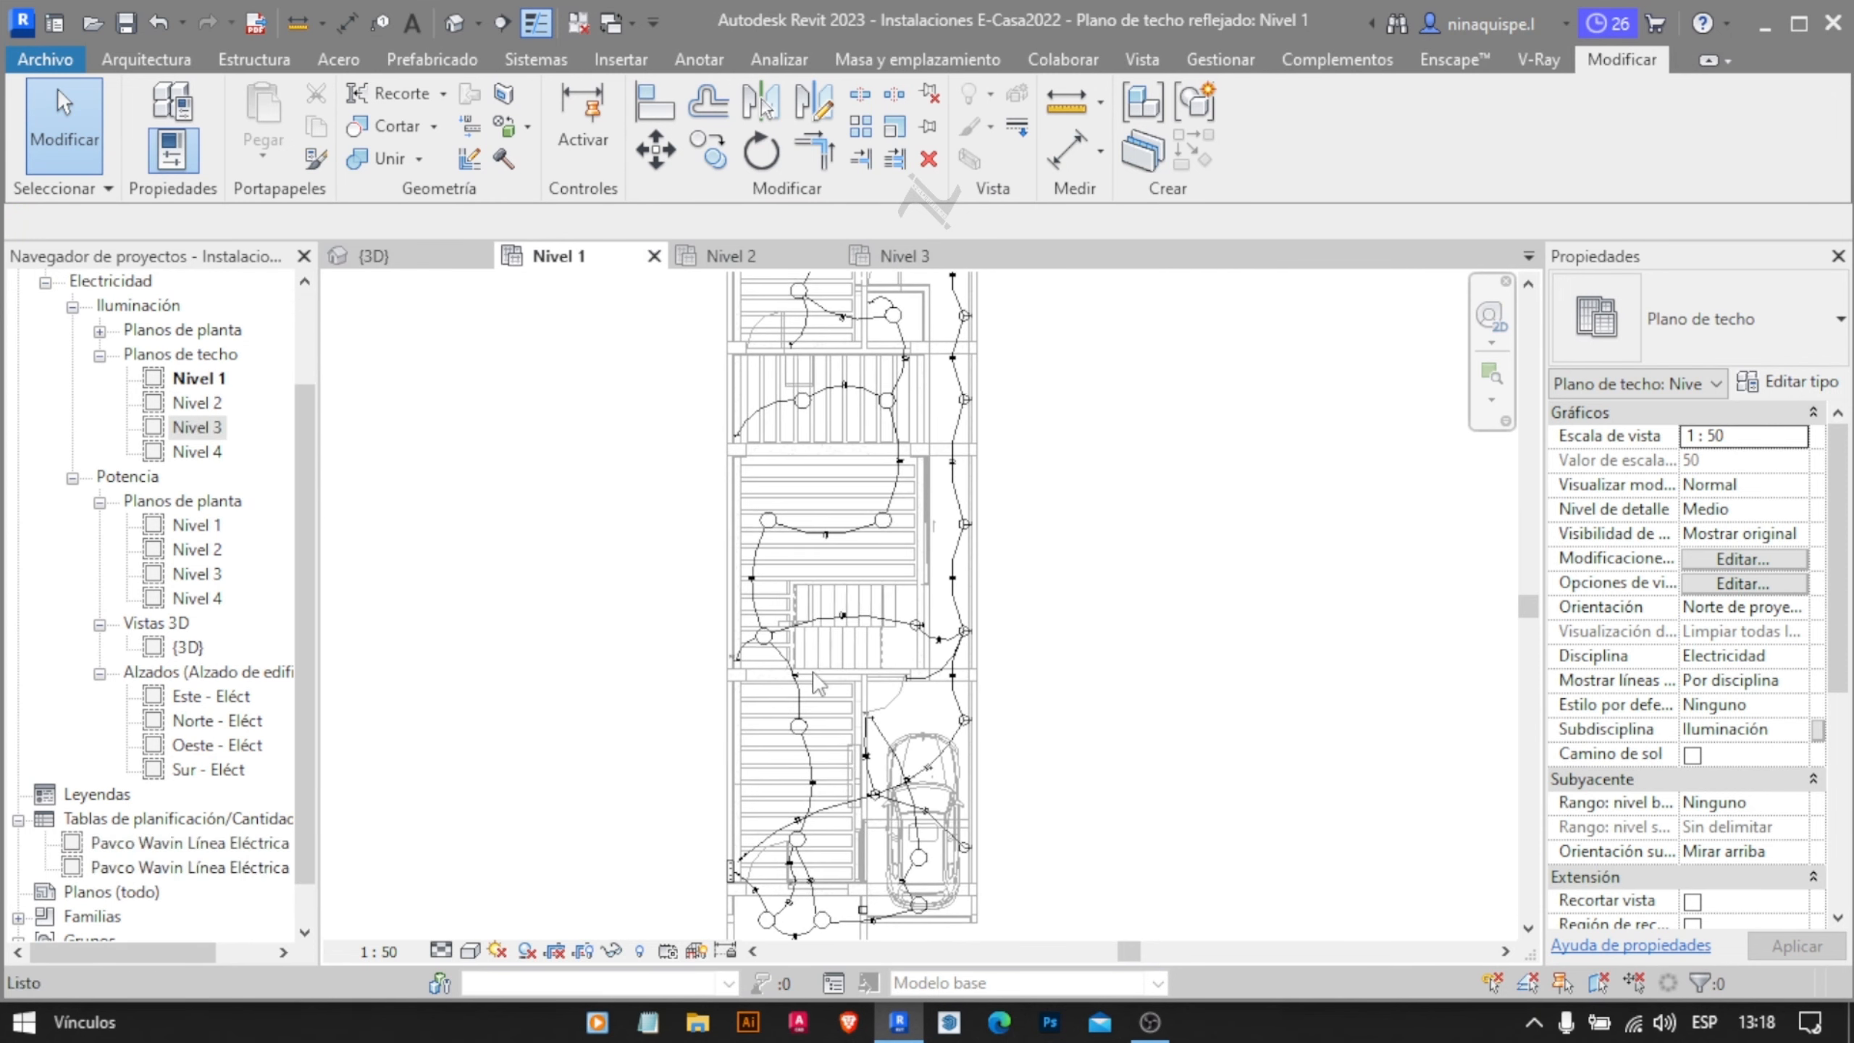
middle_drag(976, 540, 947, 572)
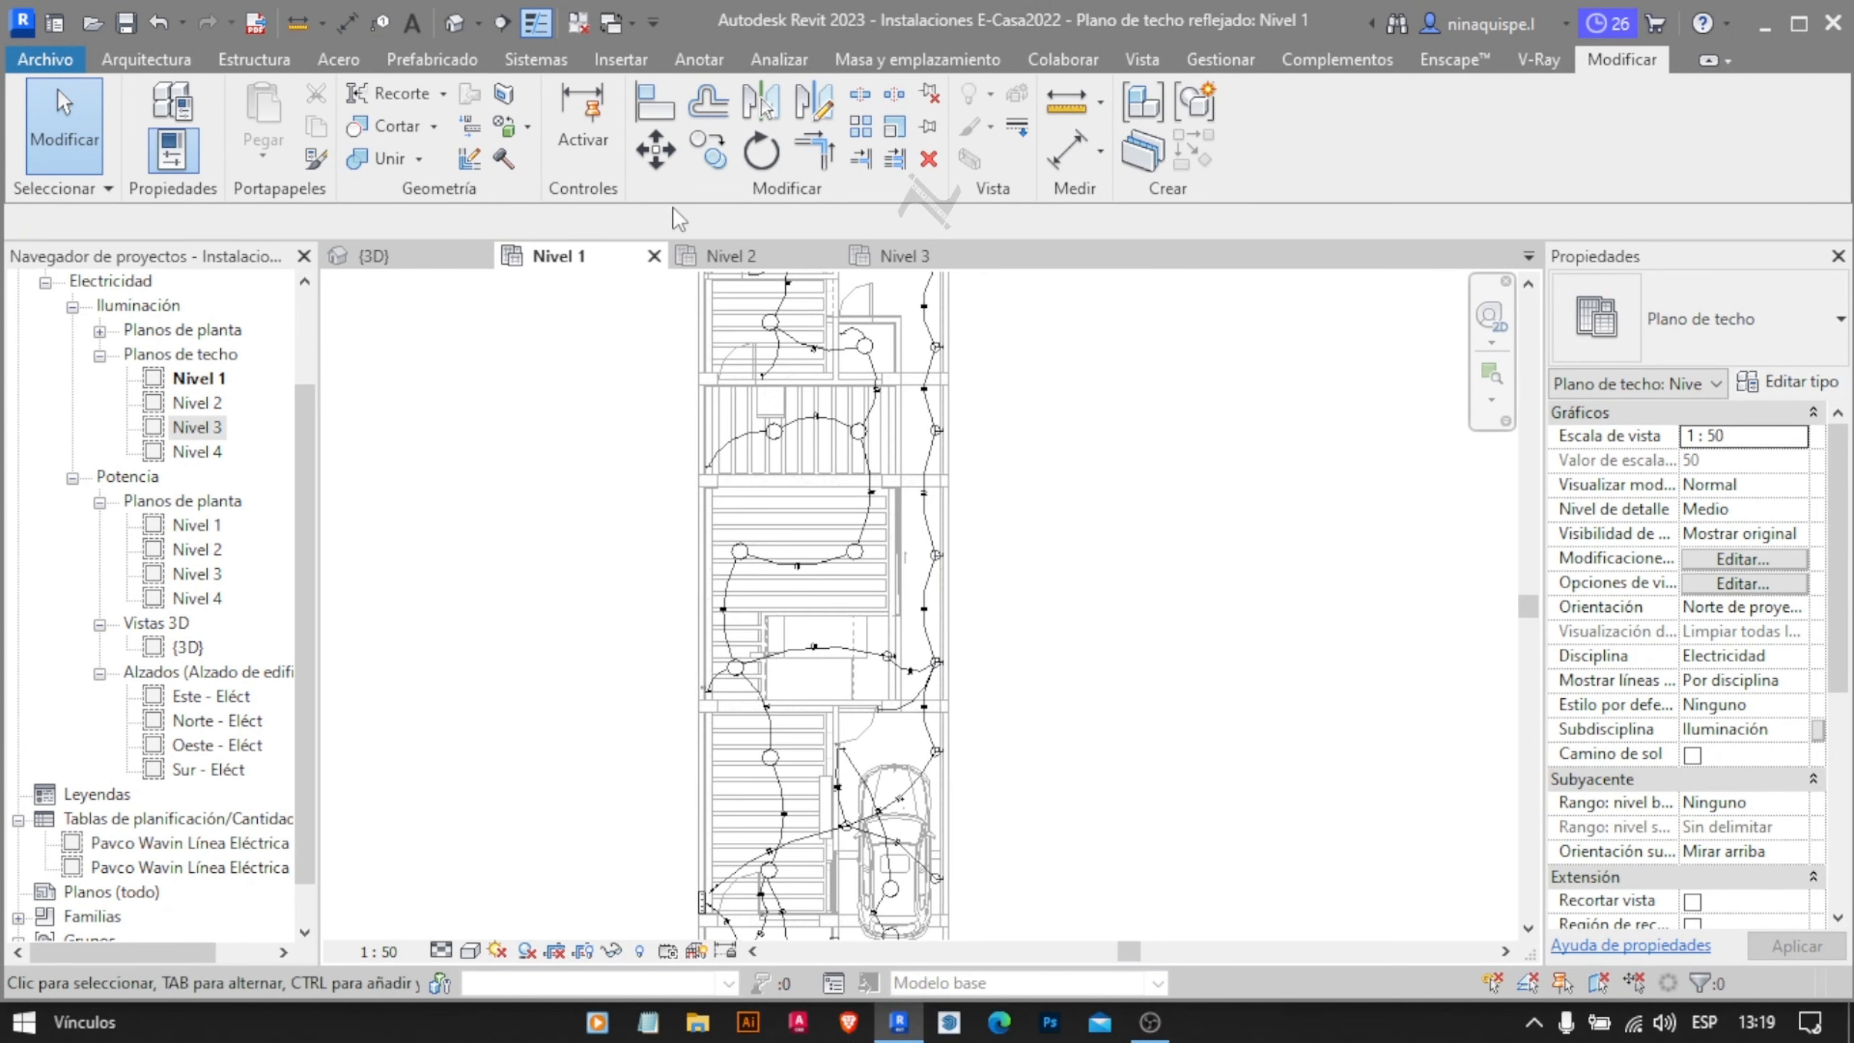
click(1142, 59)
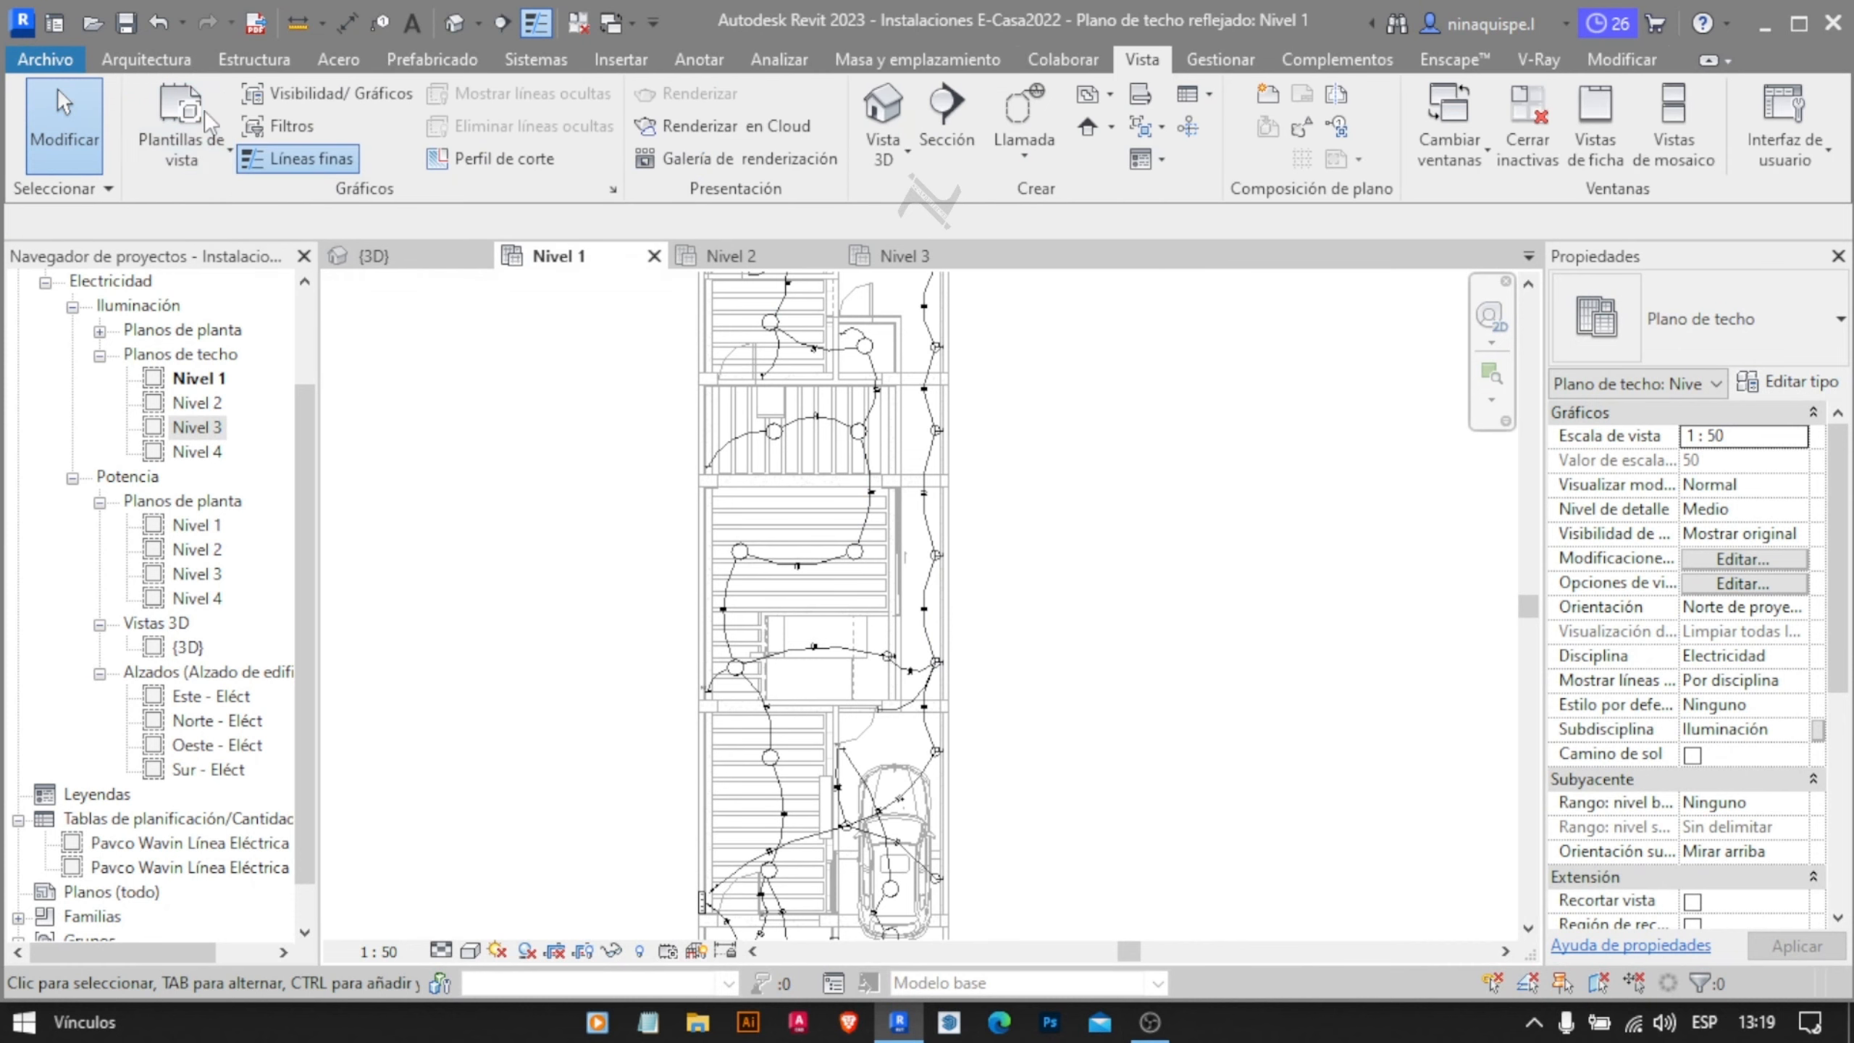
click(181, 139)
click(351, 253)
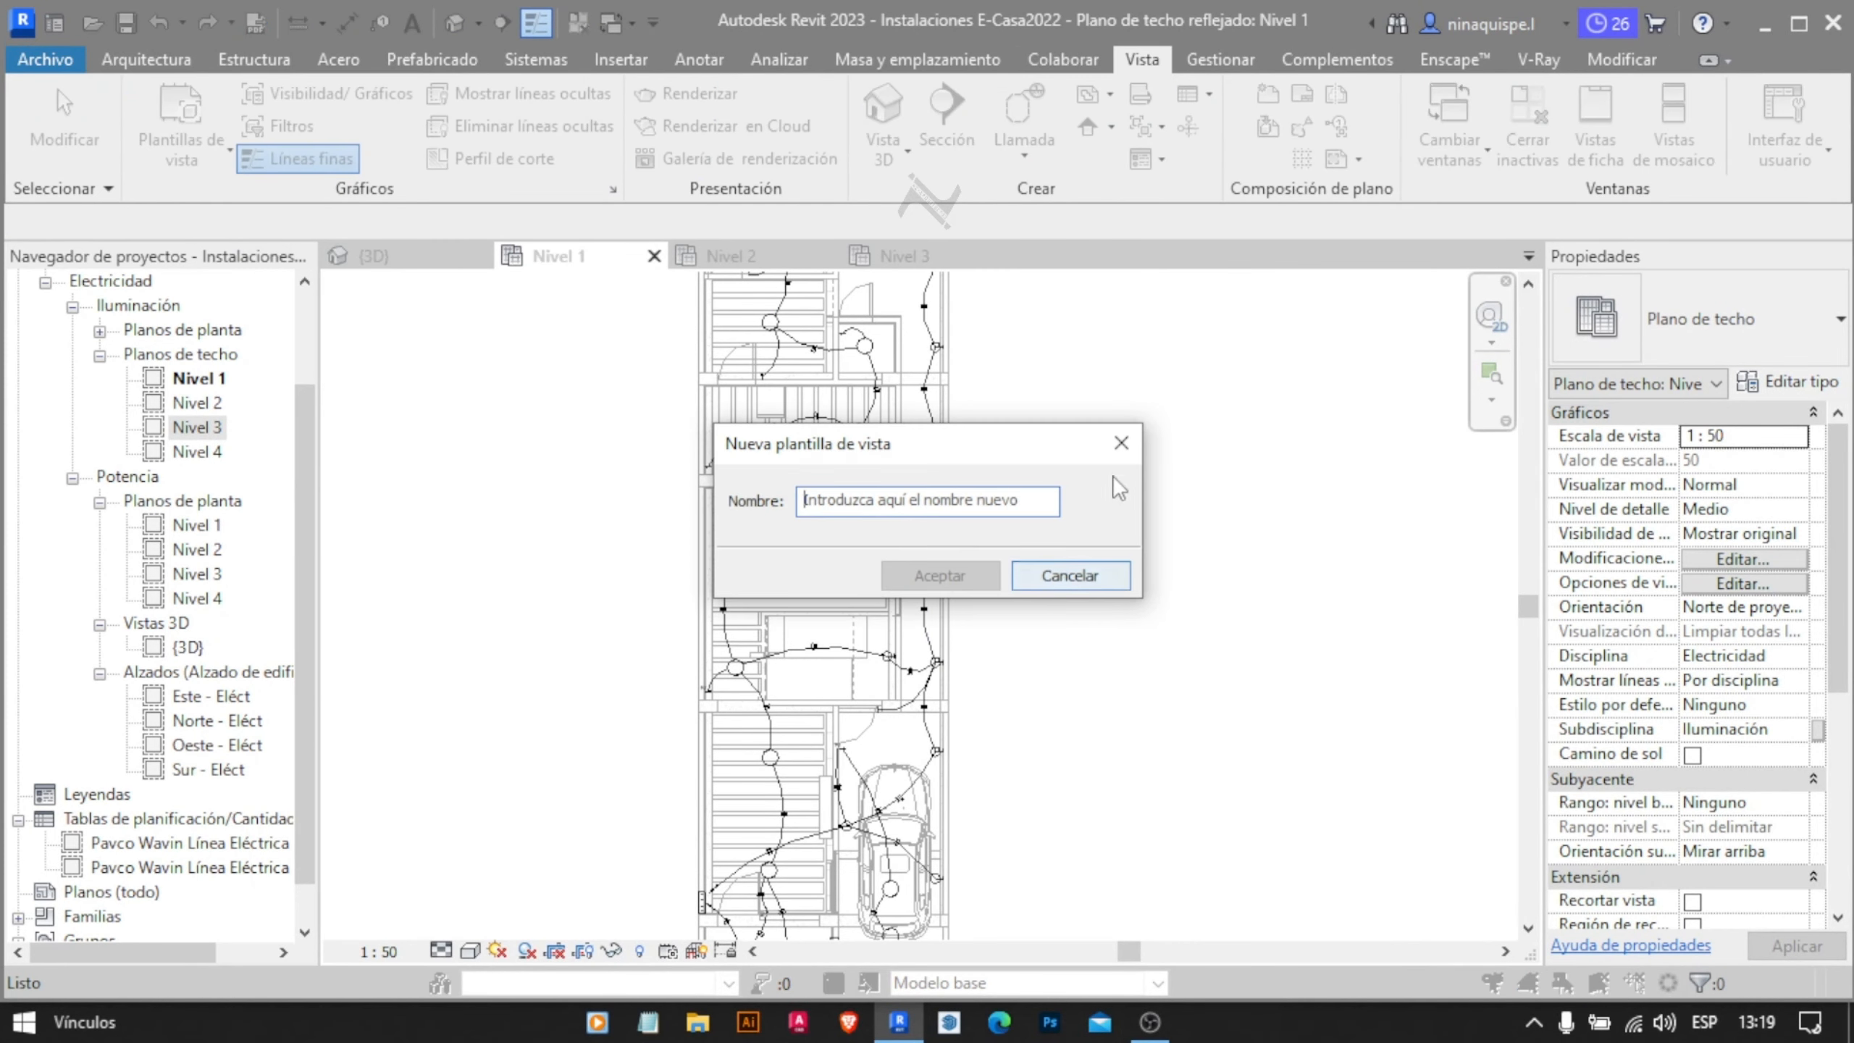
click(1077, 575)
Try applying the Plano de techo arquitectónico template's properties to the Nivel 1 ceiling plan, and undo the change
click(181, 139)
click(242, 195)
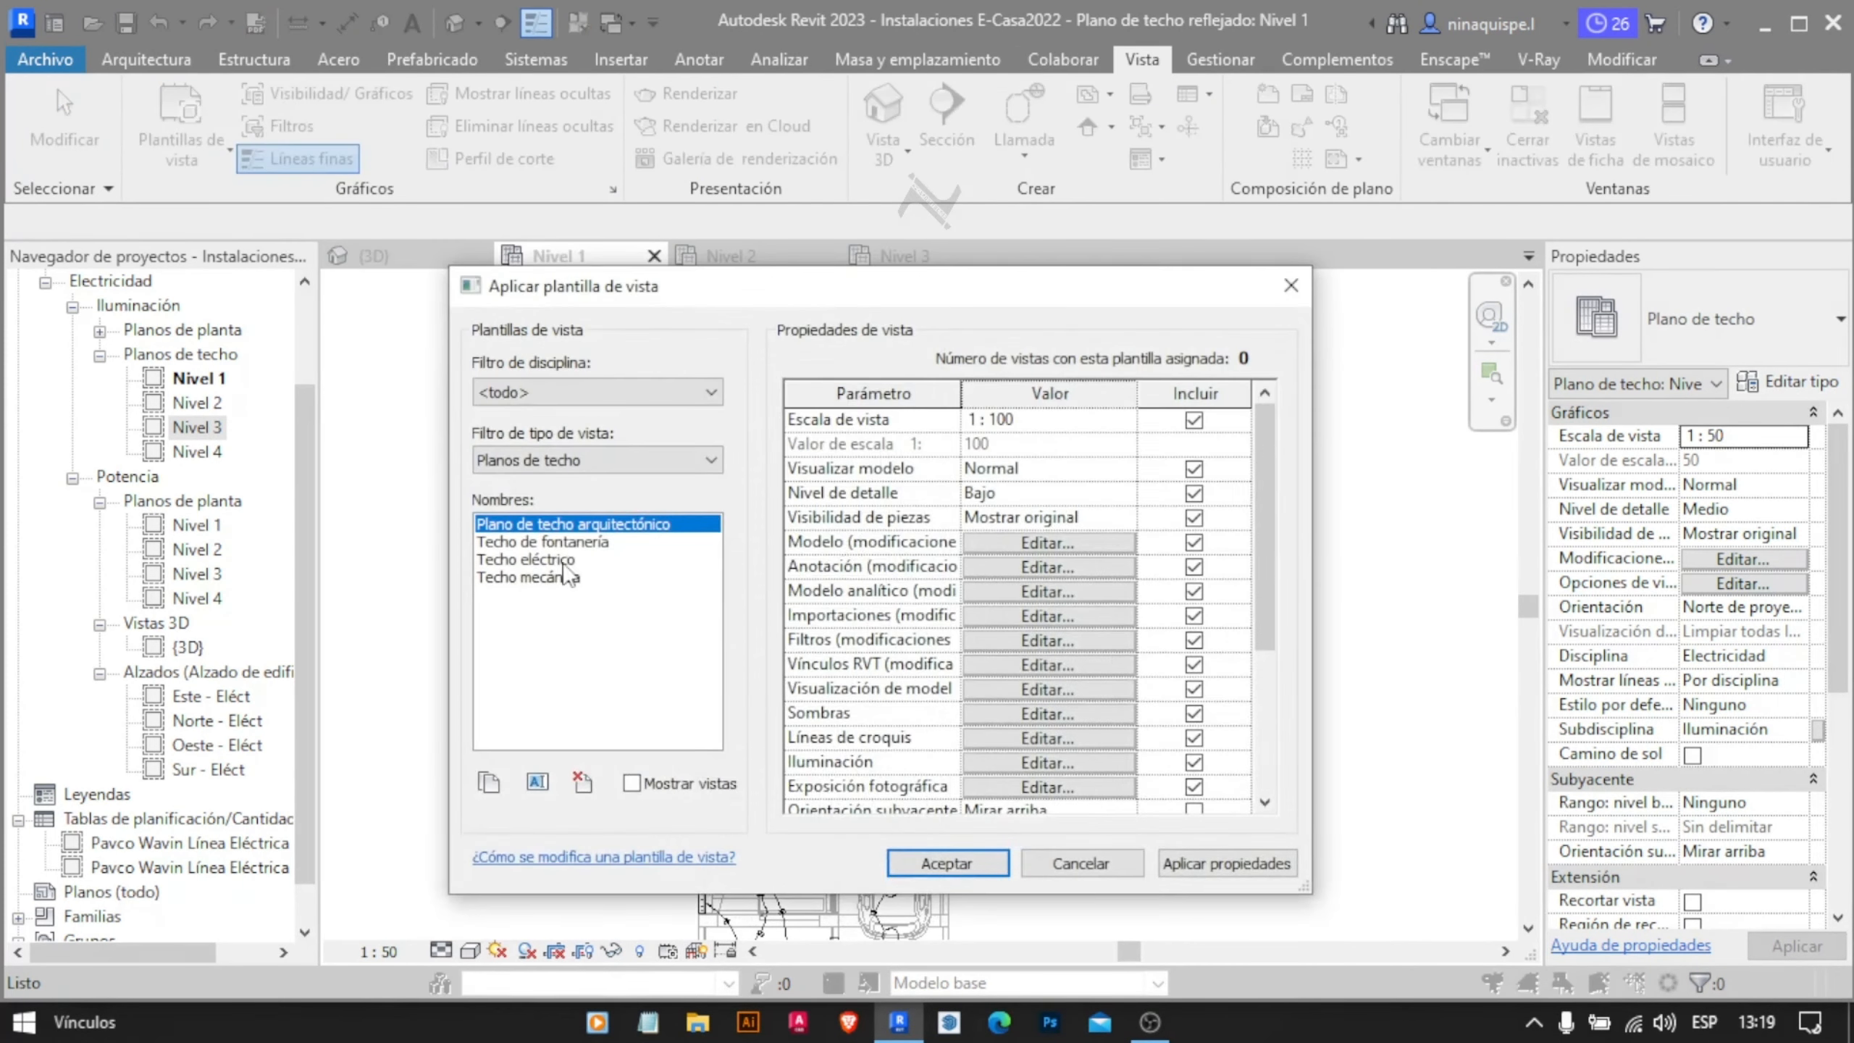
click(942, 863)
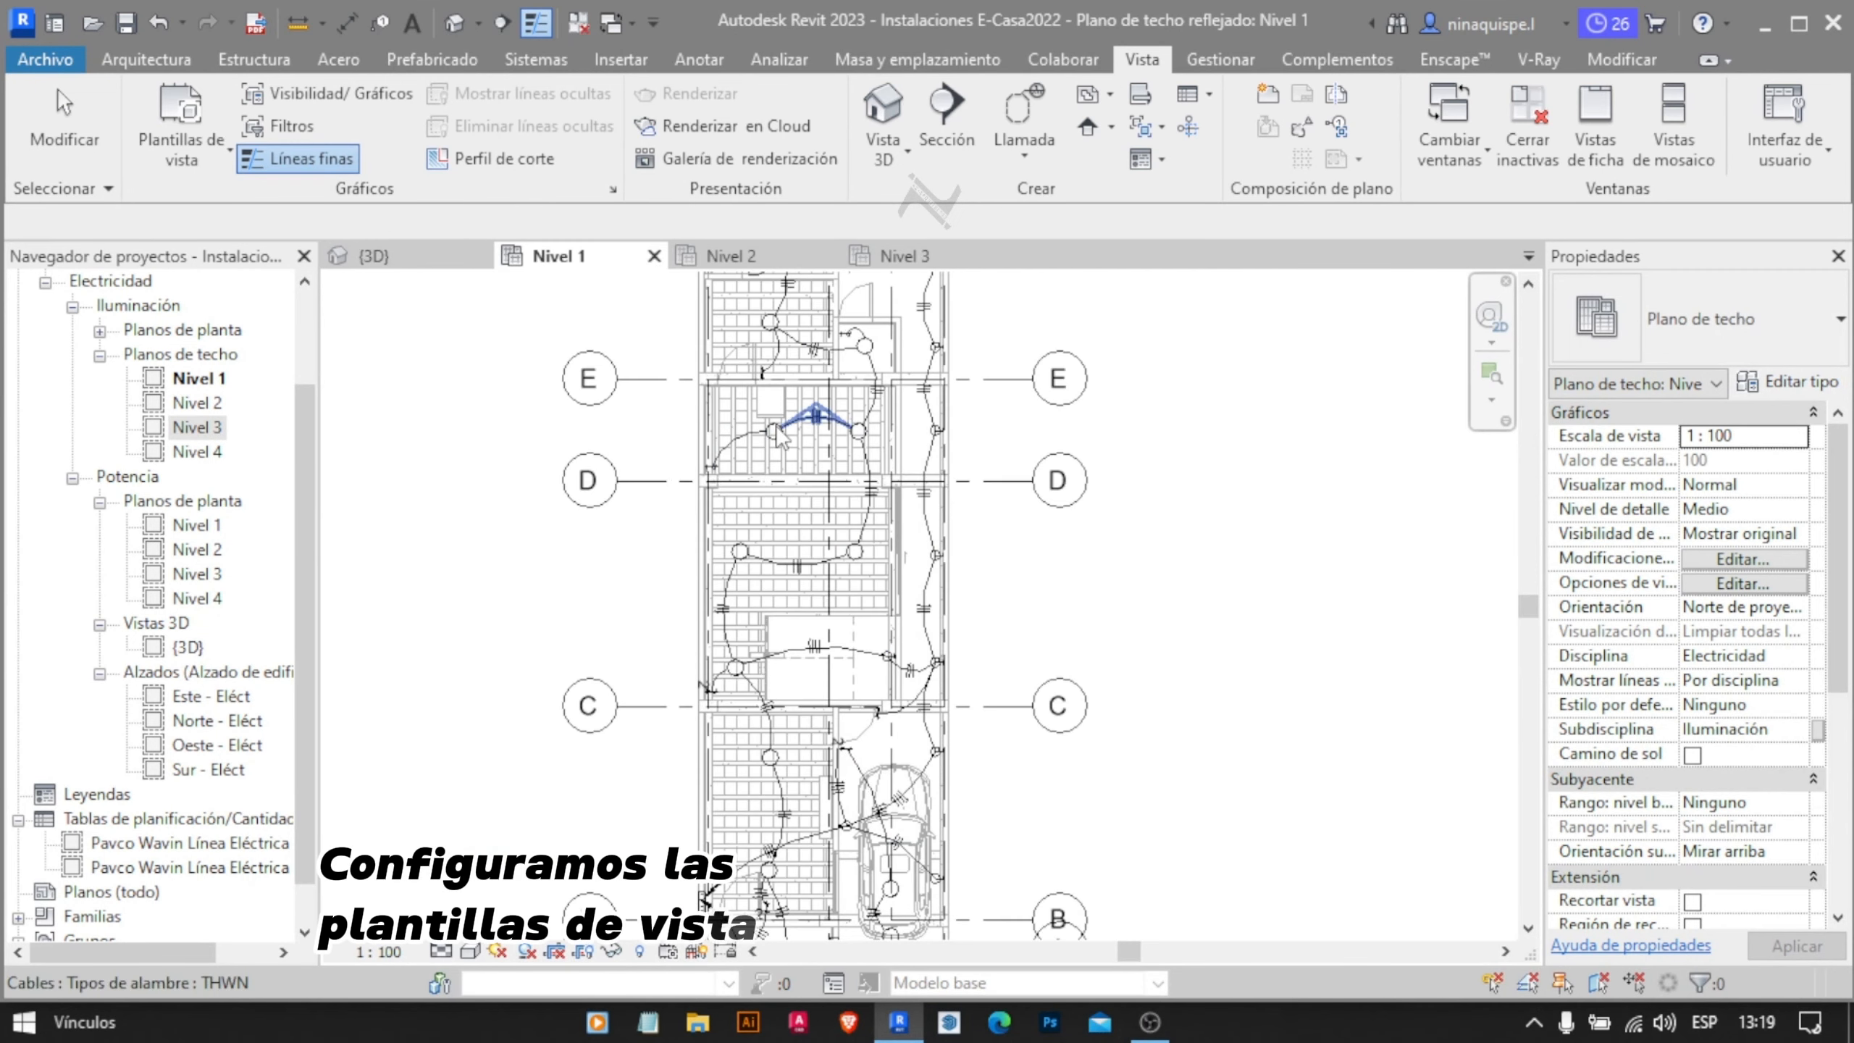
key(ctrl+z)
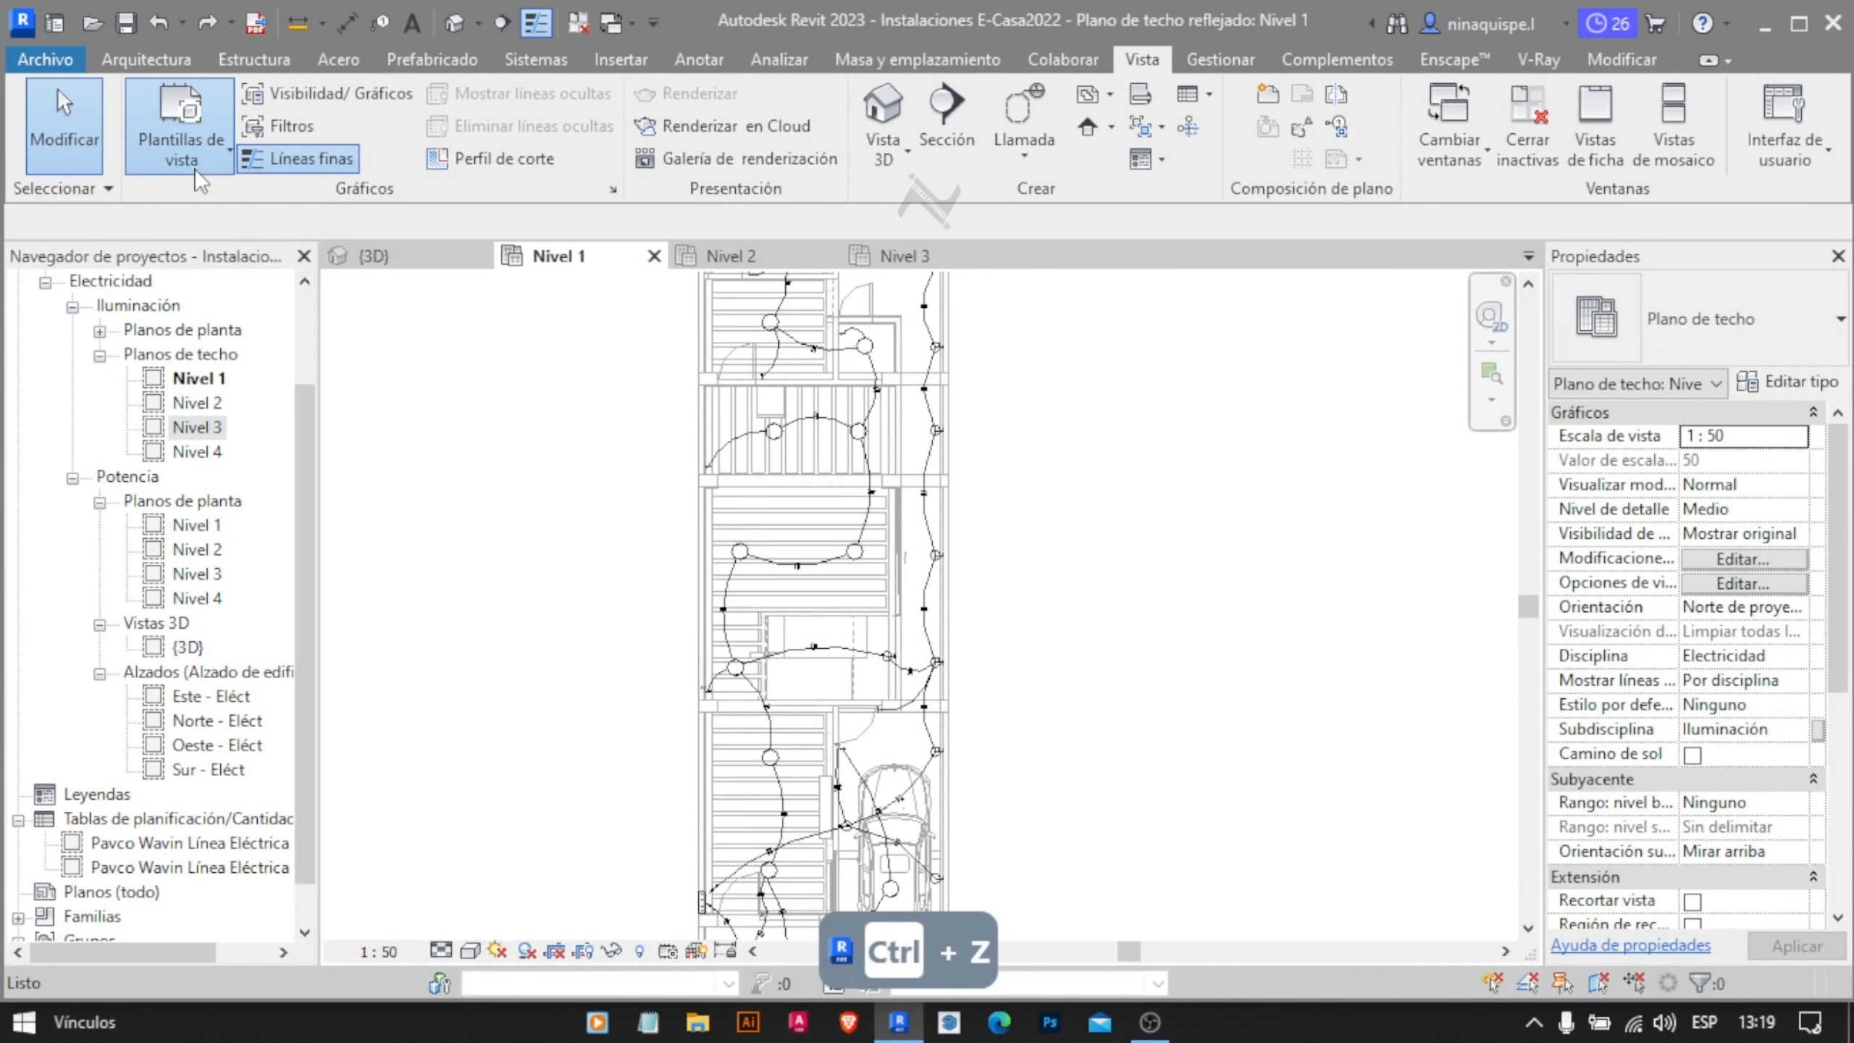
Create a view template named Luminarias from the current Nivel 1 ceiling plan
click(194, 168)
click(275, 269)
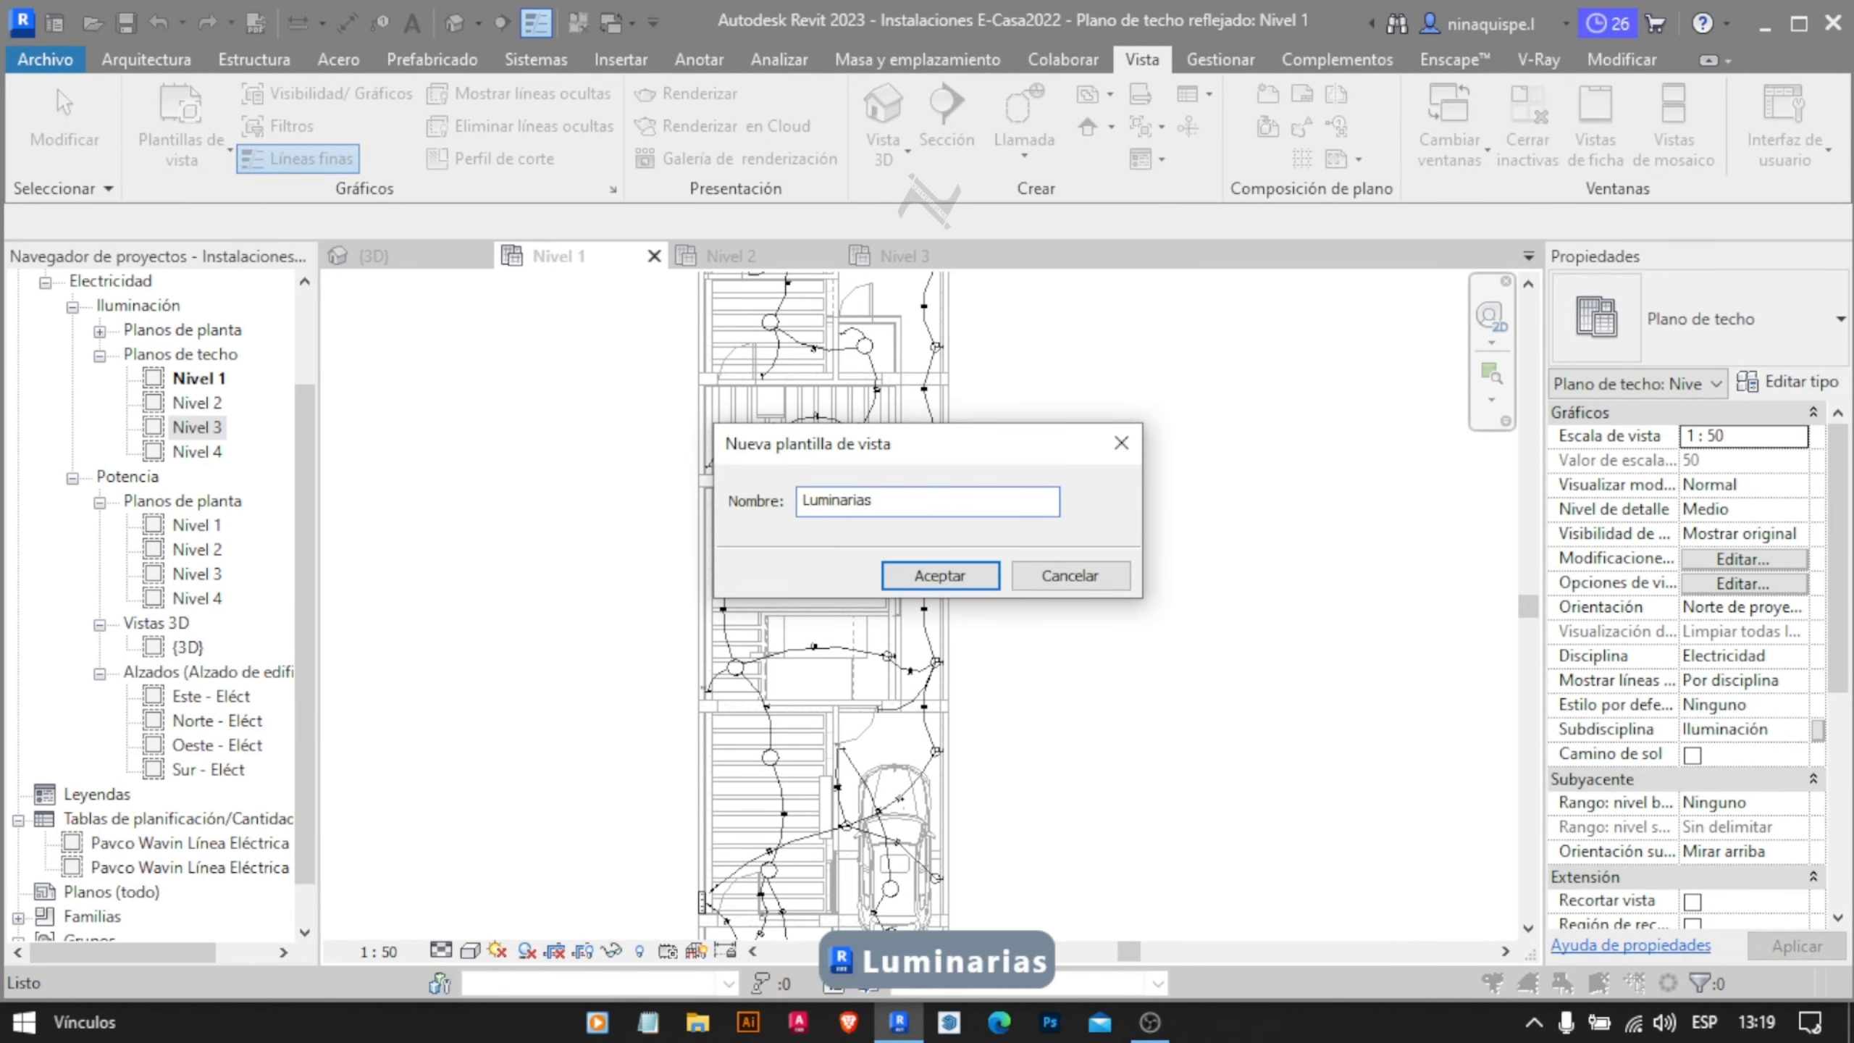
key(Return)
Exclude the parameters of the Techo eléctrico template, from view scale down to depth clipping, but keep the model overrides included
click(553, 578)
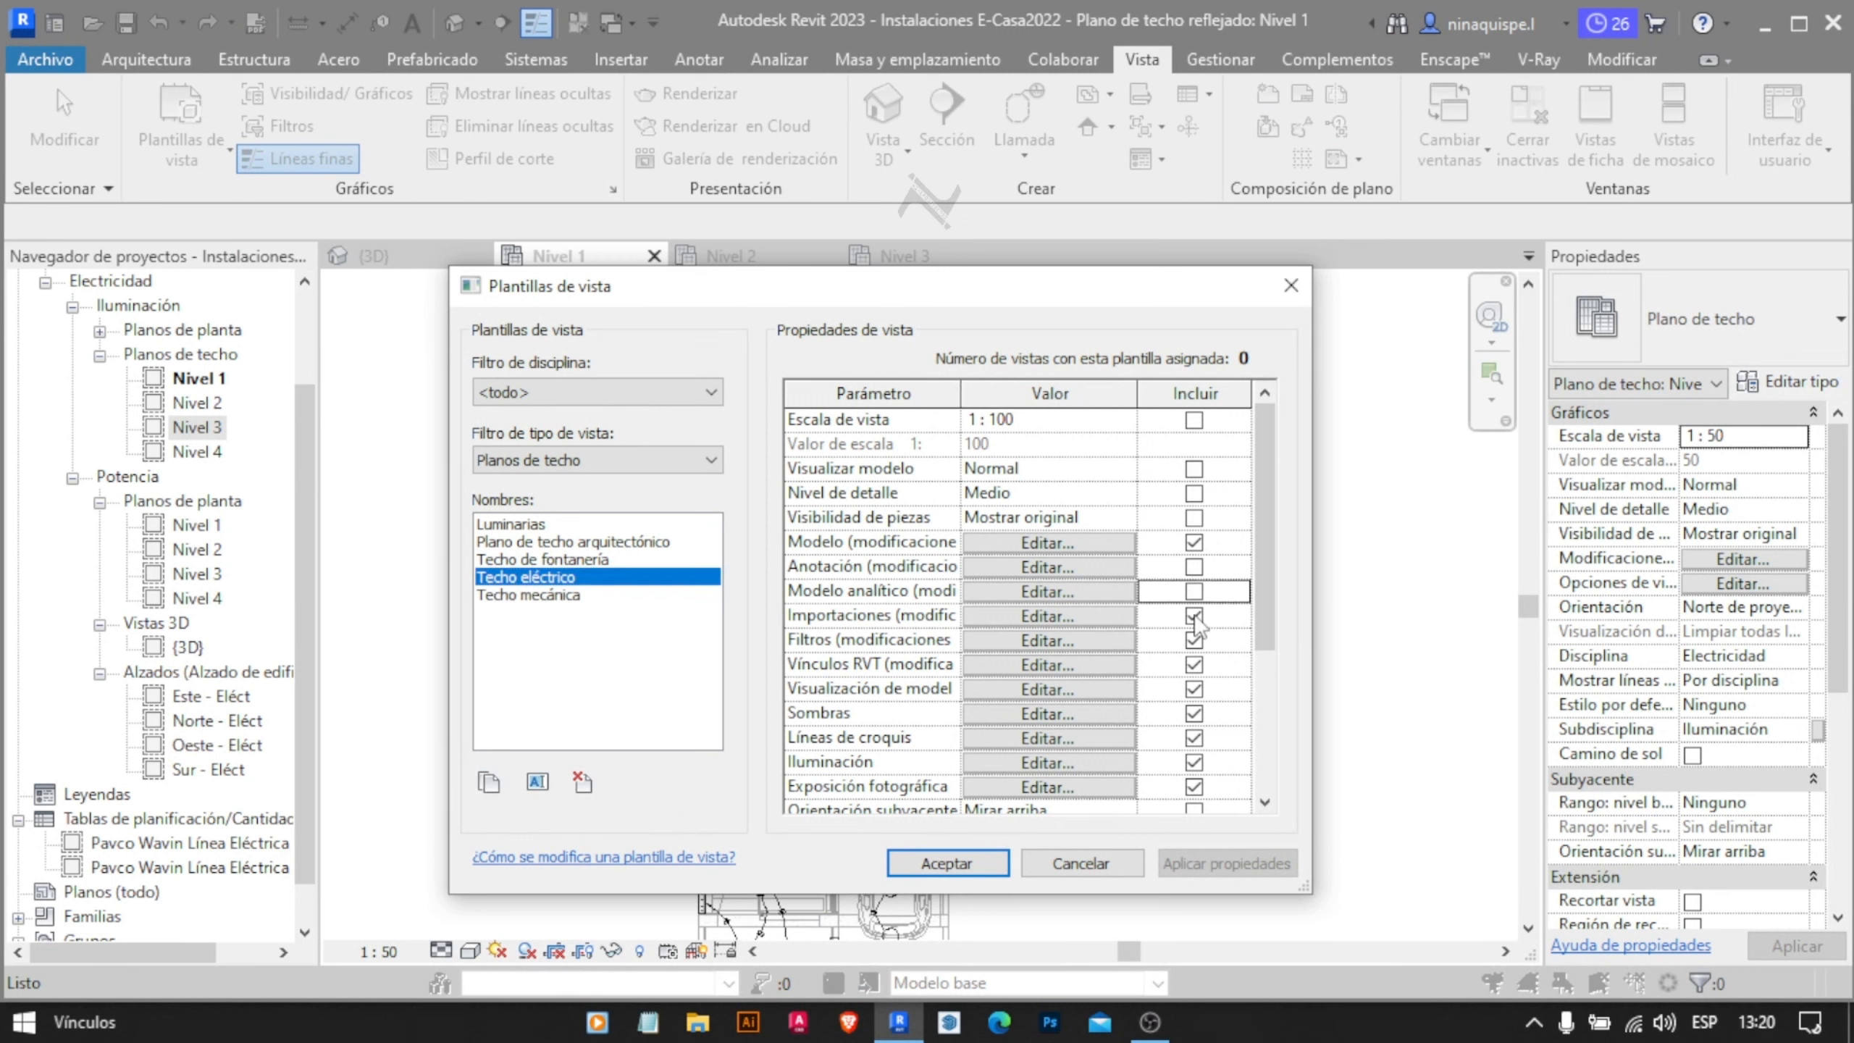
click(1198, 694)
scroll(1197, 686, down, 3)
click(1195, 559)
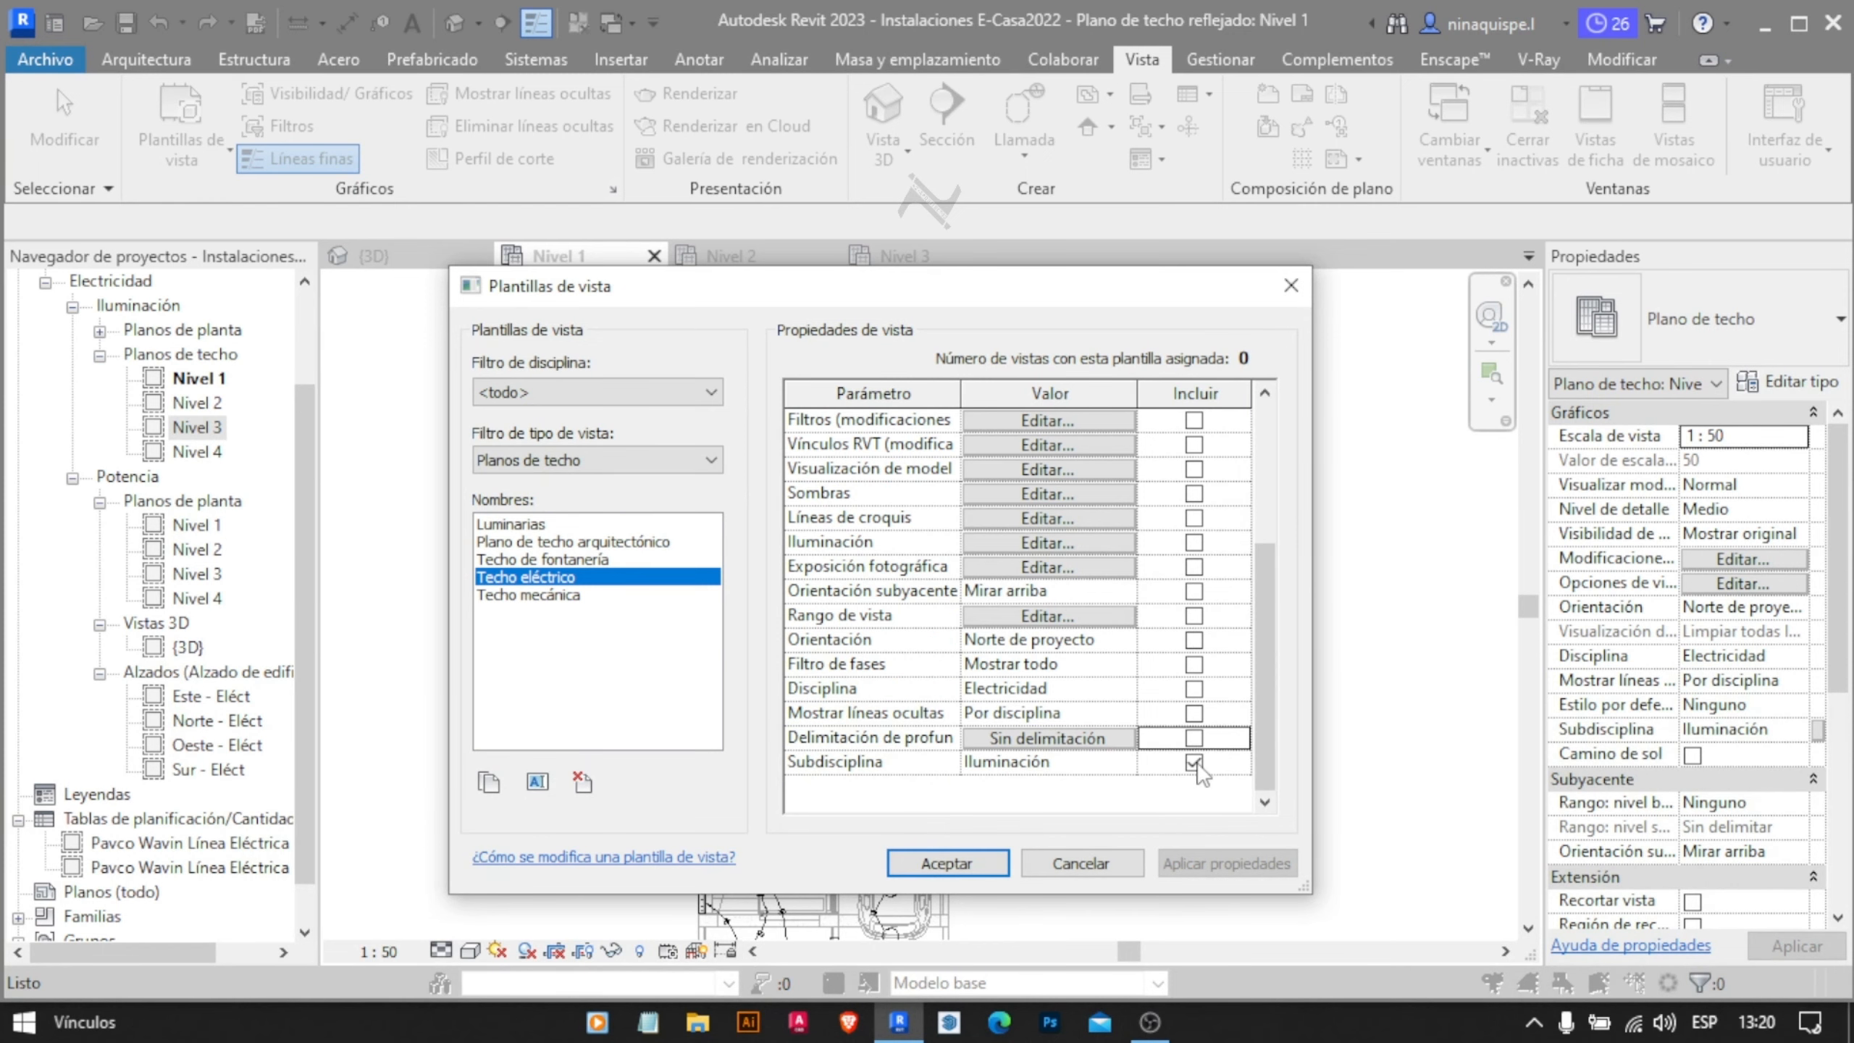
scroll(1200, 770, up, 3)
Review the model and annotation category visibility of the Techo eléctrico template, and set its view scale to 1:50
click(1051, 532)
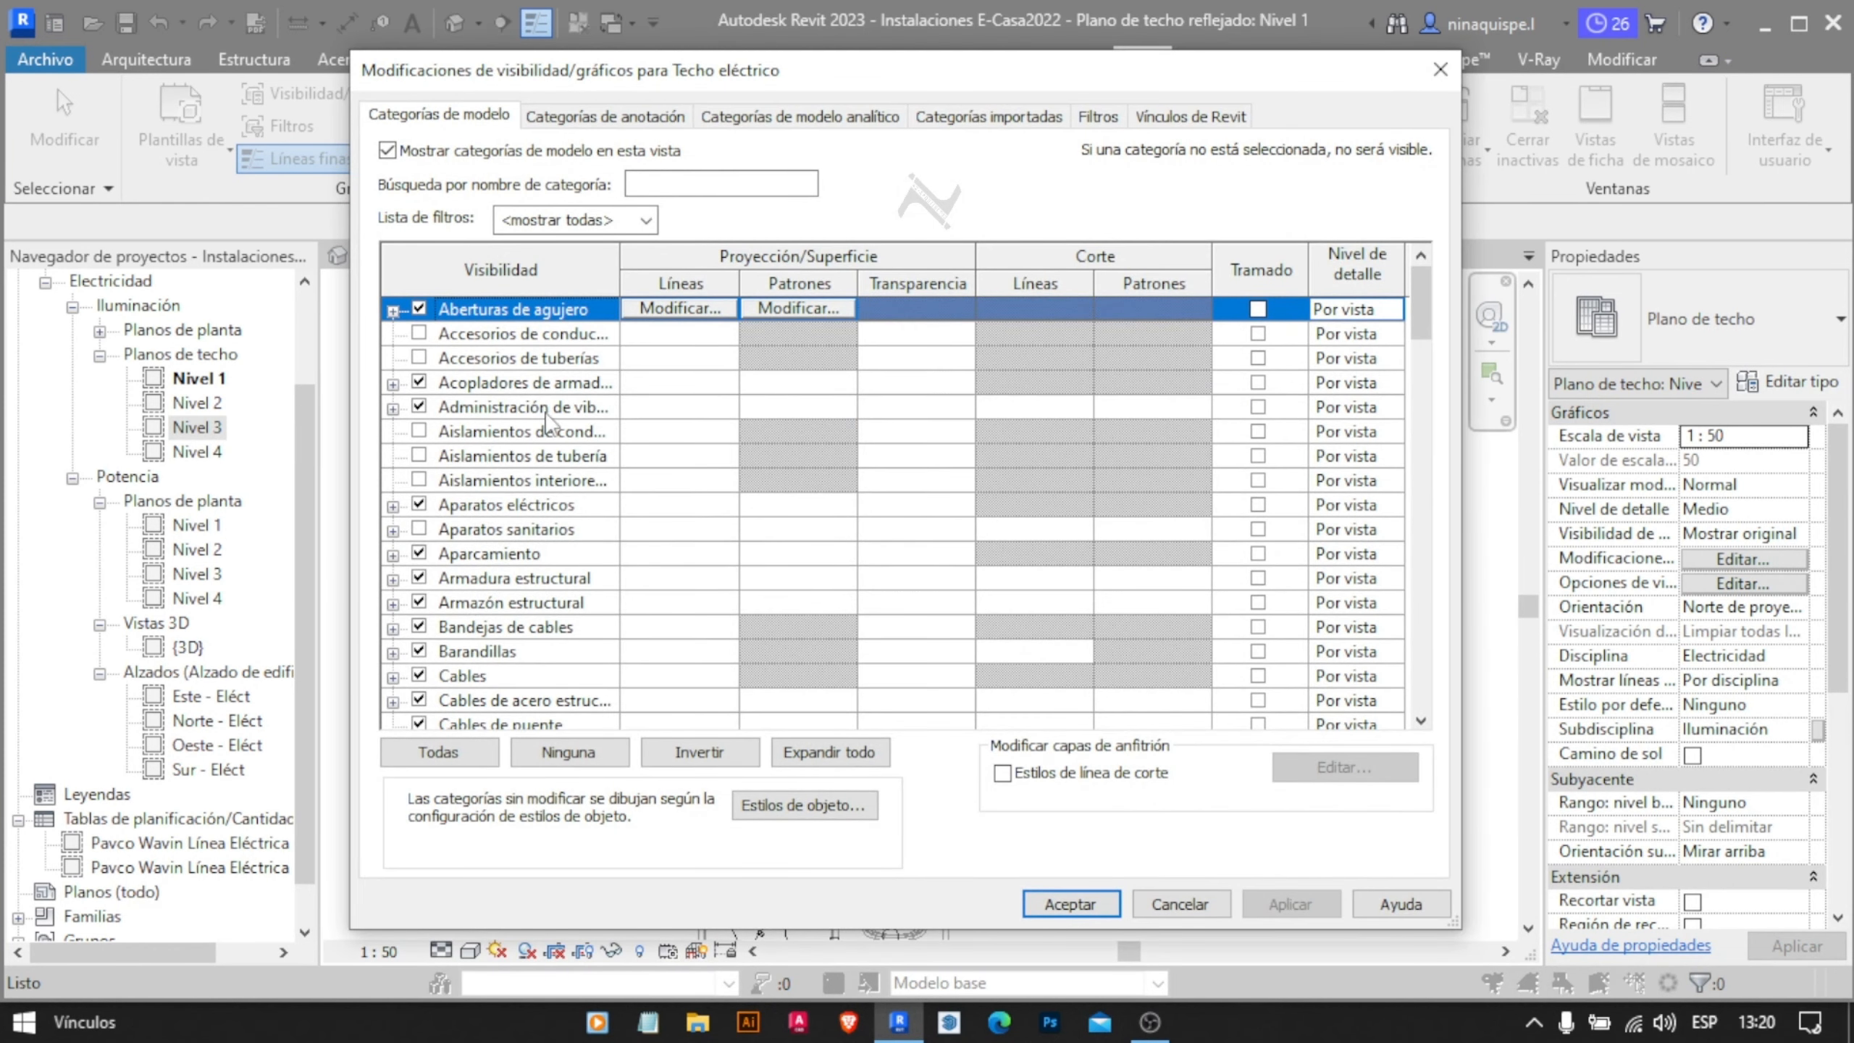
scroll(511, 567, down, 12)
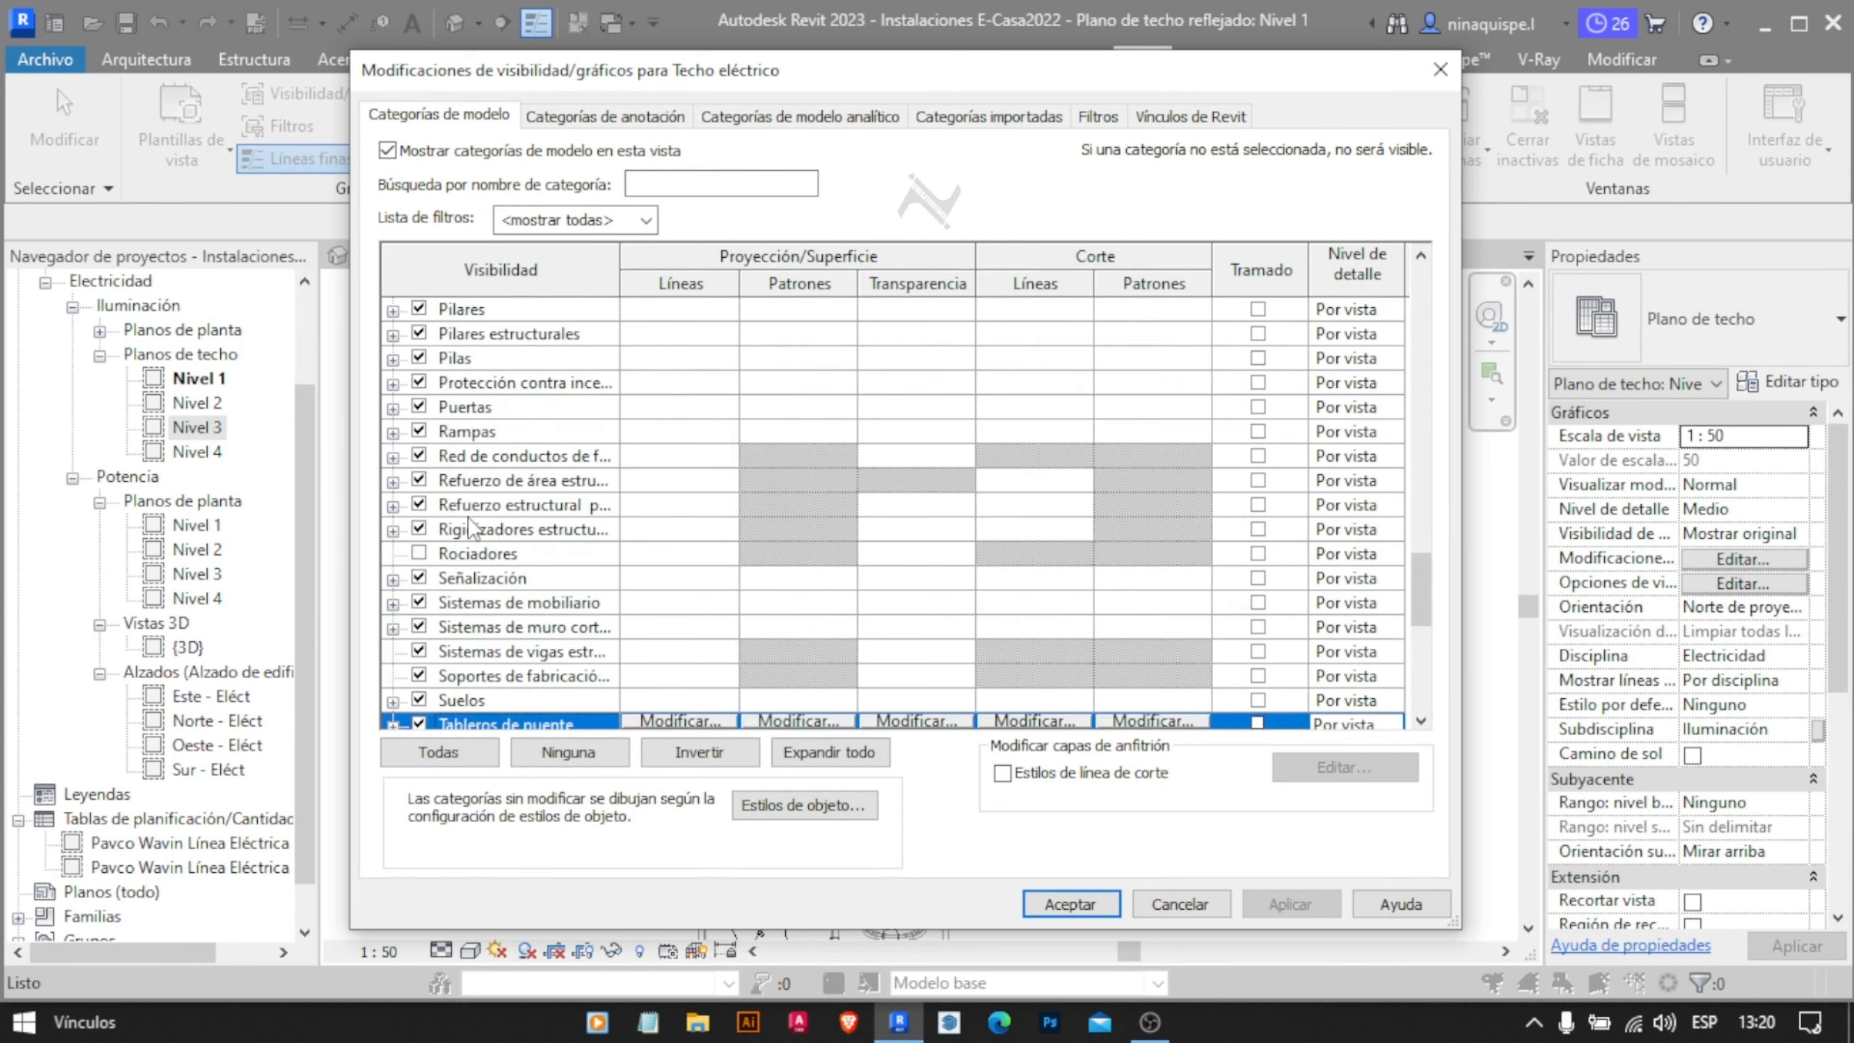
scroll(452, 541, up, 7)
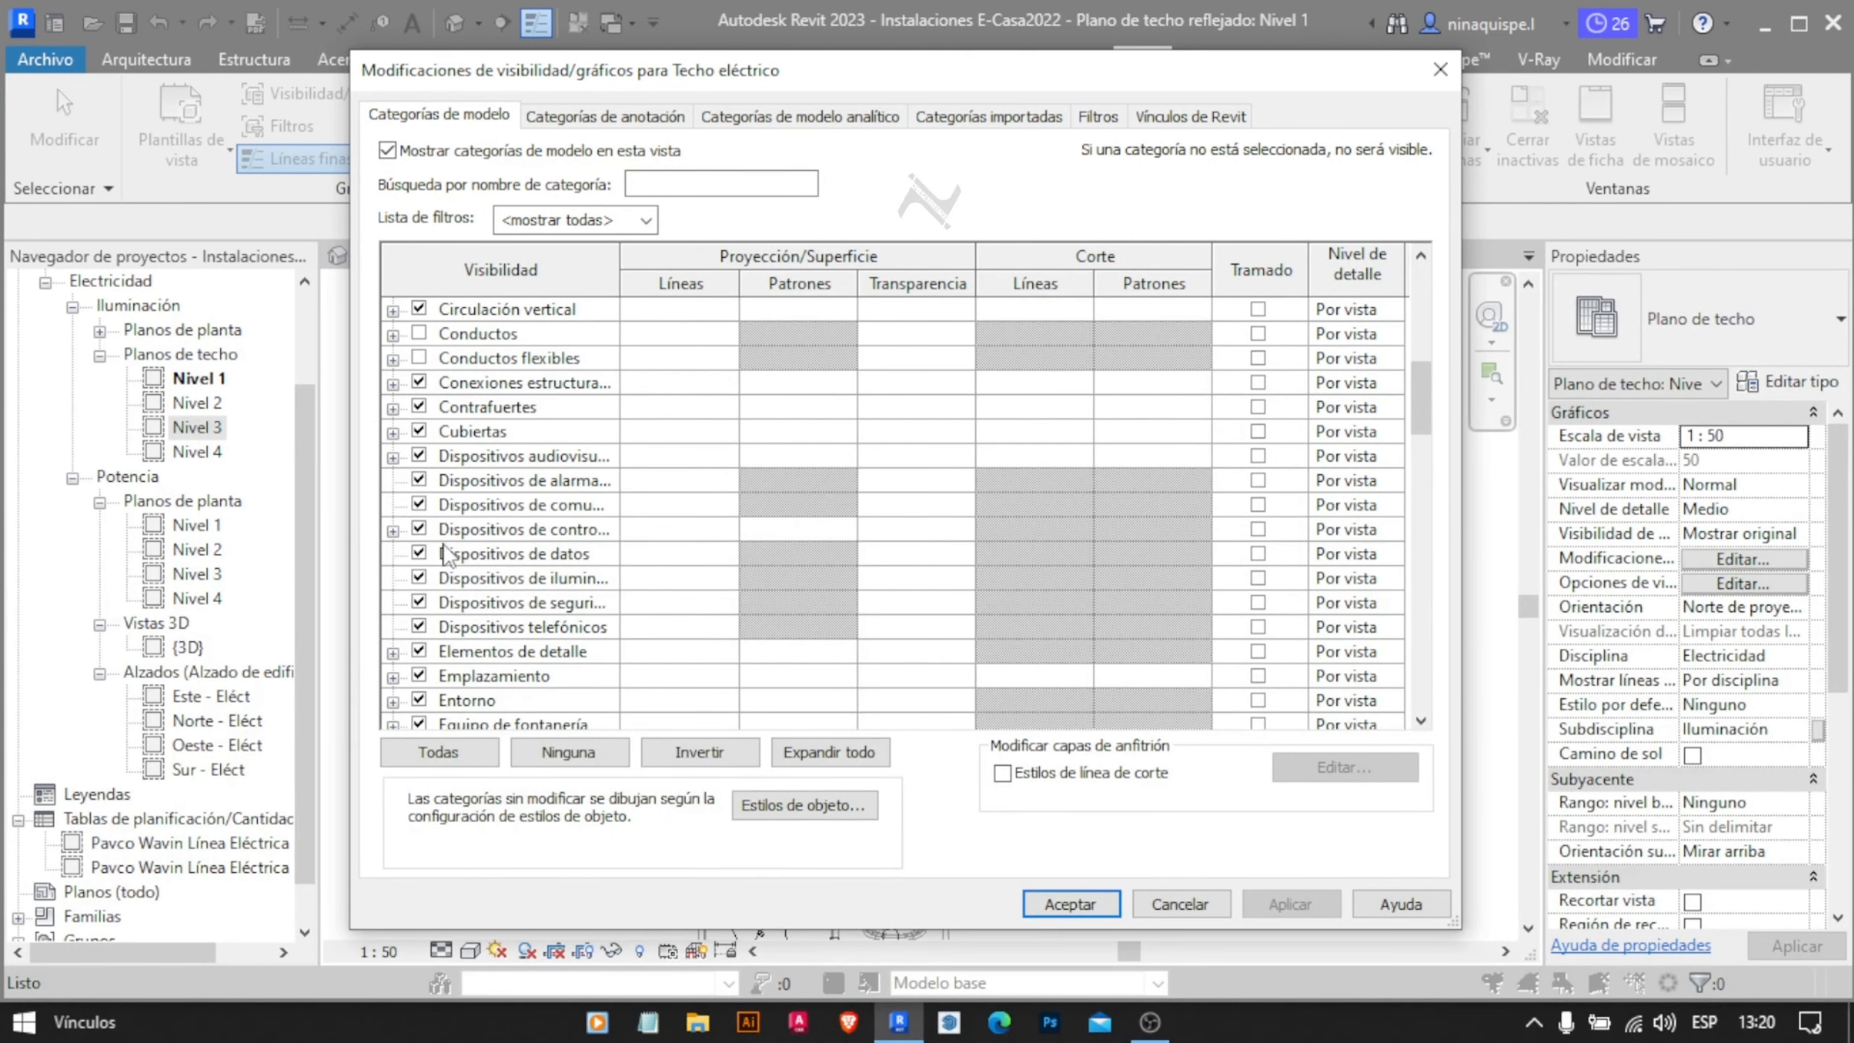
scroll(430, 652, up, 5)
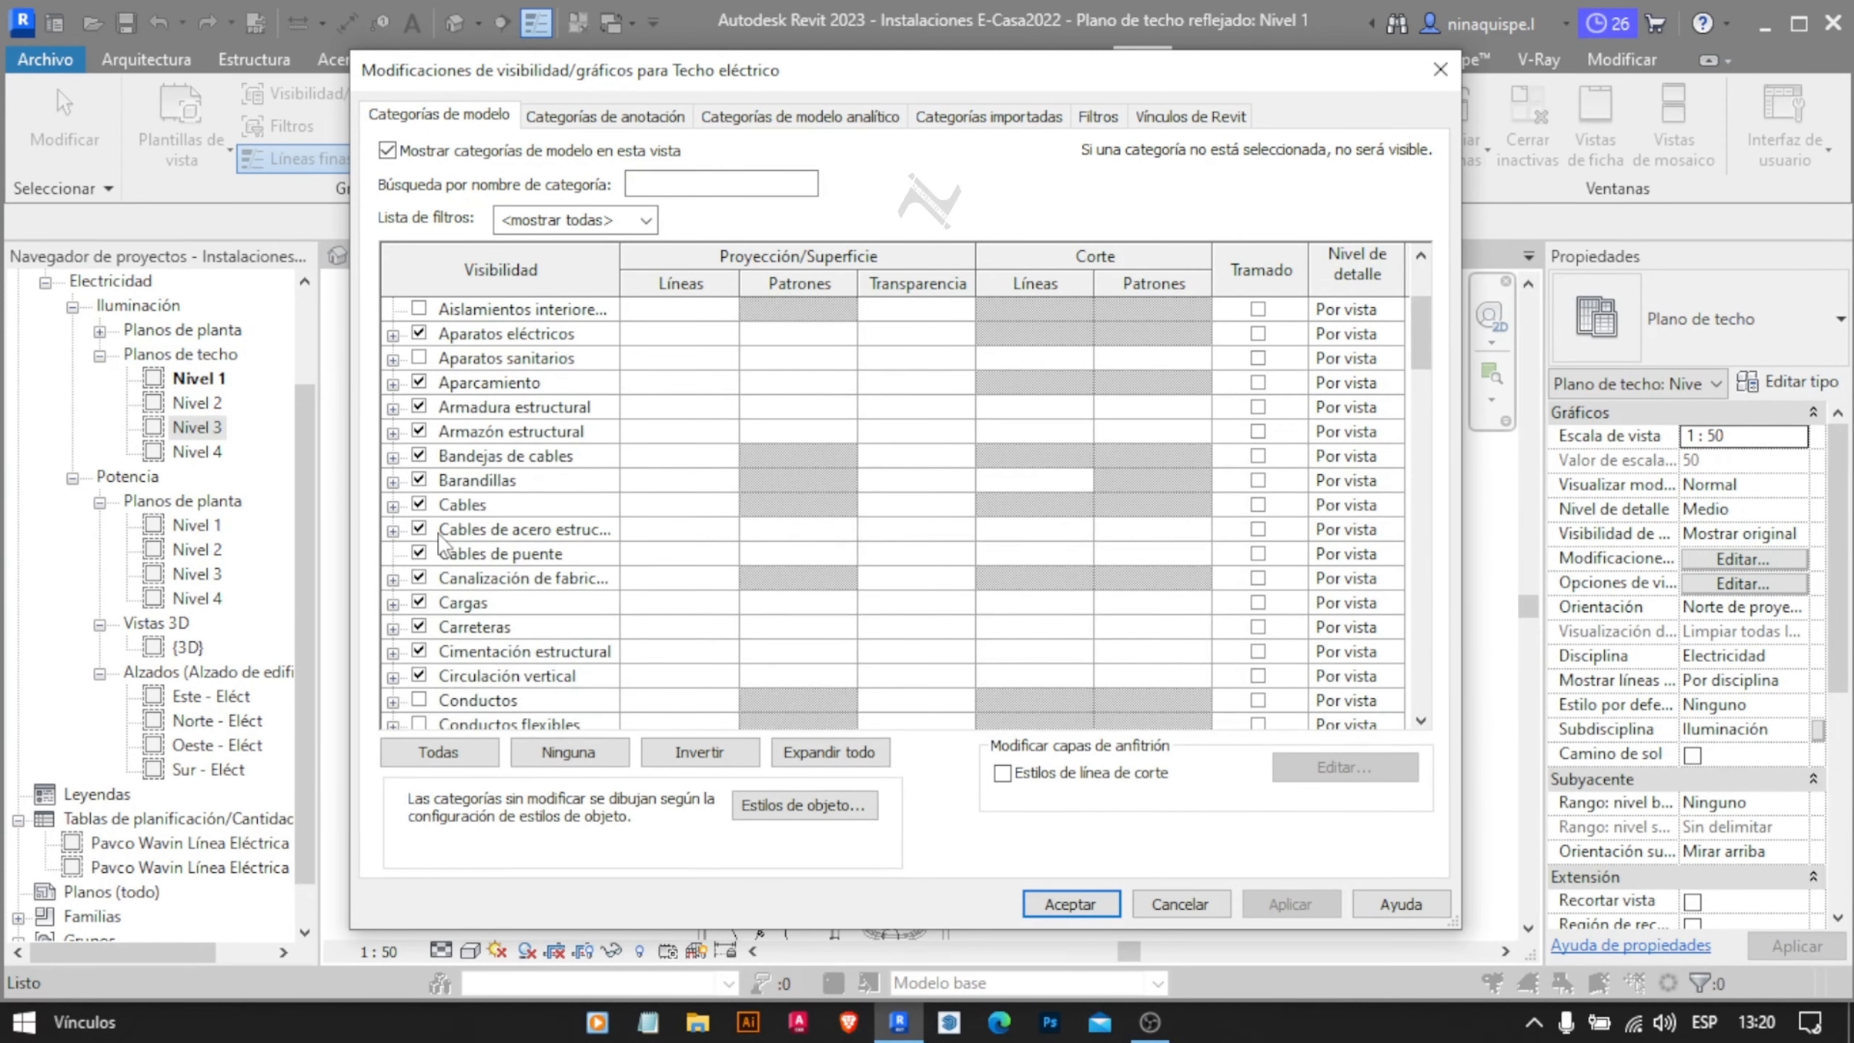
click(605, 116)
scroll(898, 512, down, 5)
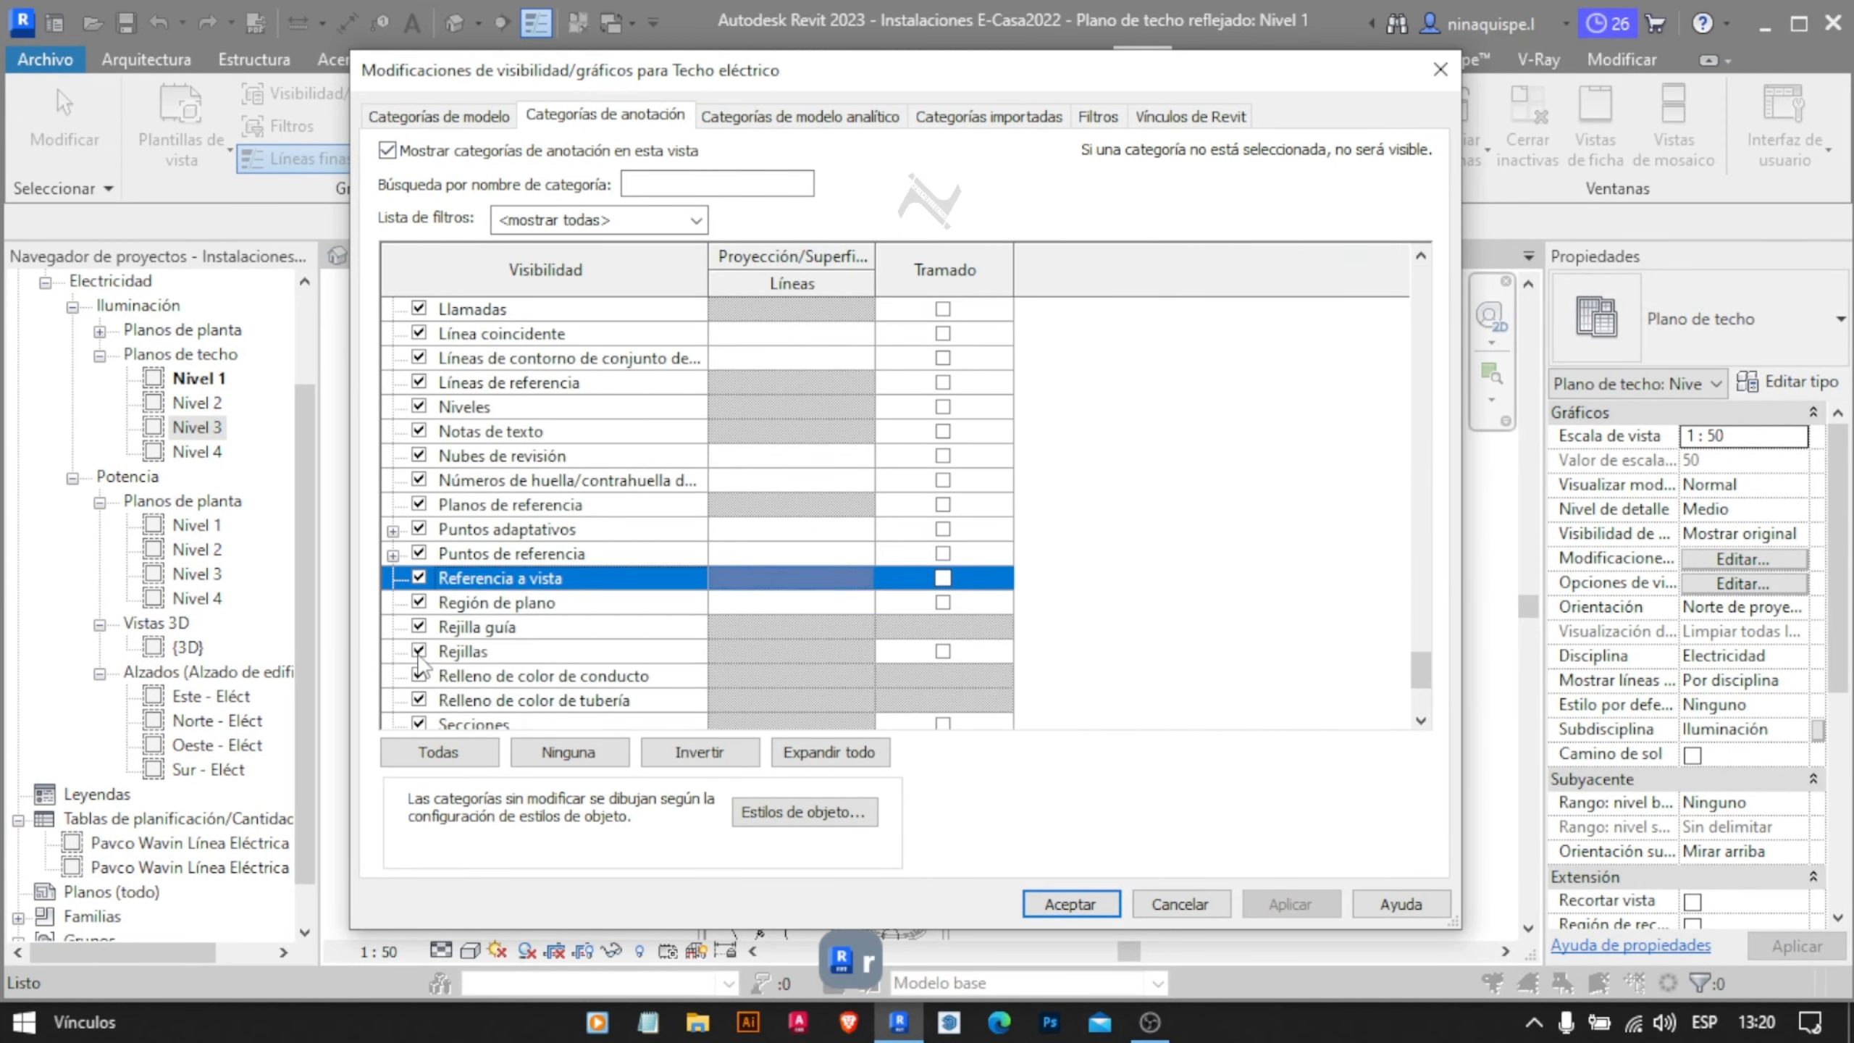
click(1070, 903)
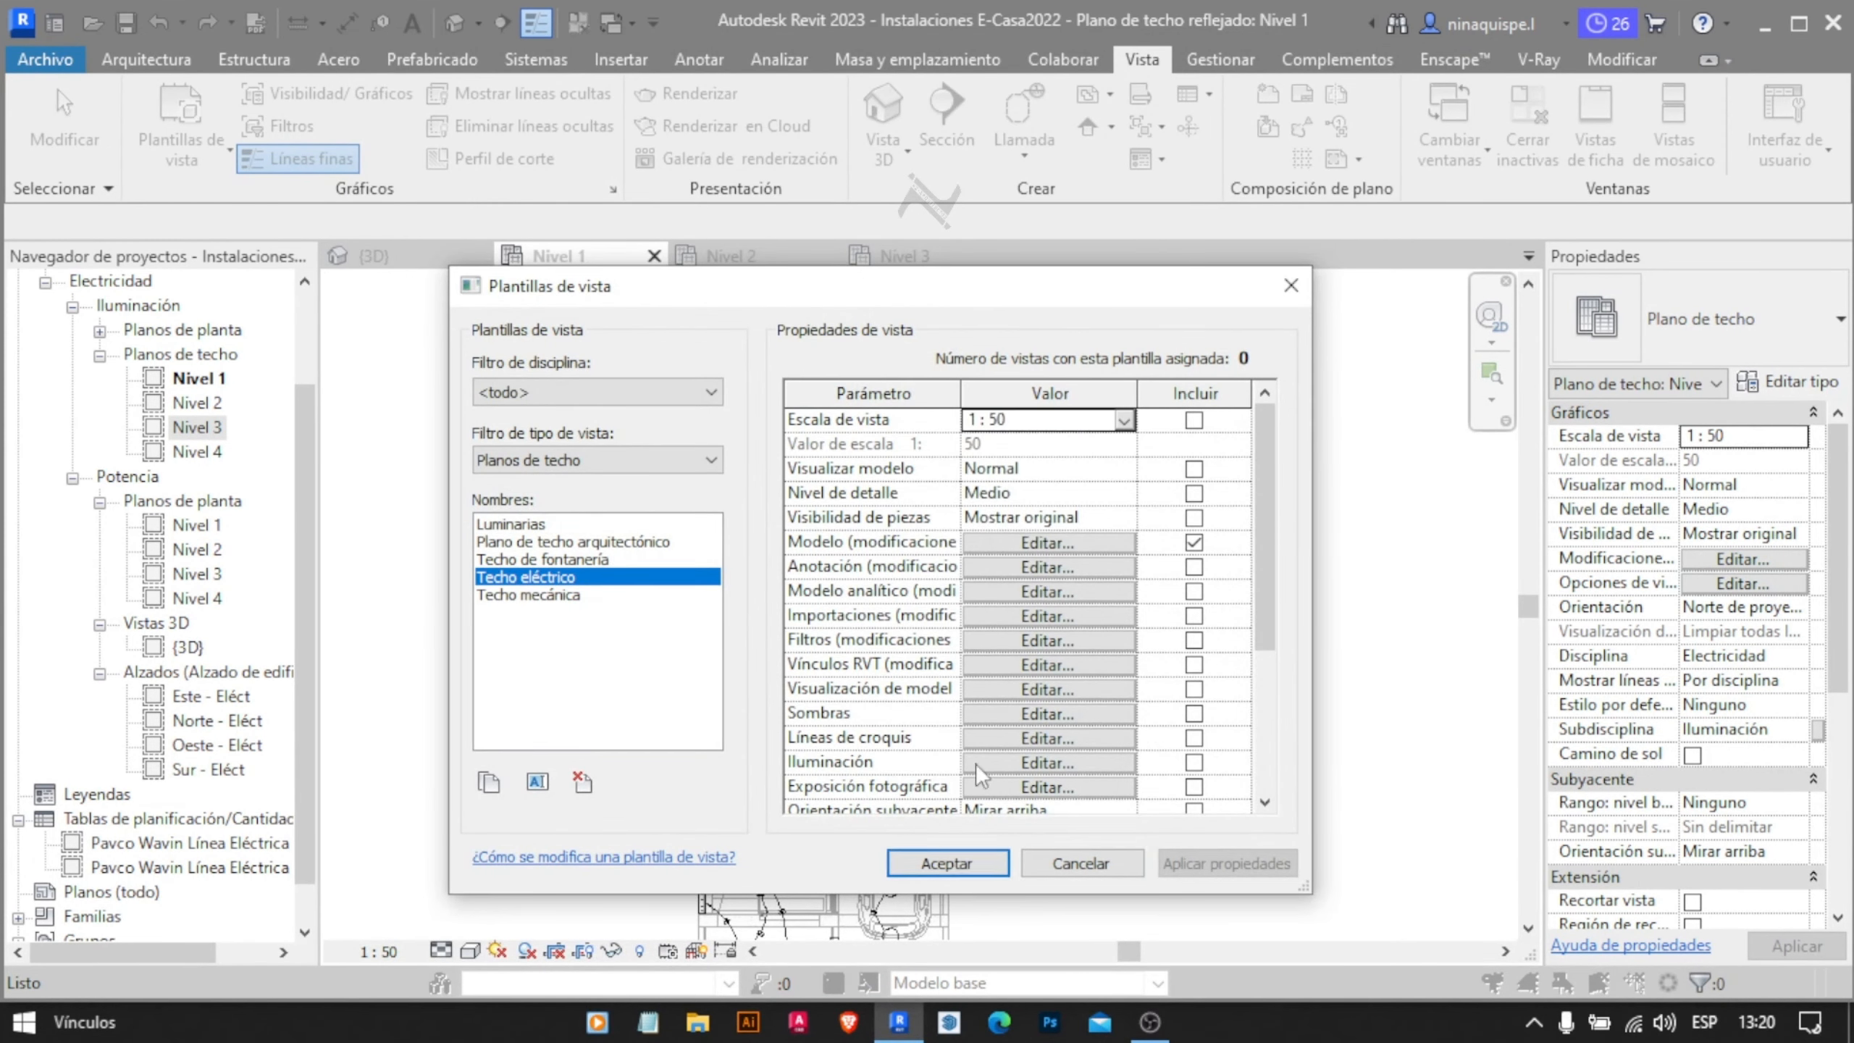
click(905, 862)
Examine the luminaire wiring and conductor tick marks across the whole Nivel 1 ceiling plan
scroll(905, 885, up, 6)
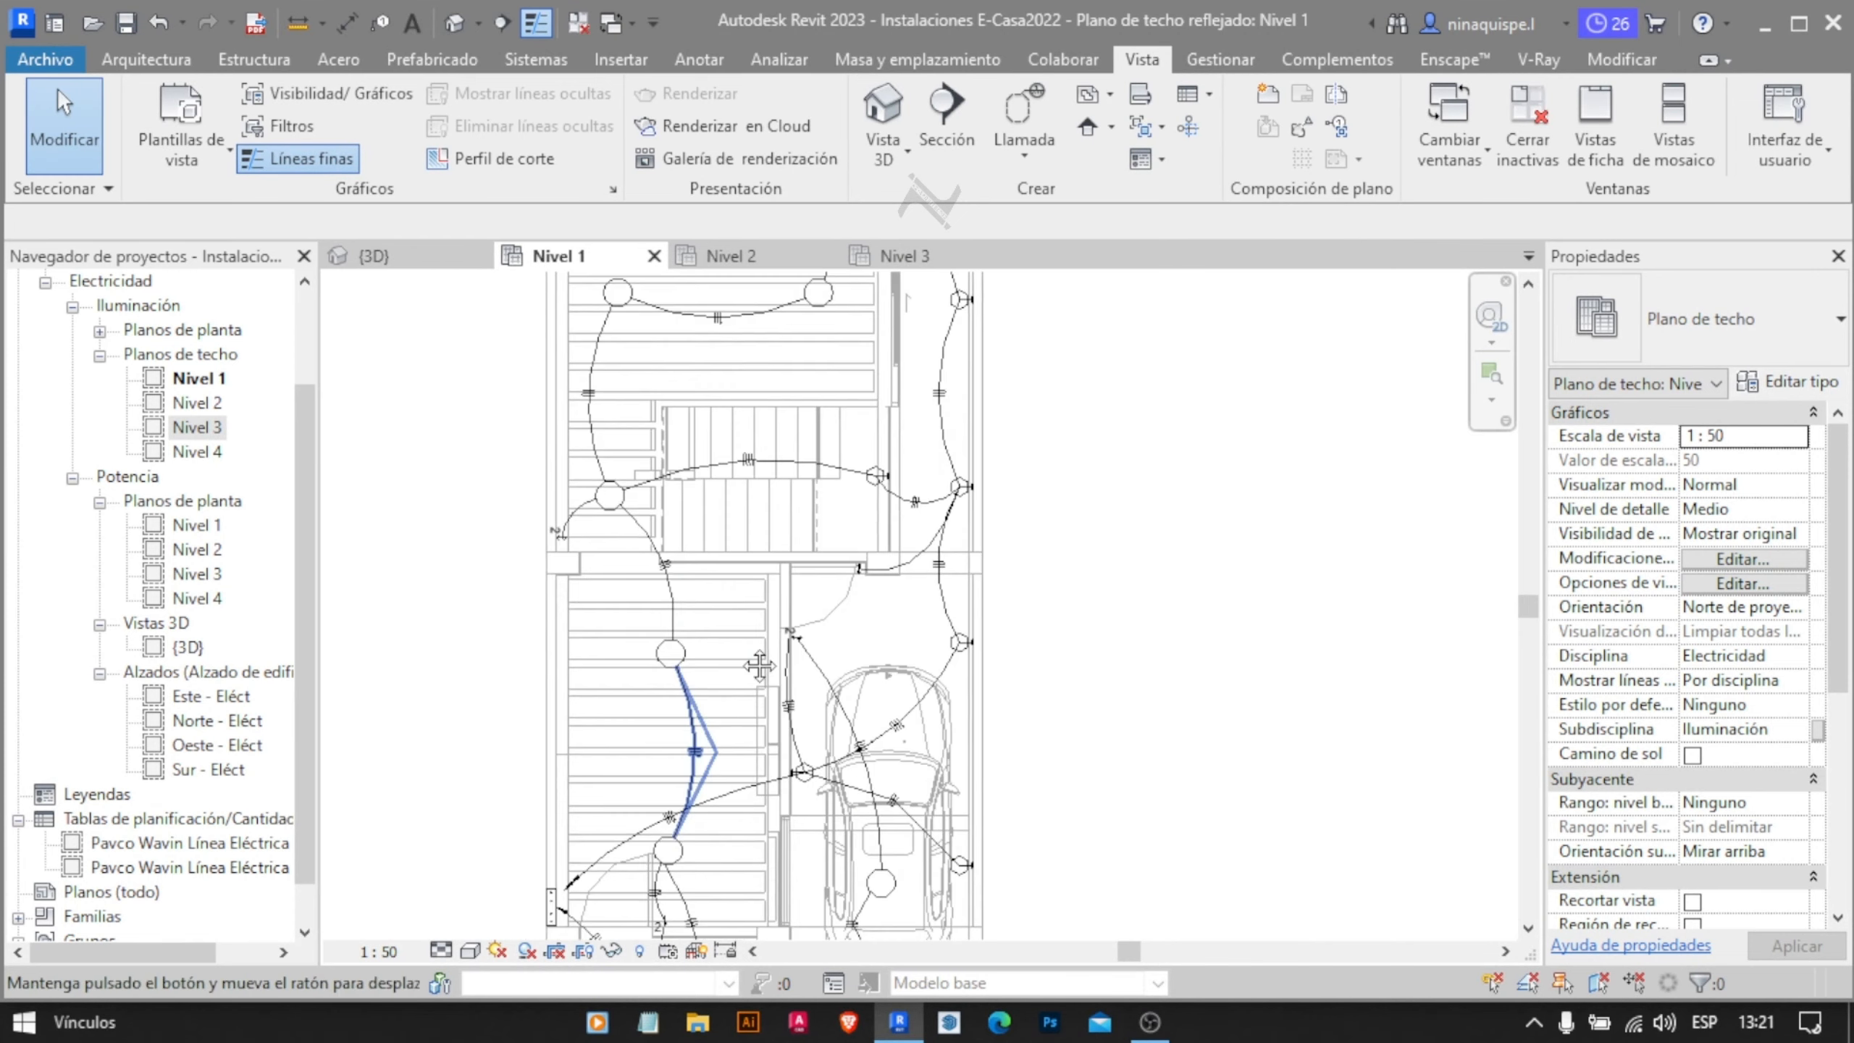
scroll(989, 440, down, 2)
middle_drag(702, 784, 740, 692)
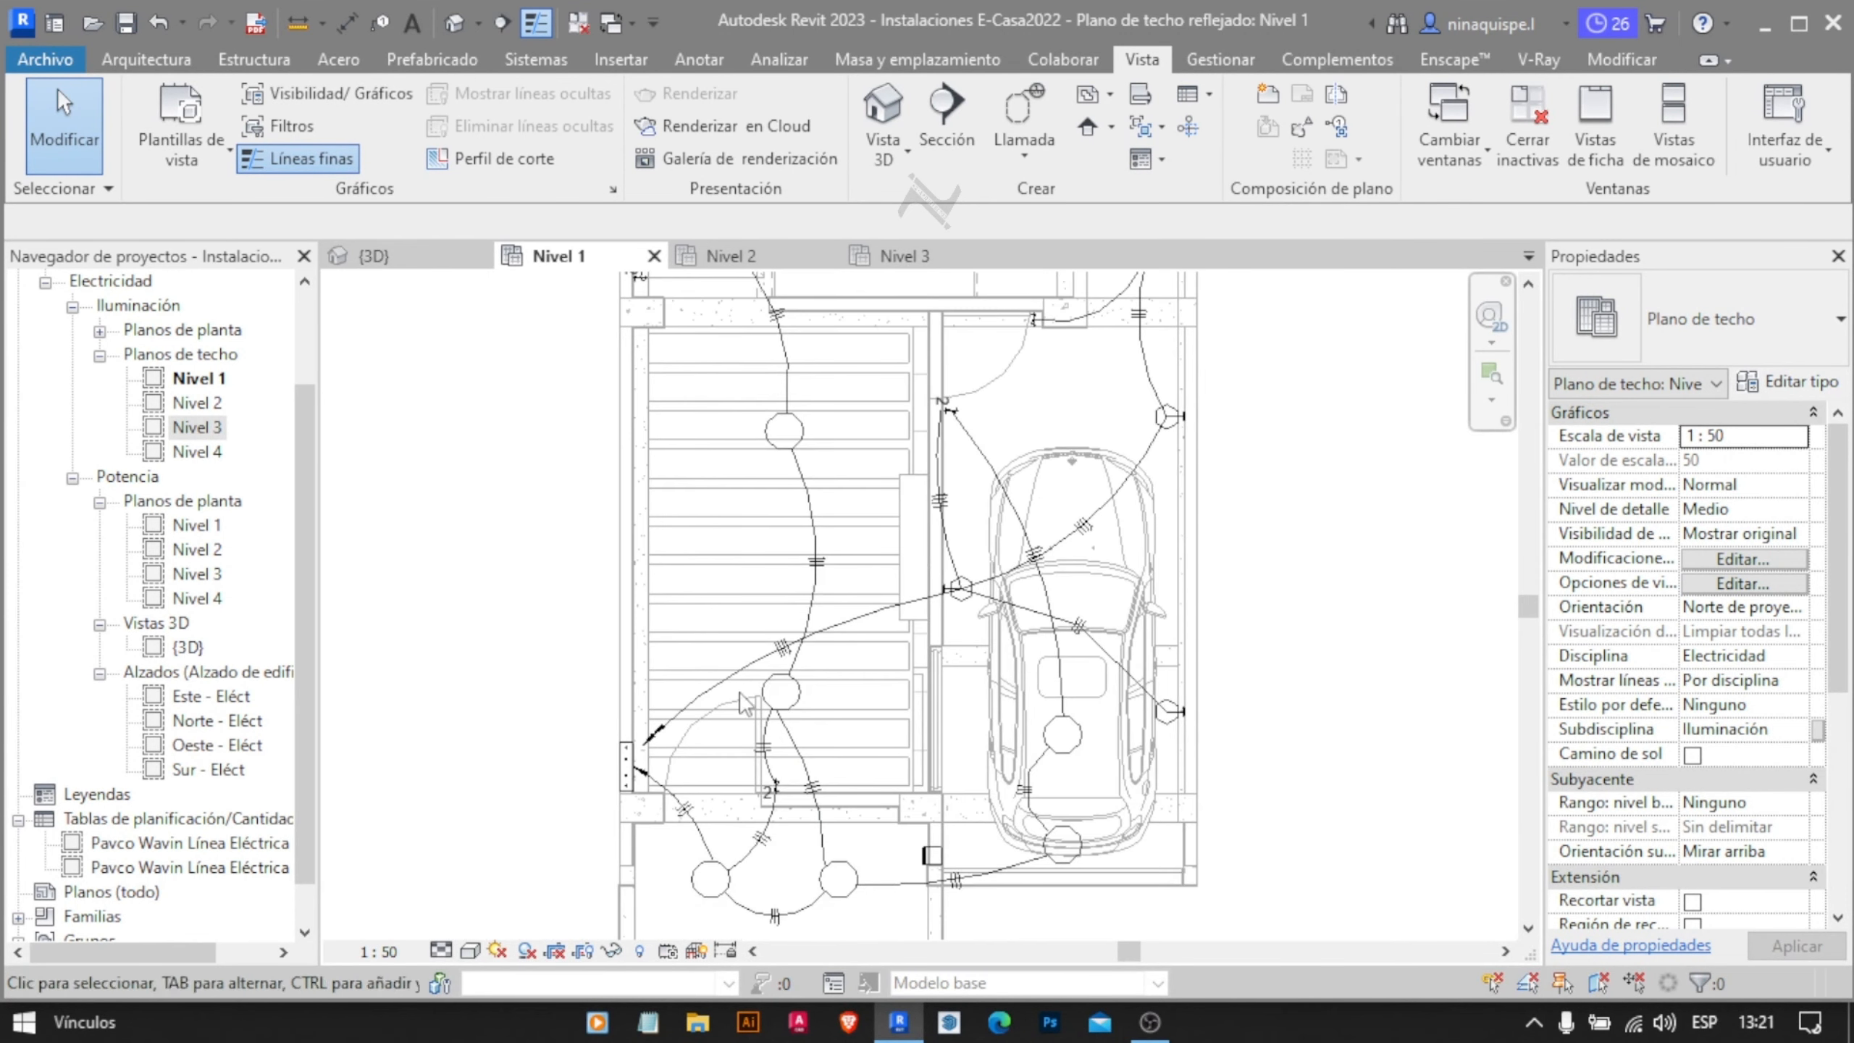
middle_drag(949, 373, 923, 580)
middle_drag(739, 314, 704, 484)
middle_drag(940, 359, 921, 901)
middle_drag(986, 292, 944, 509)
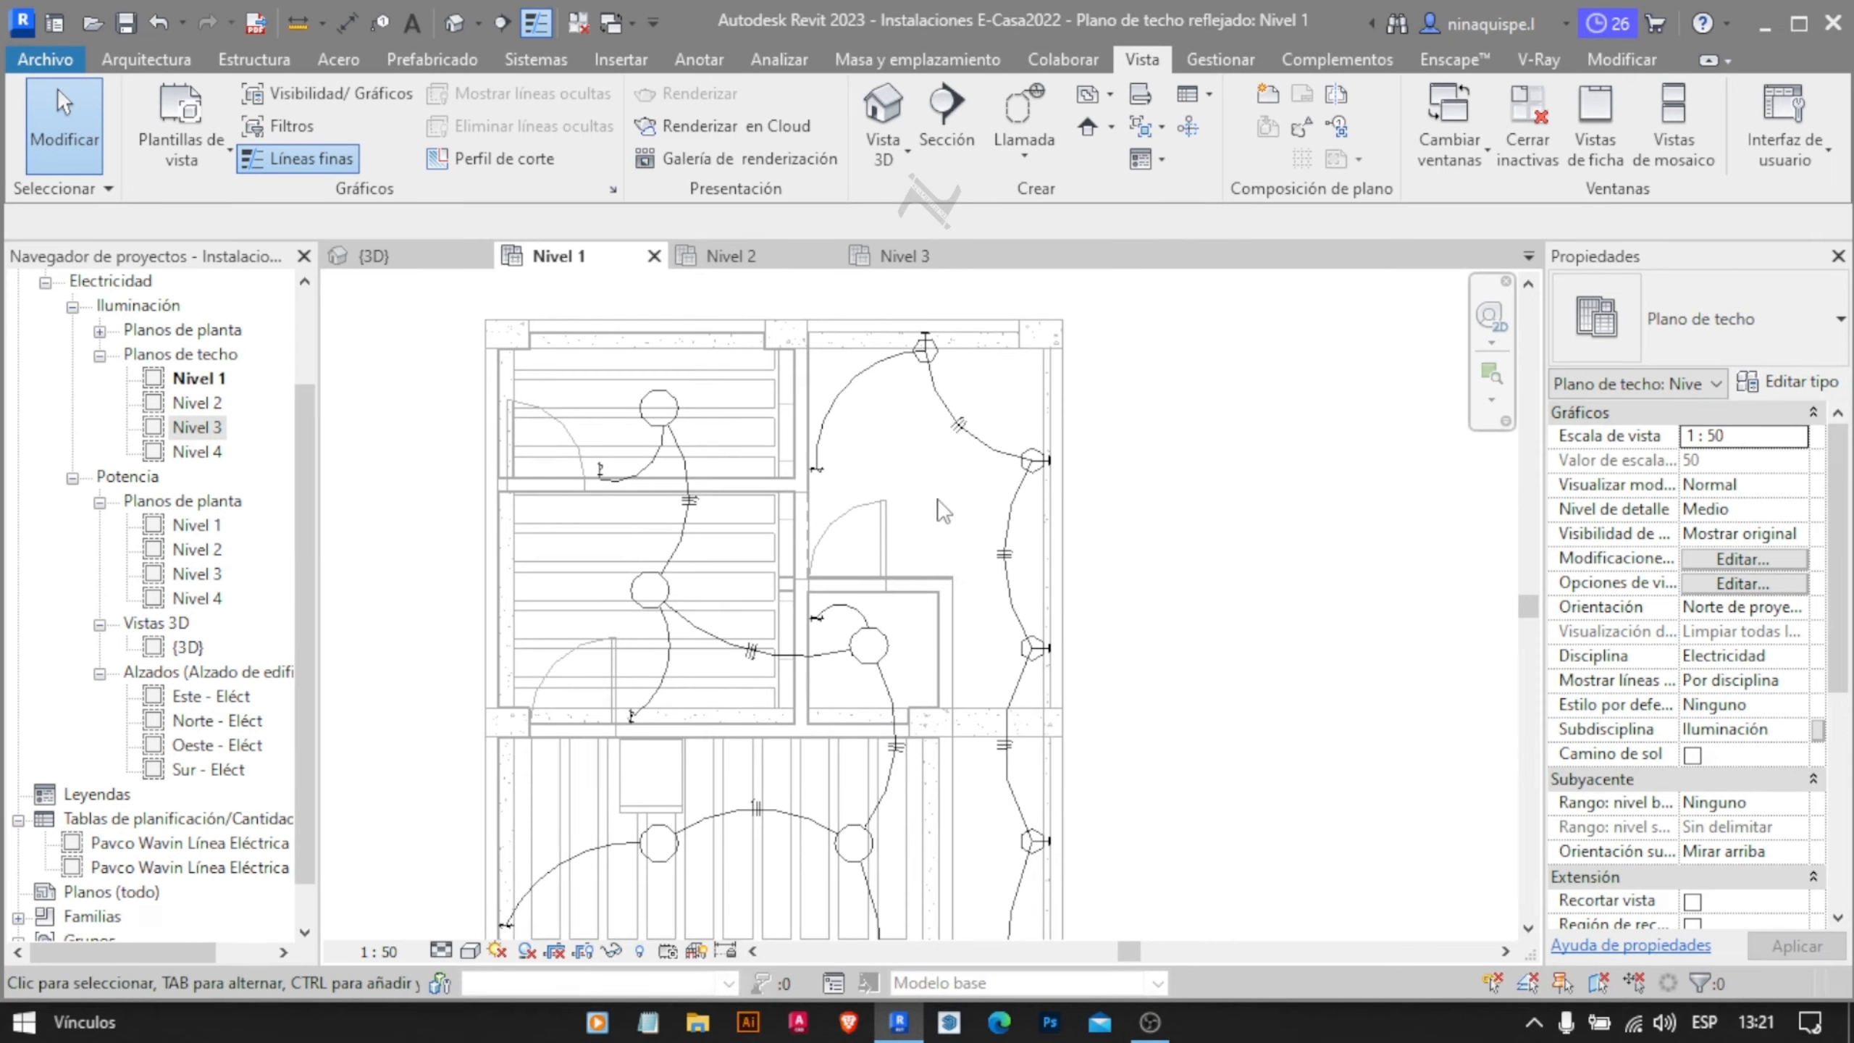
middle_drag(840, 679, 902, 292)
middle_drag(930, 898, 967, 314)
middle_drag(913, 628, 938, 398)
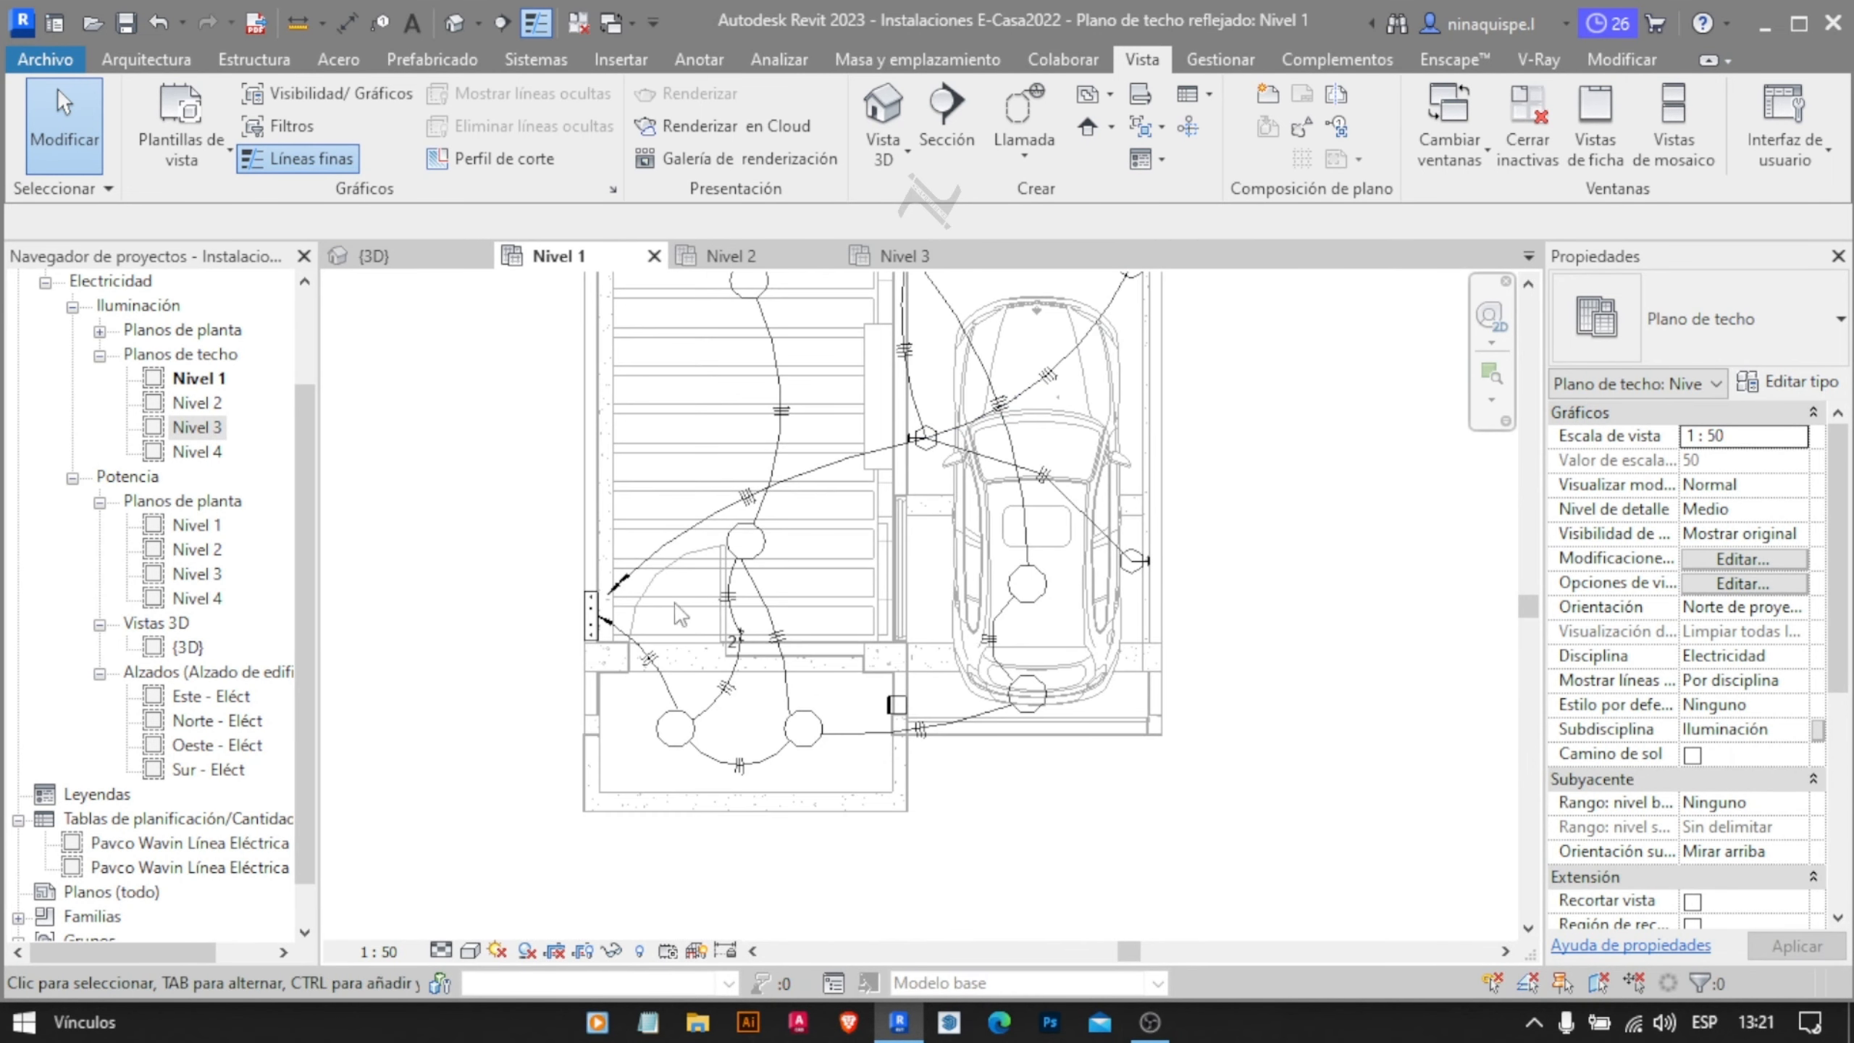
Inspect the home-run wire at the Nivel 1 panel and the wires around it, and clear the selection
scroll(680, 614, up, 5)
click(527, 528)
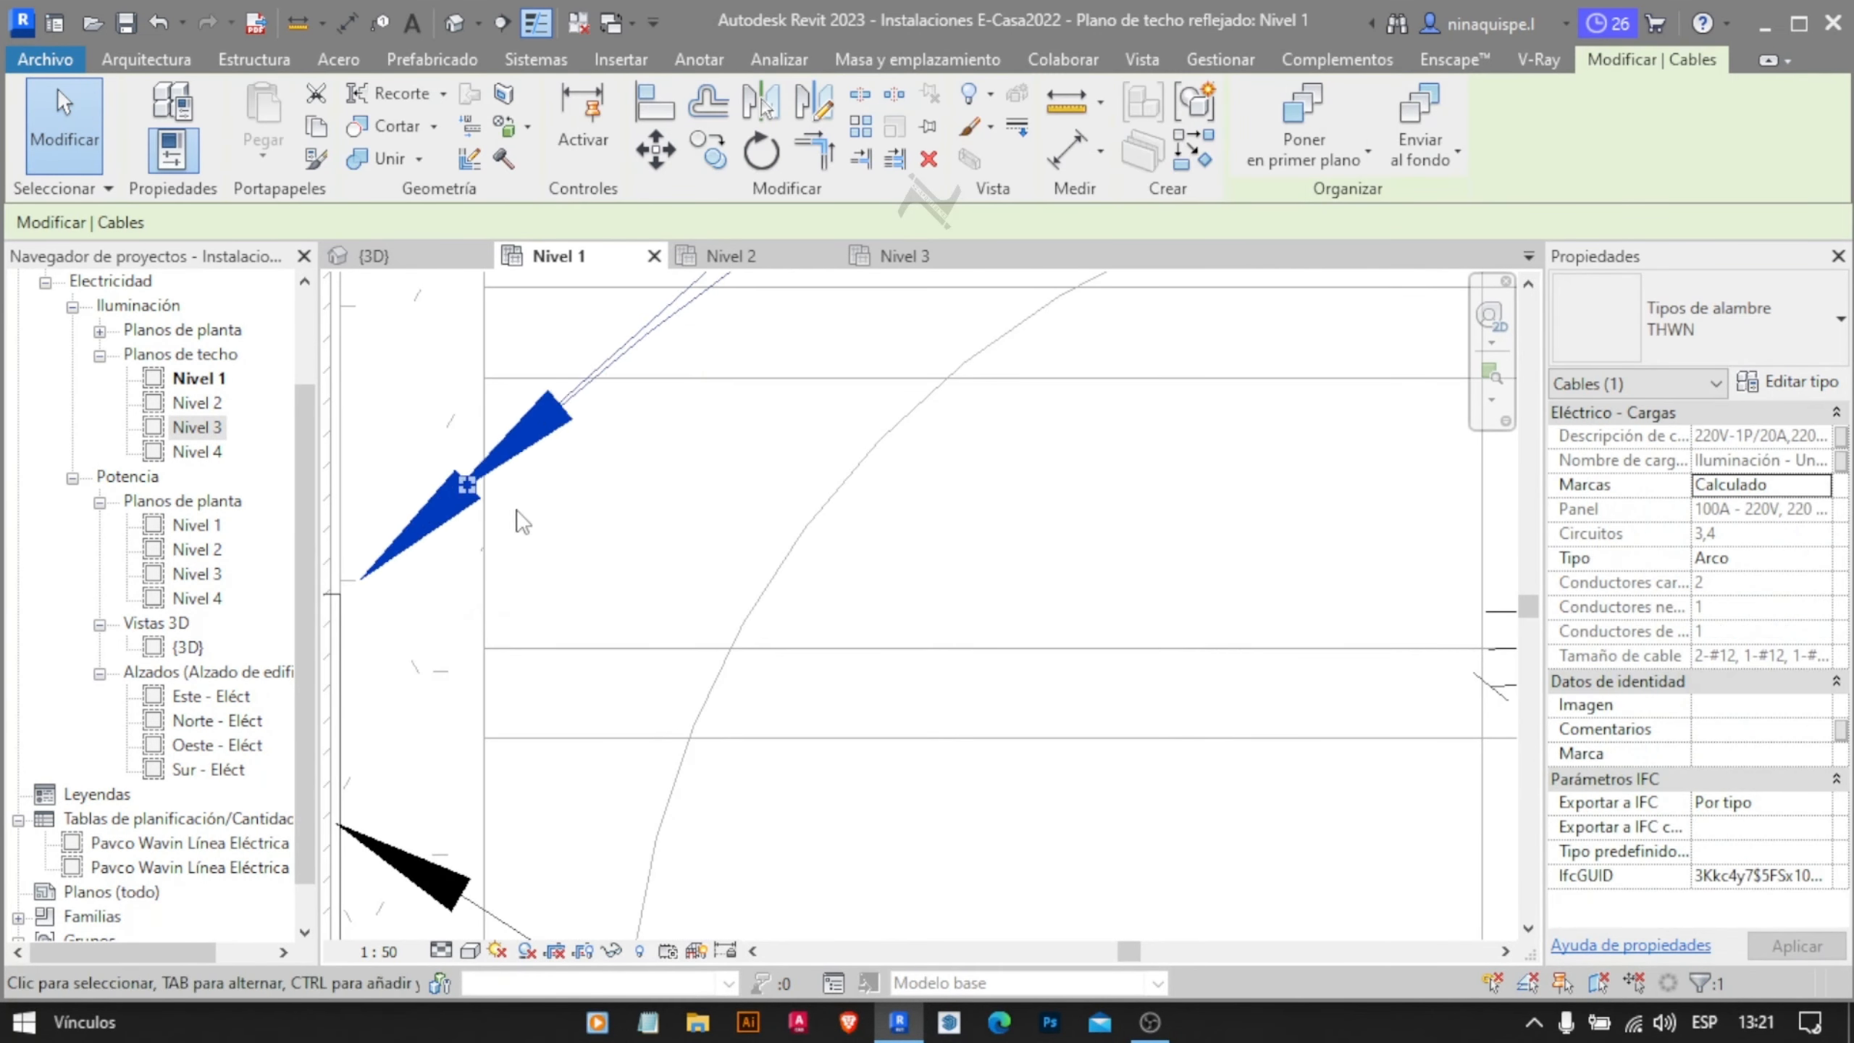
scroll(523, 522, down, 7)
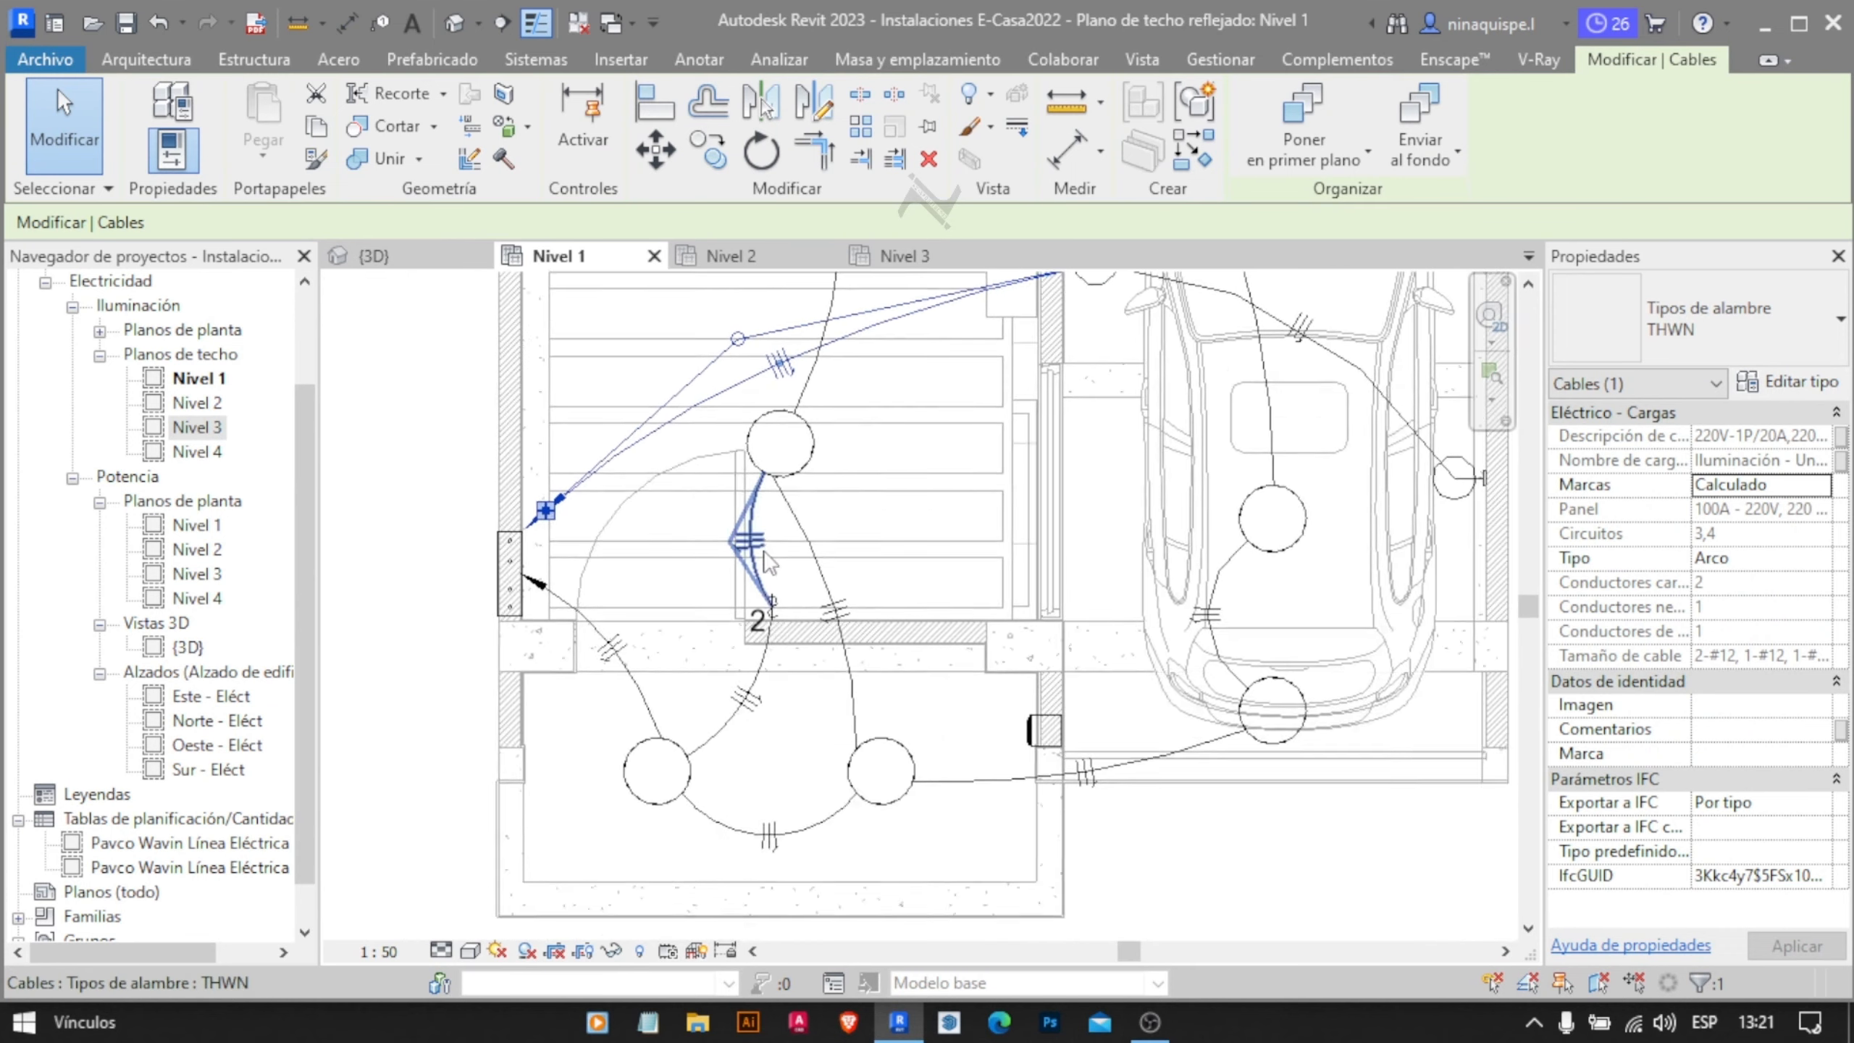
middle_drag(763, 551, 675, 760)
key(Tab)
key(Tab)
key(Tab)
key(Tab)
key(Tab)
click(880, 514)
scroll(880, 513, down, 3)
middle_drag(977, 428, 927, 632)
click(1135, 706)
middle_drag(1135, 705, 1178, 780)
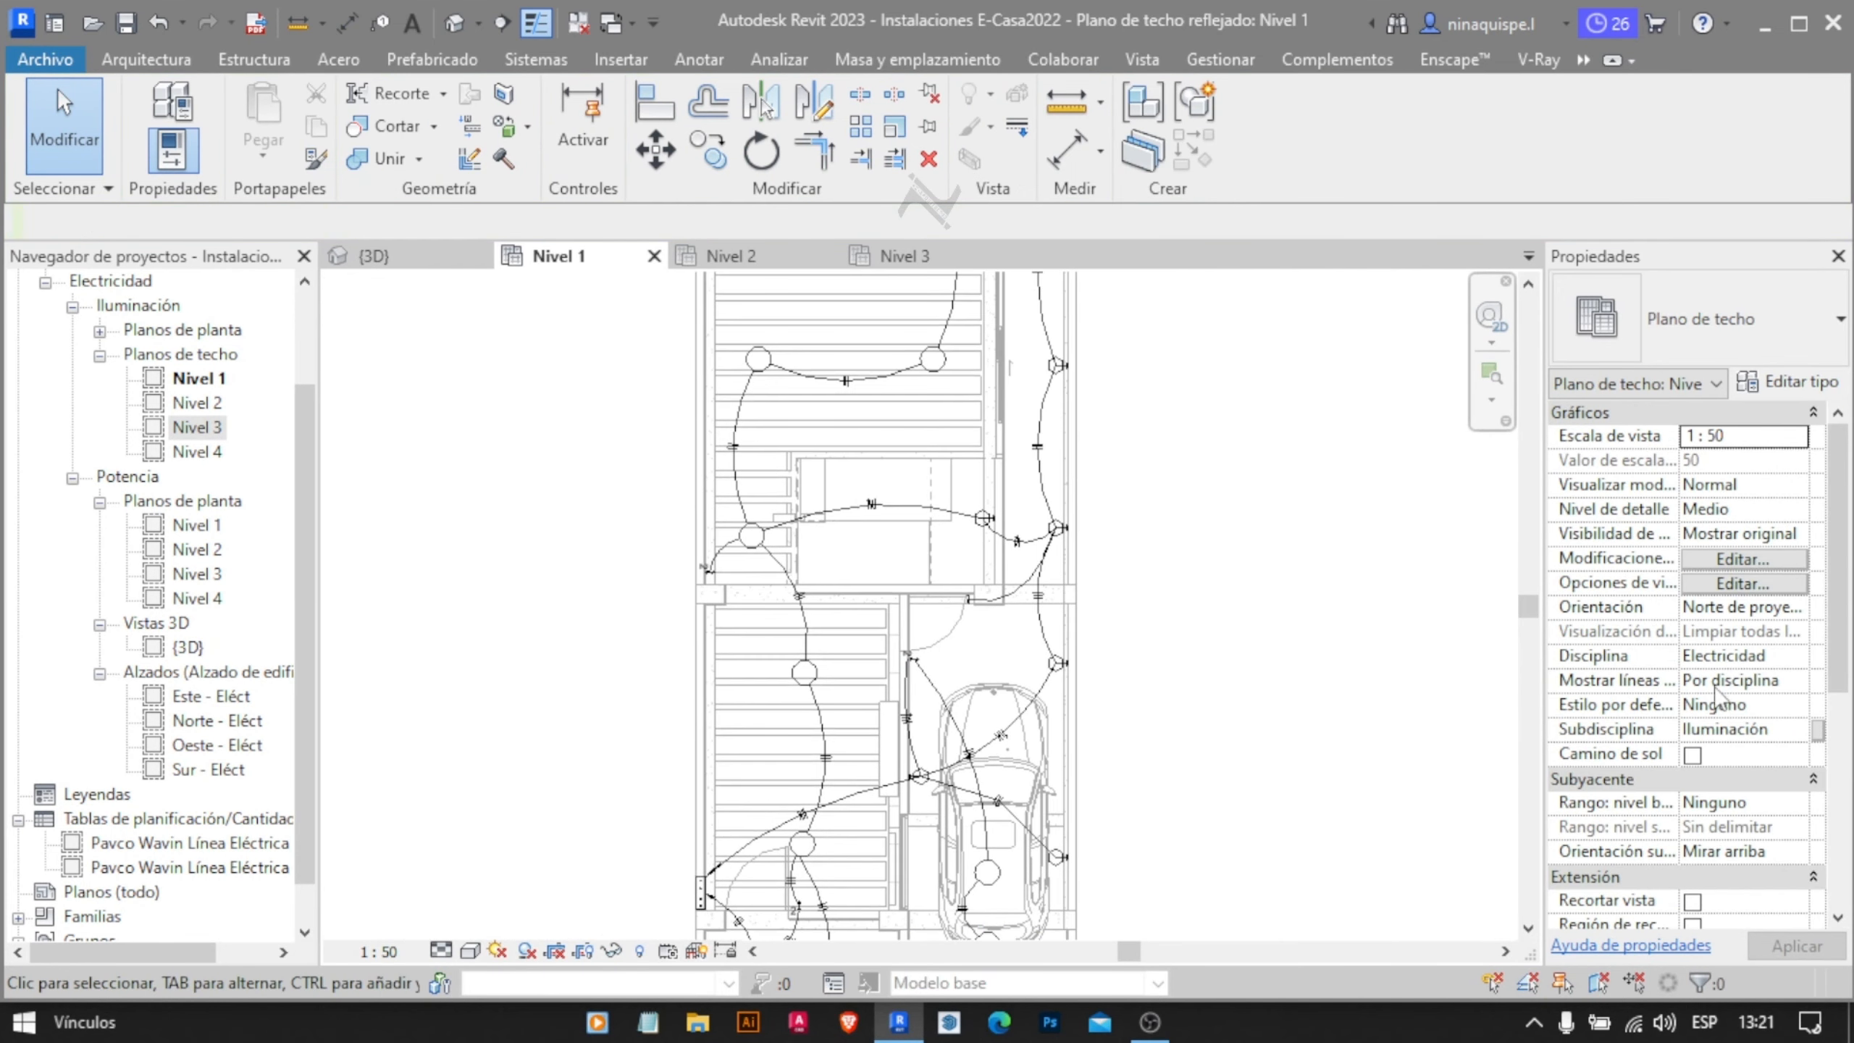
middle_drag(1045, 725, 1201, 725)
scroll(1201, 725, up, 3)
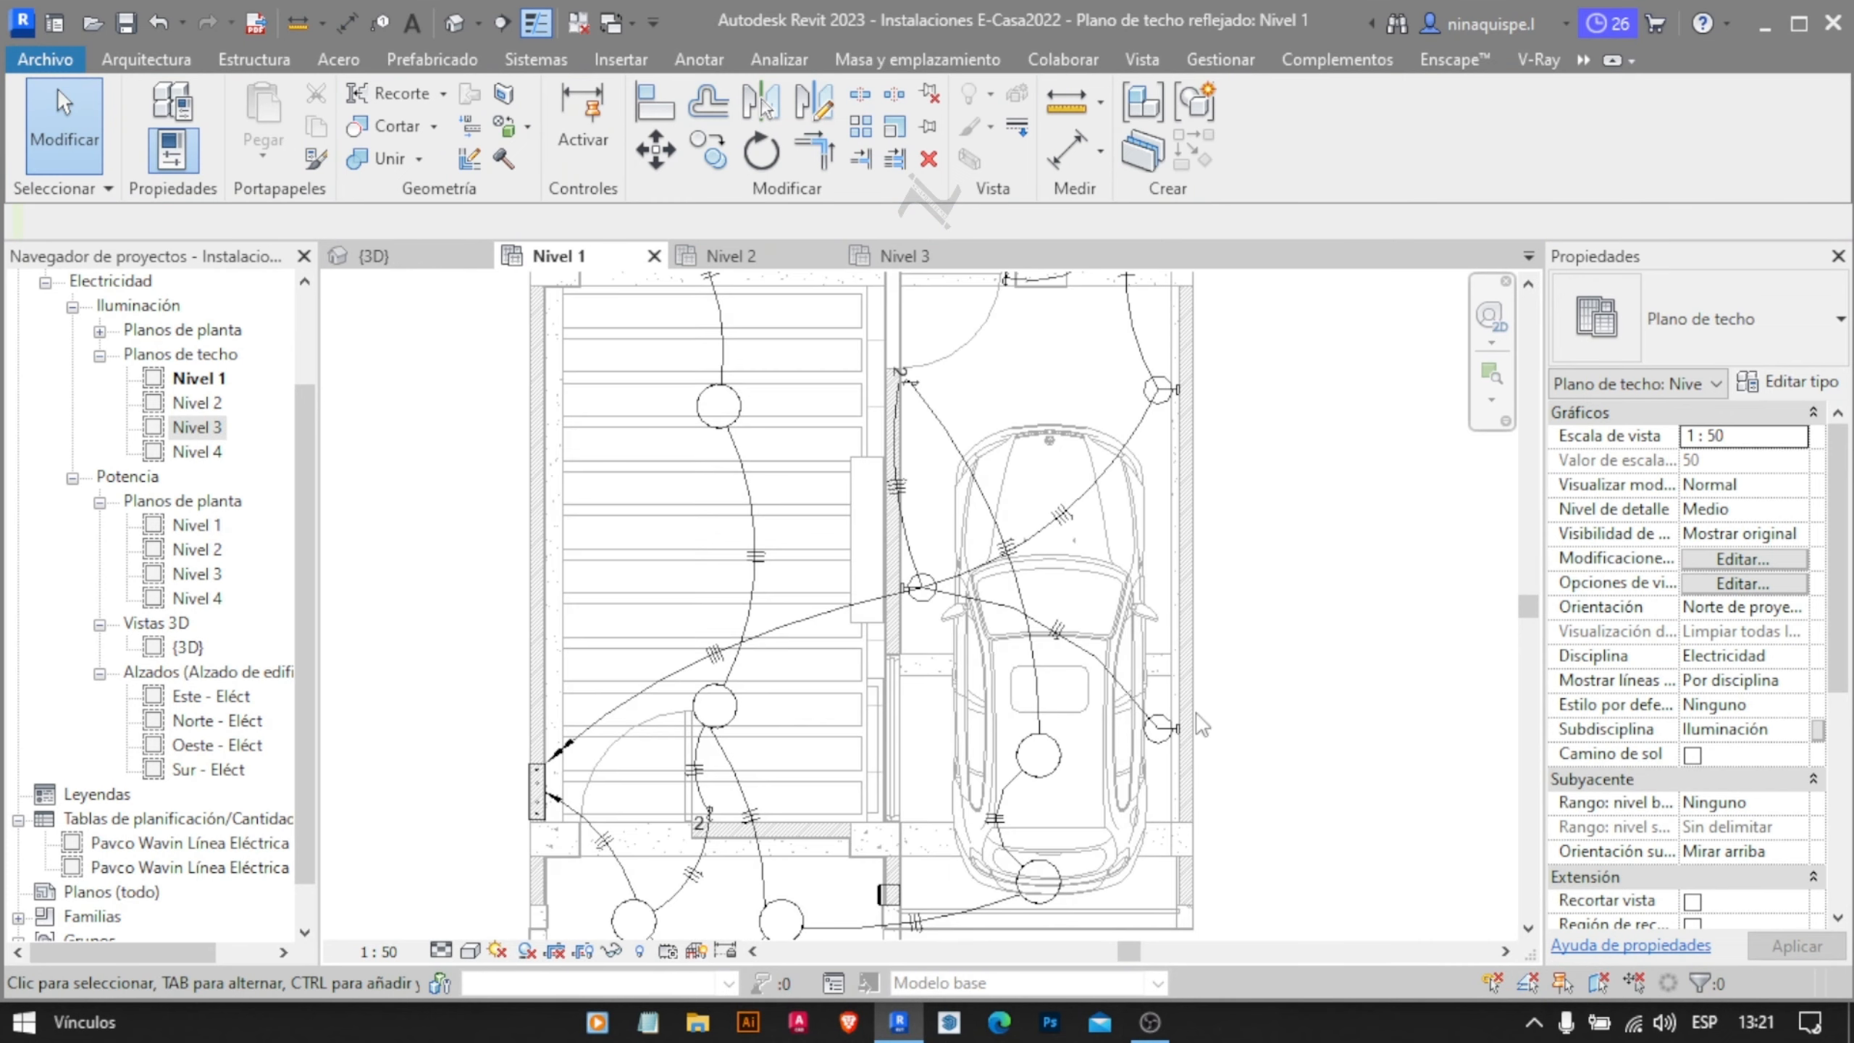
Assign the Luminarias view template to the Nivel 2 ceiling plan
double_click(197, 402)
scroll(1679, 658, down, 5)
click(1743, 900)
click(524, 541)
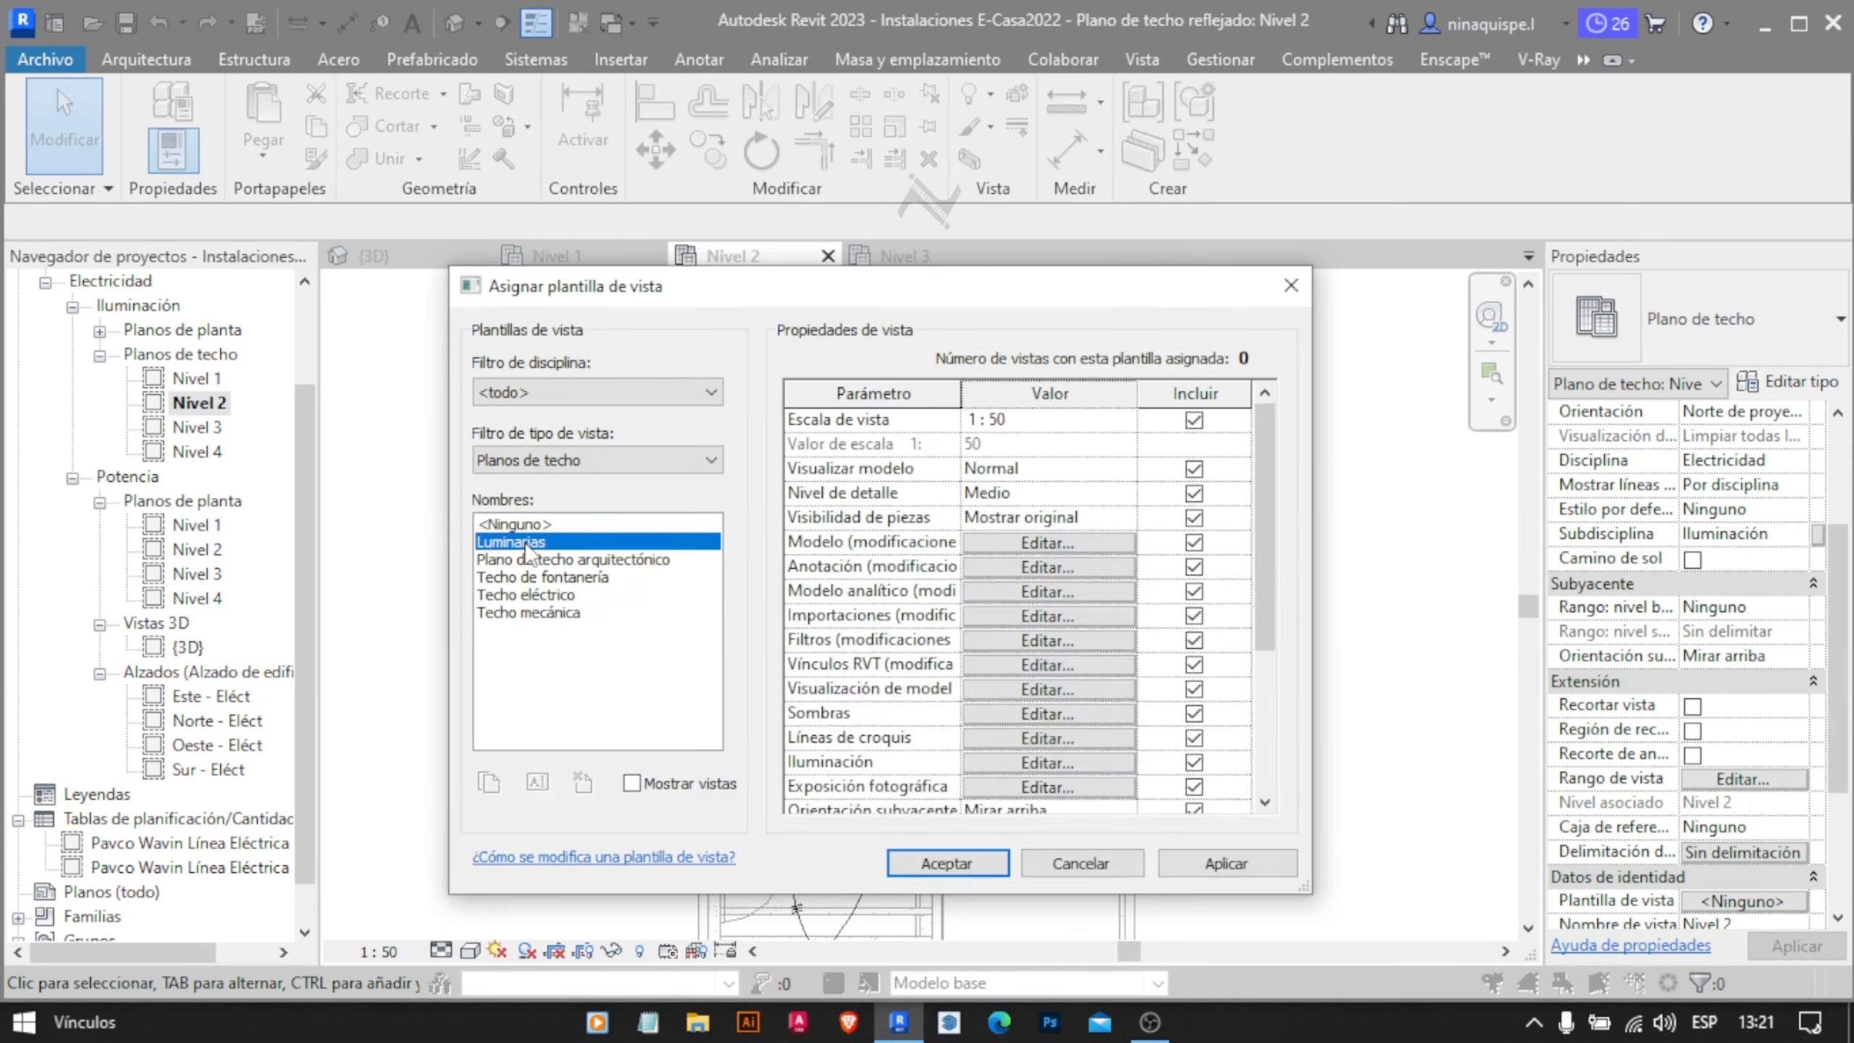
click(947, 863)
Assign the Luminarias view template to the Nivel 3 ceiling plan
double_click(183, 431)
click(1737, 900)
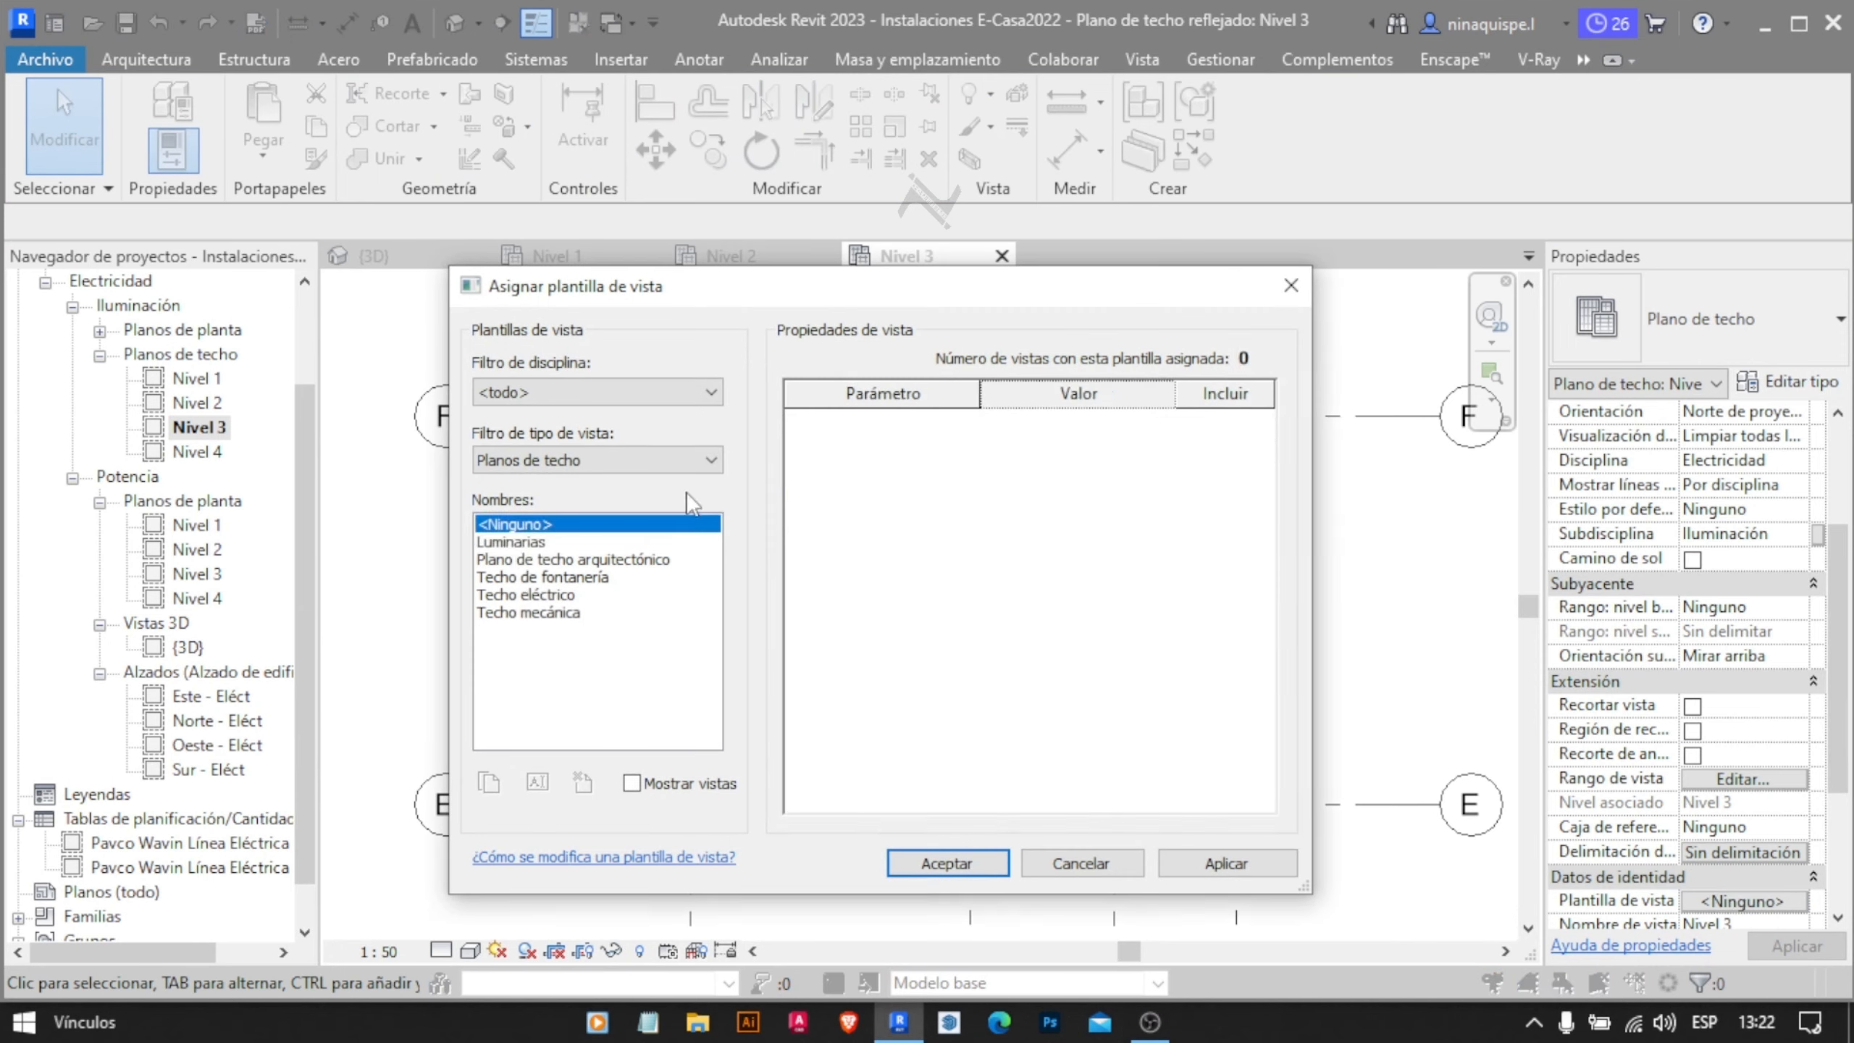
click(524, 541)
click(947, 862)
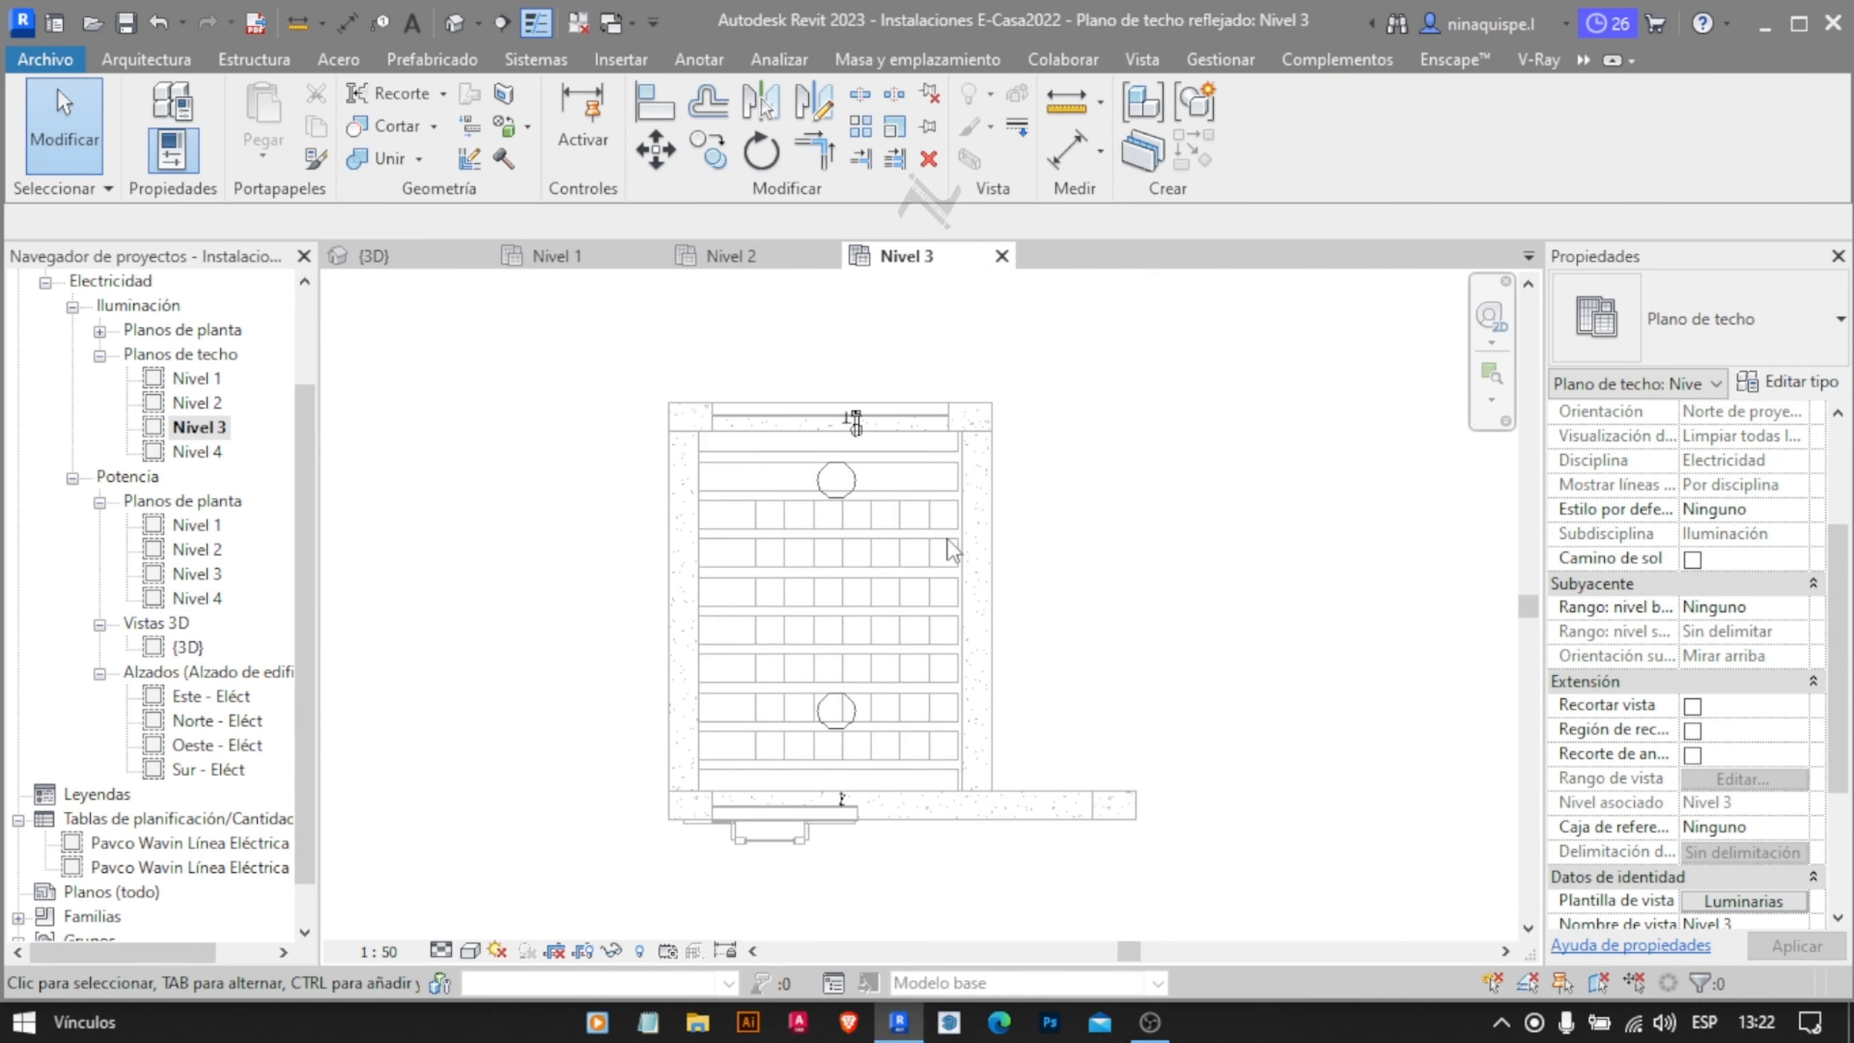
Create a view template named Tomacorrientes from the Nivel 1 power floor plan, excluding parameters other than view scale and model overrides
double_click(198, 525)
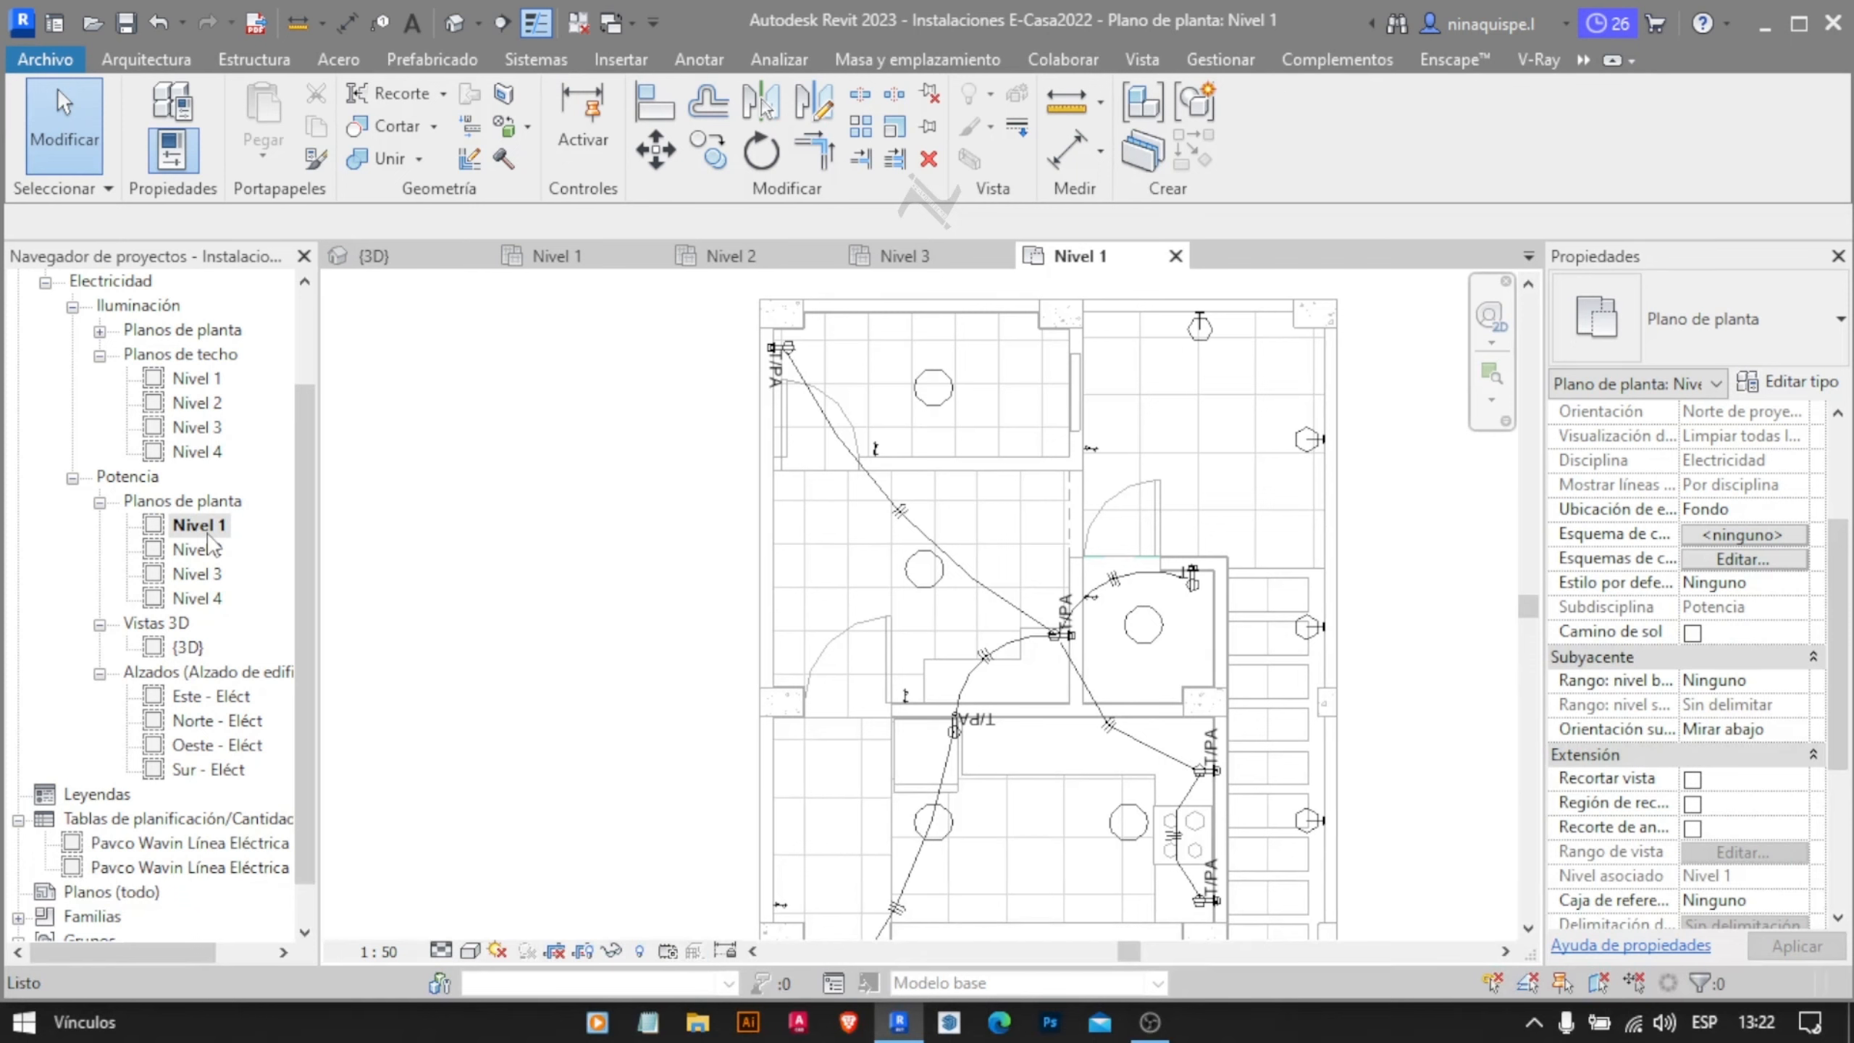
scroll(974, 659, down, 3)
middle_drag(974, 660, 787, 357)
scroll(792, 365, up, 2)
click(1142, 60)
click(200, 170)
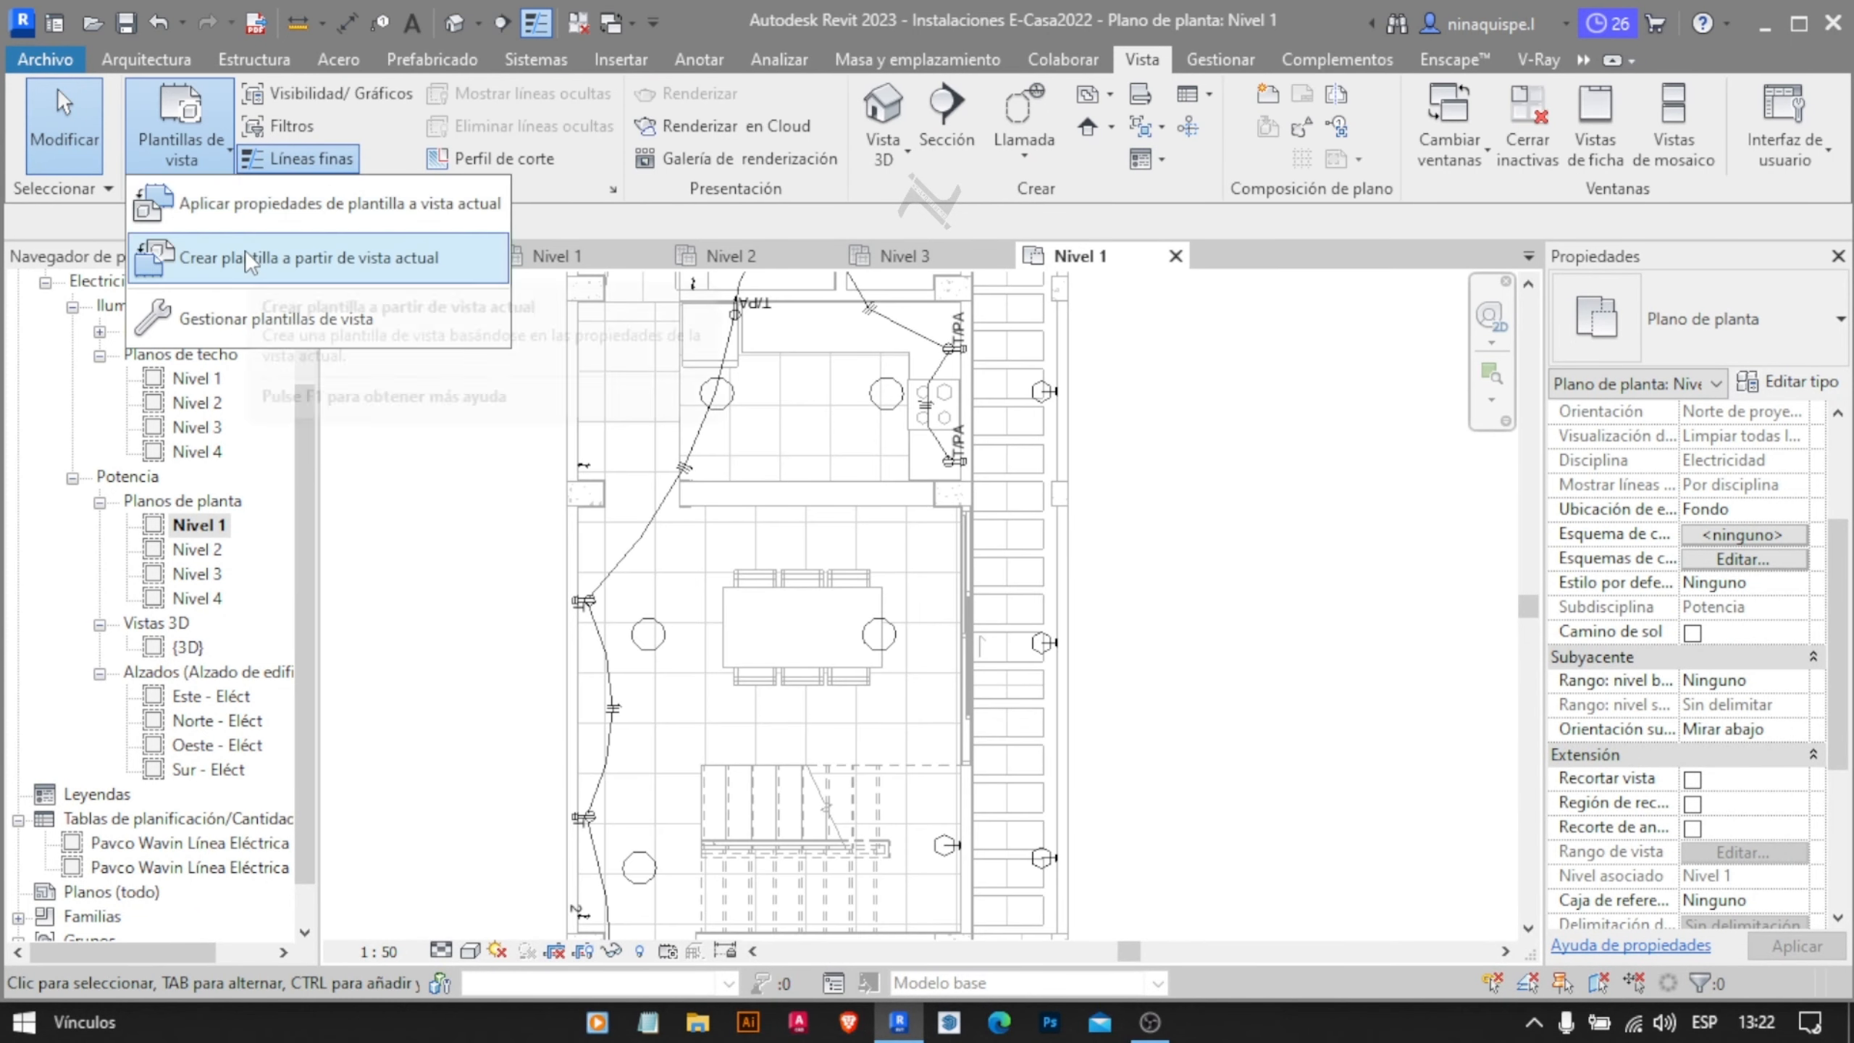
click(246, 251)
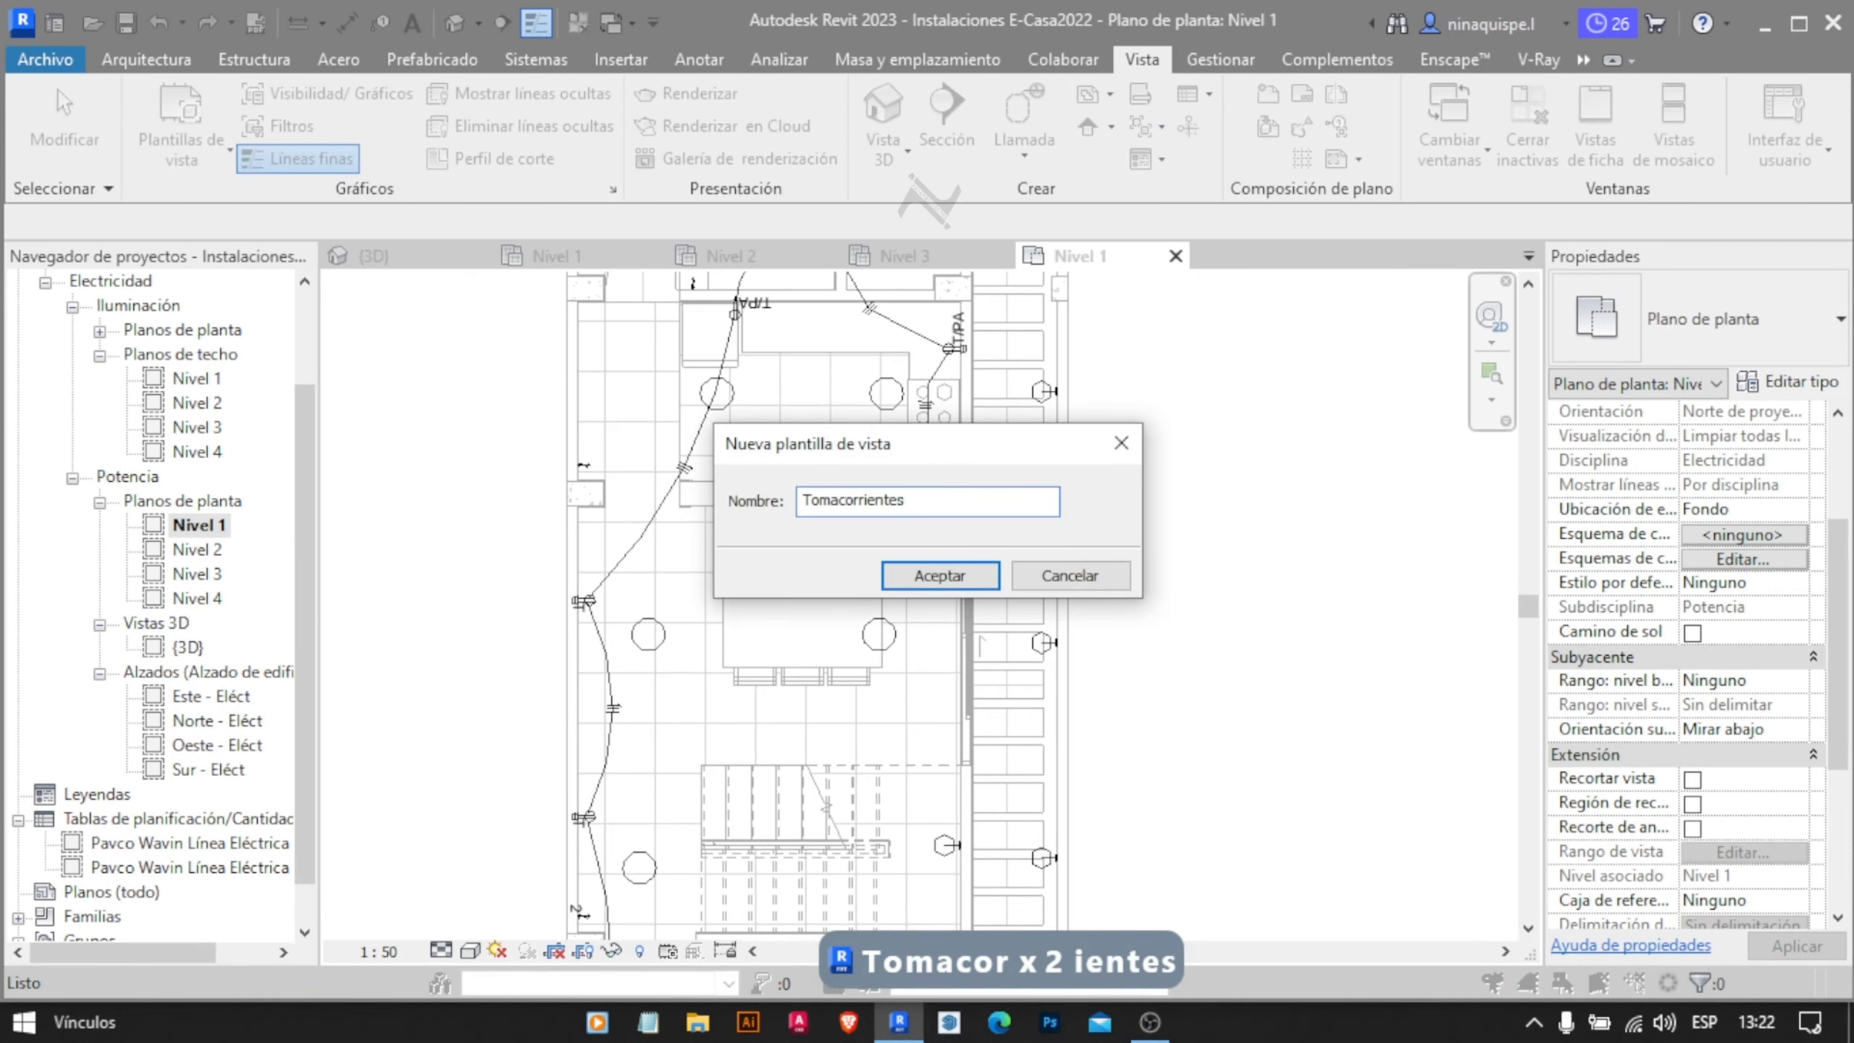
key(Return)
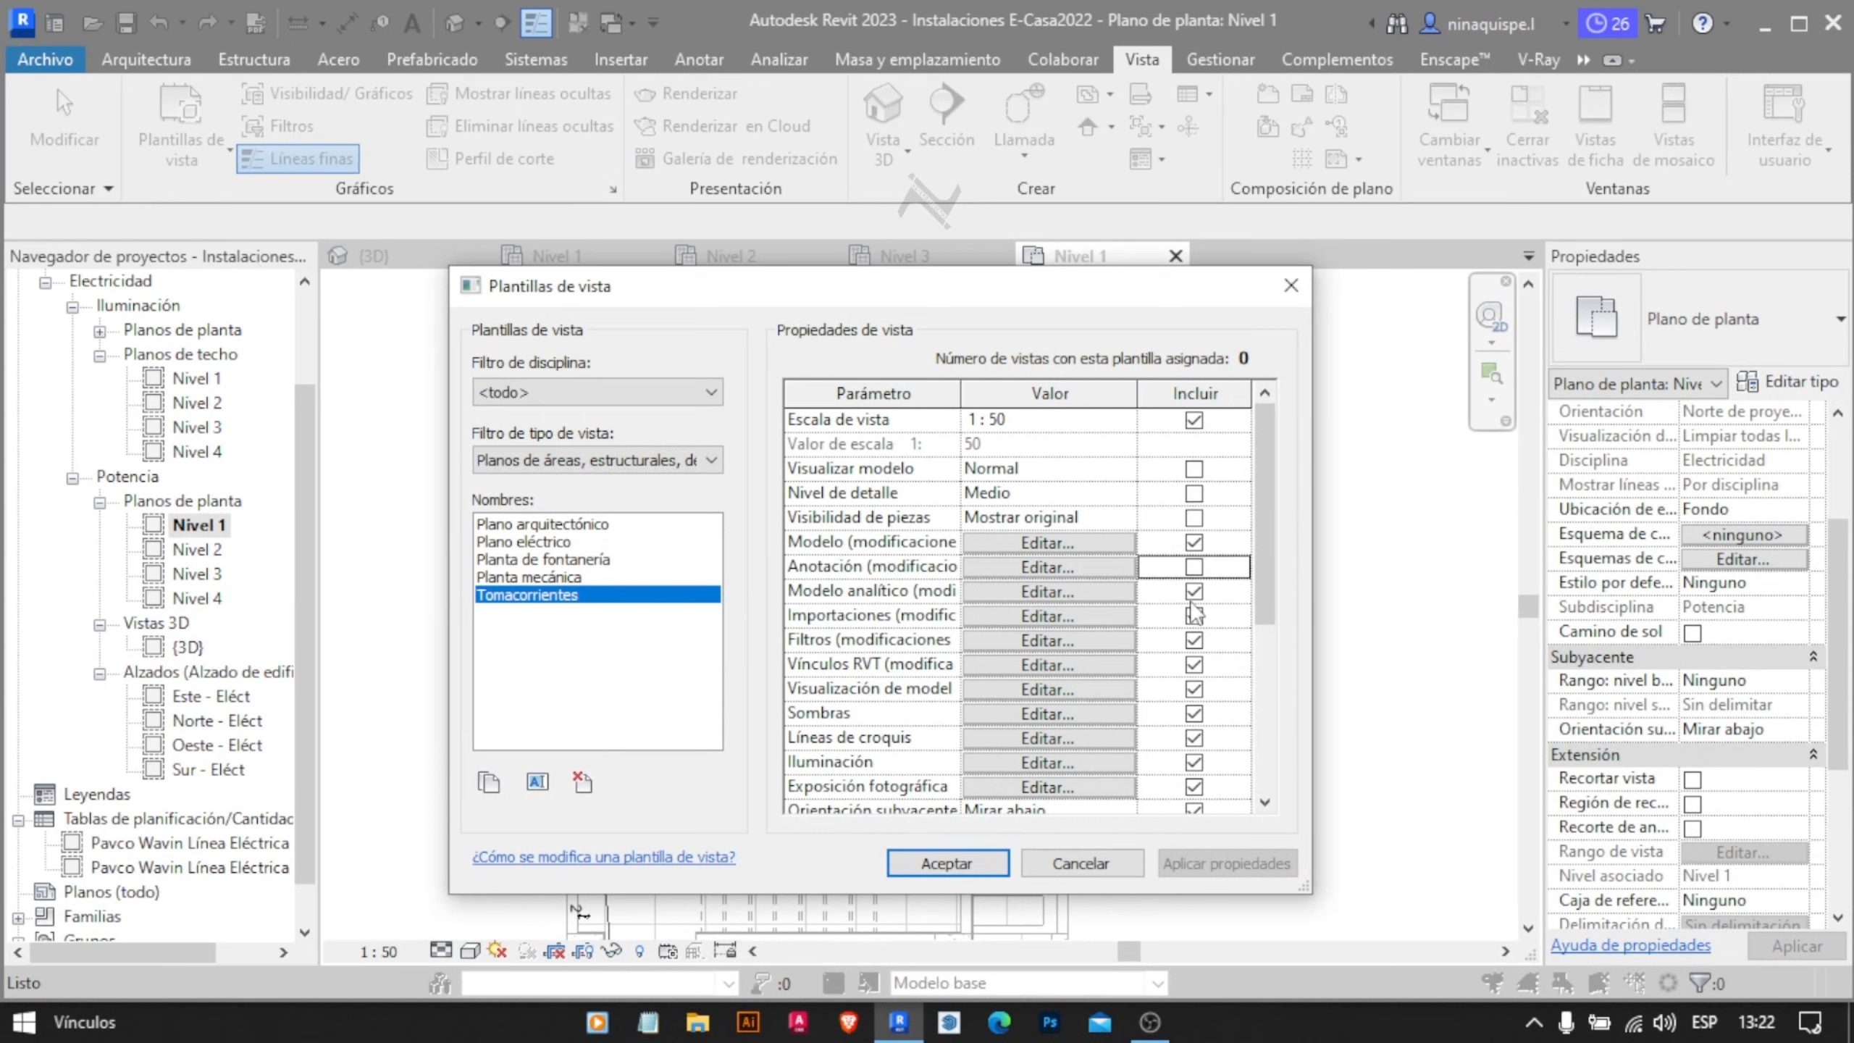
scroll(1197, 620, down, 4)
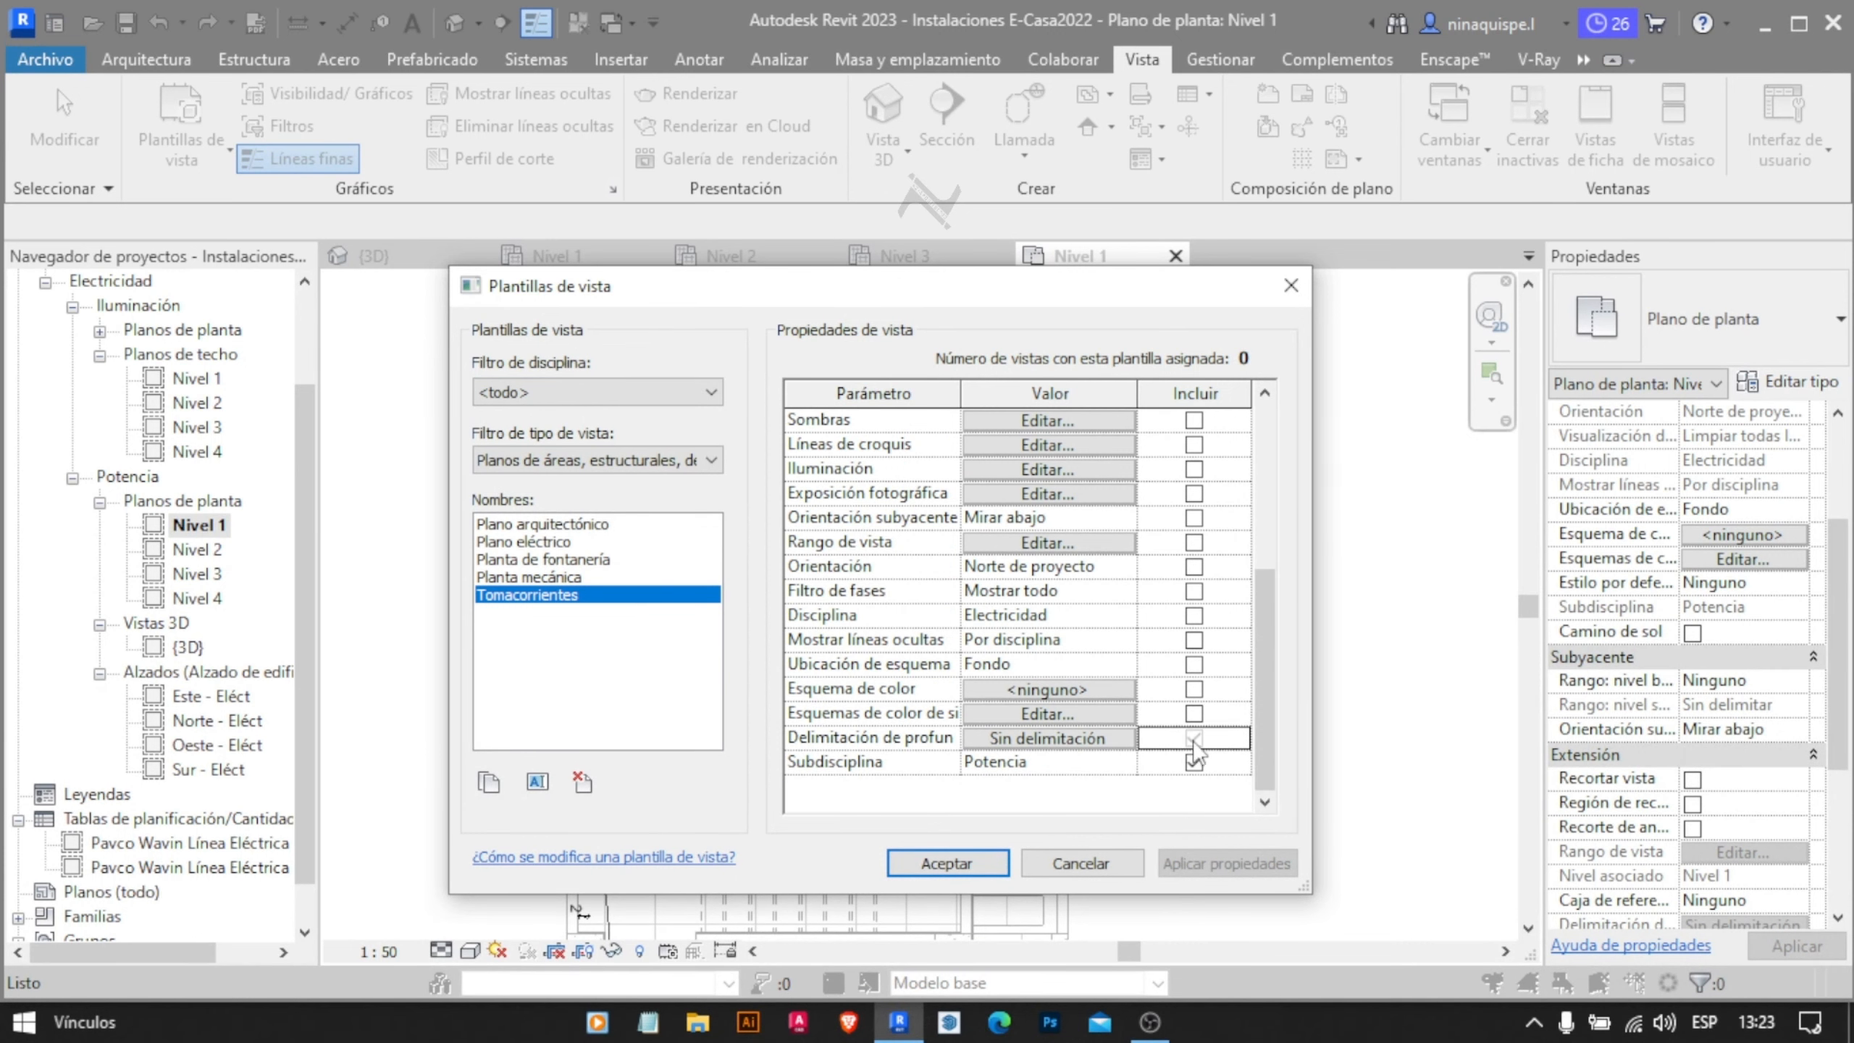
click(946, 863)
Turn off the Luminarias model category in the Plano eléctrico template assigned to the Nivel 1 power plan, and apply the template
scroll(1679, 658, down, 4)
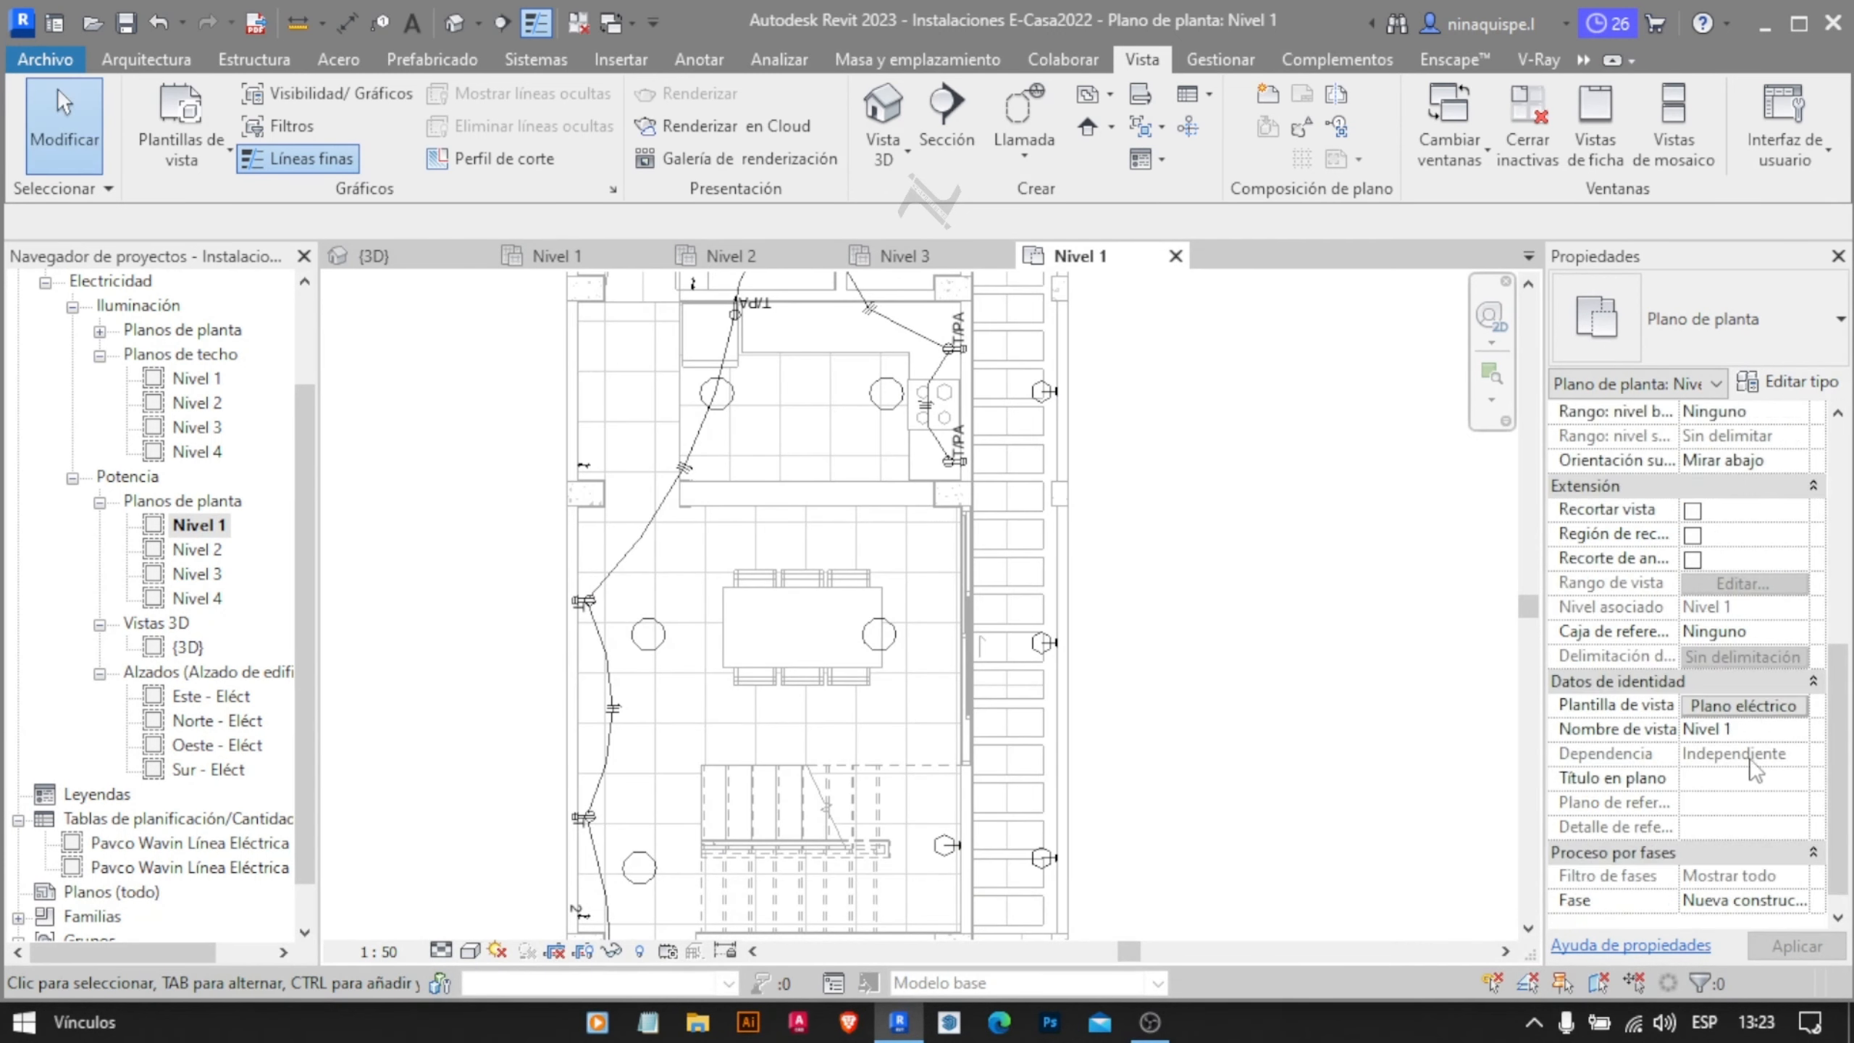
click(1743, 705)
click(1048, 538)
click(614, 511)
scroll(615, 517, down, 13)
click(421, 675)
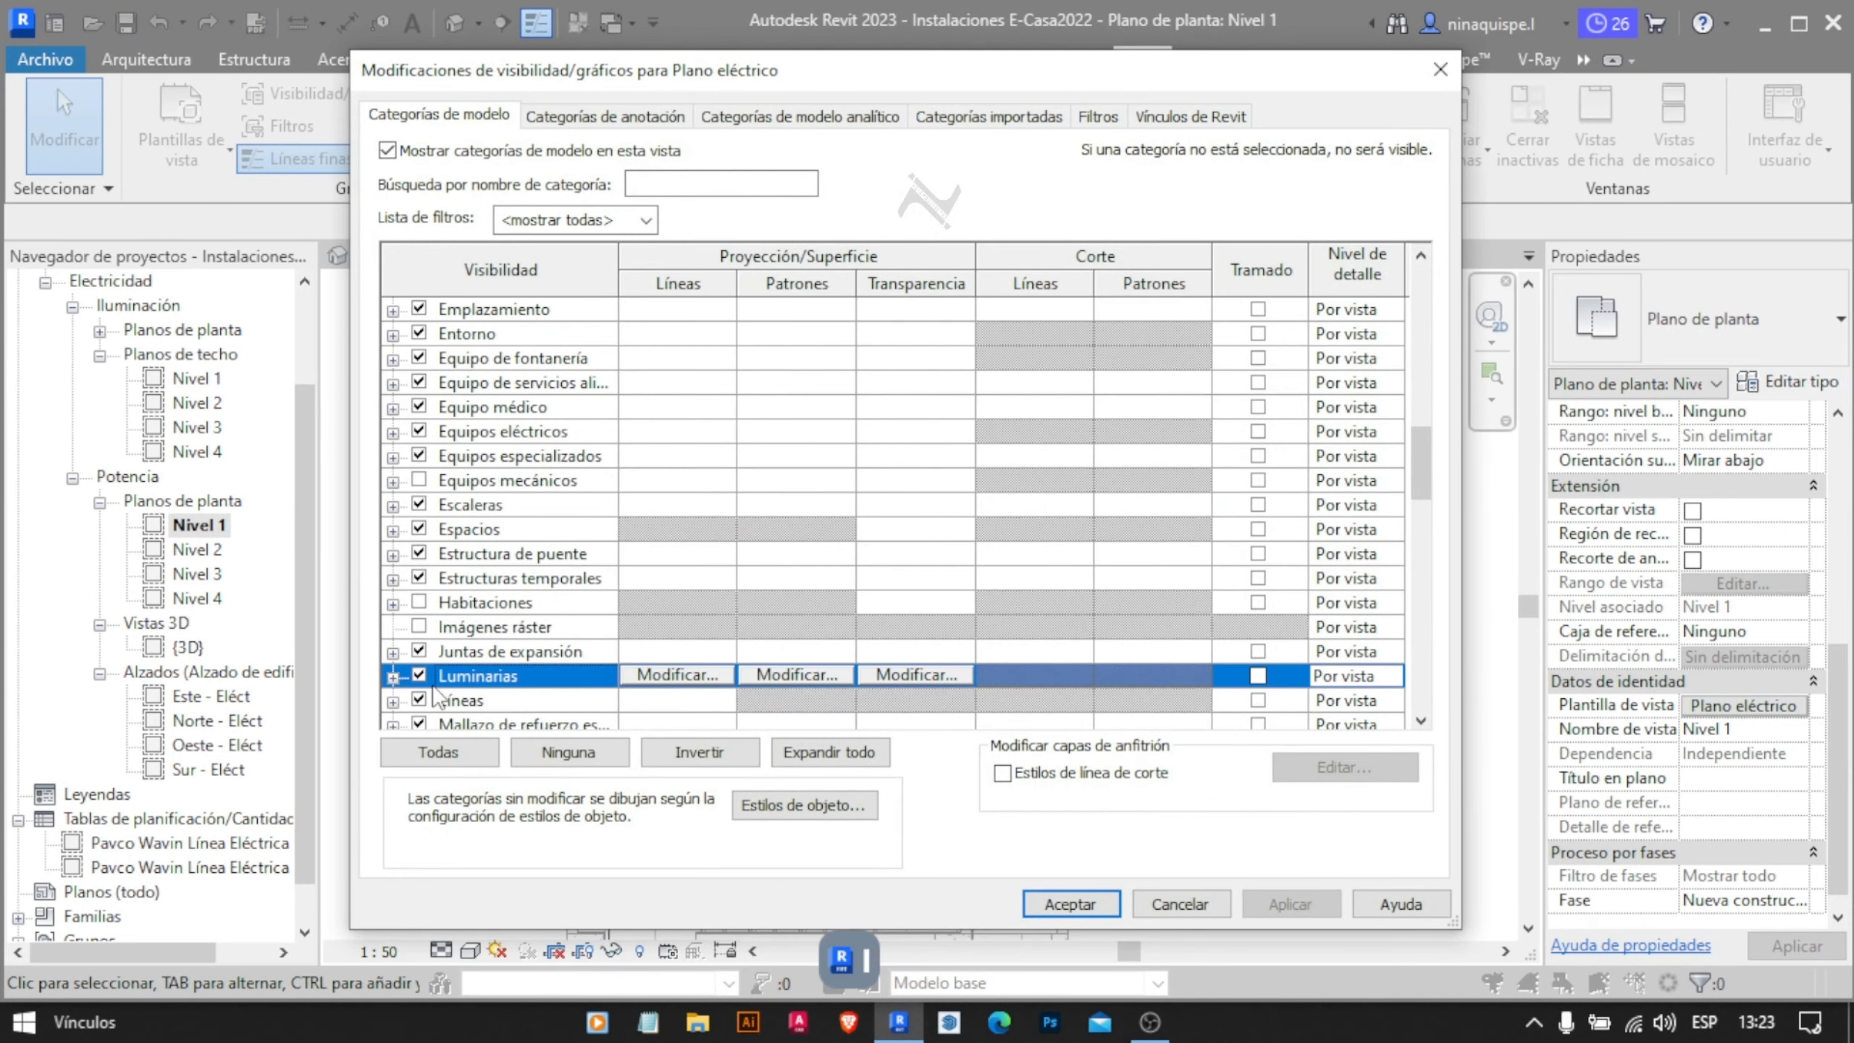
scroll(446, 570, up, 4)
click(422, 529)
click(1048, 900)
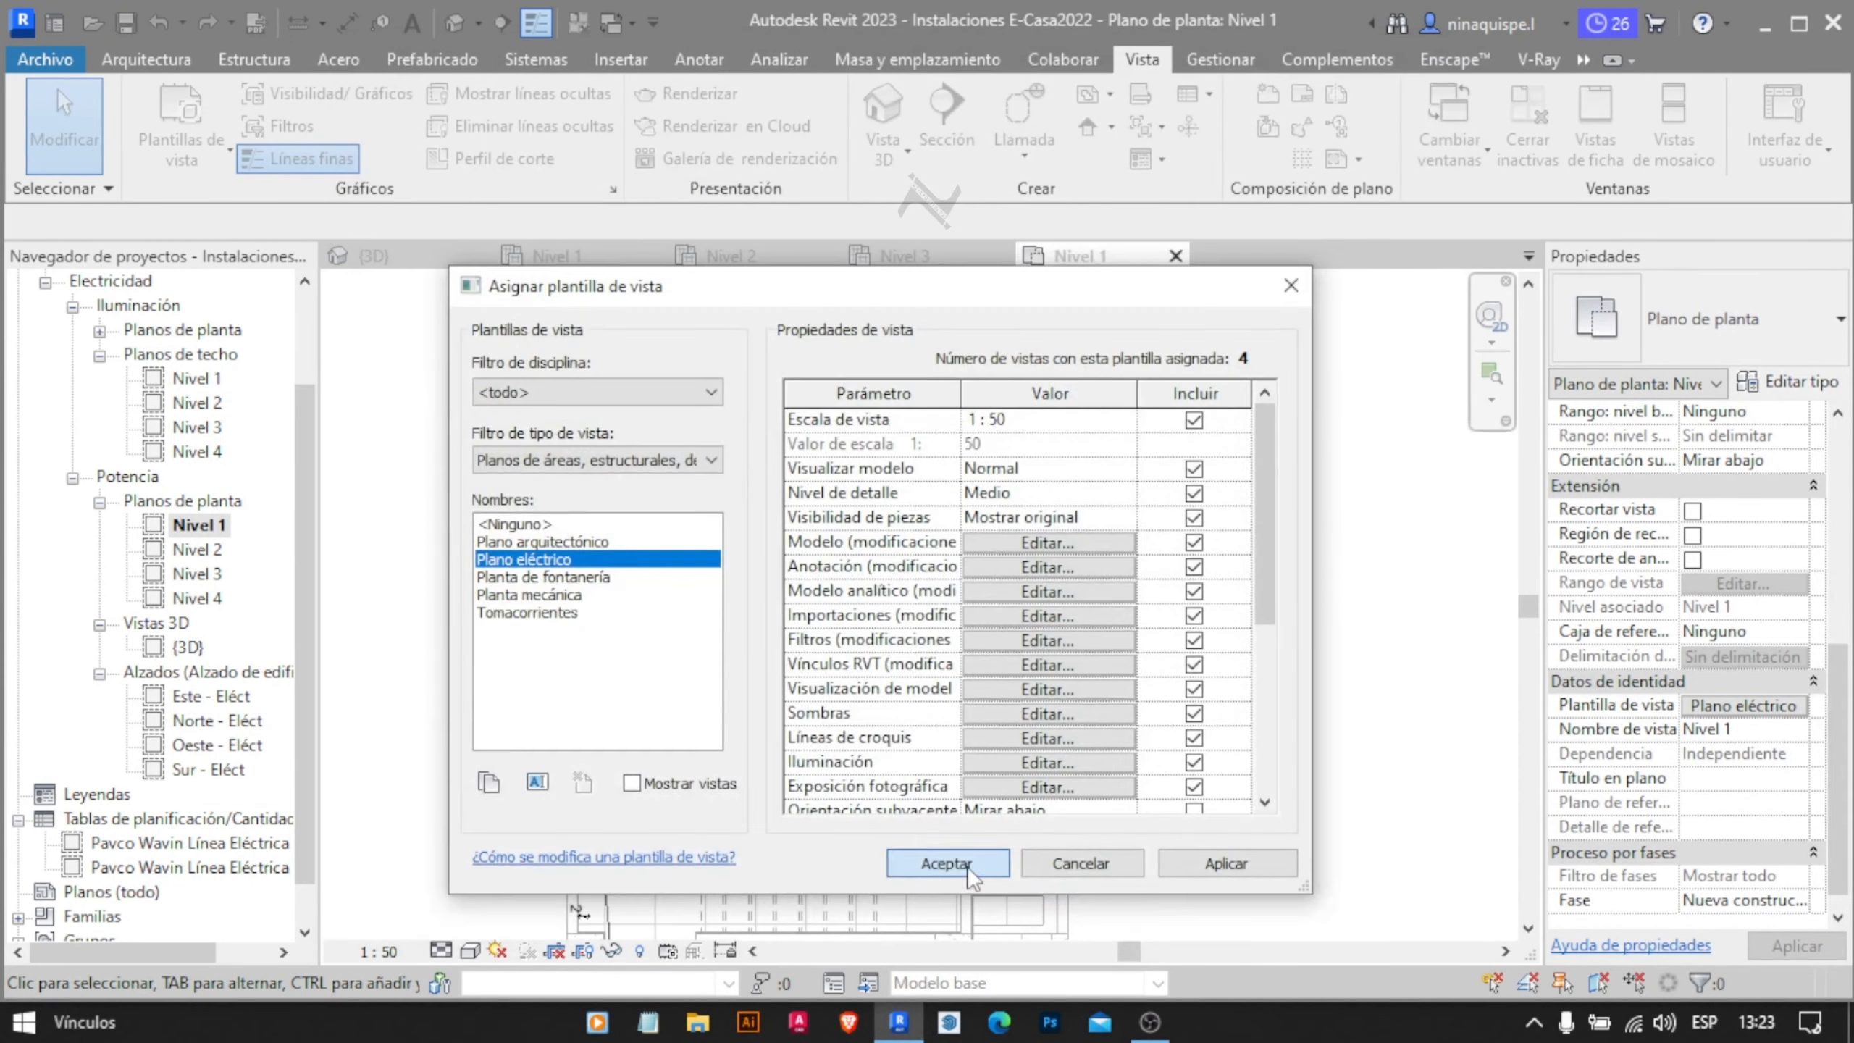
click(946, 864)
Examine the outlet symbols, T/PA labels and wiring across the Nivel 1 power plan
middle_drag(982, 352, 987, 525)
scroll(987, 524, up, 3)
scroll(978, 529, up, 3)
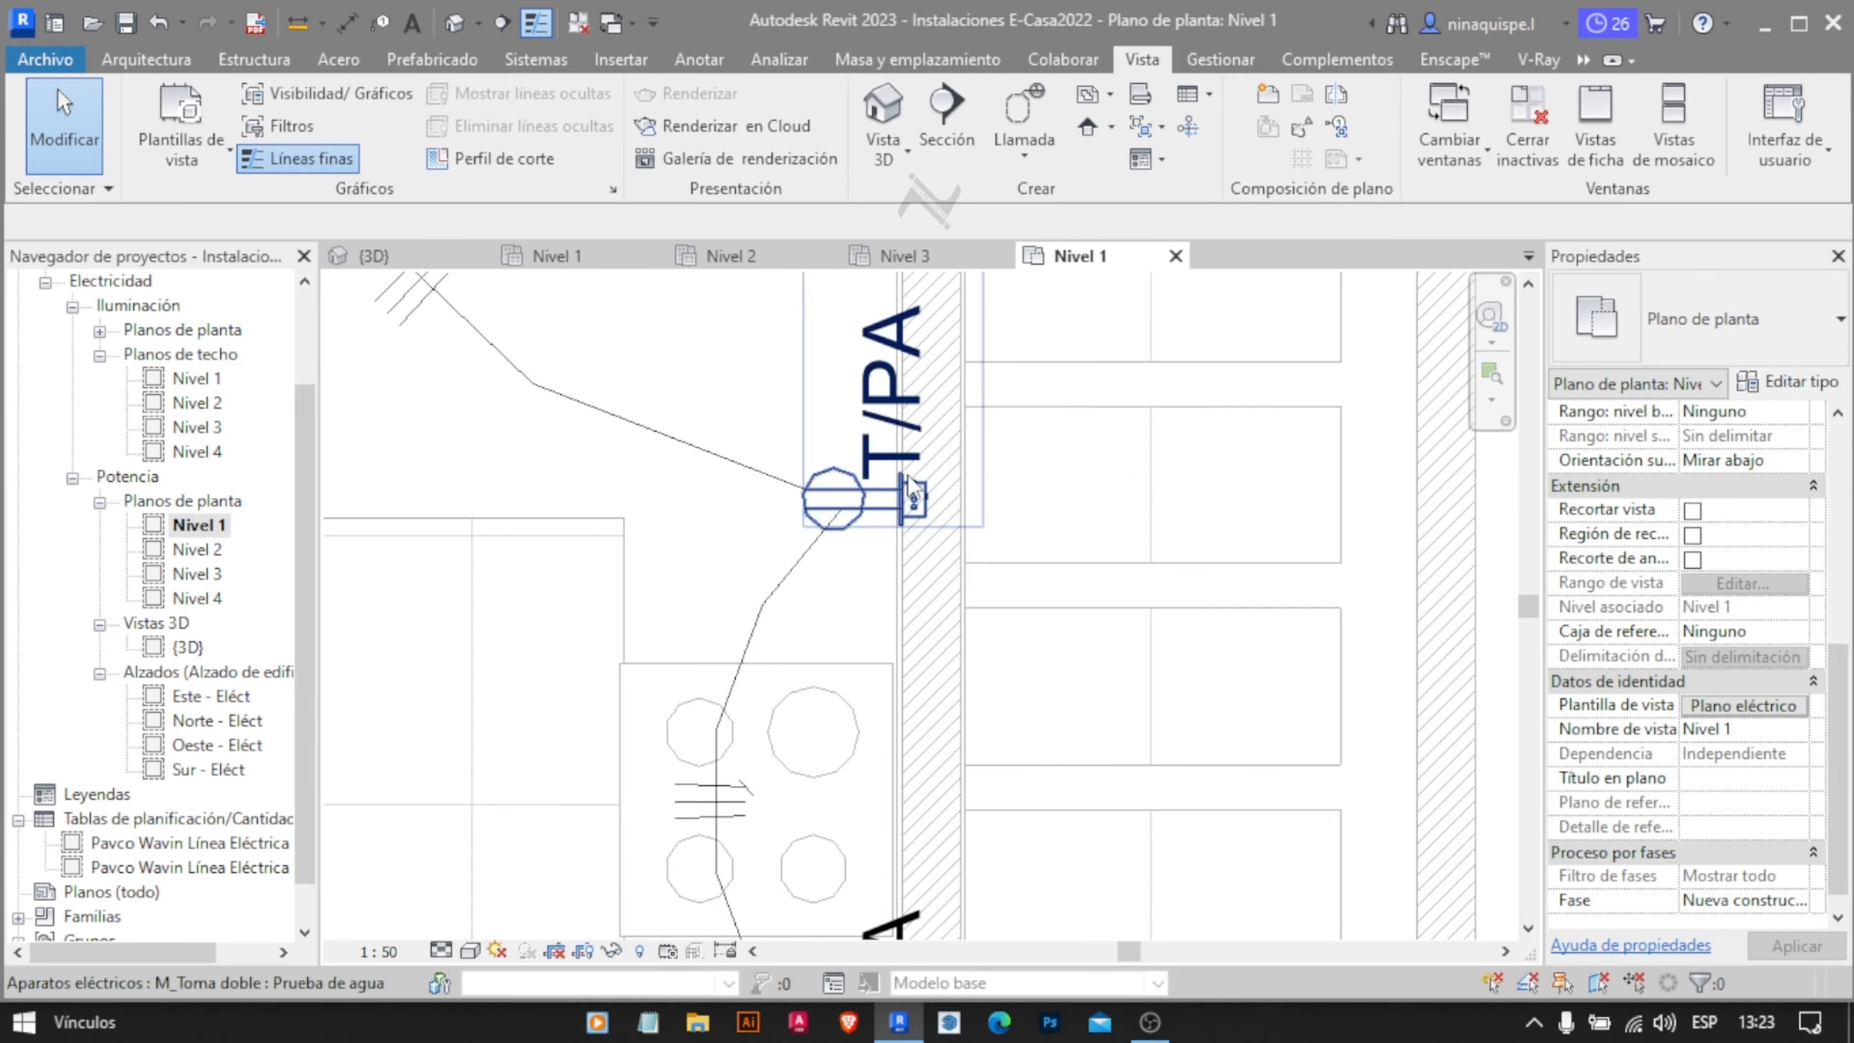
scroll(918, 504, down, 3)
middle_drag(921, 648, 918, 530)
scroll(921, 536, down, 3)
middle_drag(861, 612, 1031, 307)
scroll(1025, 380, down, 2)
scroll(1011, 842, up, 4)
middle_drag(1011, 842, 1023, 650)
scroll(1023, 649, down, 3)
middle_drag(1023, 307, 1008, 536)
middle_drag(994, 628, 1019, 913)
scroll(1121, 547, up, 6)
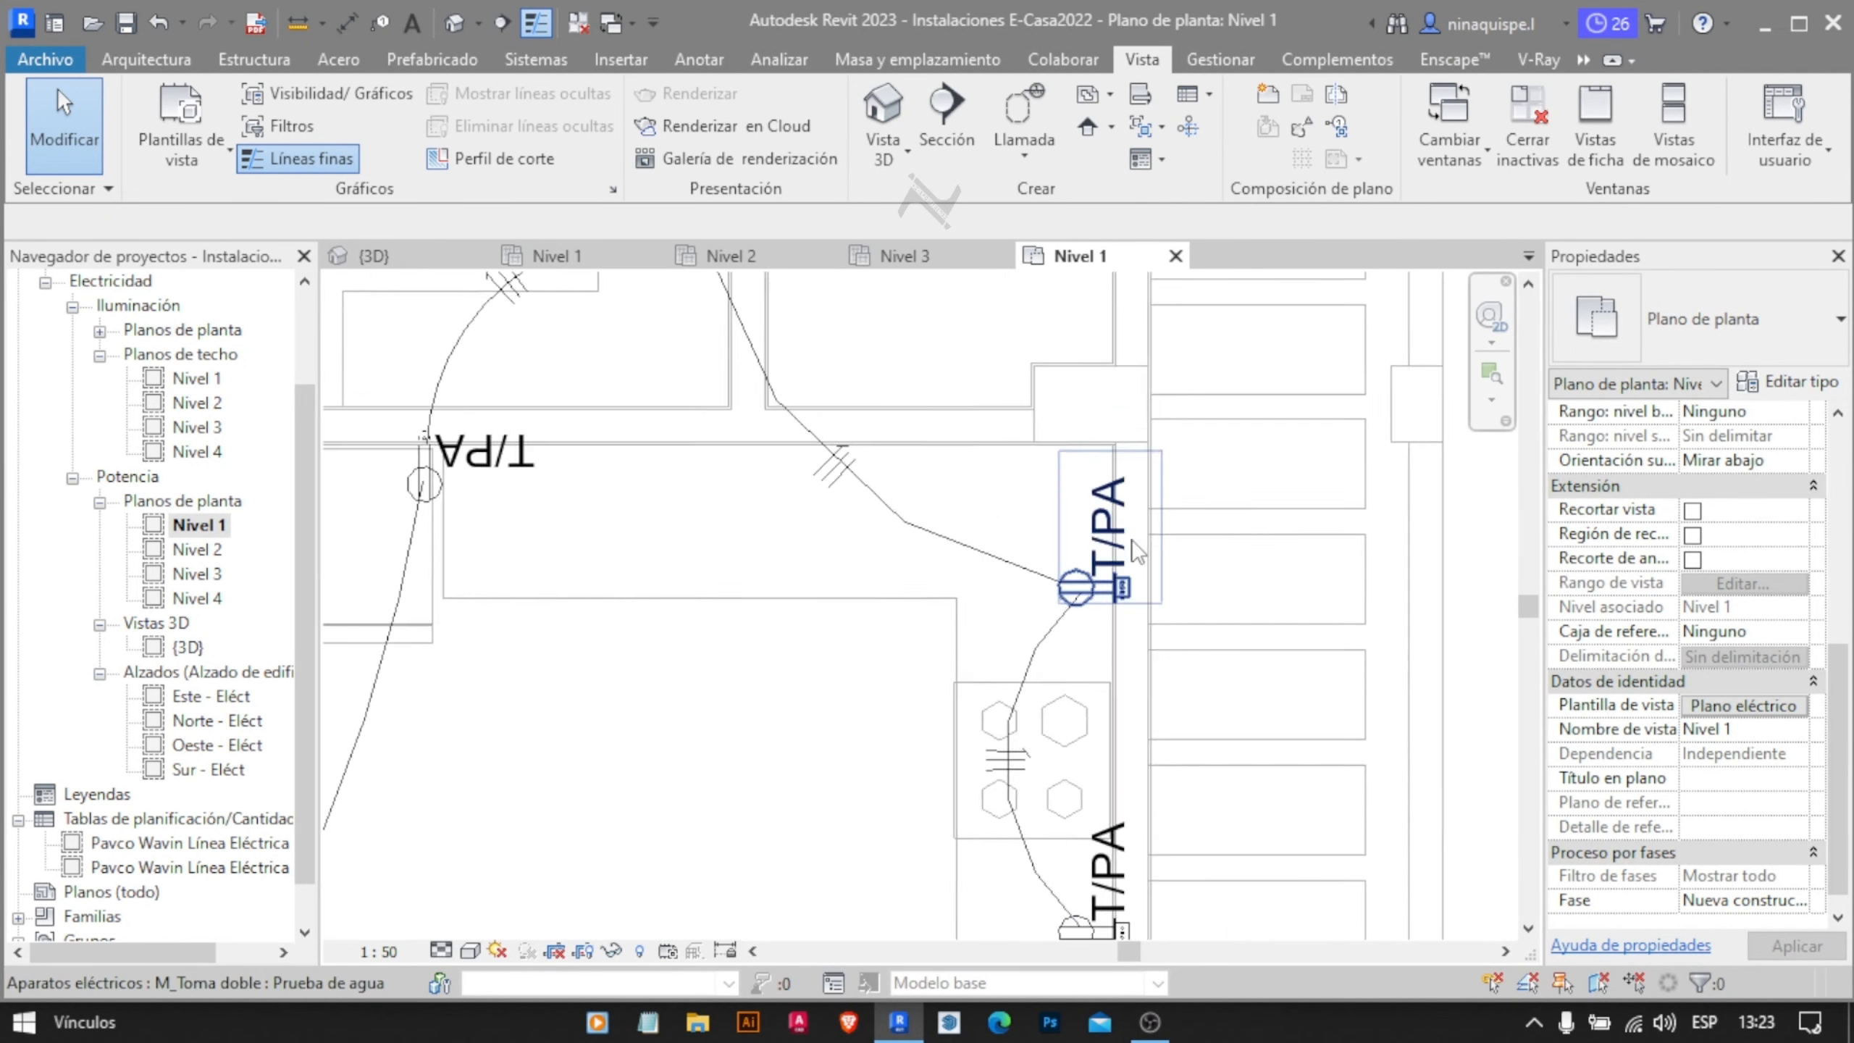
Open the M_Toma doble outlet family for editing, show its reference level plan, and open its nested GFCI annotation family
click(1125, 522)
scroll(1129, 483, up, 3)
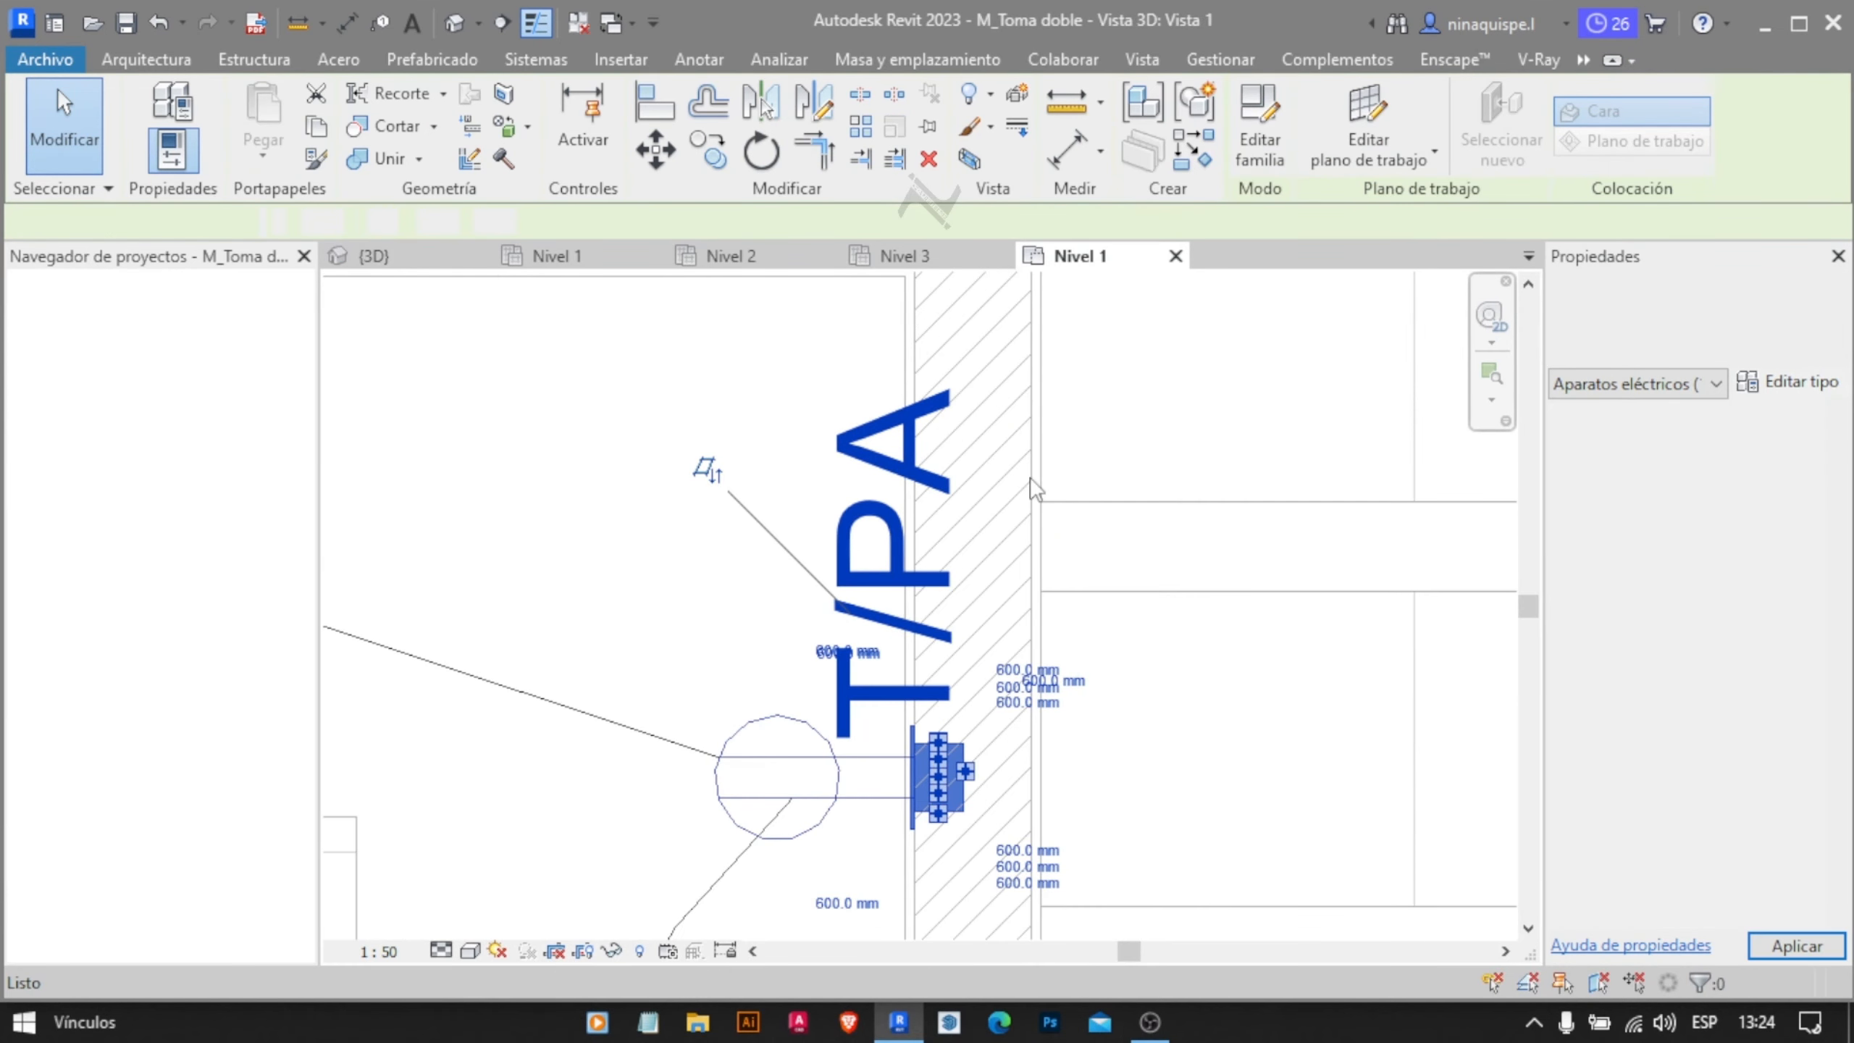
scroll(1000, 593, up, 2)
click(18, 281)
double_click(169, 329)
scroll(1007, 617, up, 5)
click(1029, 617)
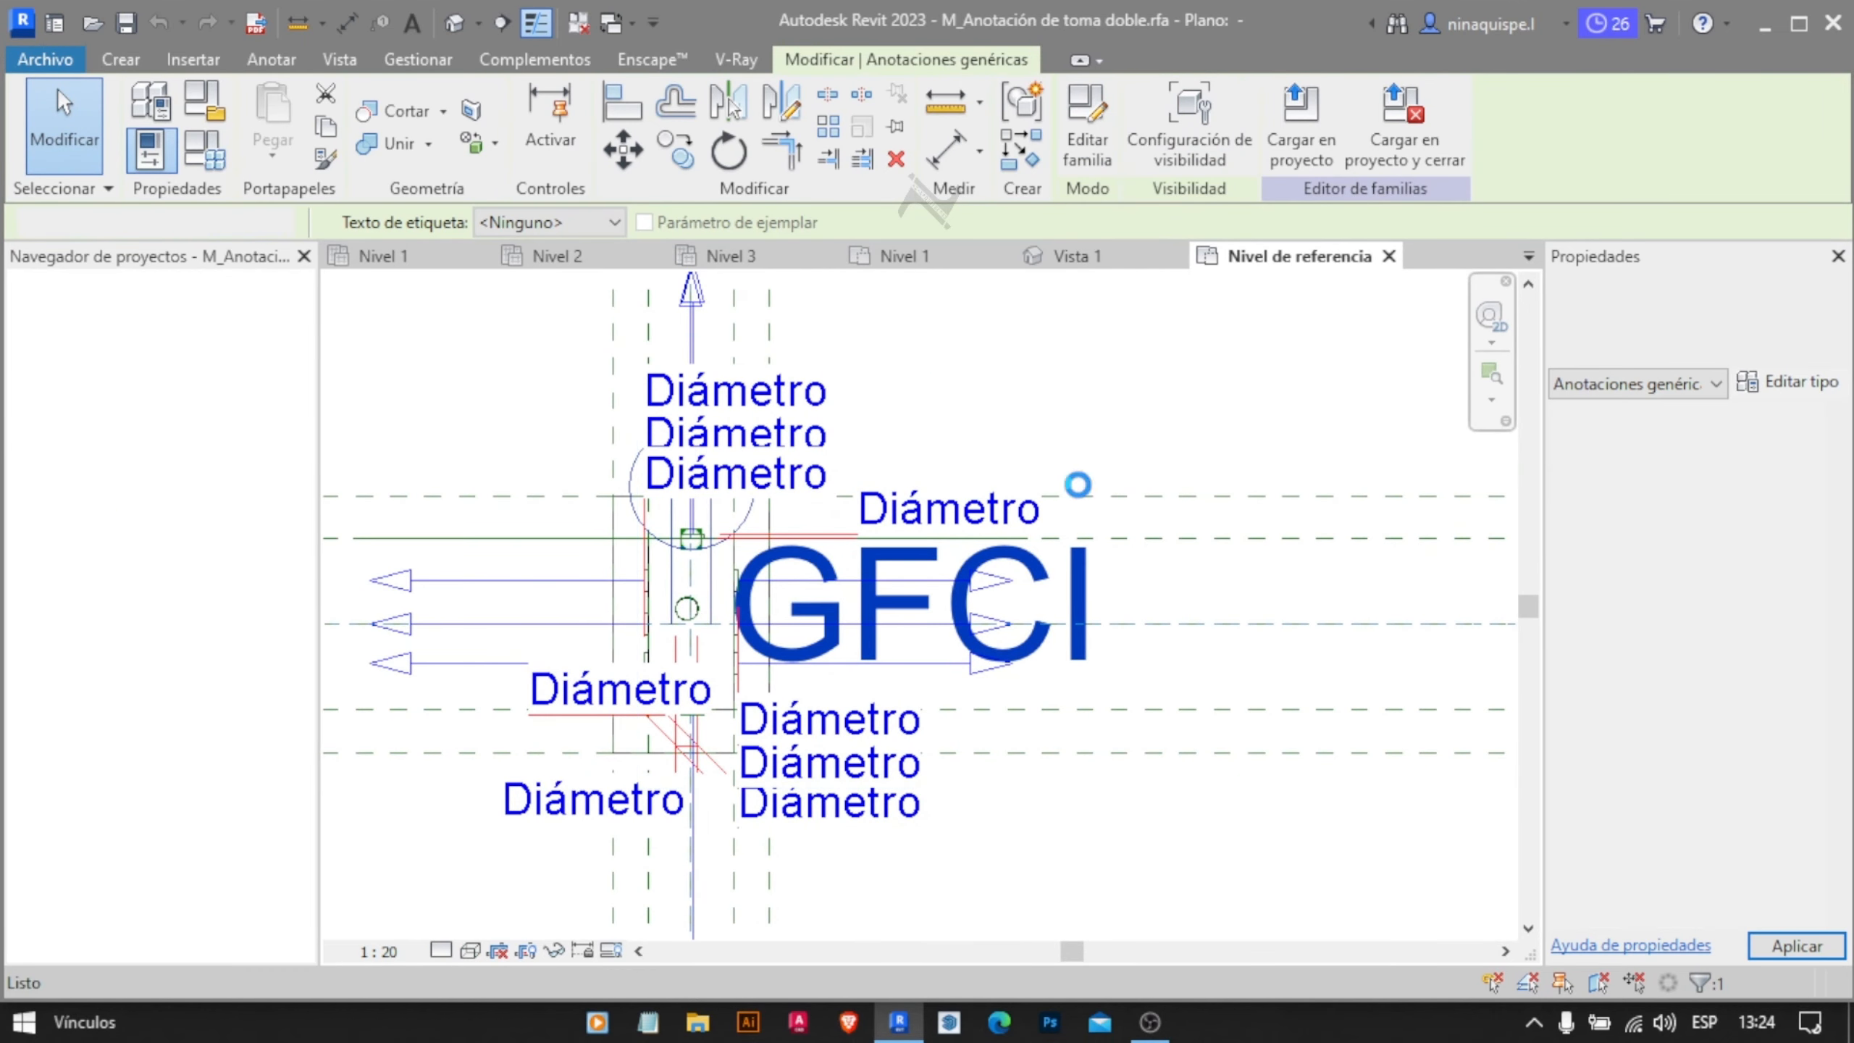
Set the text size of the annotation's Etiqueta eléctrica label type to 1.25 mm
click(1011, 591)
click(1789, 380)
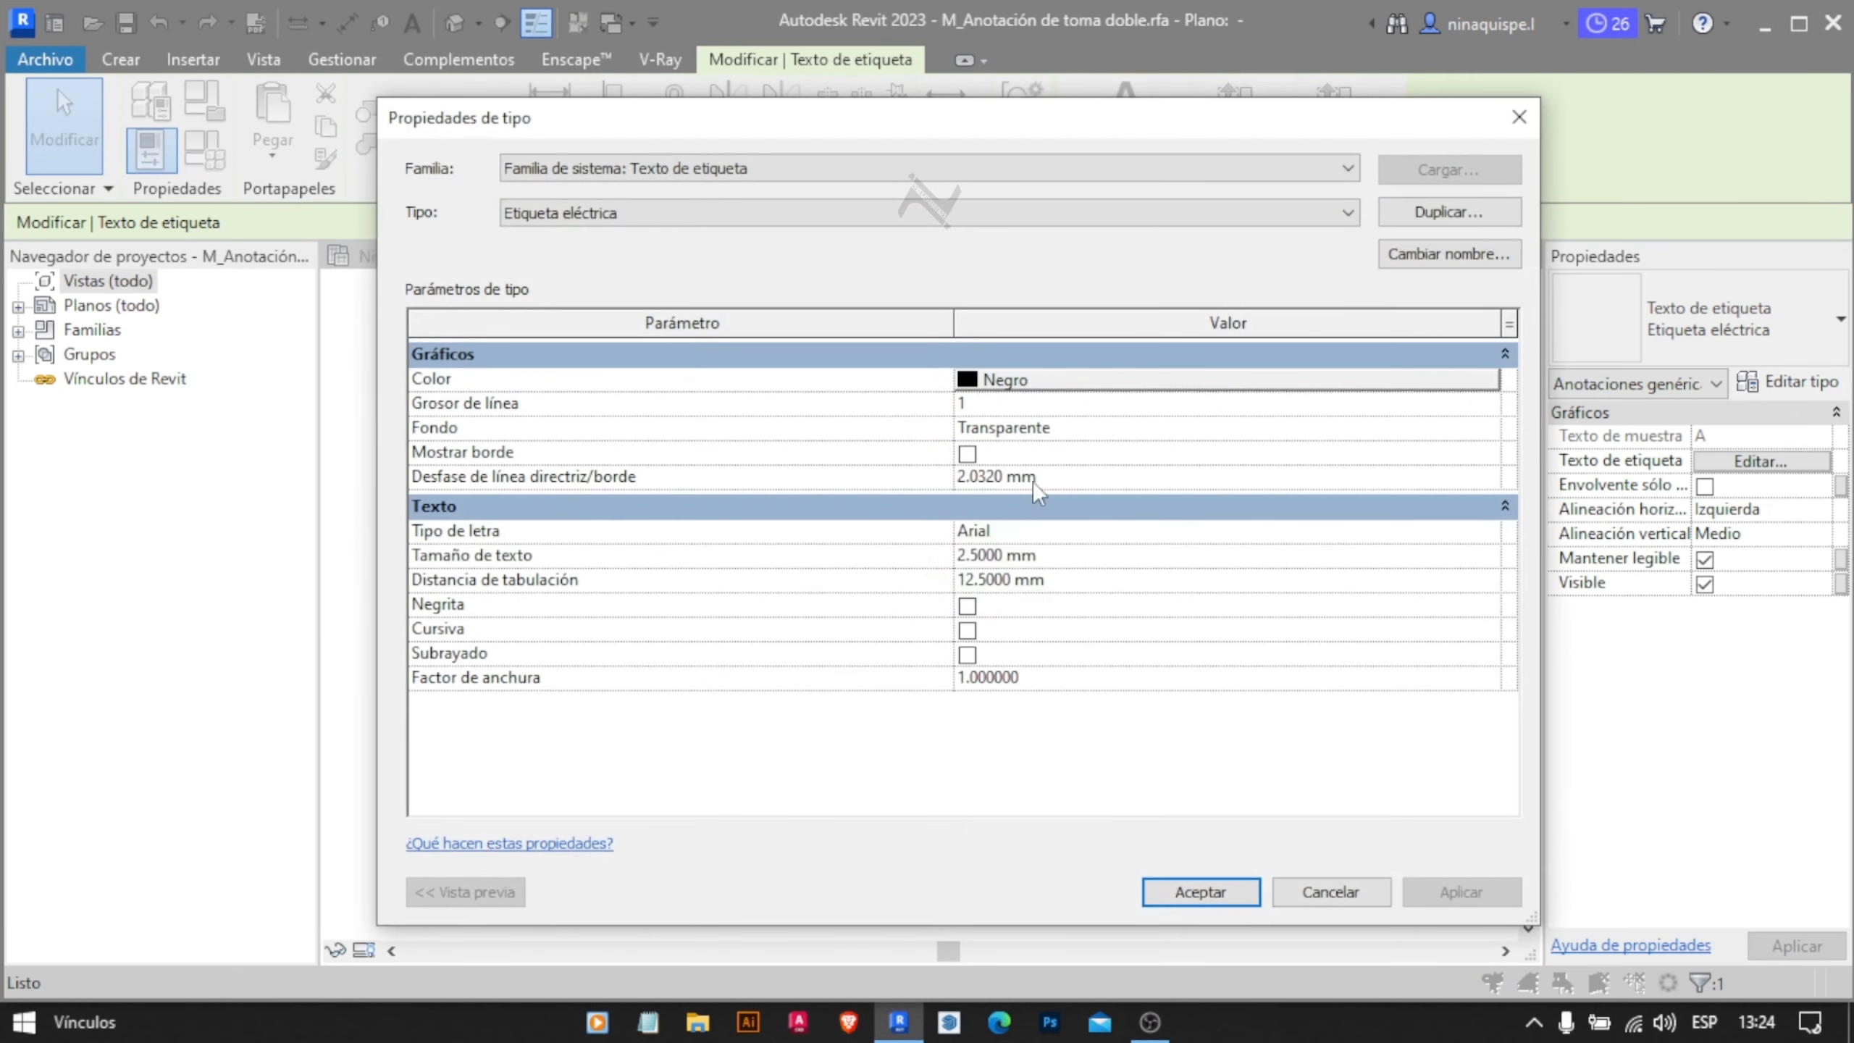
click(1102, 555)
text(1.25)
key(Return)
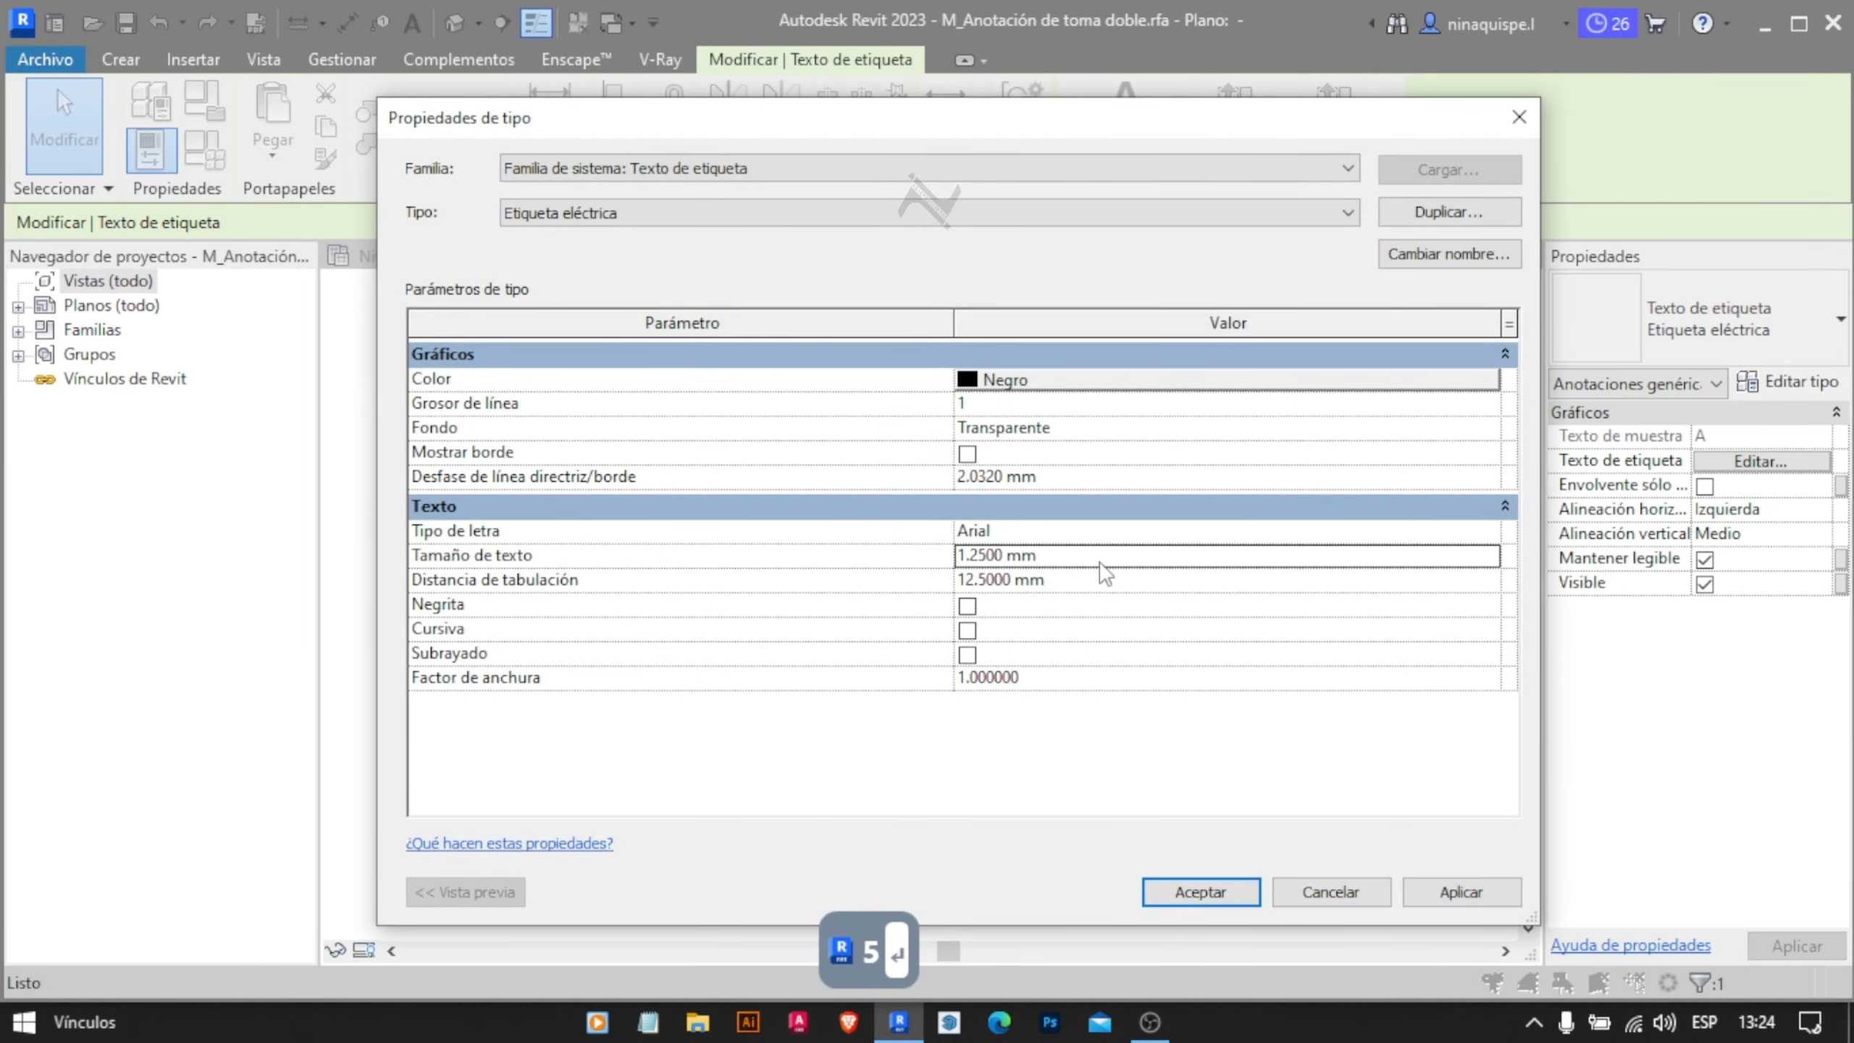
click(1197, 900)
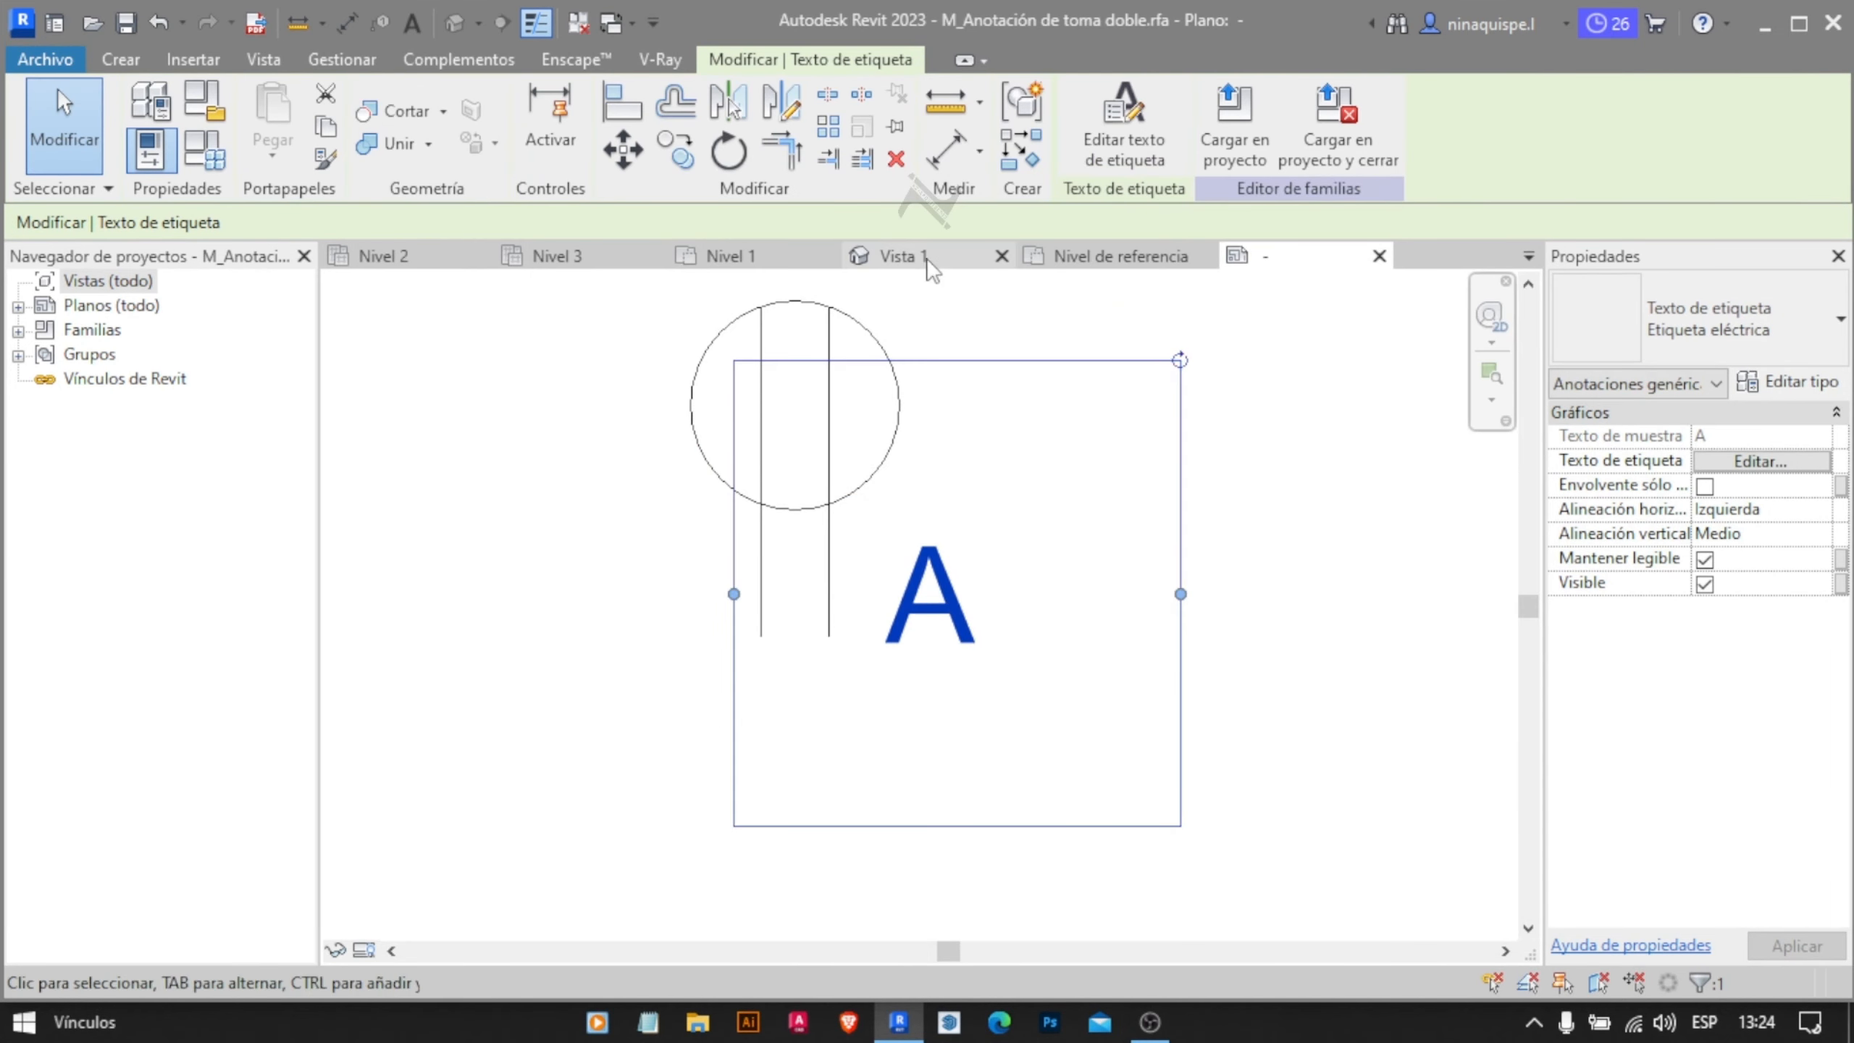
Inspect how the outlet symbols and their labels sit against the walls in the project's Nivel 1 power plan
click(919, 259)
click(731, 261)
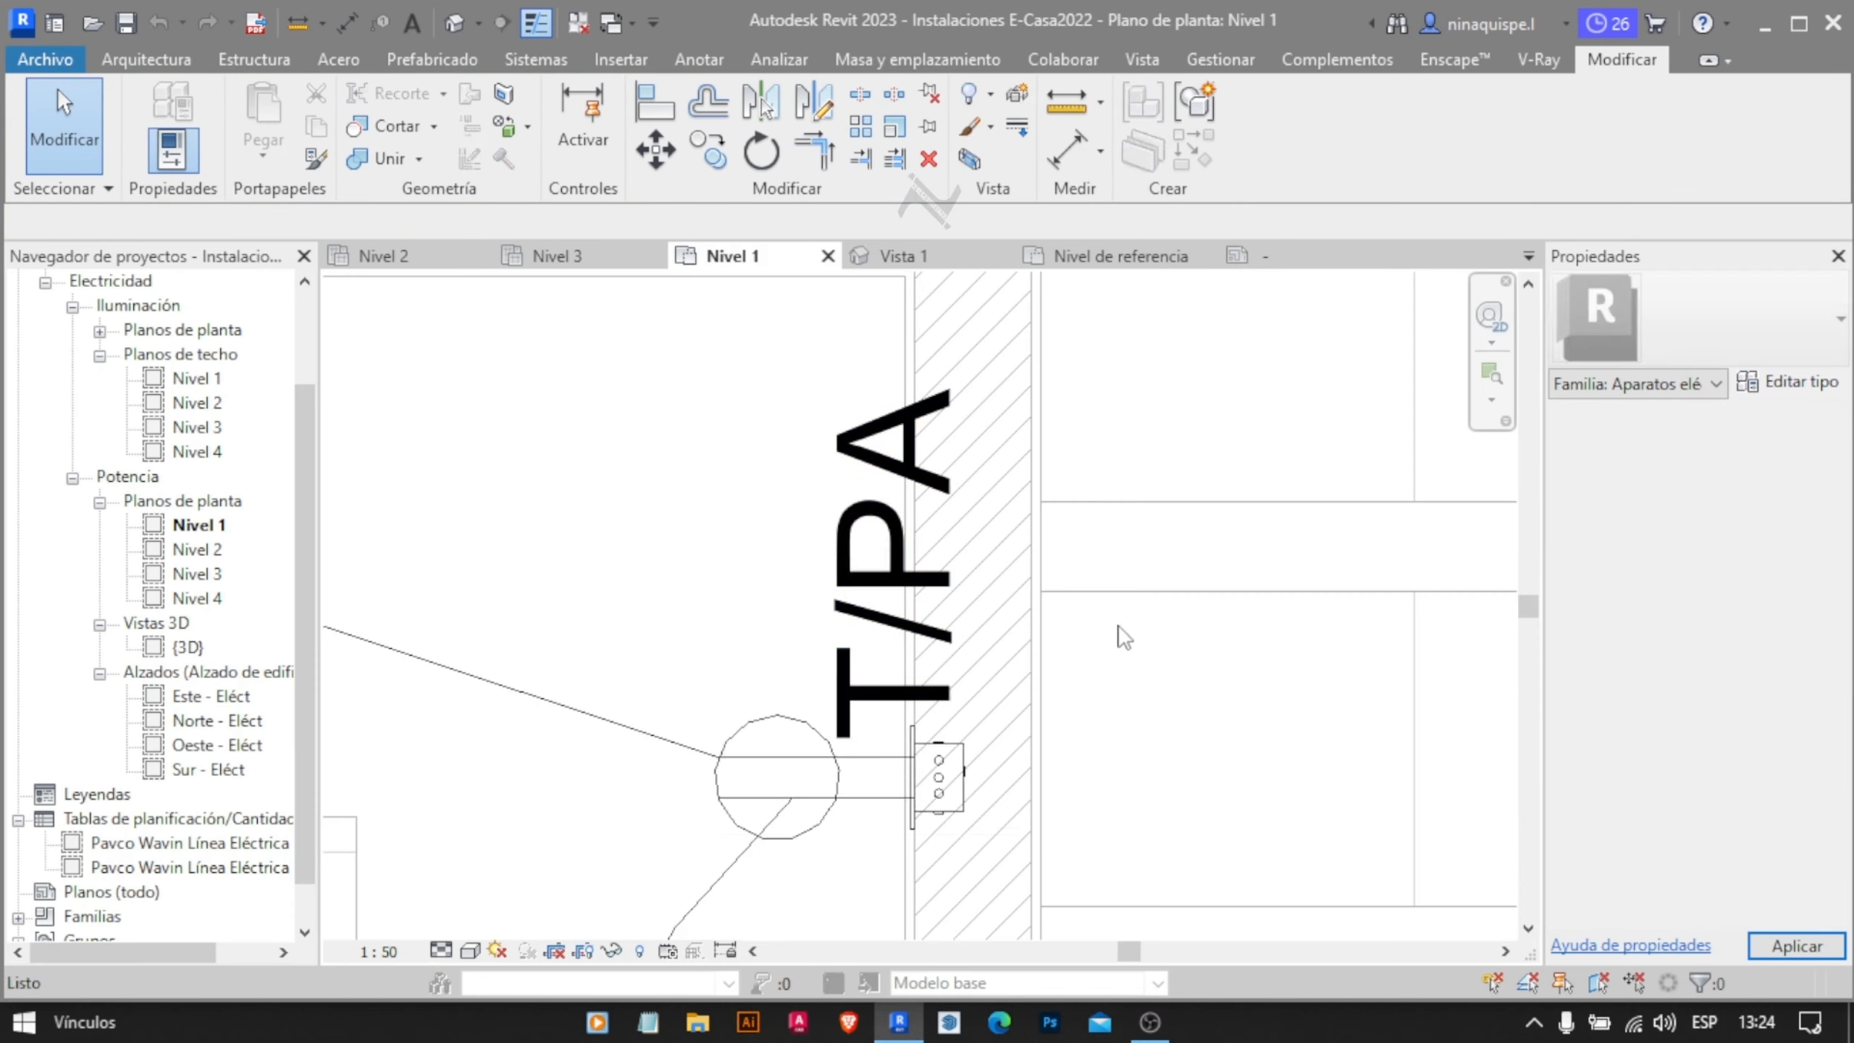
scroll(794, 841, down, 3)
middle_drag(844, 633, 1051, 439)
scroll(1051, 439, down, 3)
middle_drag(1095, 603, 1226, 291)
middle_drag(506, 845, 817, 803)
scroll(661, 500, up, 3)
Rotate the circle and two lines of the outlet symbol 180° in the annotation family
click(1263, 257)
click(890, 365)
drag(925, 306, 690, 332)
click(675, 152)
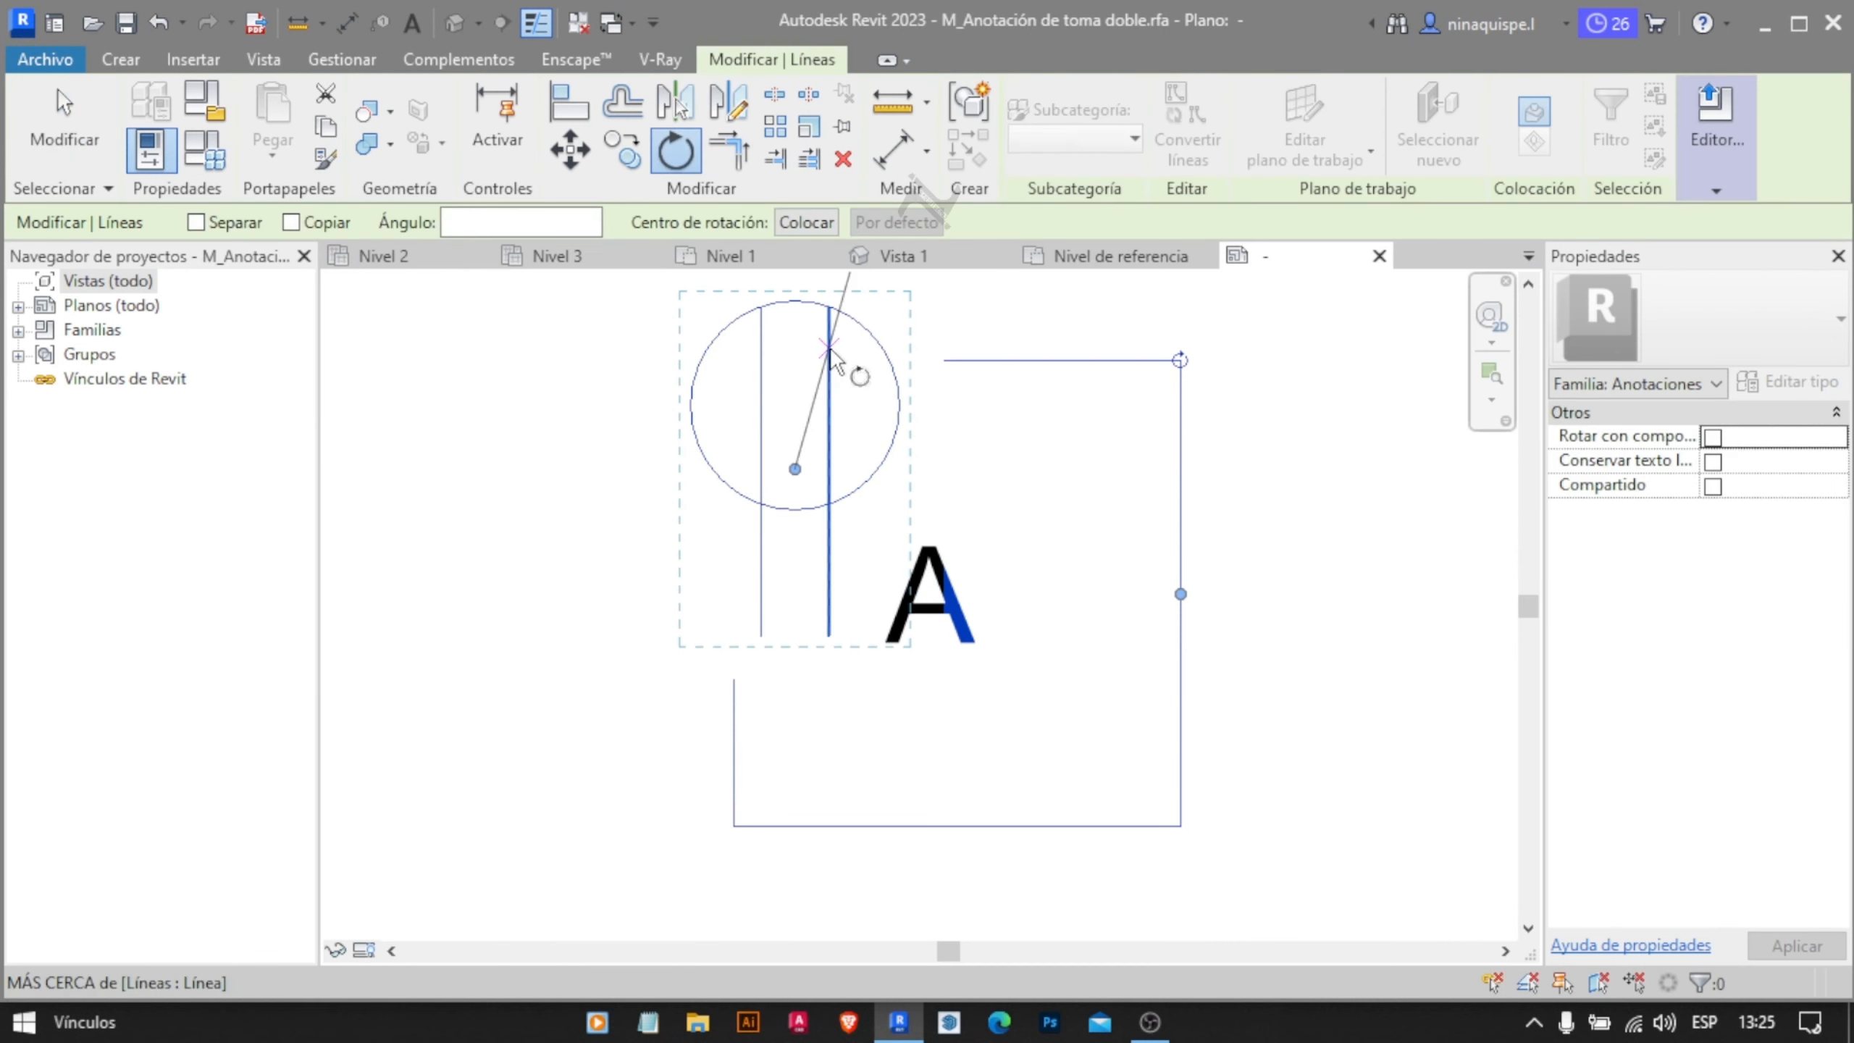
key(Escape)
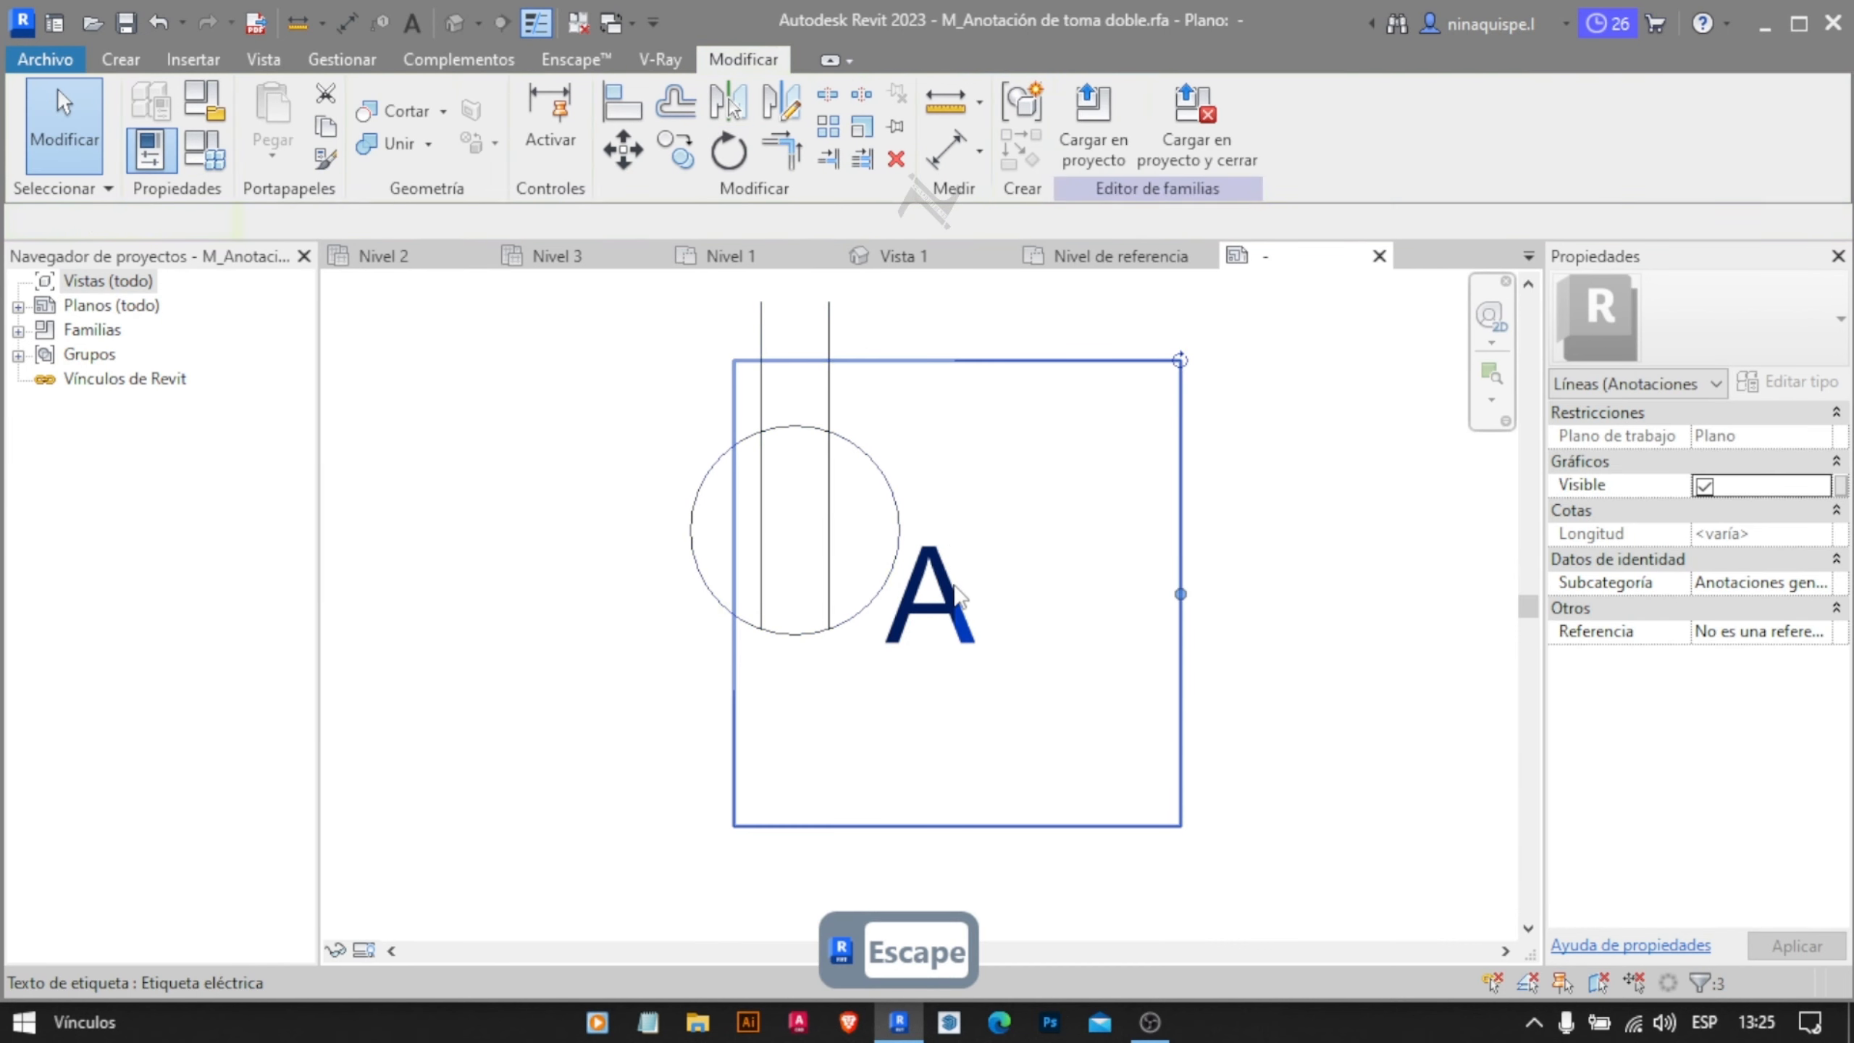
Turn the annotation's label text a quarter turn and set its horizontal alignment to Centro
click(940, 622)
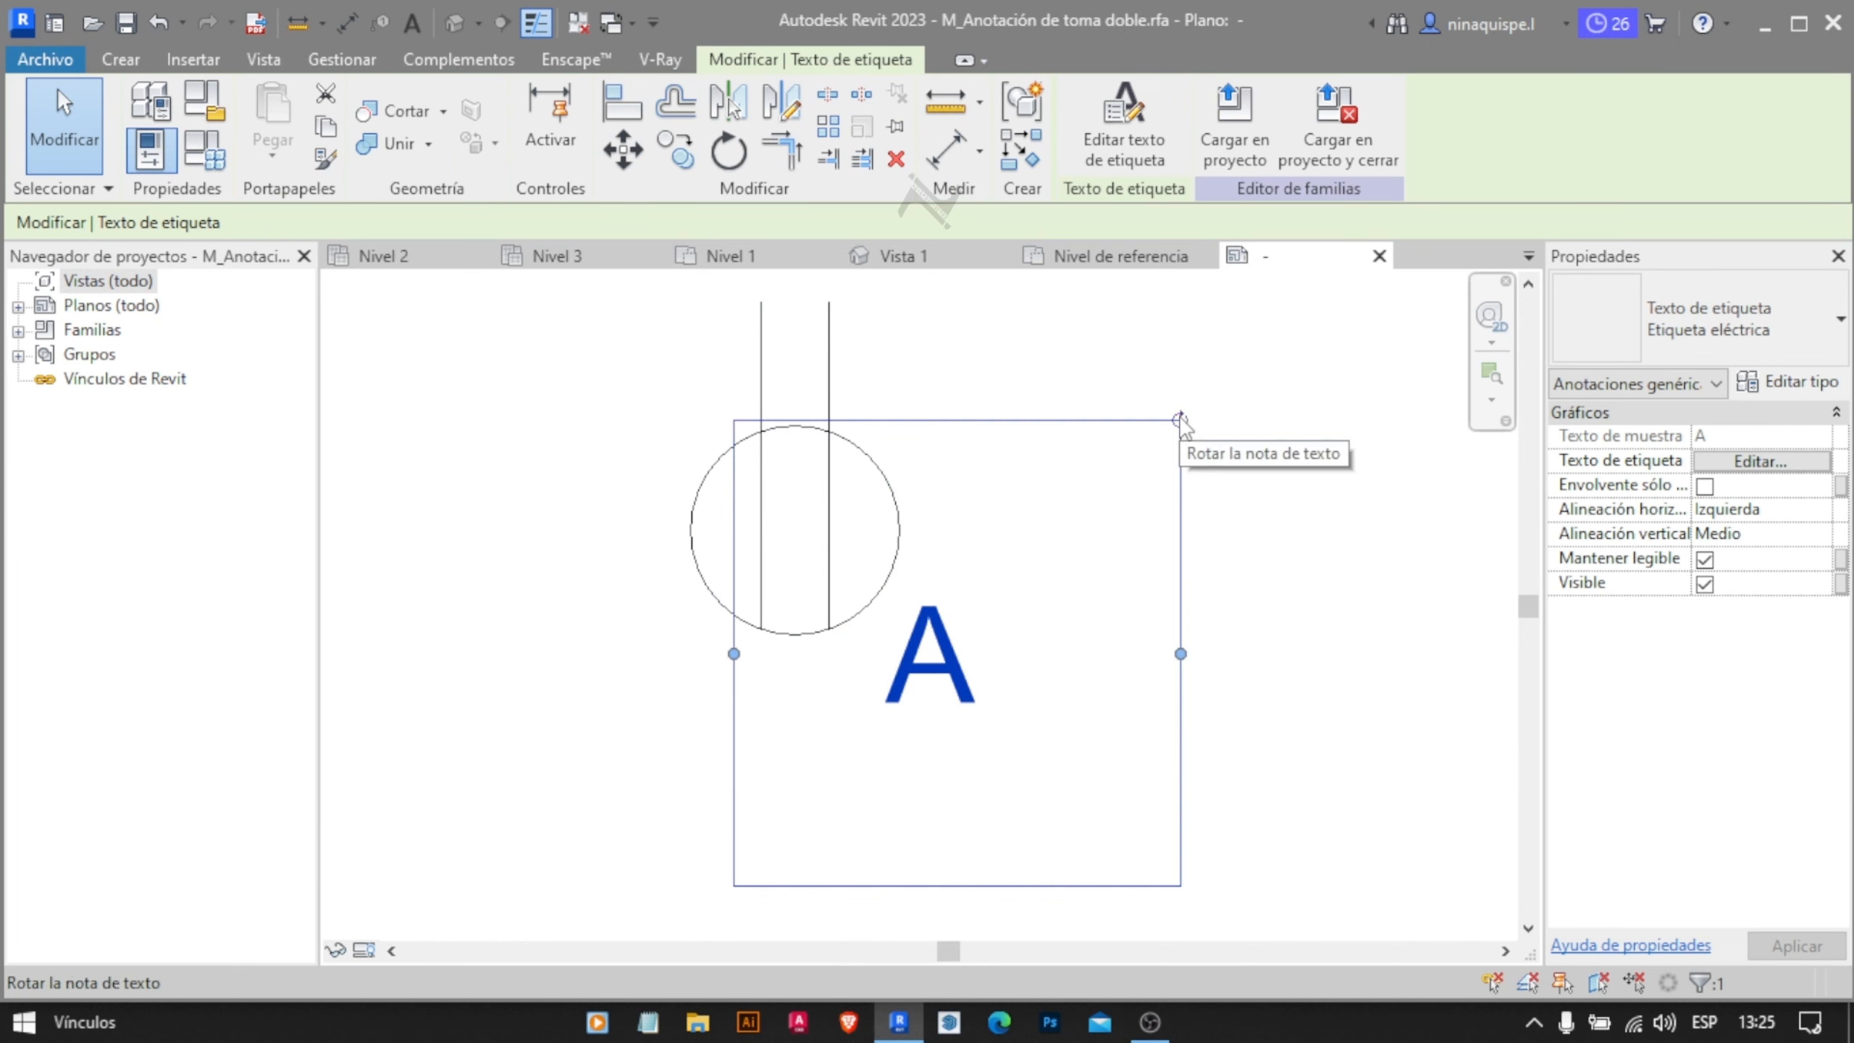
drag(1180, 825, 1157, 869)
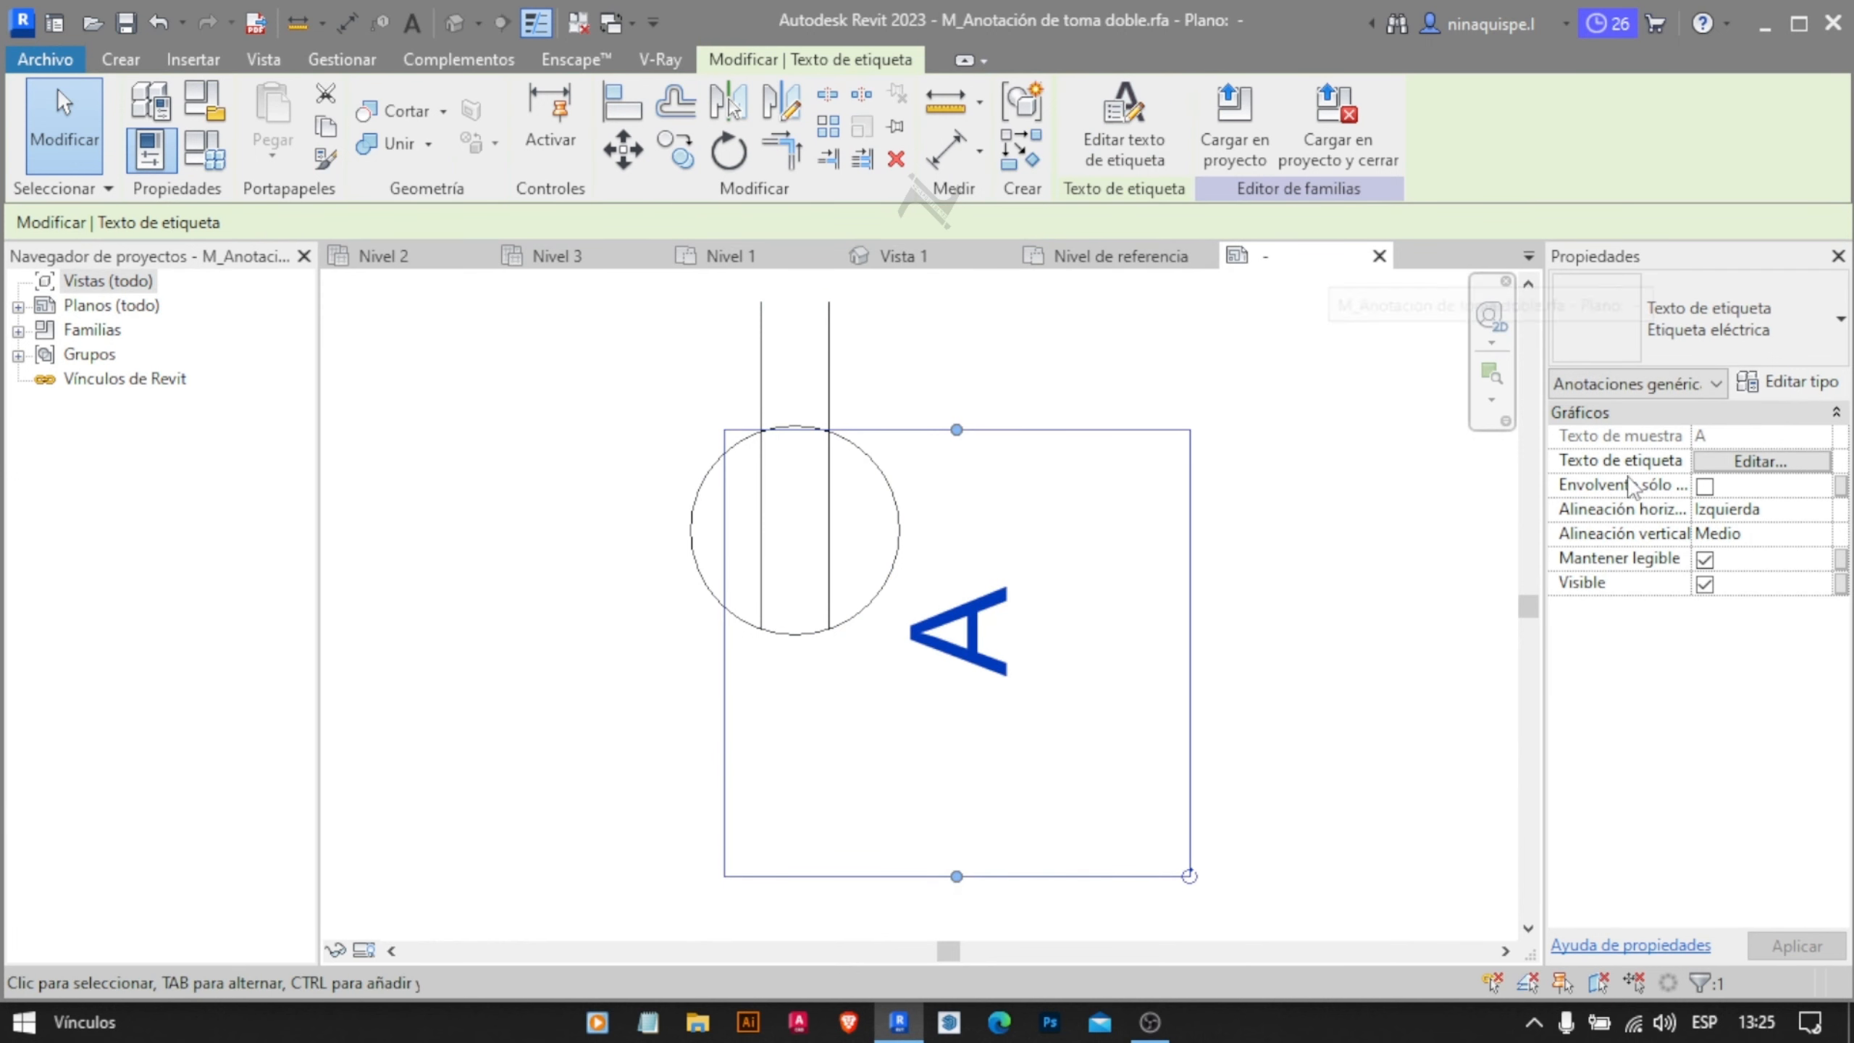
click(1817, 511)
click(1737, 574)
click(1819, 509)
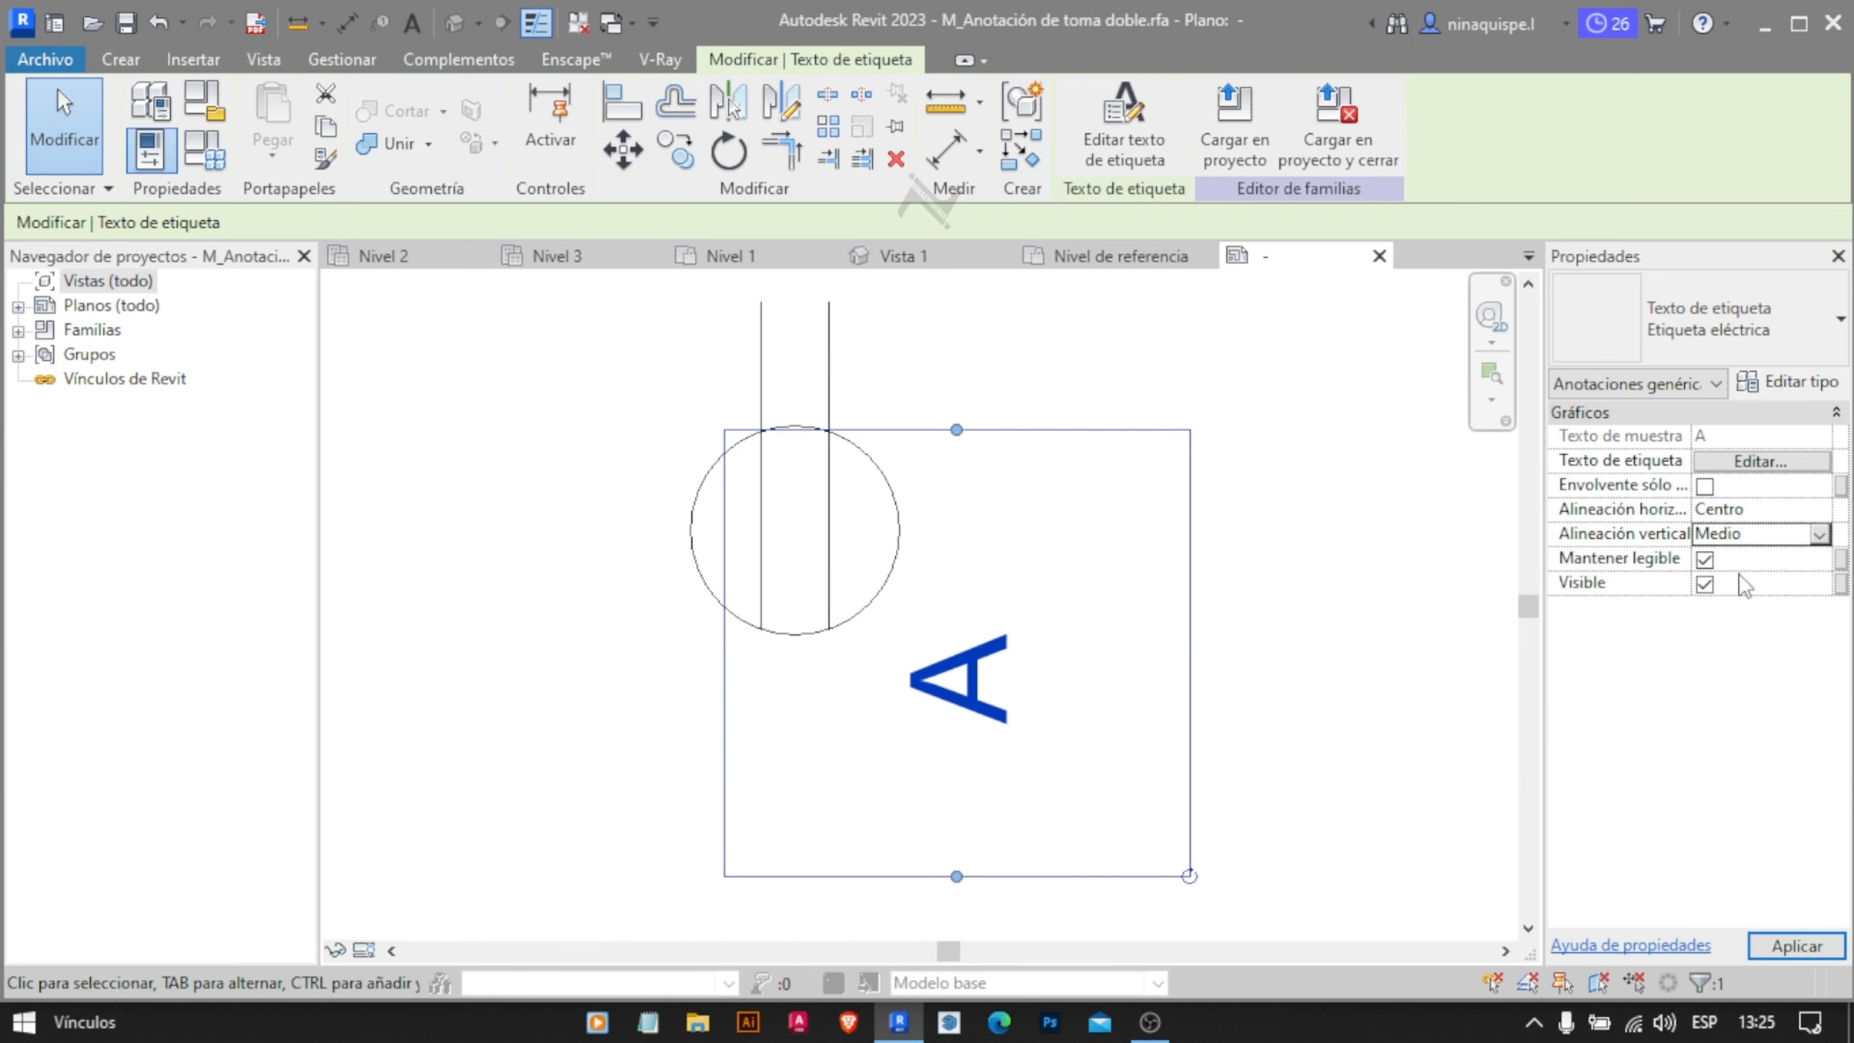
Rotate the label text back to upright beside the outlet circle
drag(748, 816, 762, 418)
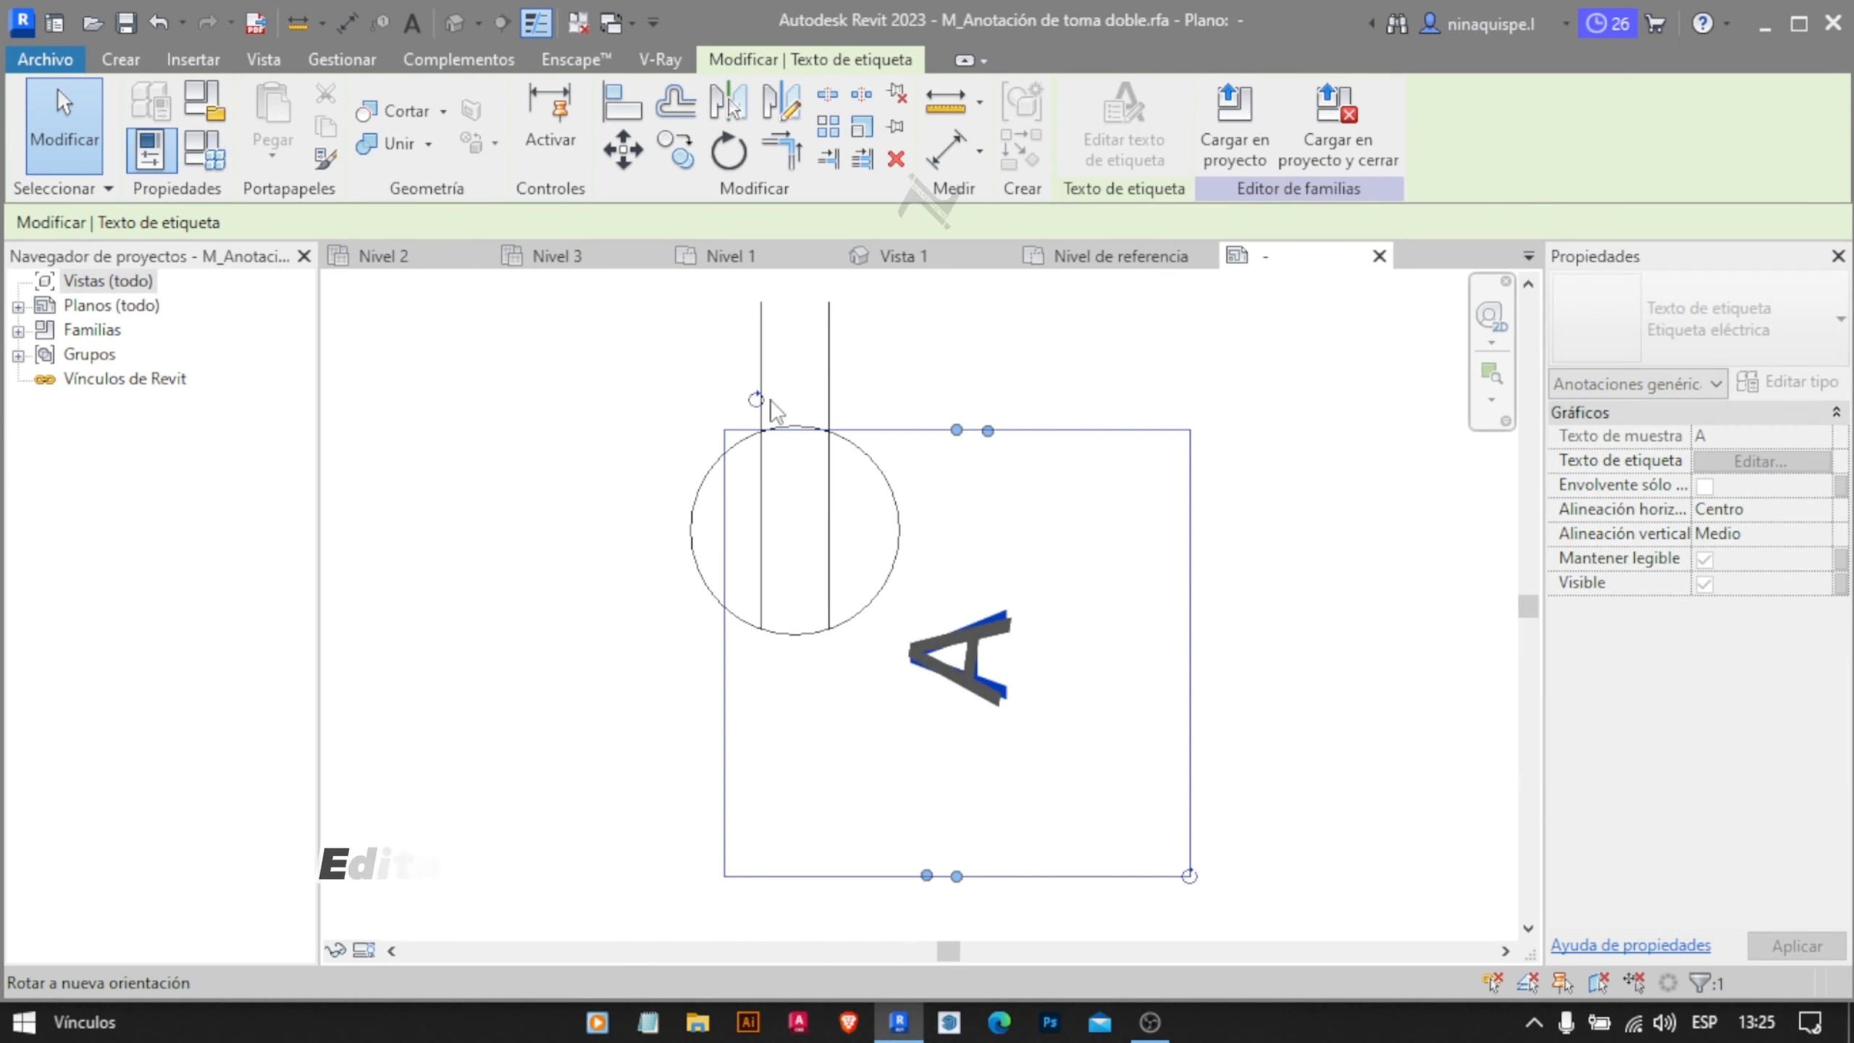
drag(1211, 417, 1211, 424)
click(1289, 623)
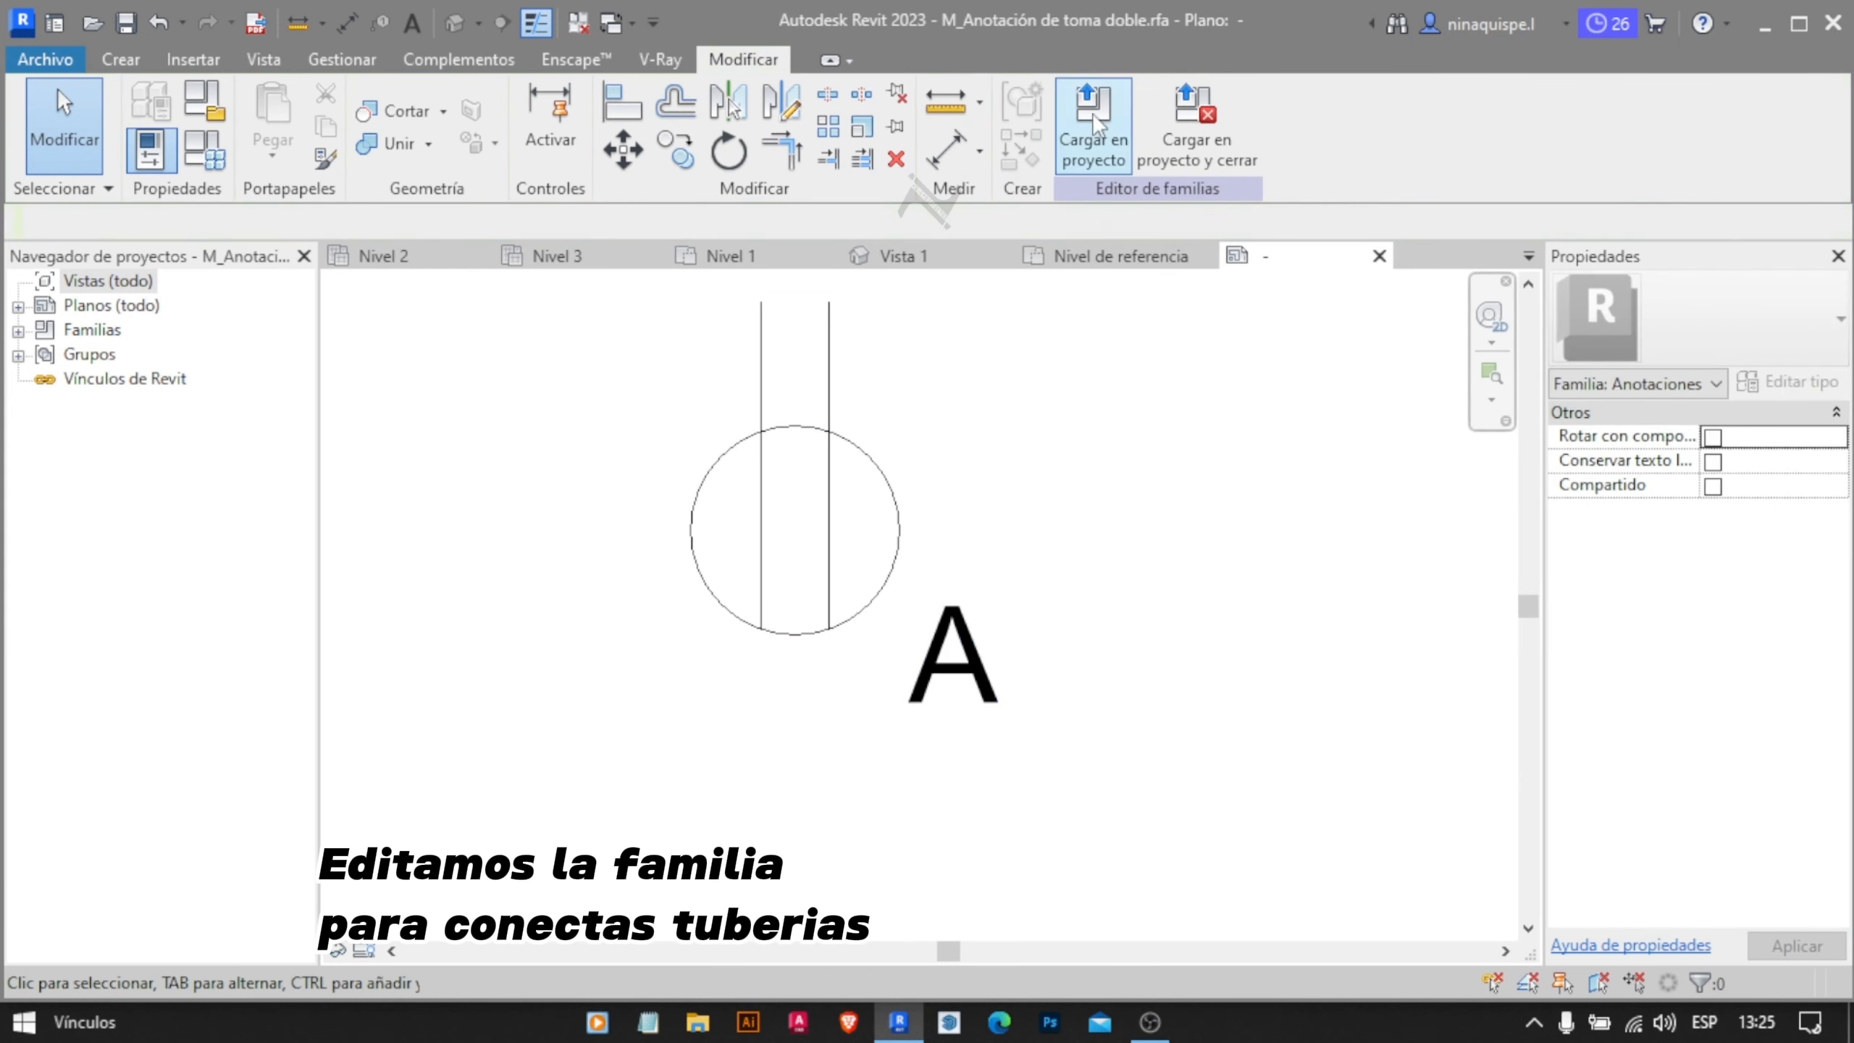
Load the edited annotation family into the M_Toma doble family
click(1093, 125)
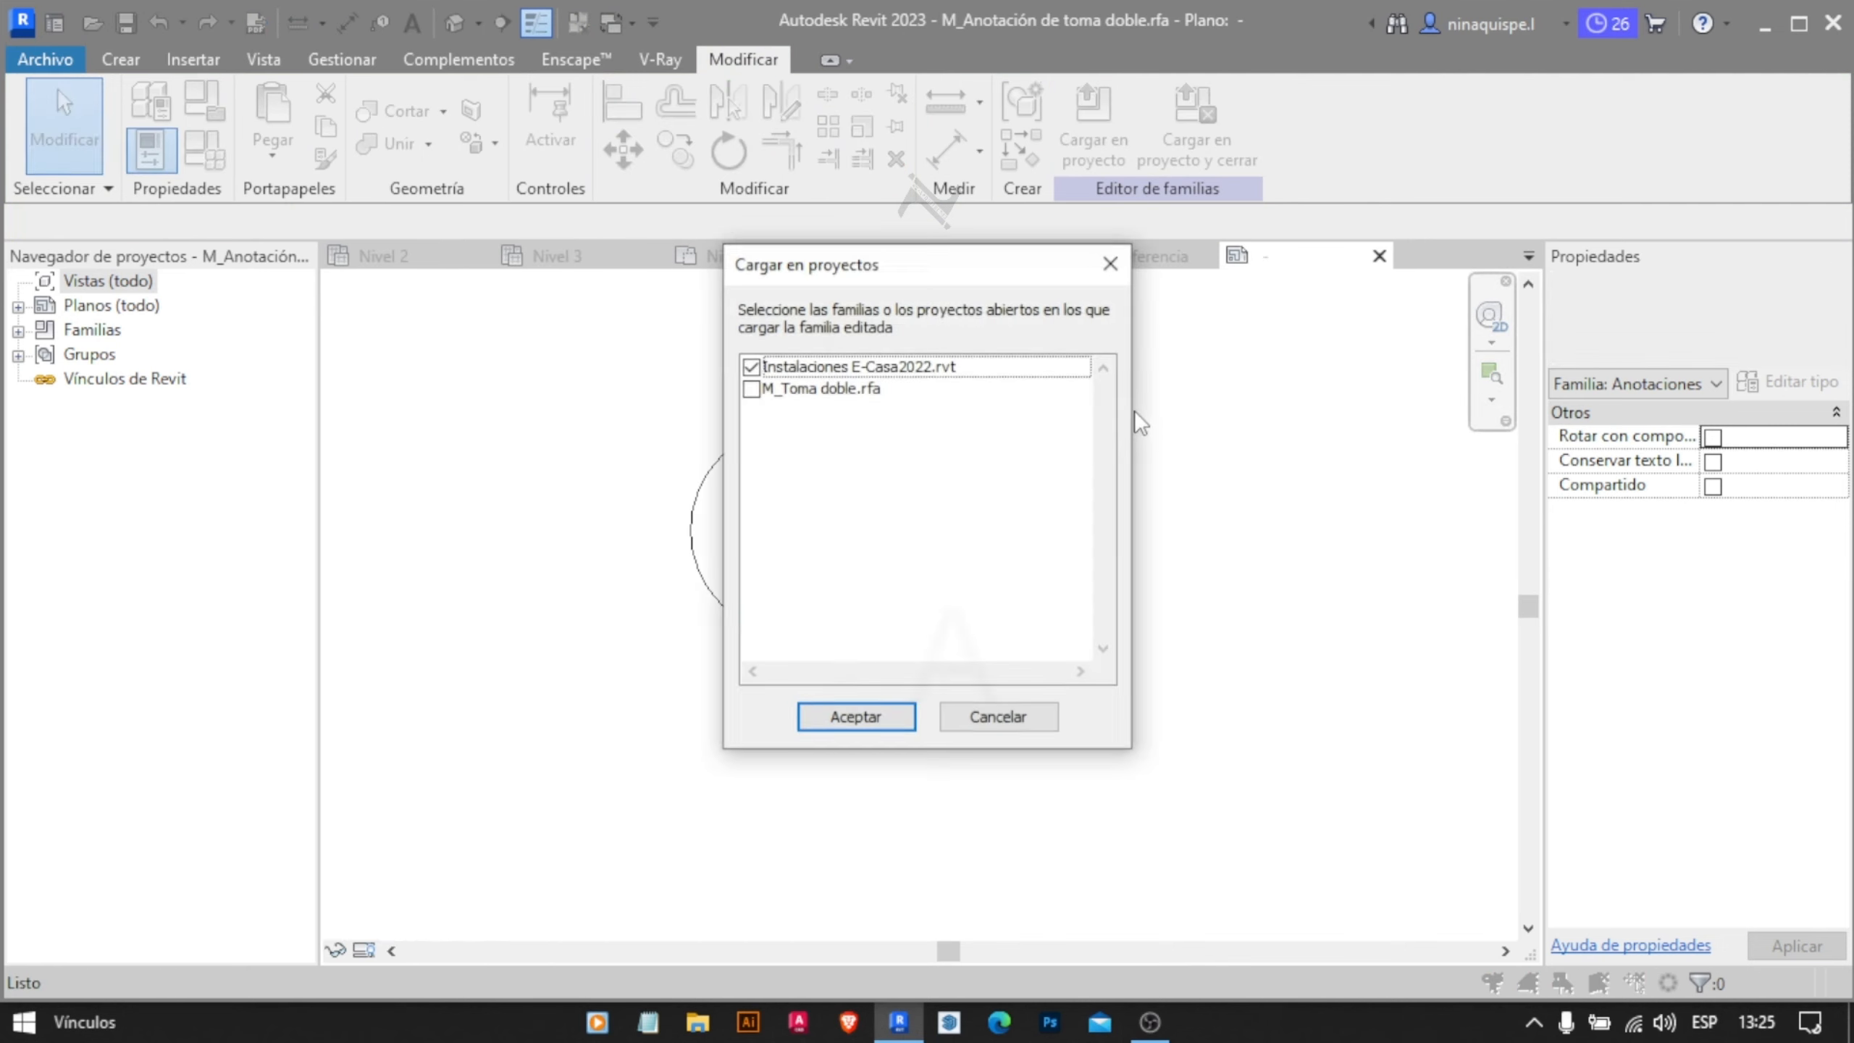
click(898, 723)
click(1078, 447)
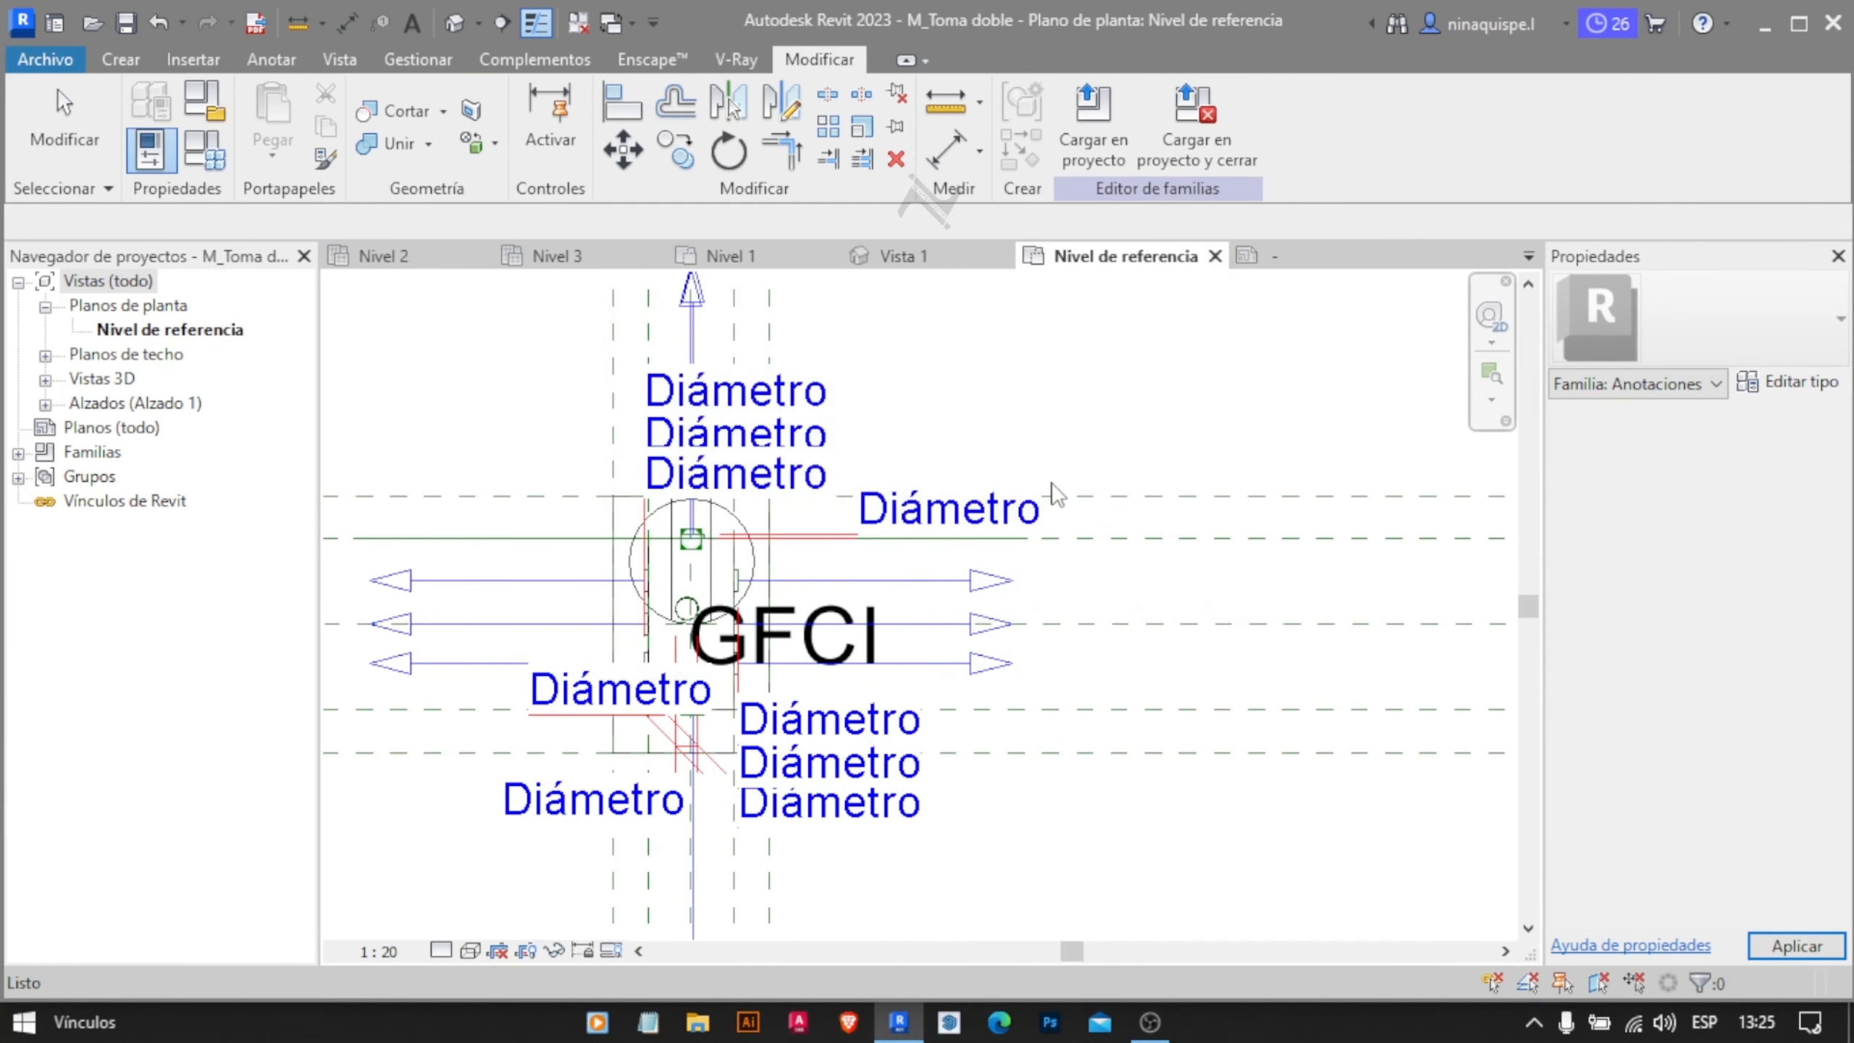
Load the updated M_Toma doble family into the Instalaciones E-Casa2022.rvt project only
click(1115, 125)
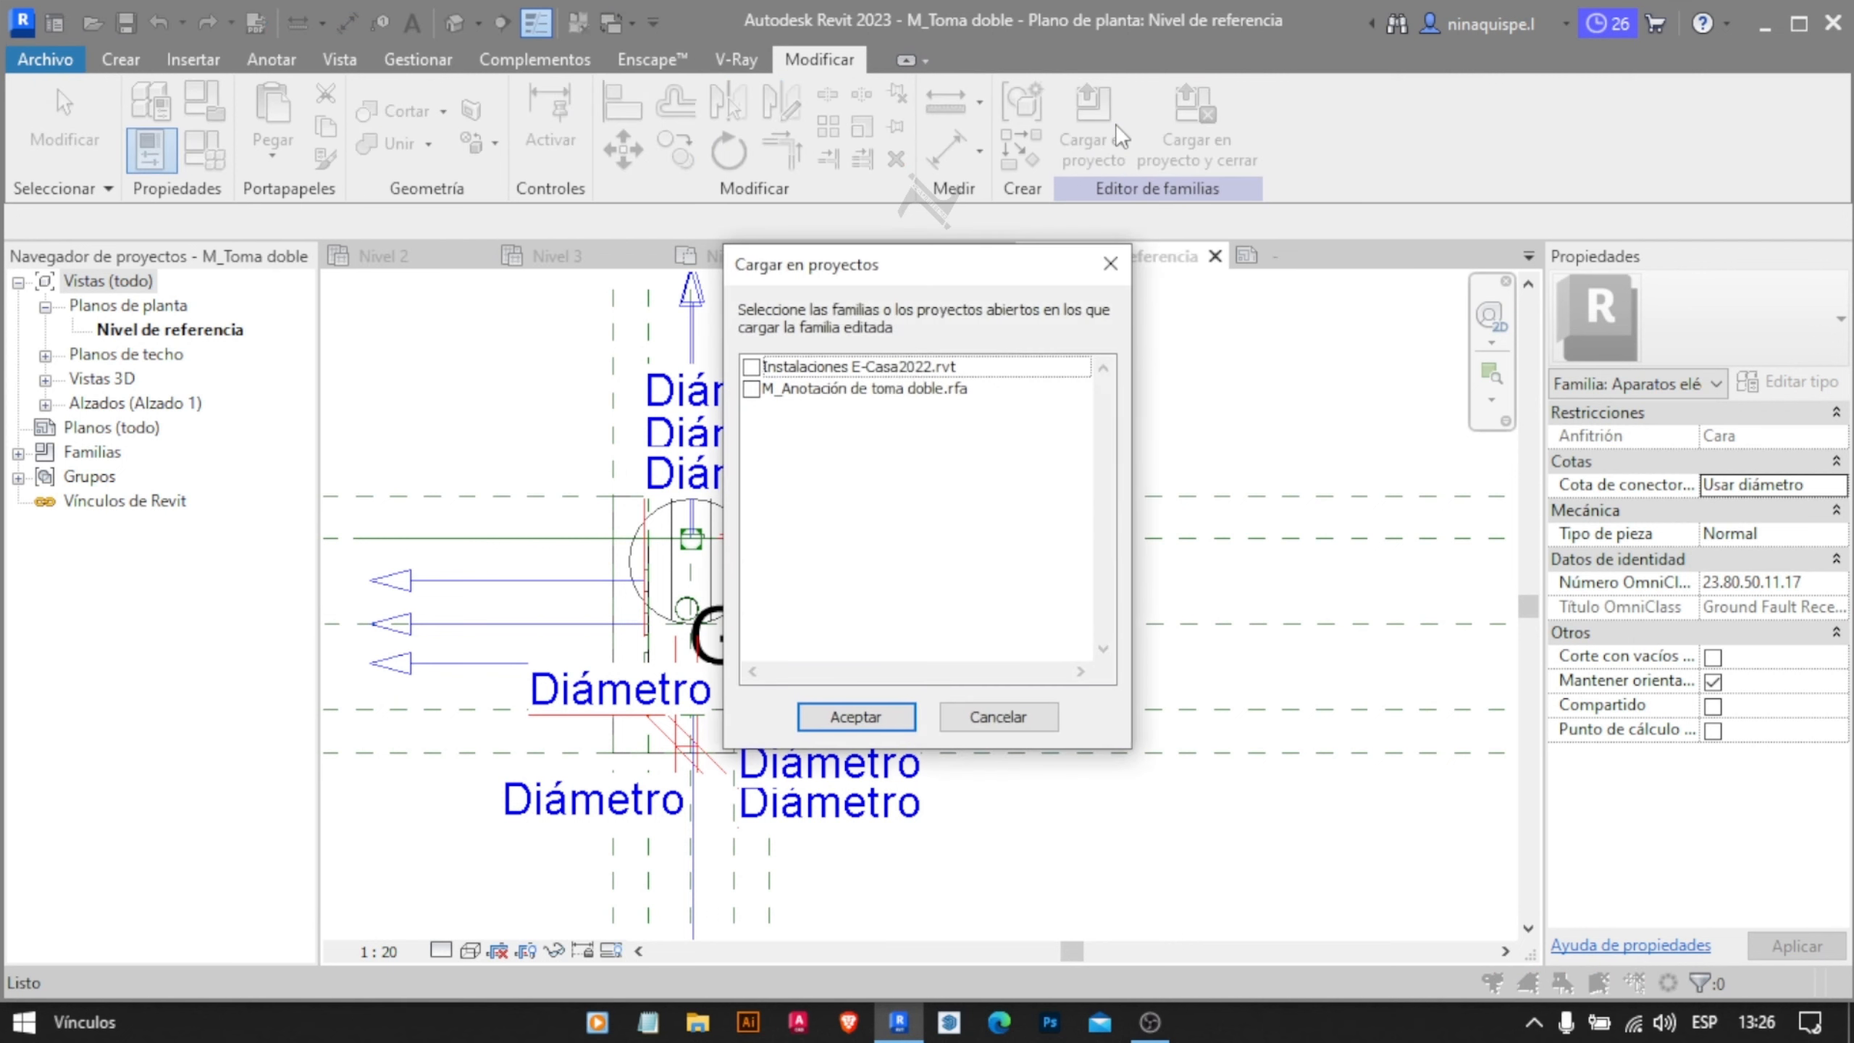
click(751, 367)
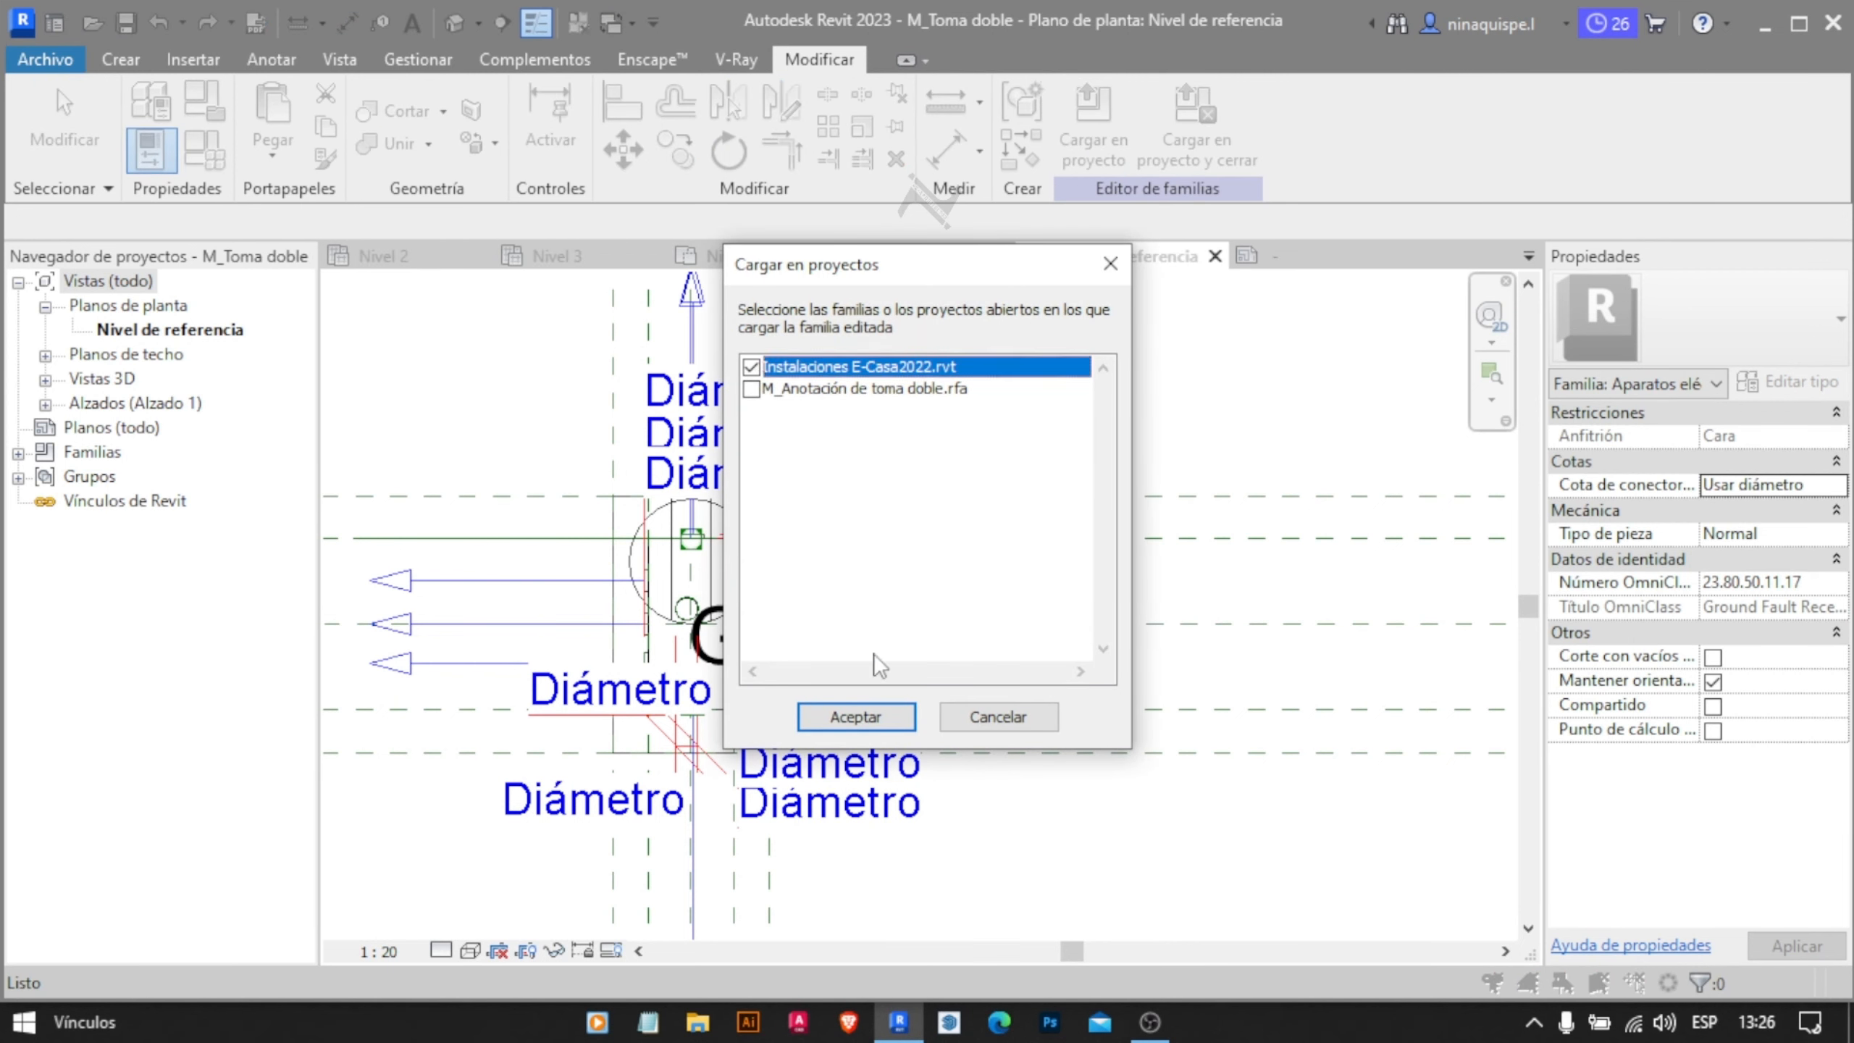
click(855, 716)
click(941, 522)
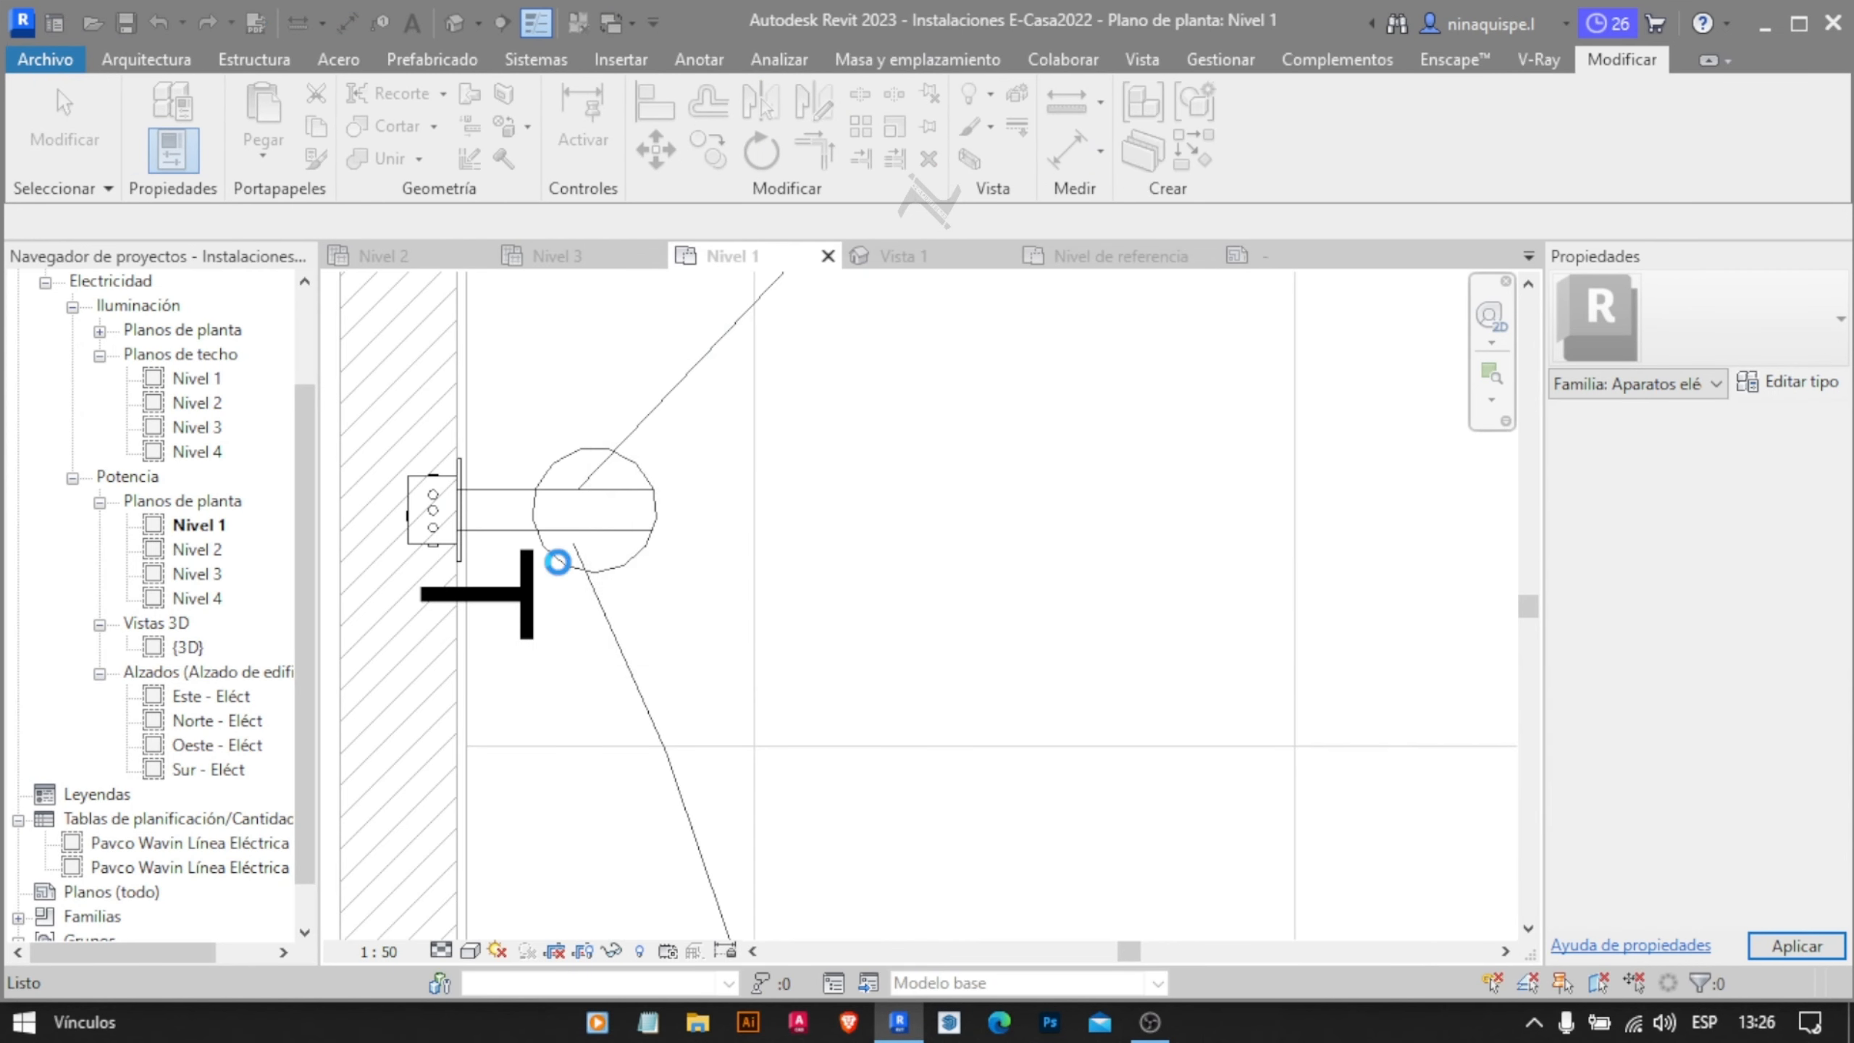
Close the annotation and M_Toma doble family files without saving them, leaving the project's Nivel 1 plan open
scroll(533, 562, down, 6)
scroll(954, 599, up, 3)
scroll(955, 599, down, 4)
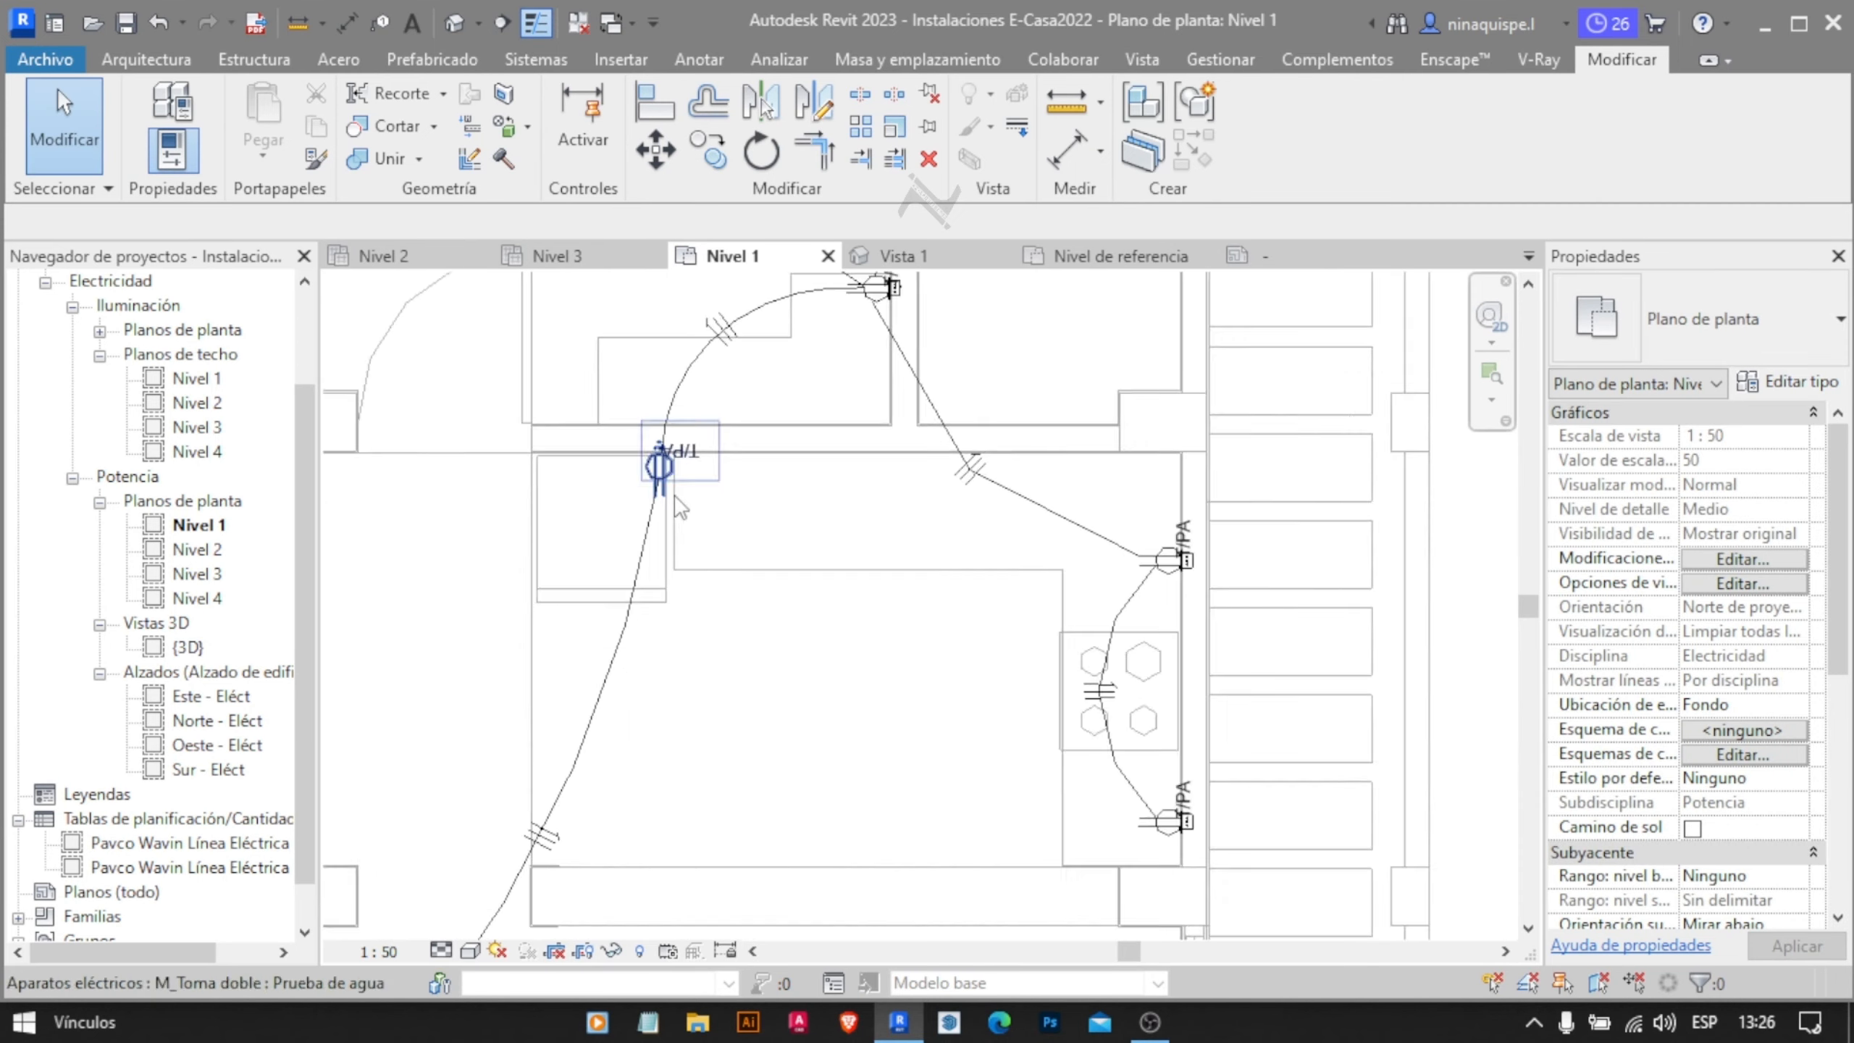
scroll(682, 500, up, 4)
click(1379, 255)
click(968, 531)
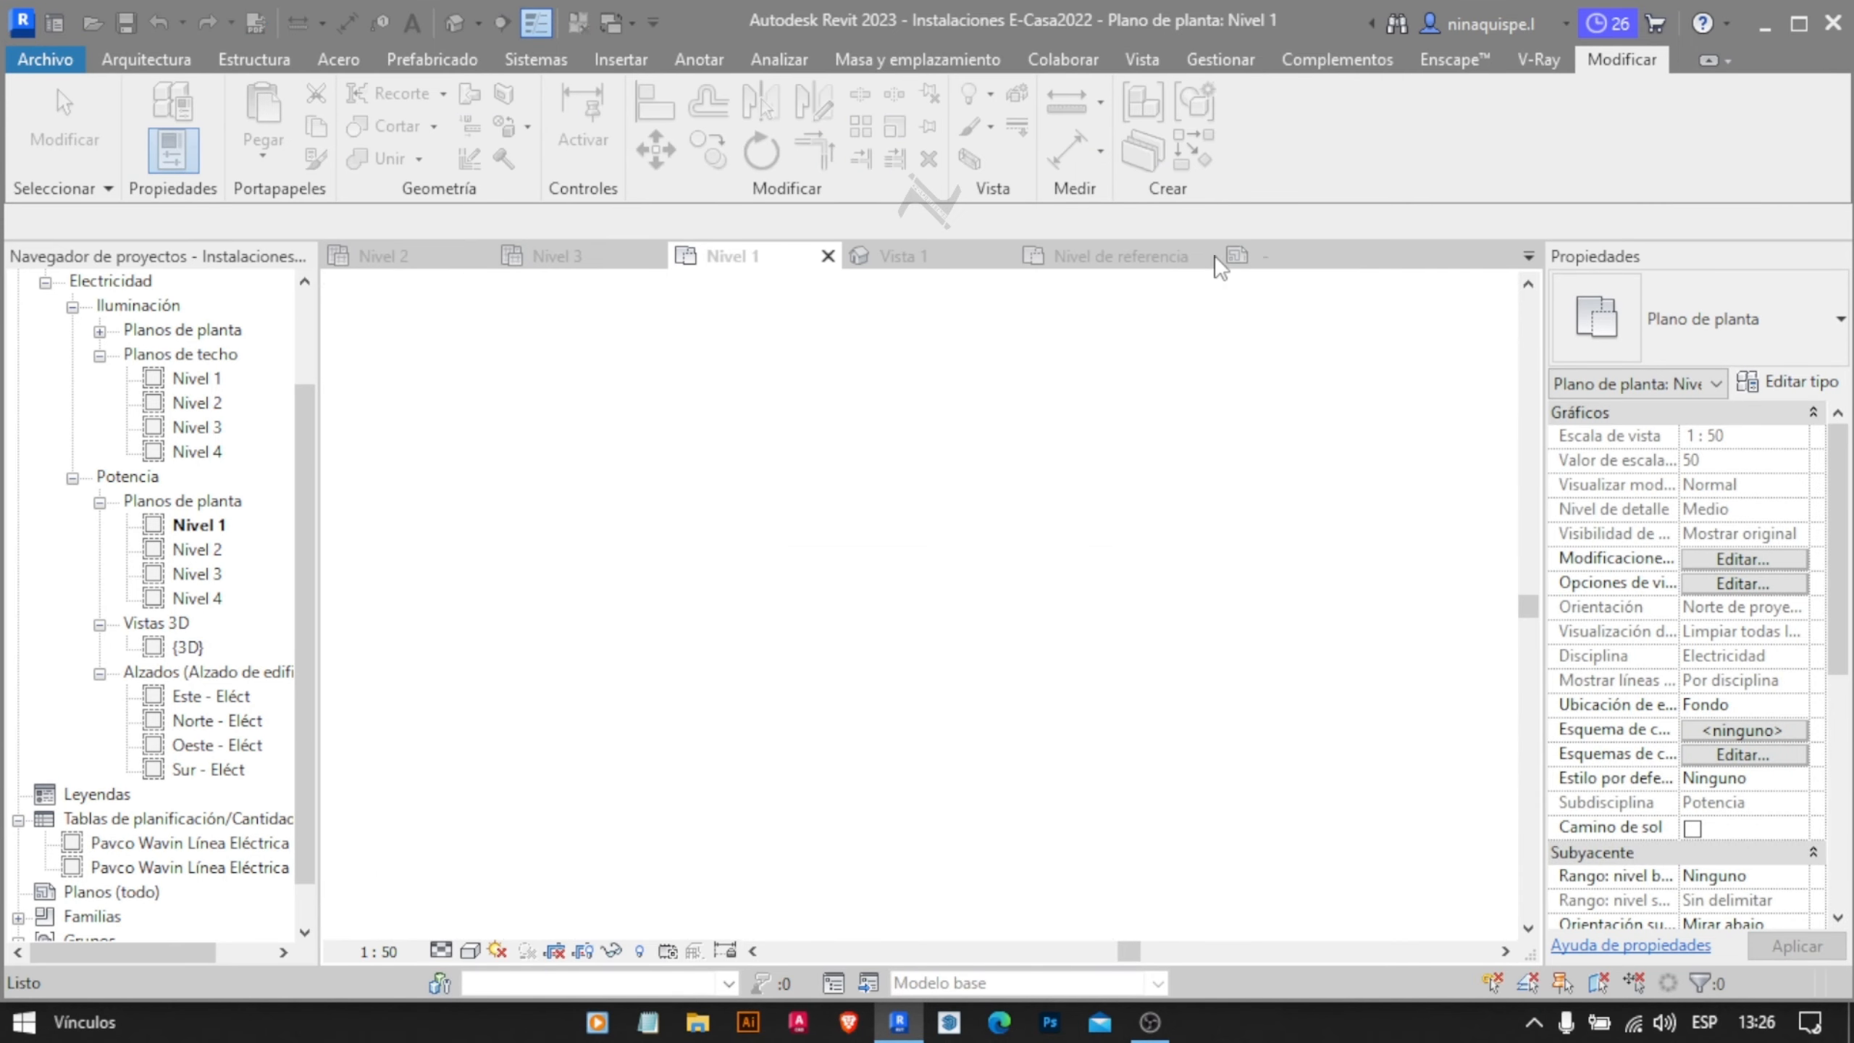
click(1377, 256)
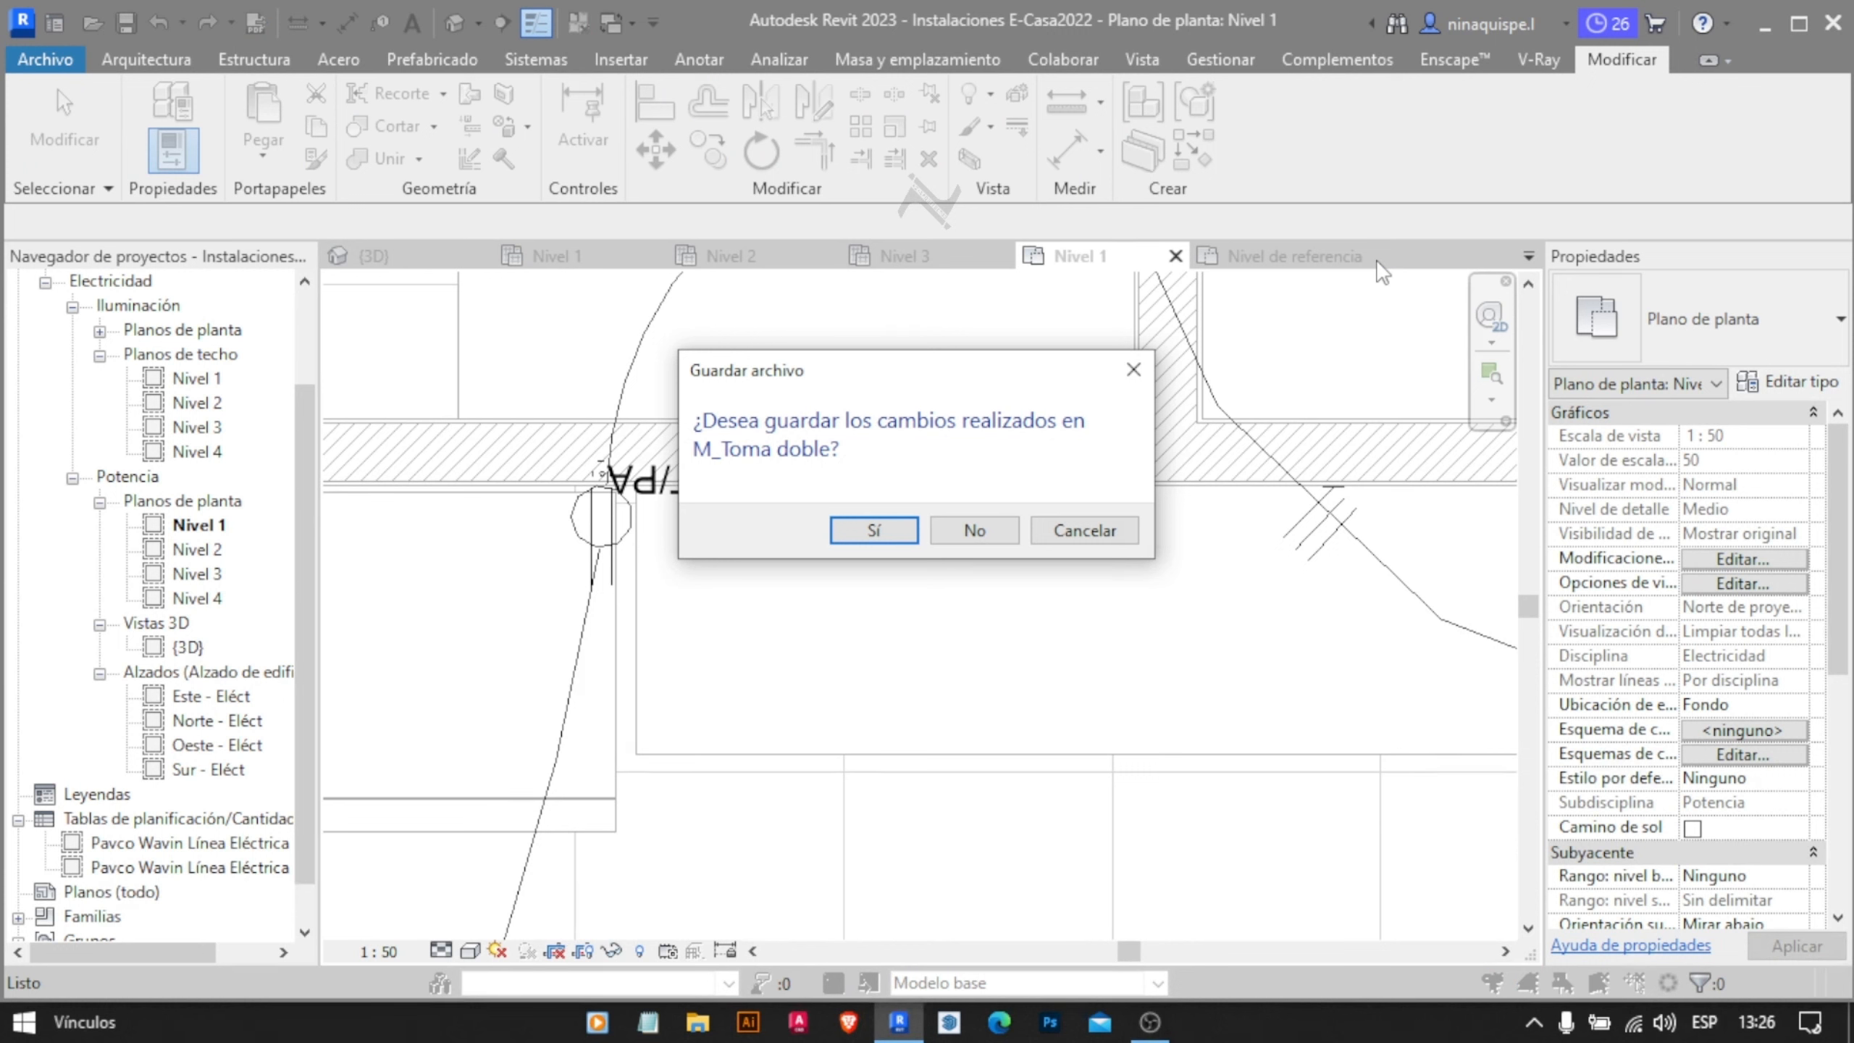
click(975, 531)
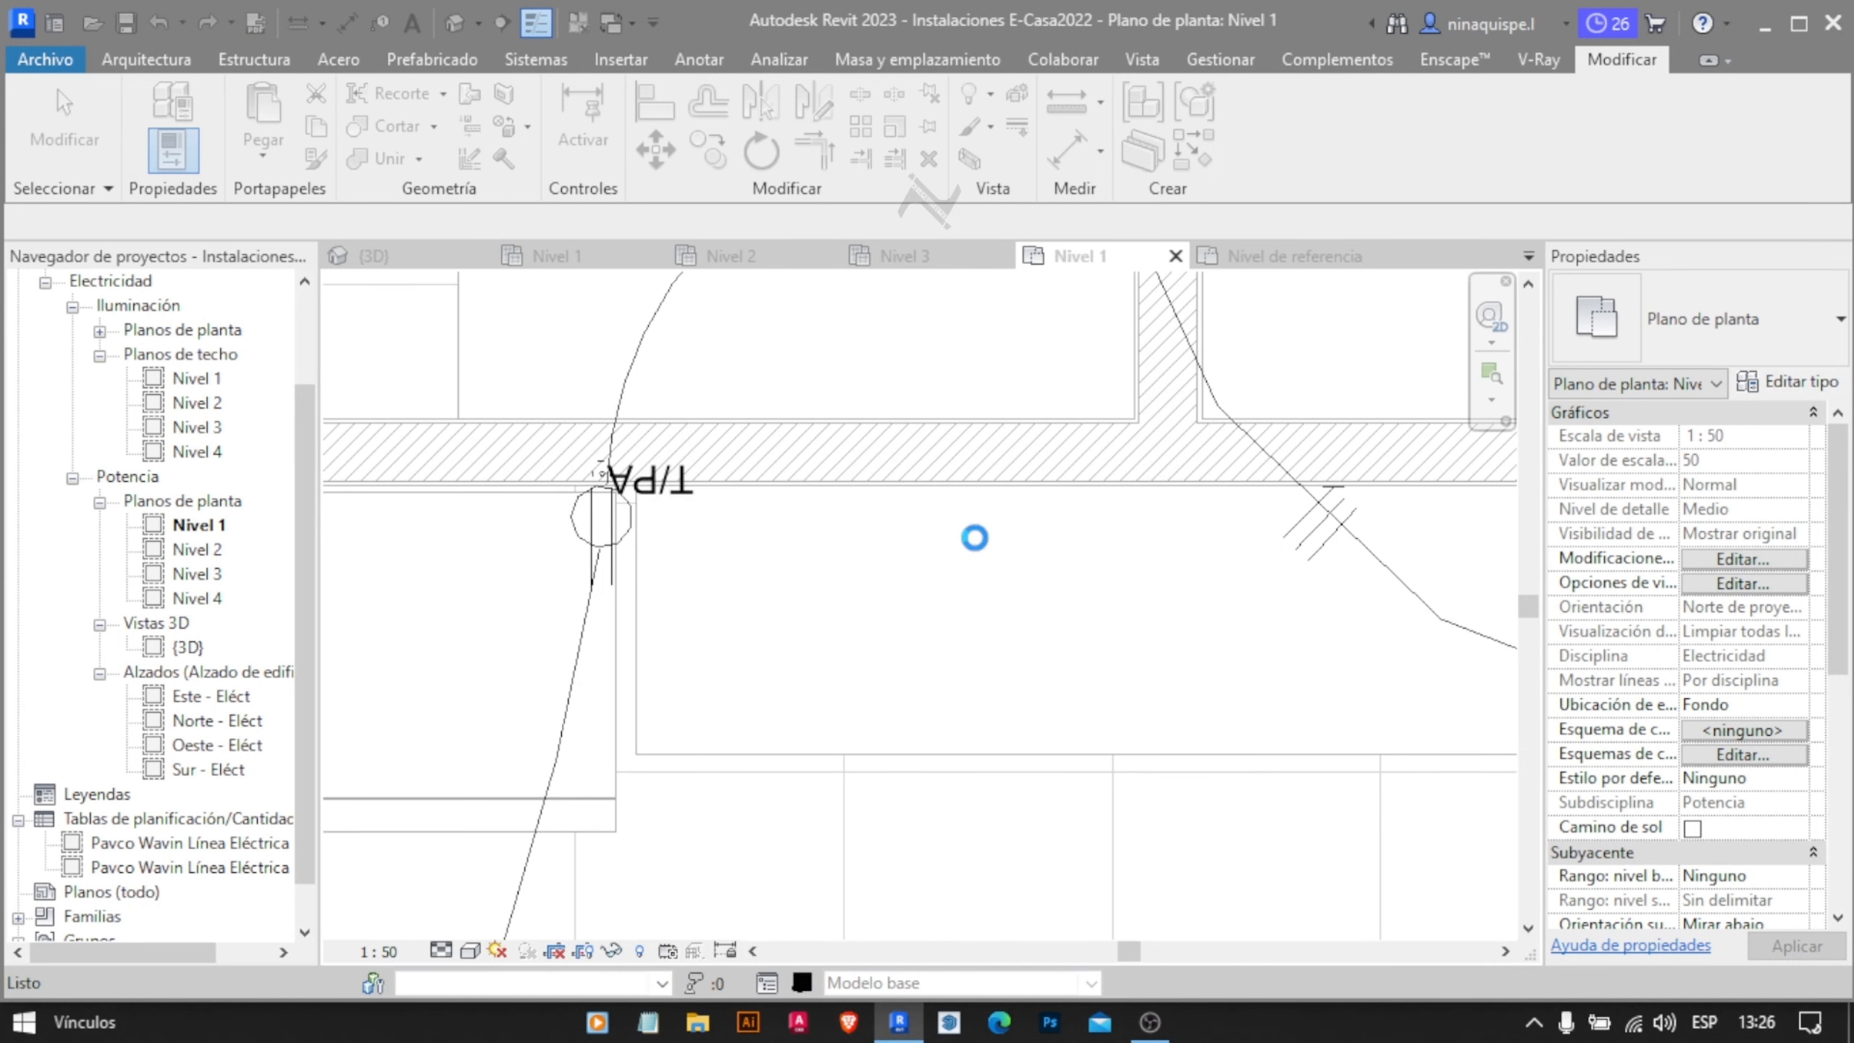
Check the updated outlet symbols and wiring throughout the Nivel 1 power plan
scroll(932, 540, down, 3)
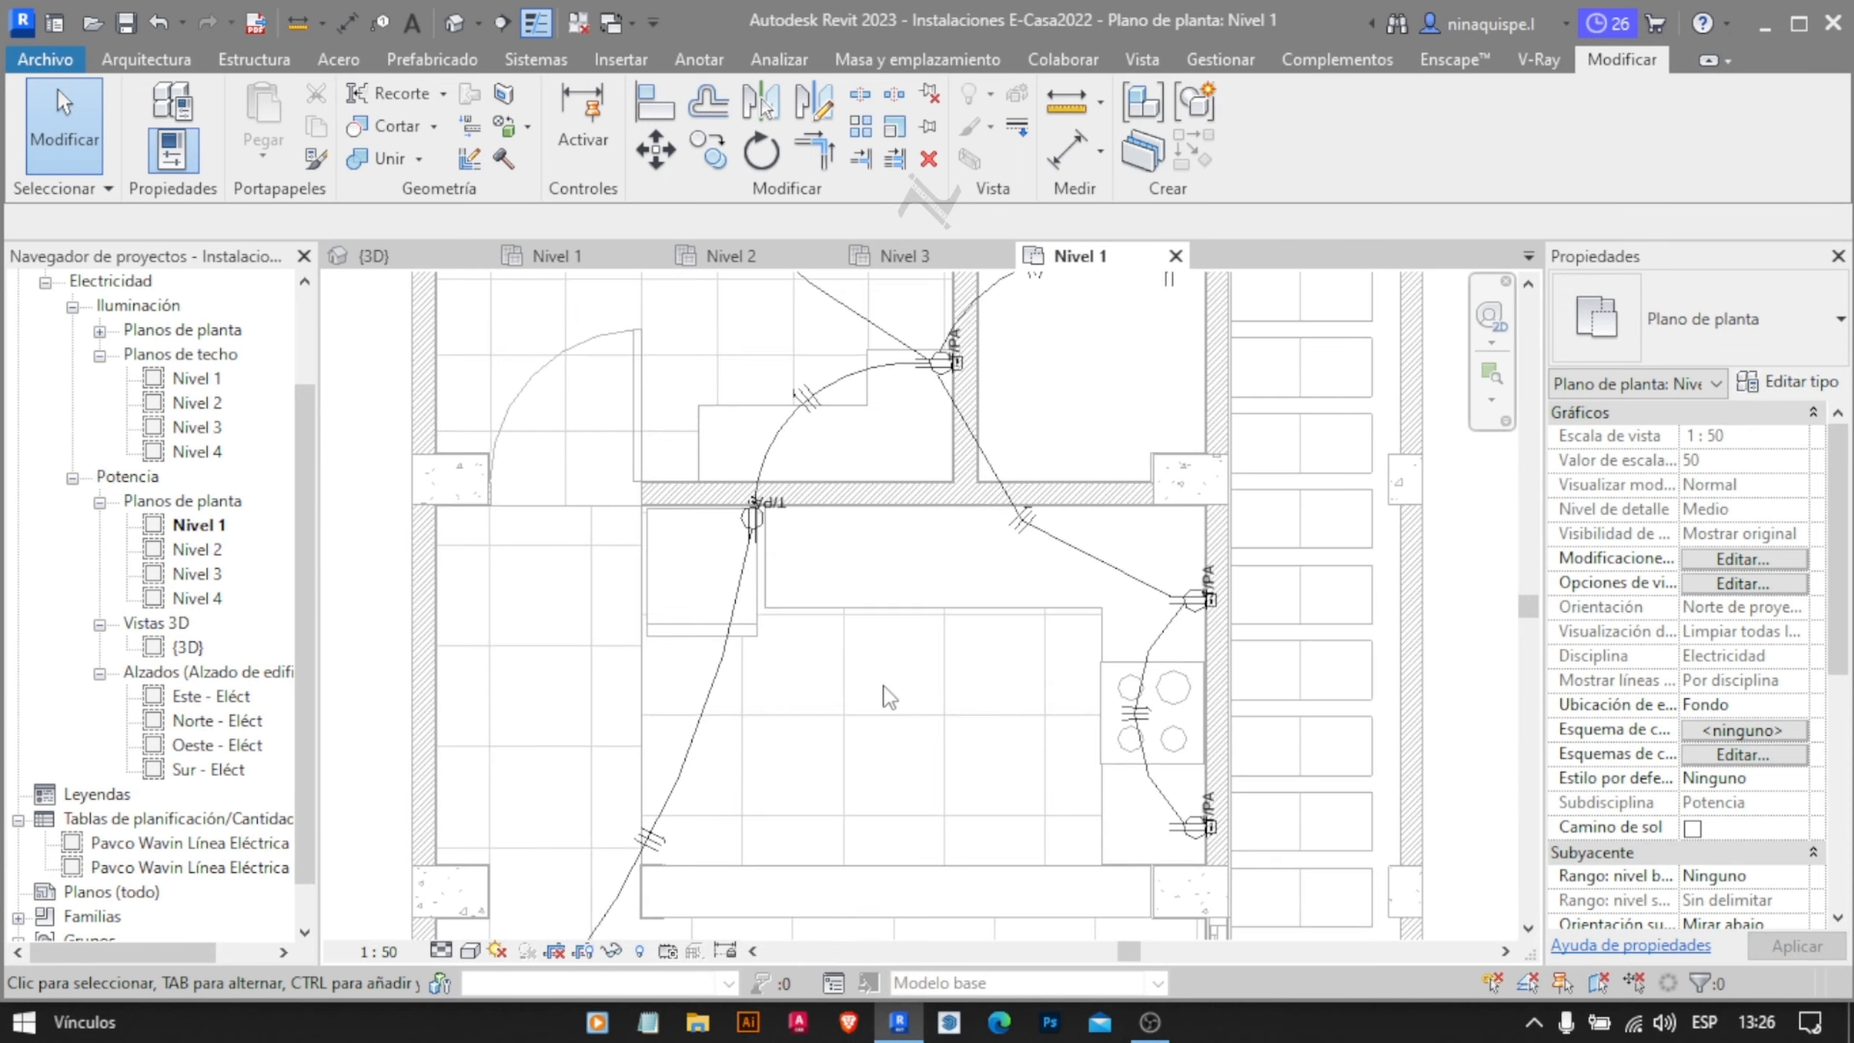
scroll(886, 695, down, 3)
middle_drag(886, 695, 877, 538)
scroll(879, 544, down, 1)
middle_drag(948, 596, 1010, 440)
scroll(979, 721, up, 2)
scroll(981, 730, up, 2)
middle_drag(981, 730, 1031, 411)
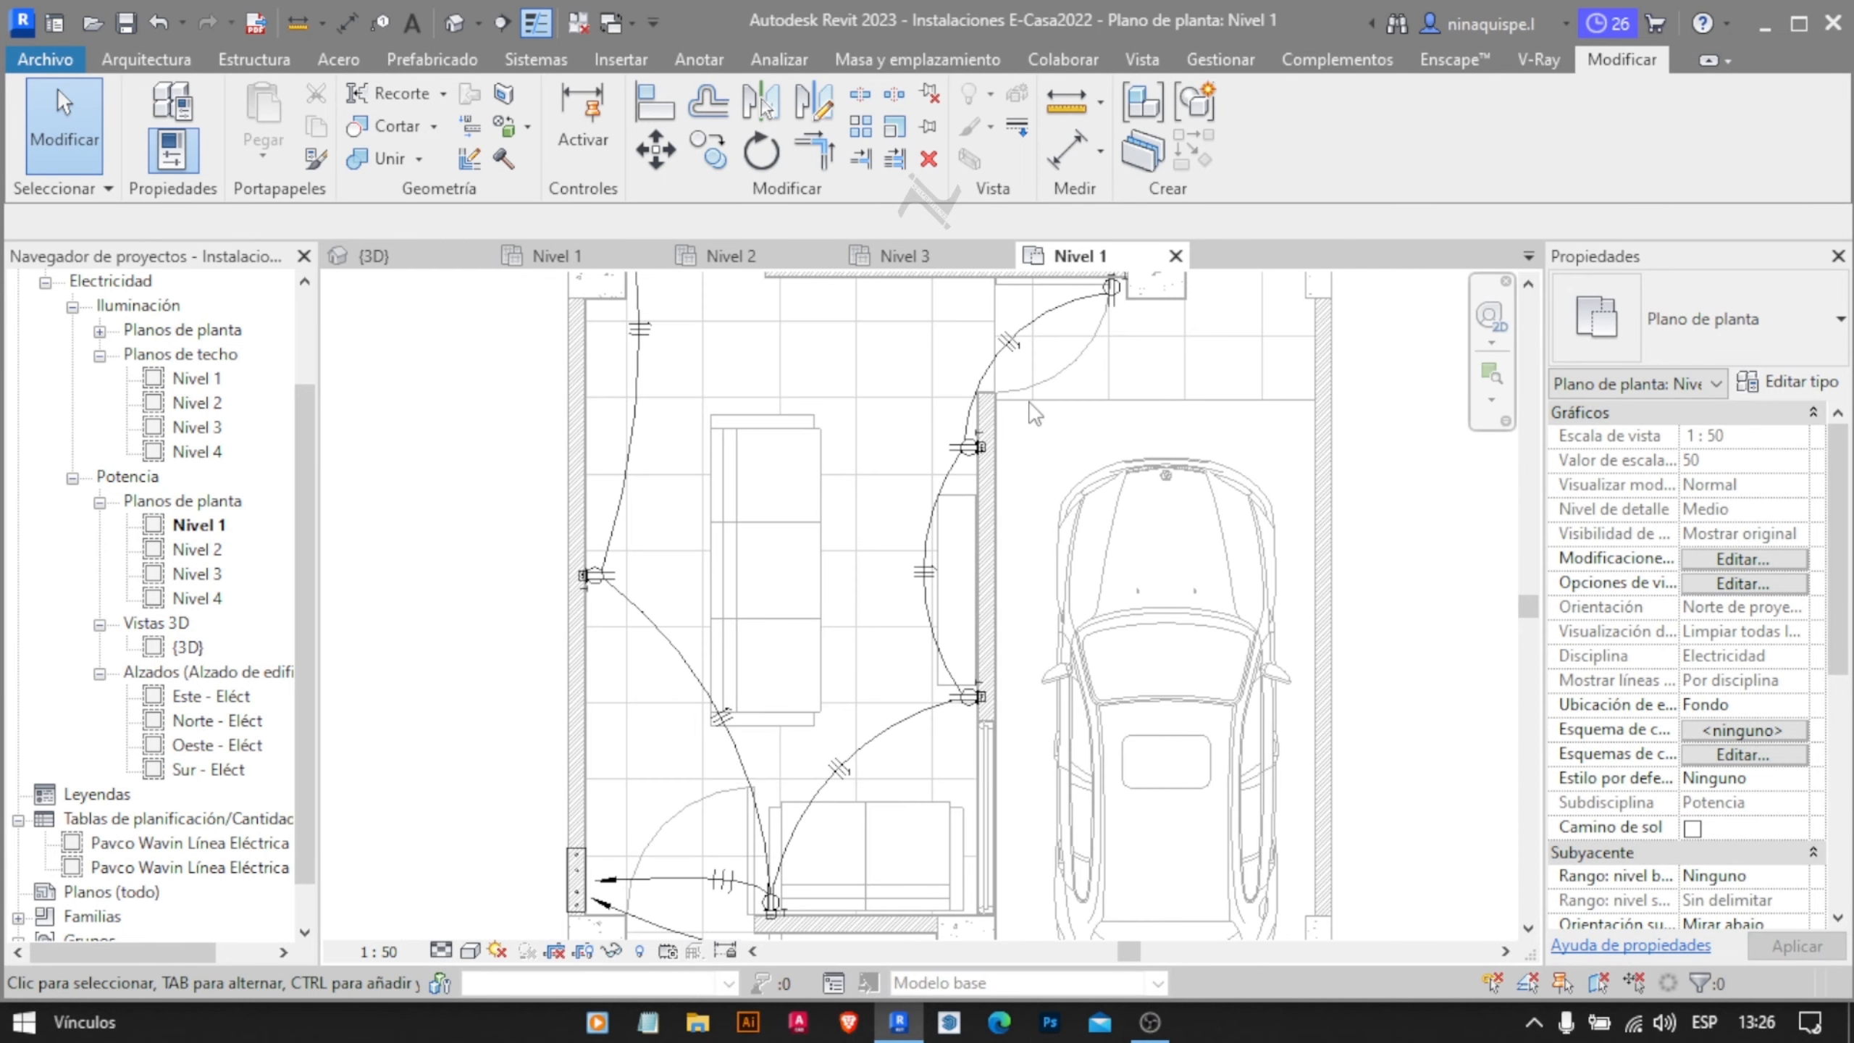
scroll(1035, 413, down, 4)
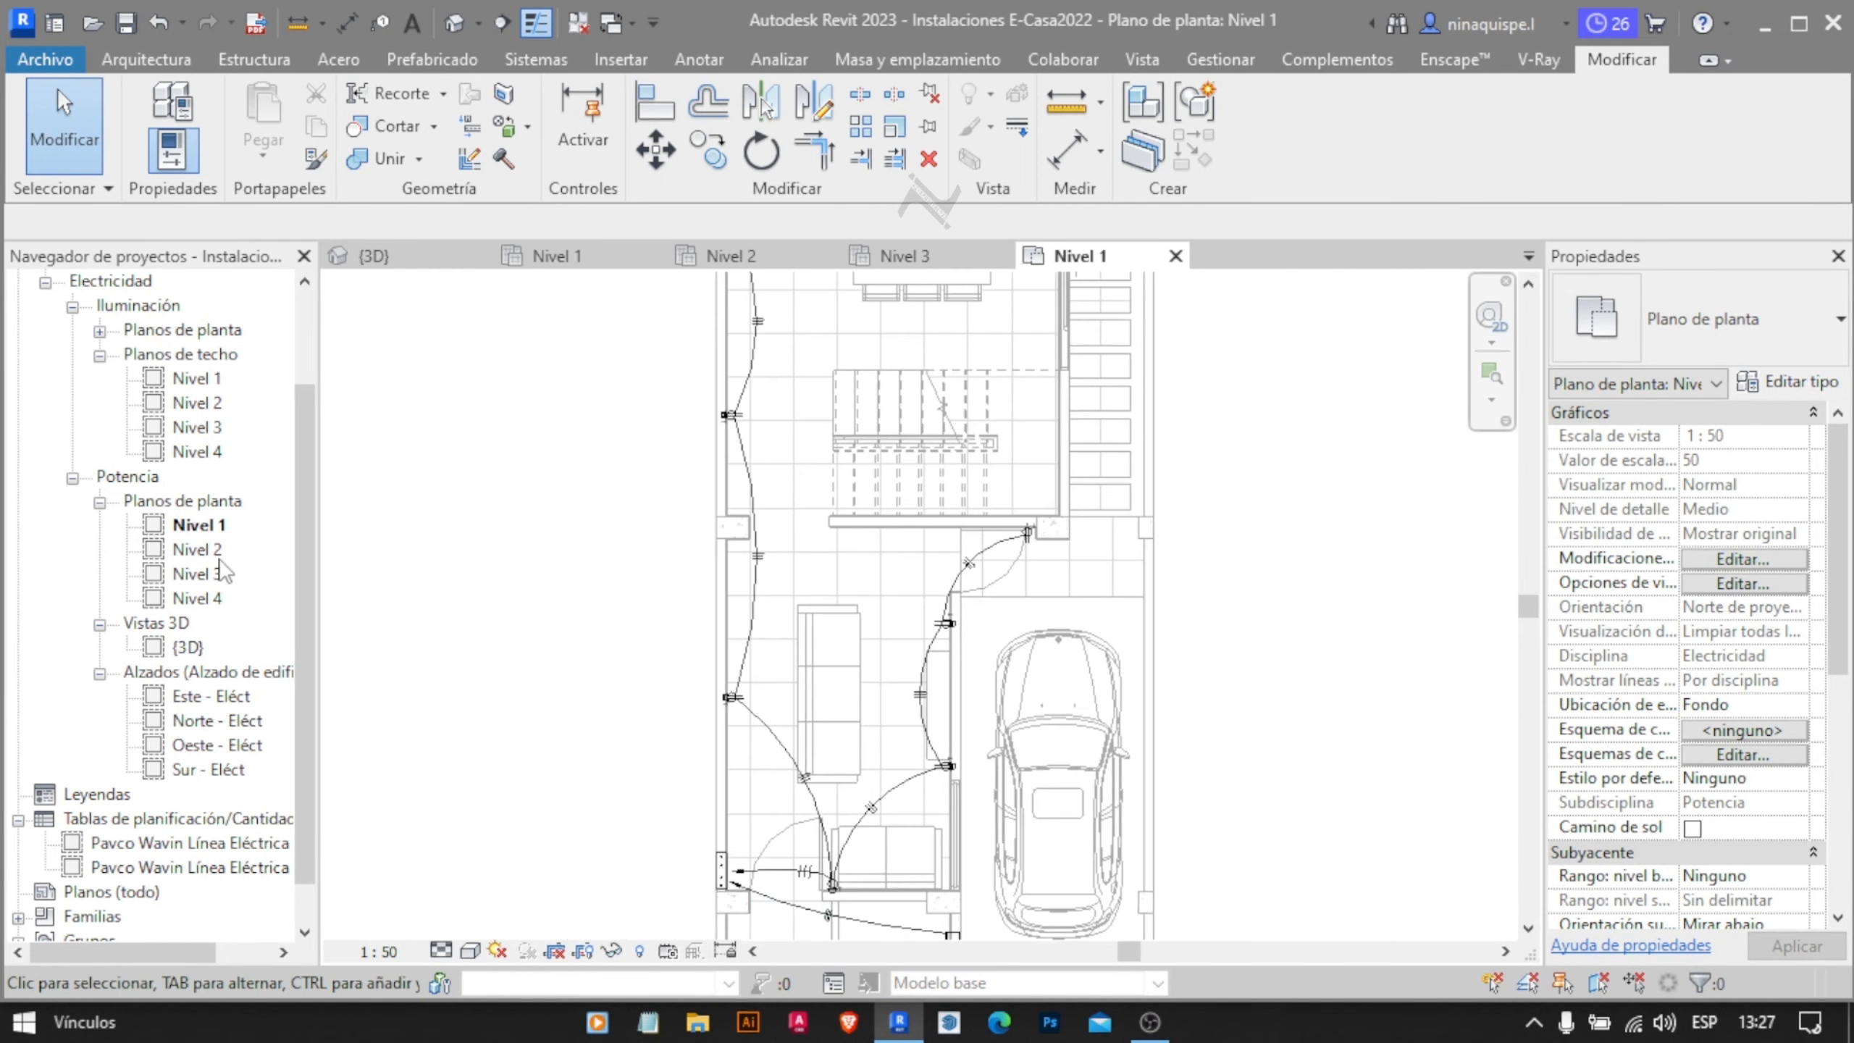
Assign the Tomacorrientes view template to the Nivel 2 power floor plan
double_click(197, 548)
scroll(1748, 847, down, 5)
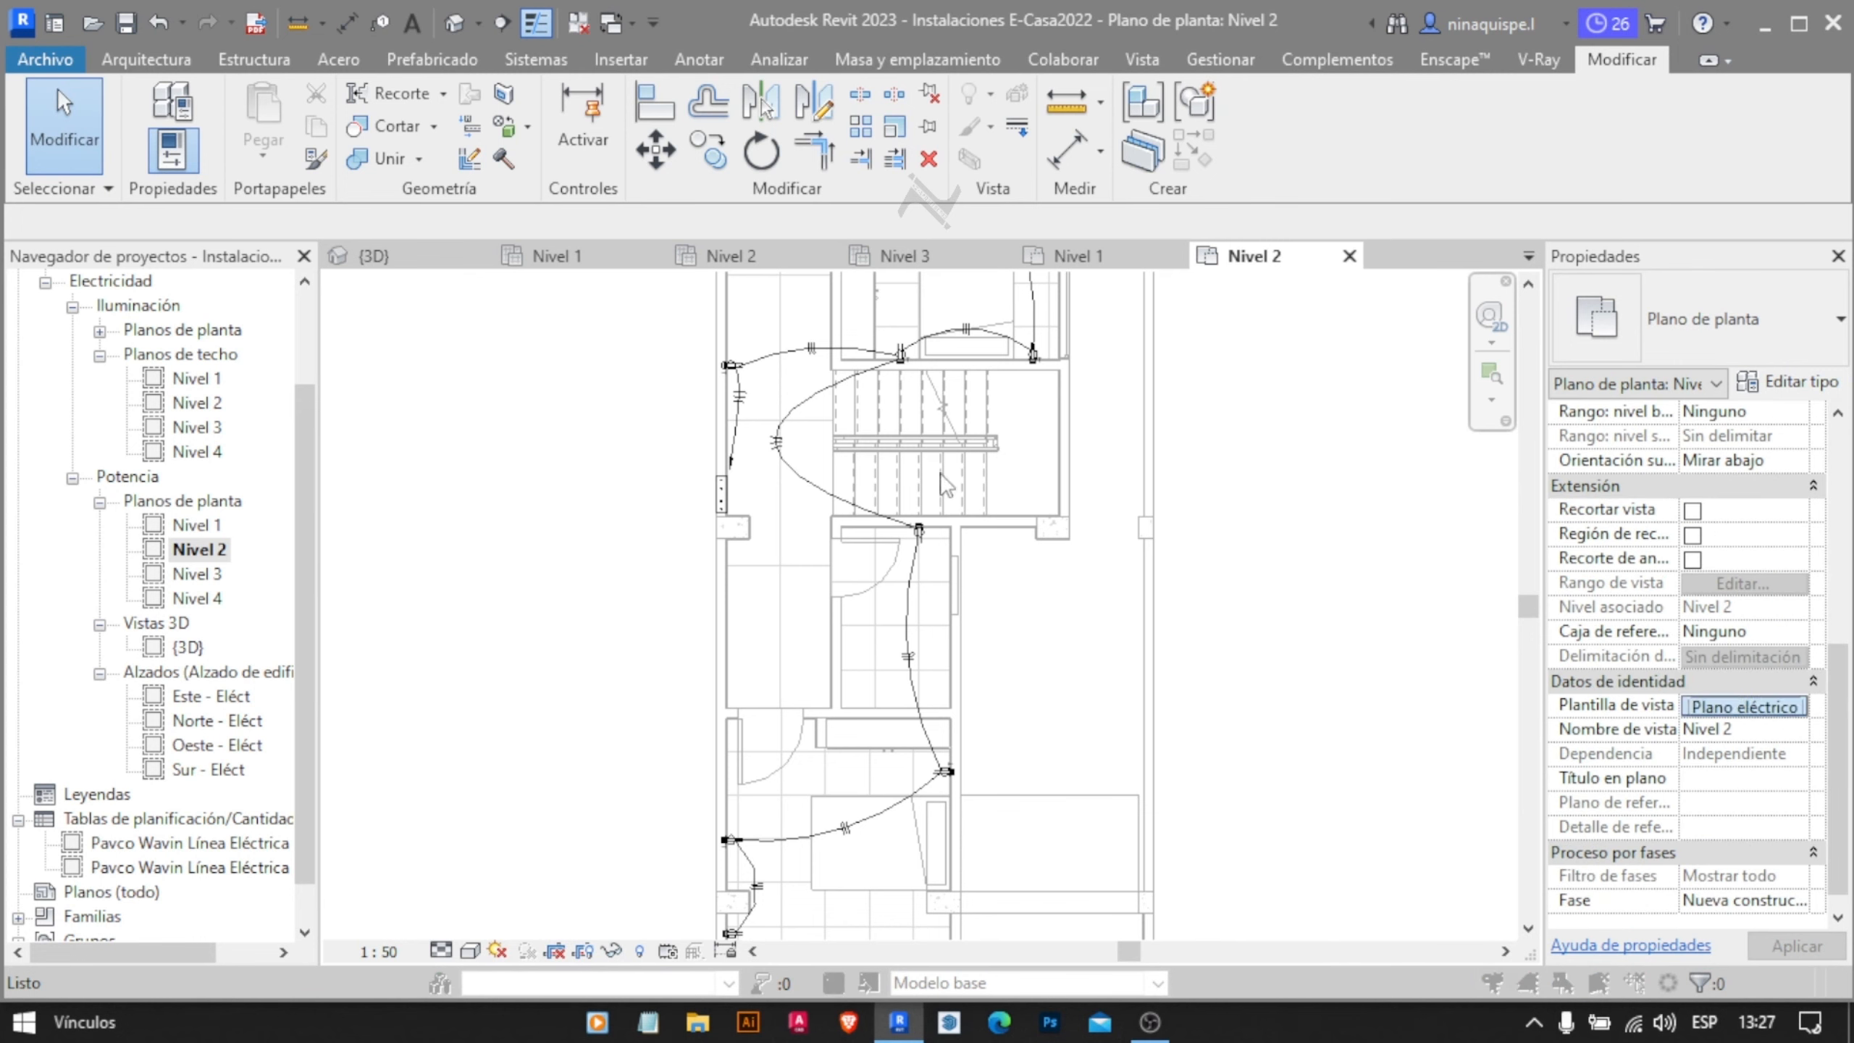
key(Return)
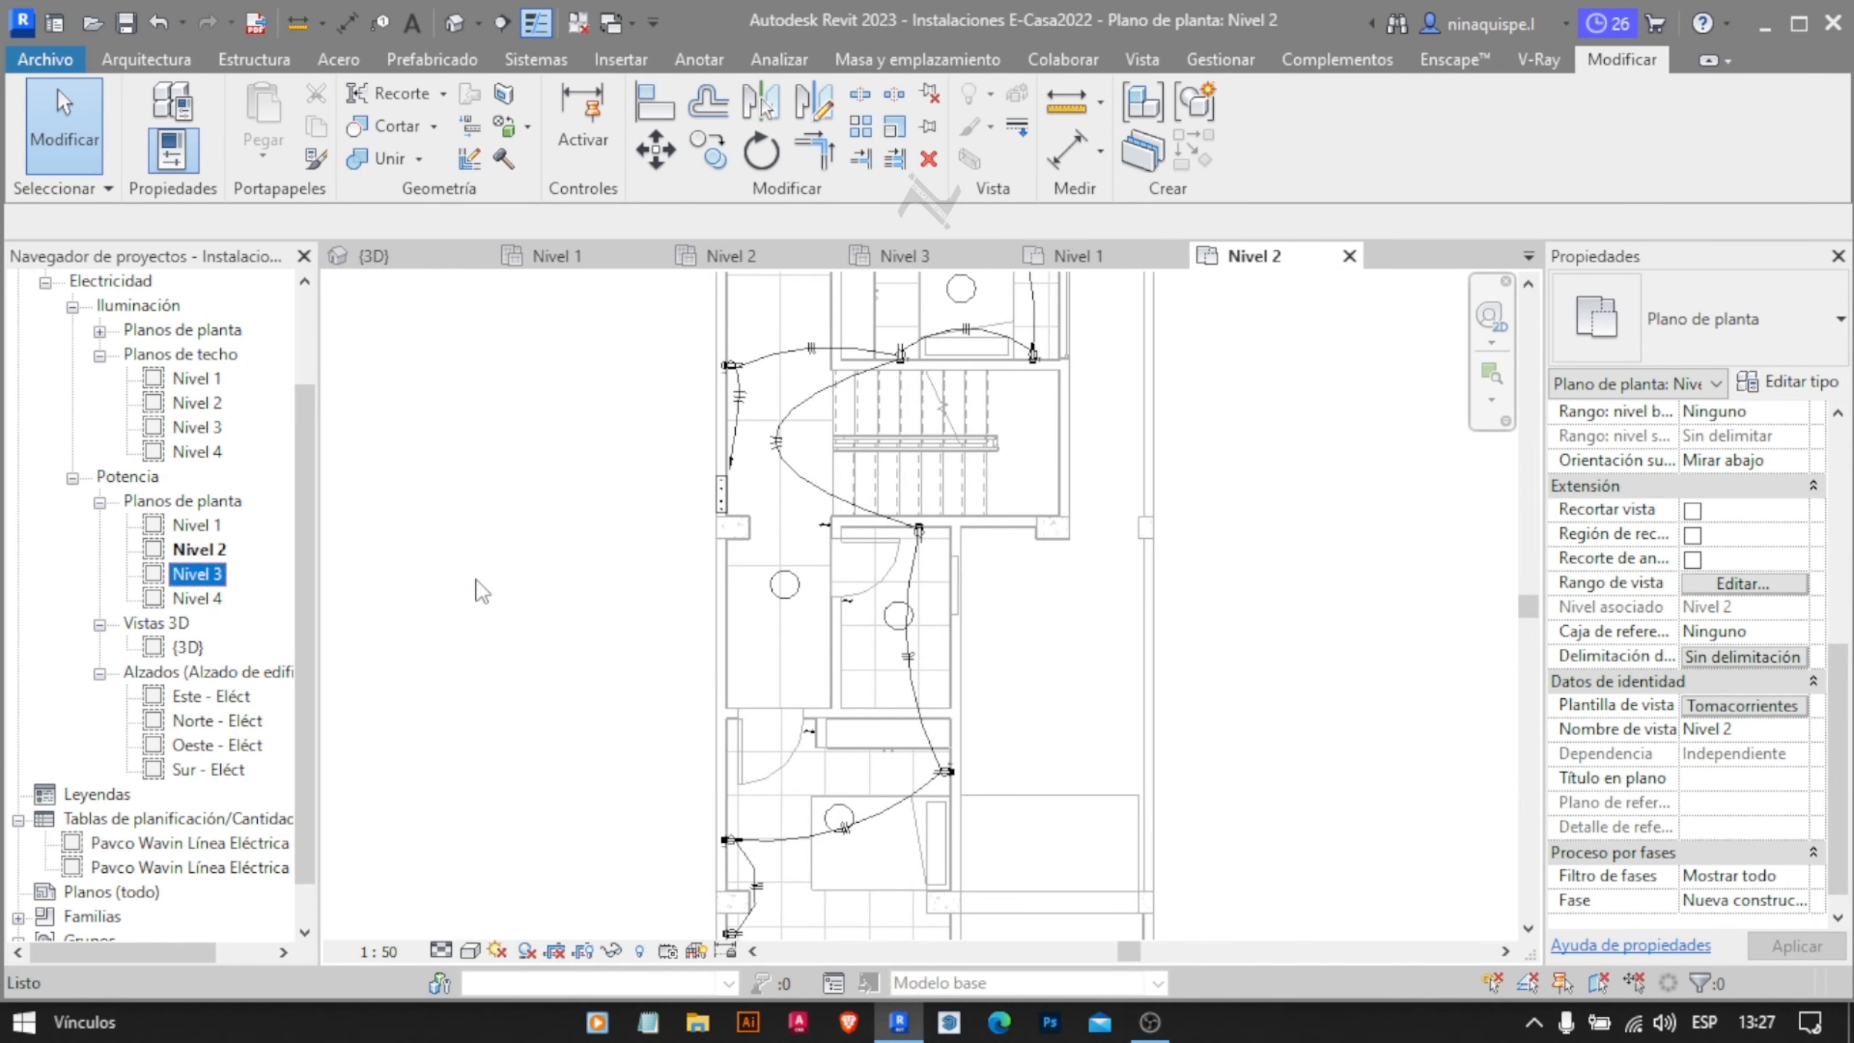
Assign the Tomacorrientes view template to the Nivel 3 power floor plan
double_click(184, 575)
click(1765, 706)
click(537, 609)
click(949, 862)
Turn off the Luminarias model category in the Tomacorrientes template from the Nivel 3 power plan
scroll(880, 410, up, 4)
middle_drag(879, 411, 890, 566)
scroll(890, 567, up, 1)
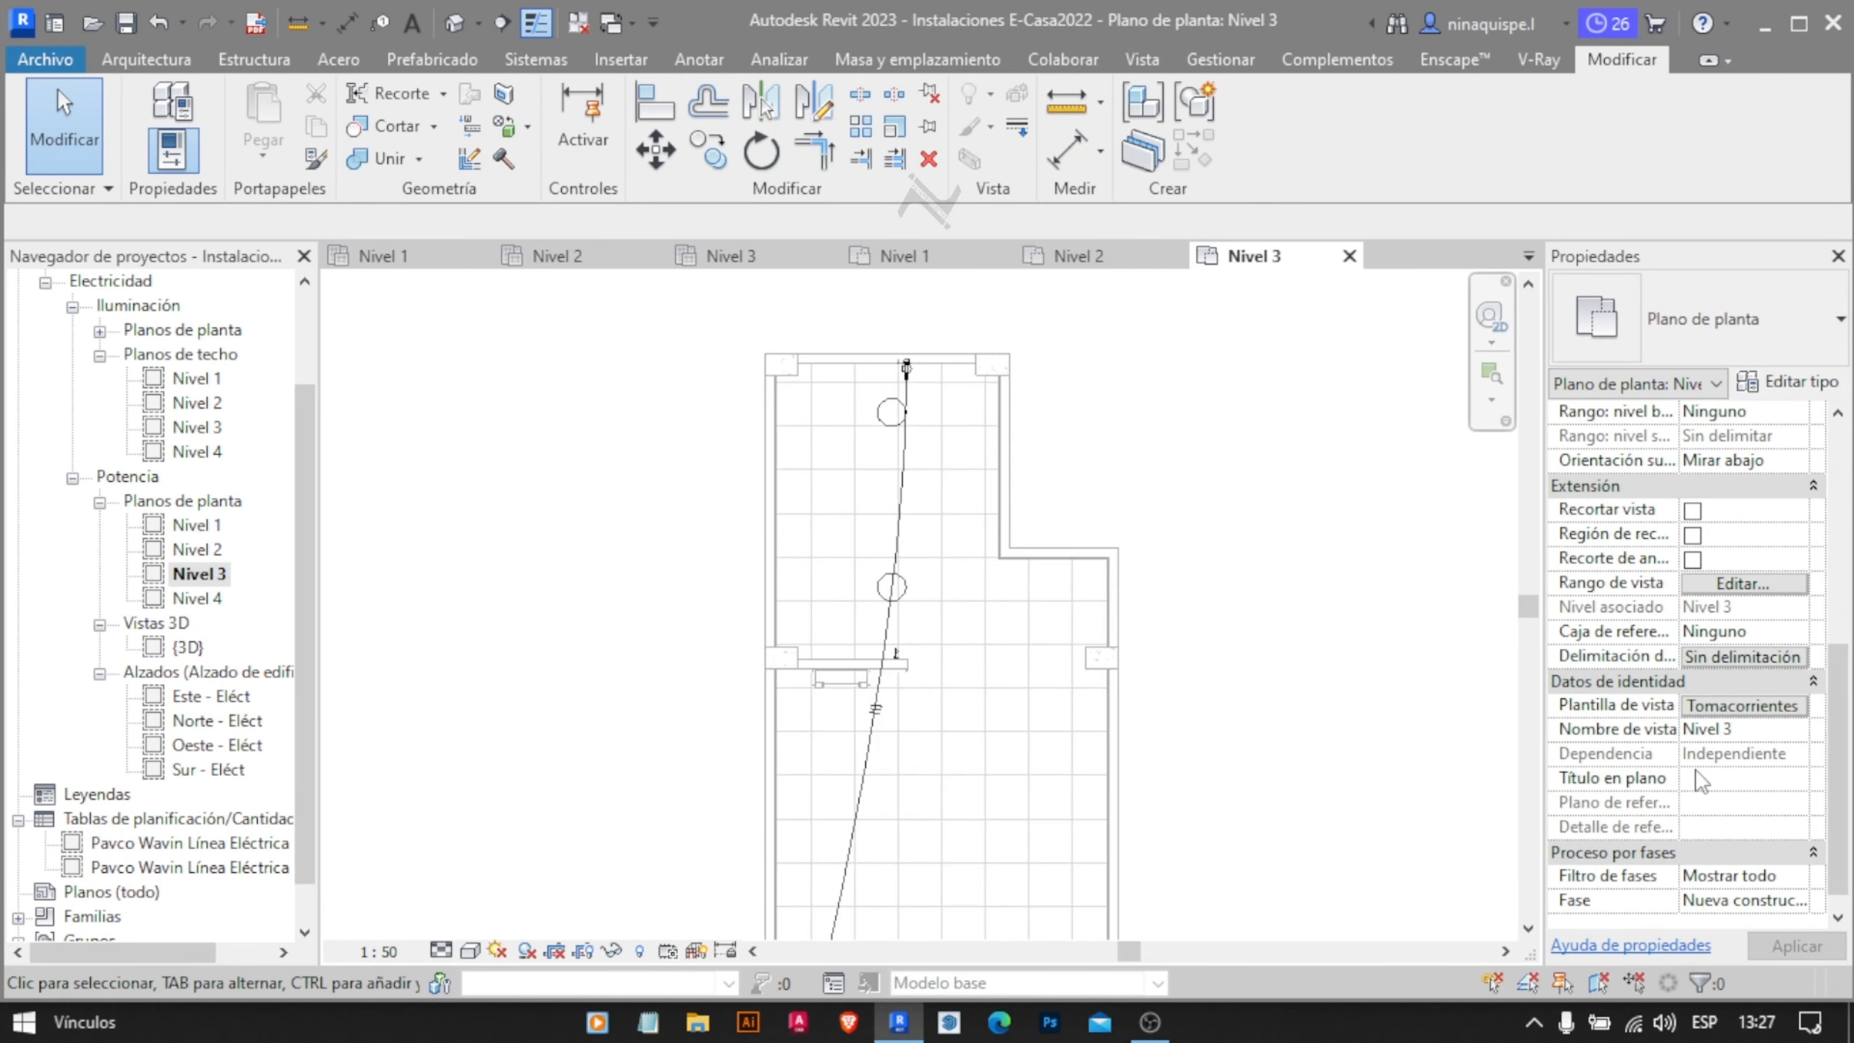
click(1076, 542)
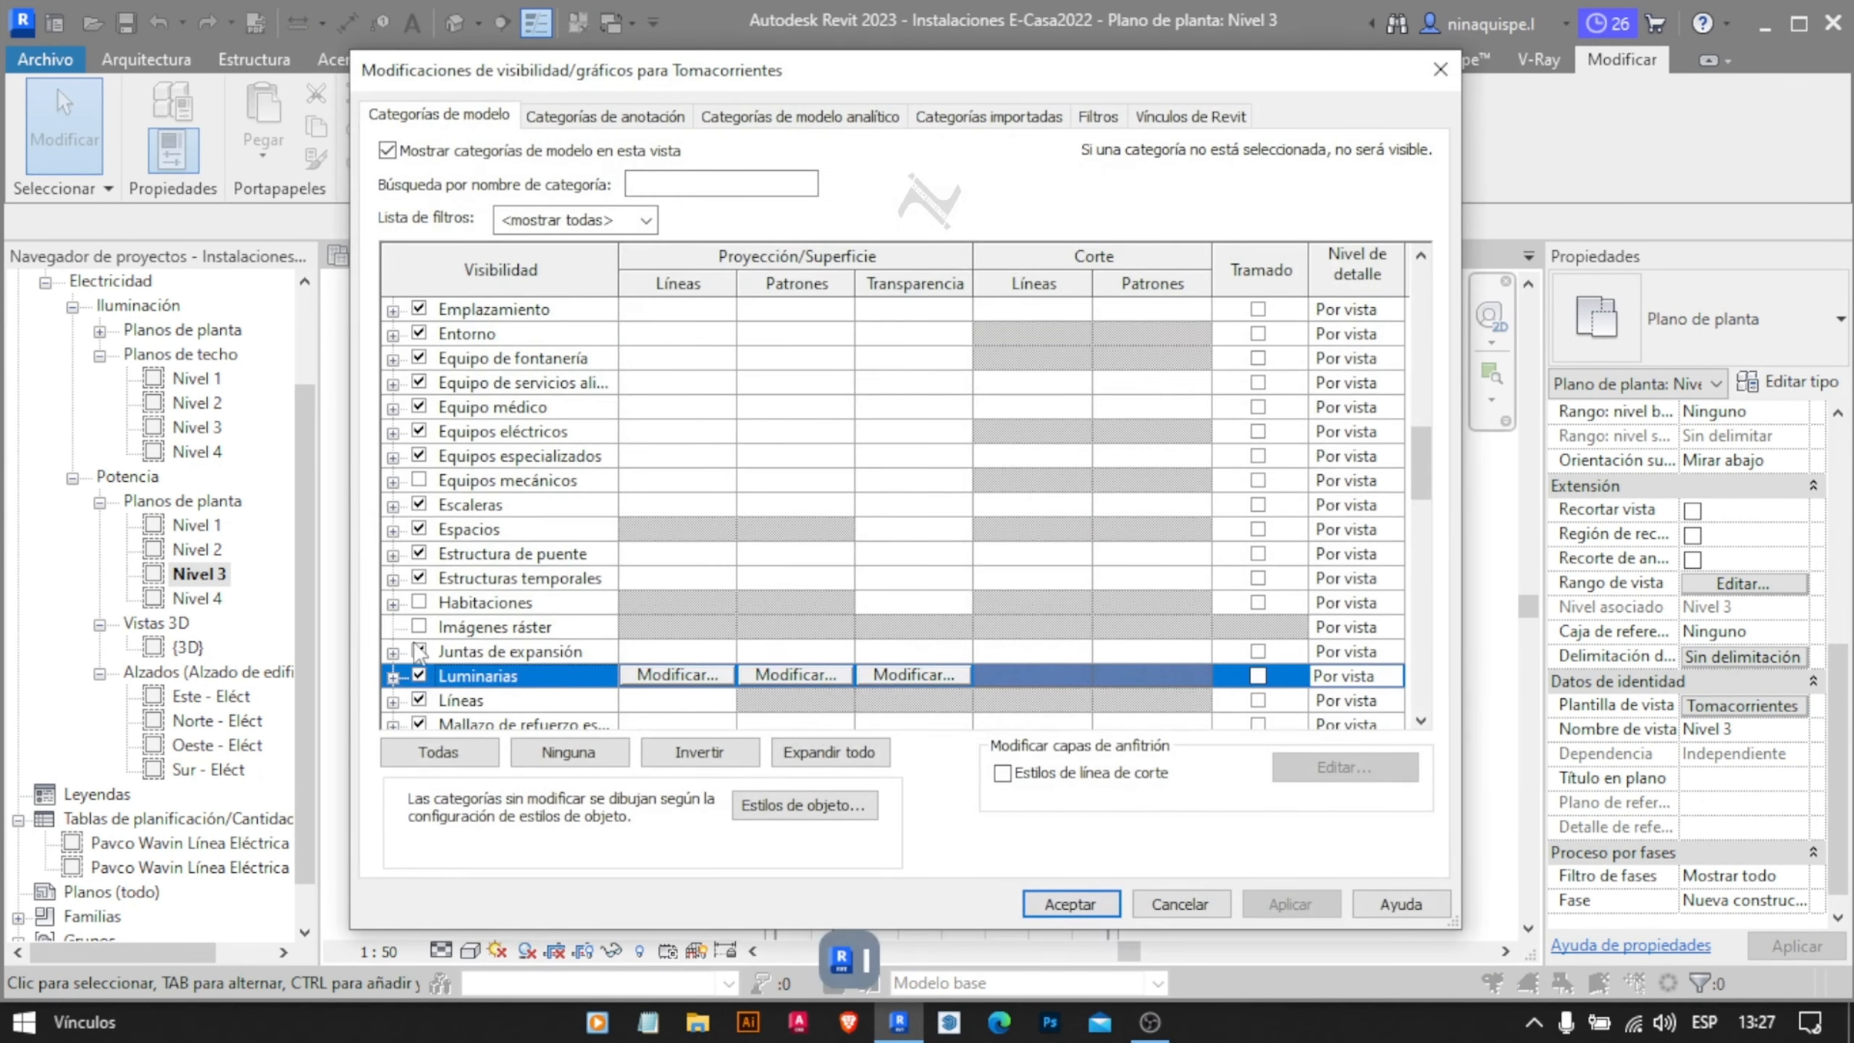
scroll(531, 531, up, 3)
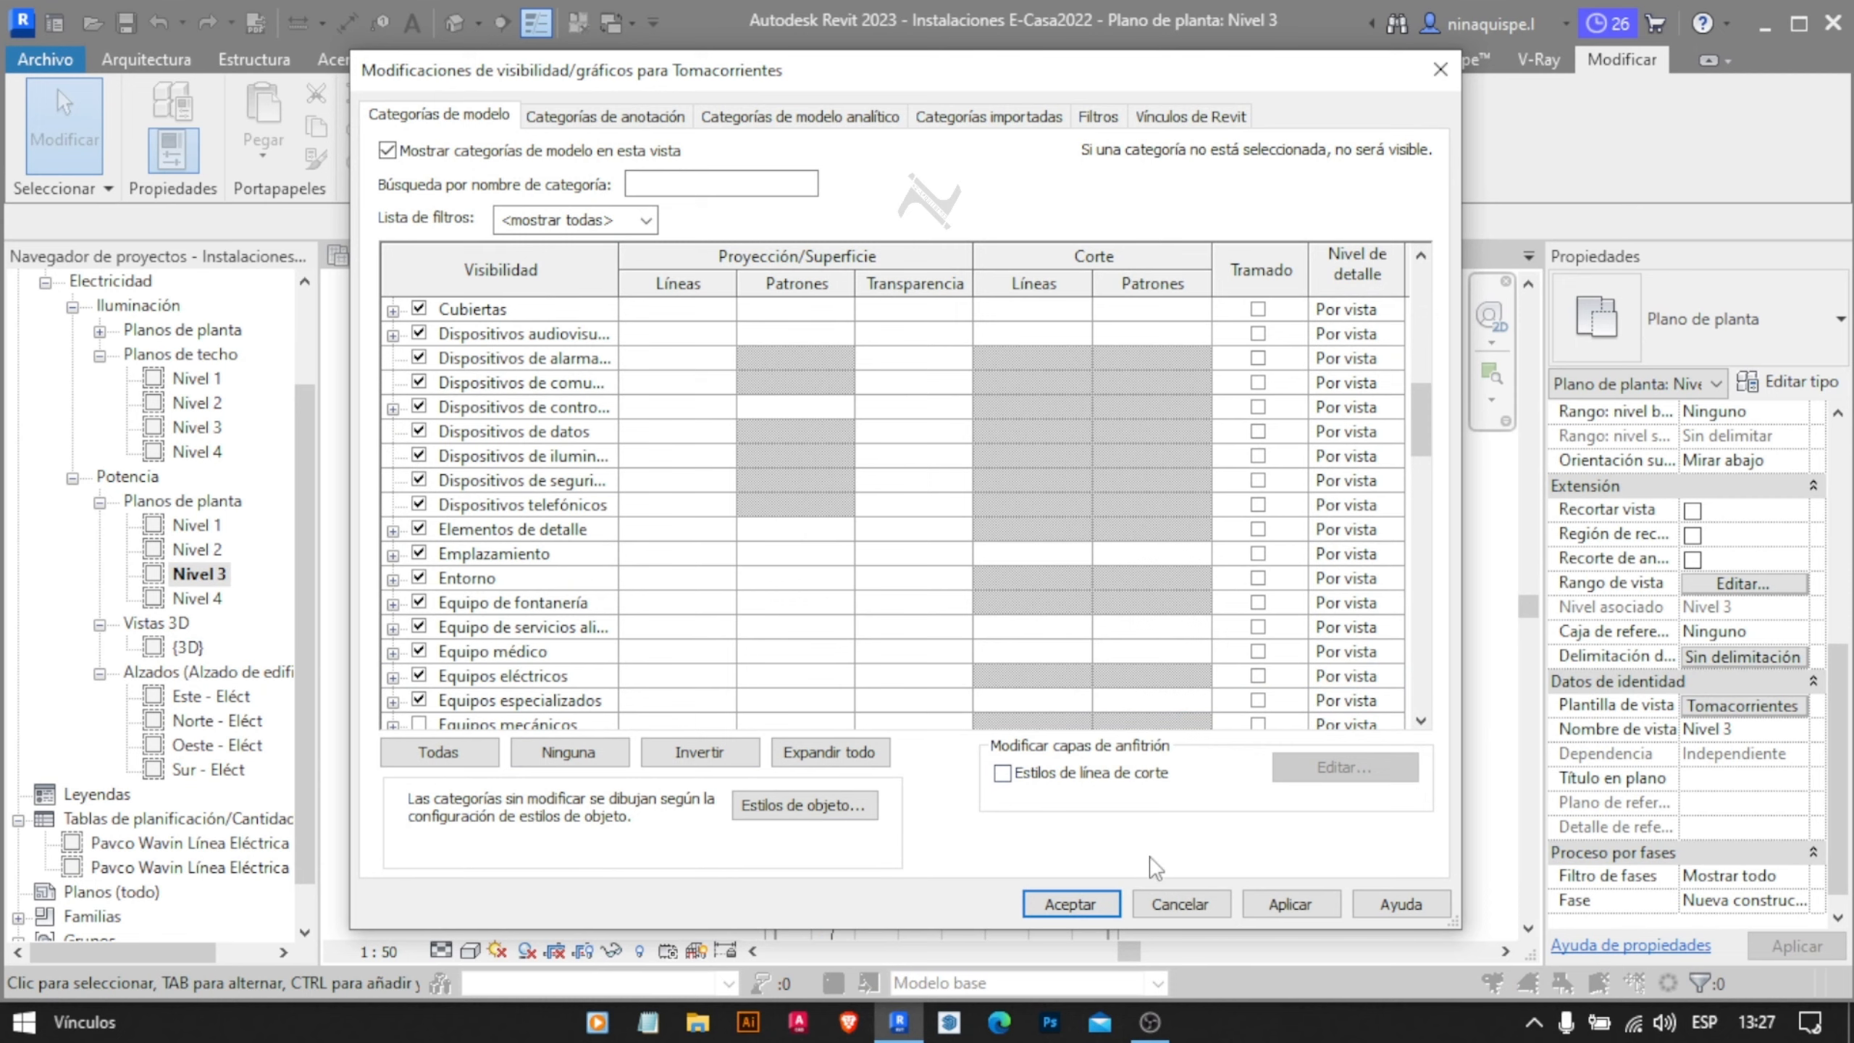
click(1070, 903)
click(979, 871)
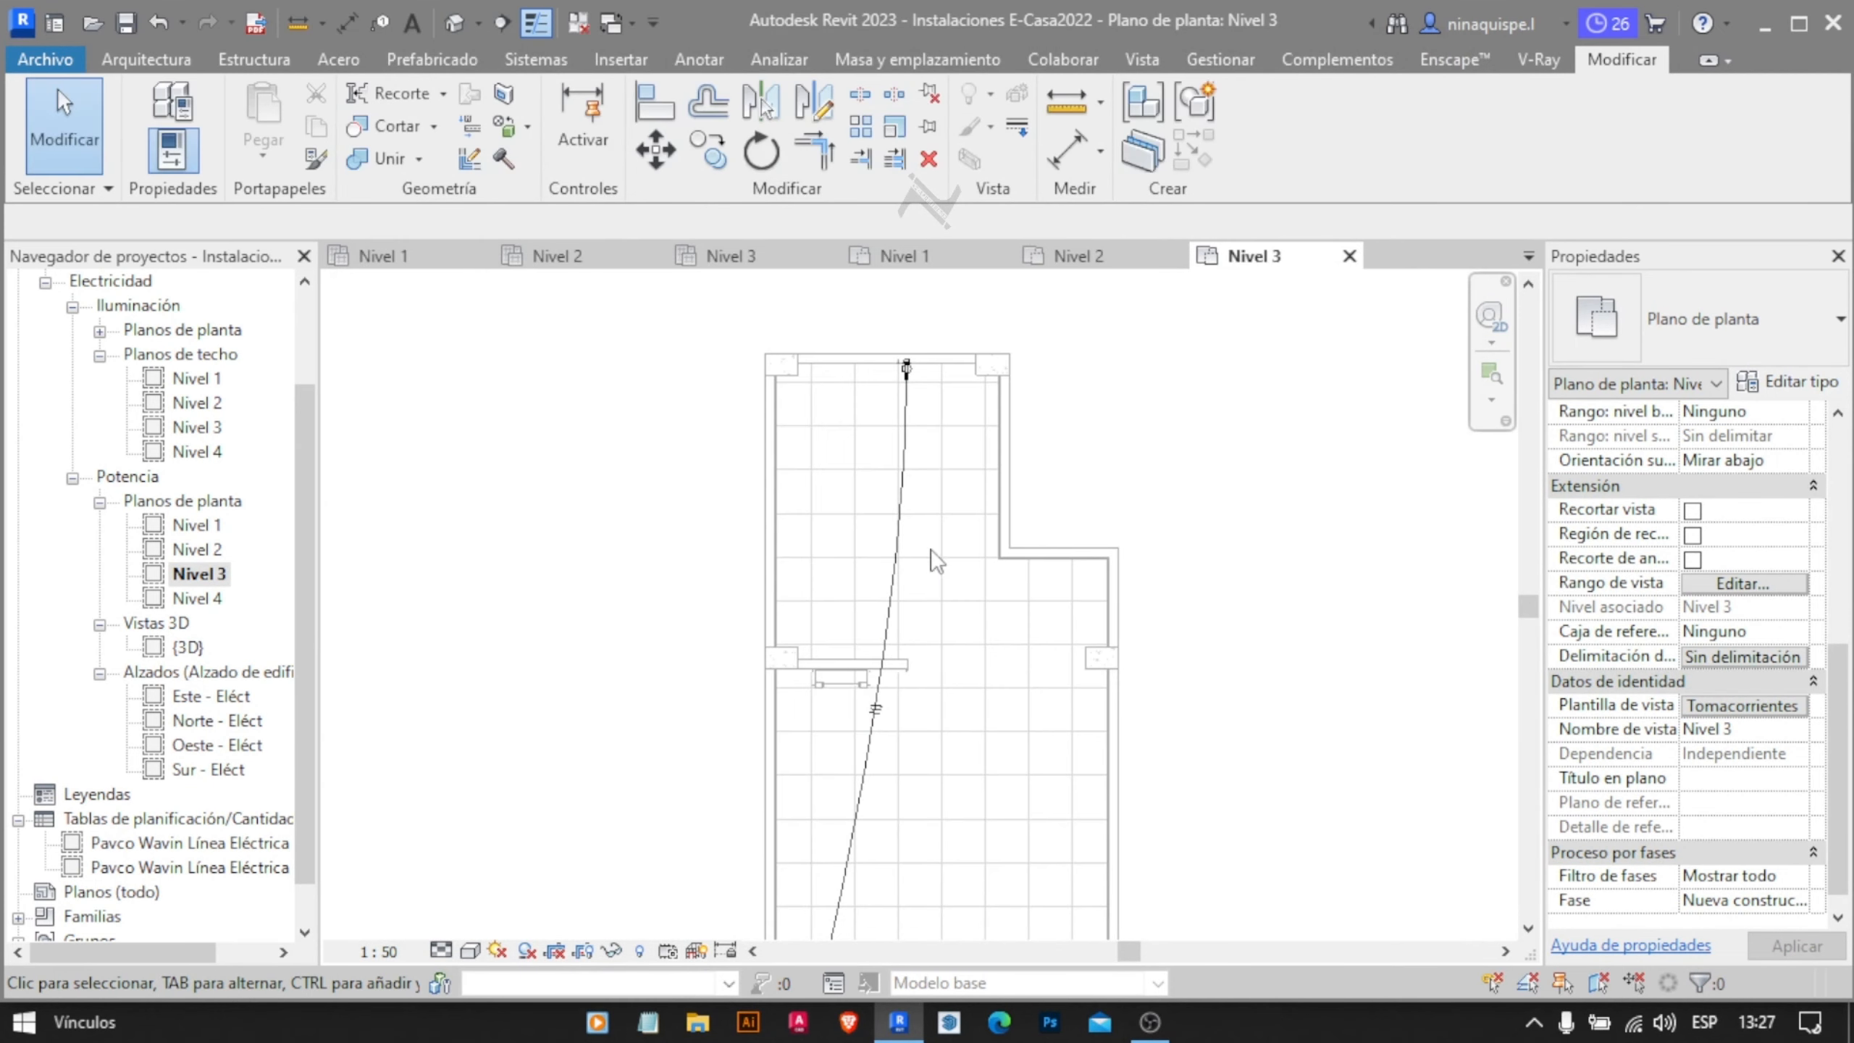
Check the model category visibility of the Tomacorrientes template from the Nivel 2 power plan without changing it
click(1077, 255)
click(1743, 705)
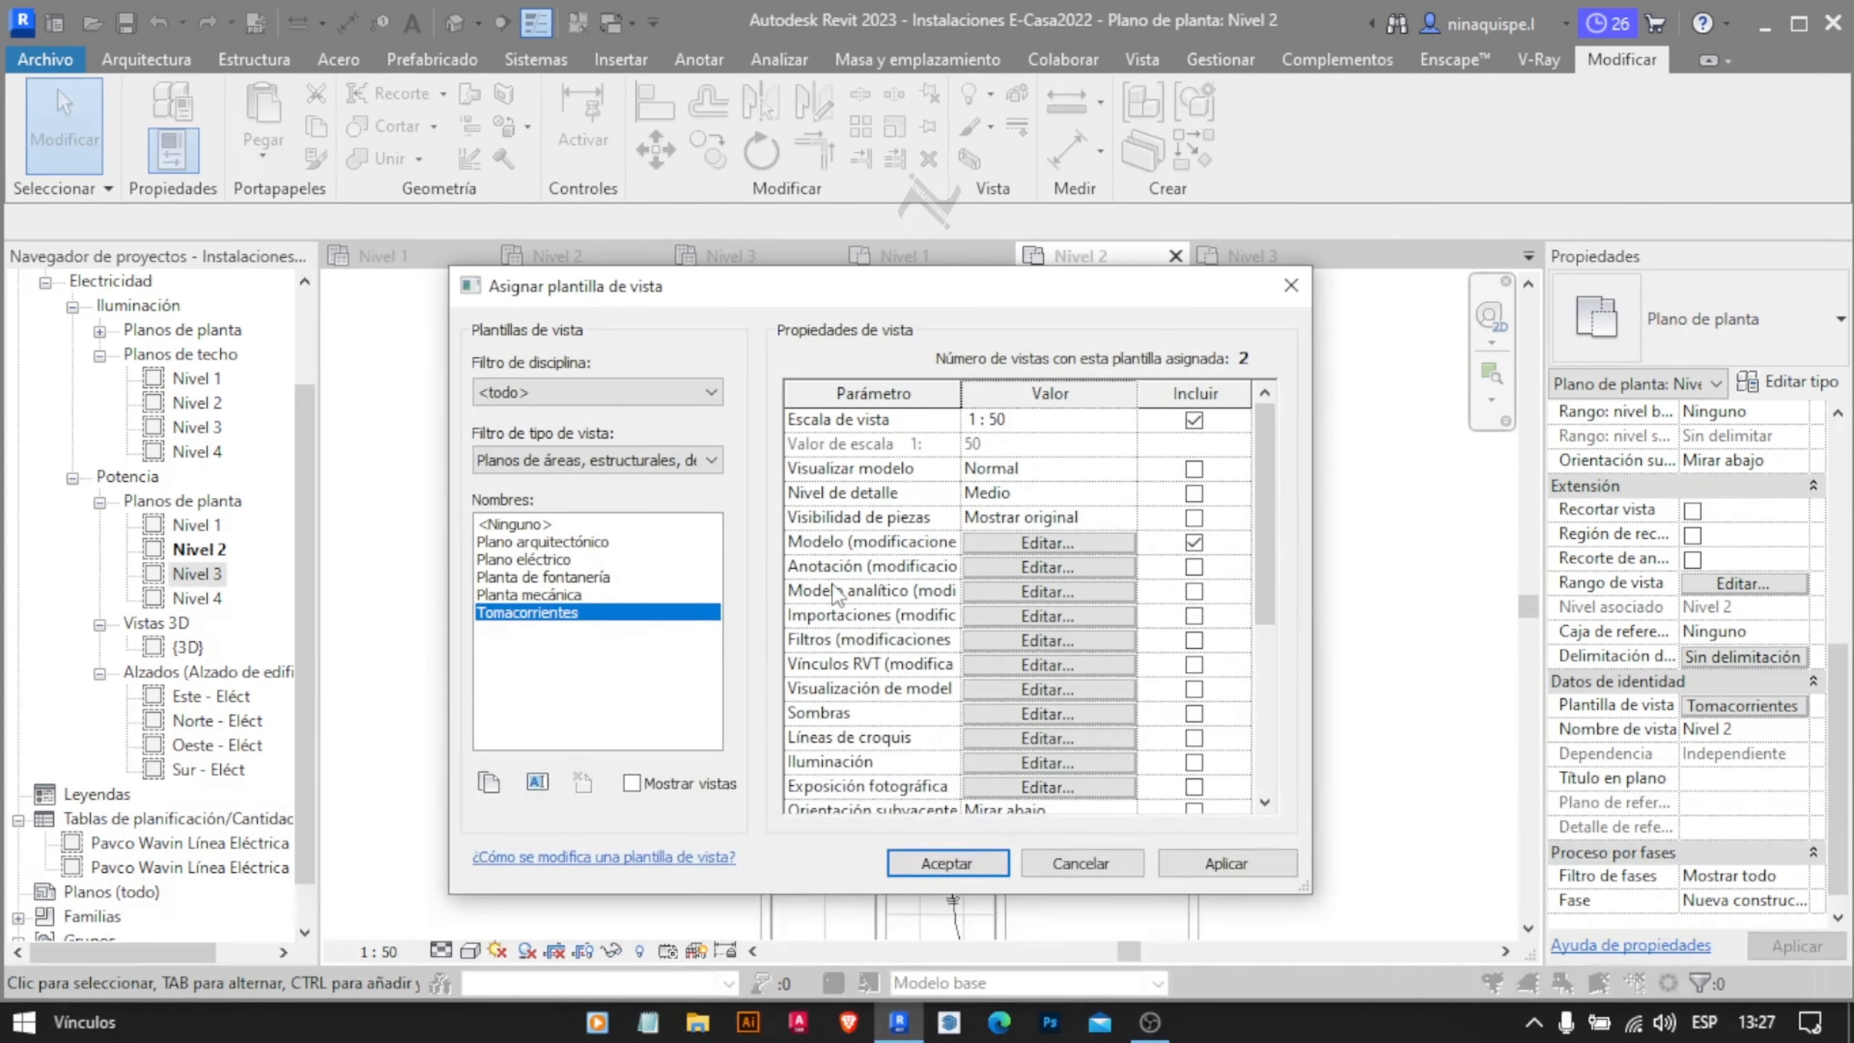
click(1081, 546)
scroll(682, 614, down, 6)
click(584, 116)
key(r)
scroll(418, 679, down, 1)
key(ctrl+shift+Tab)
scroll(712, 605, down, 5)
click(1070, 903)
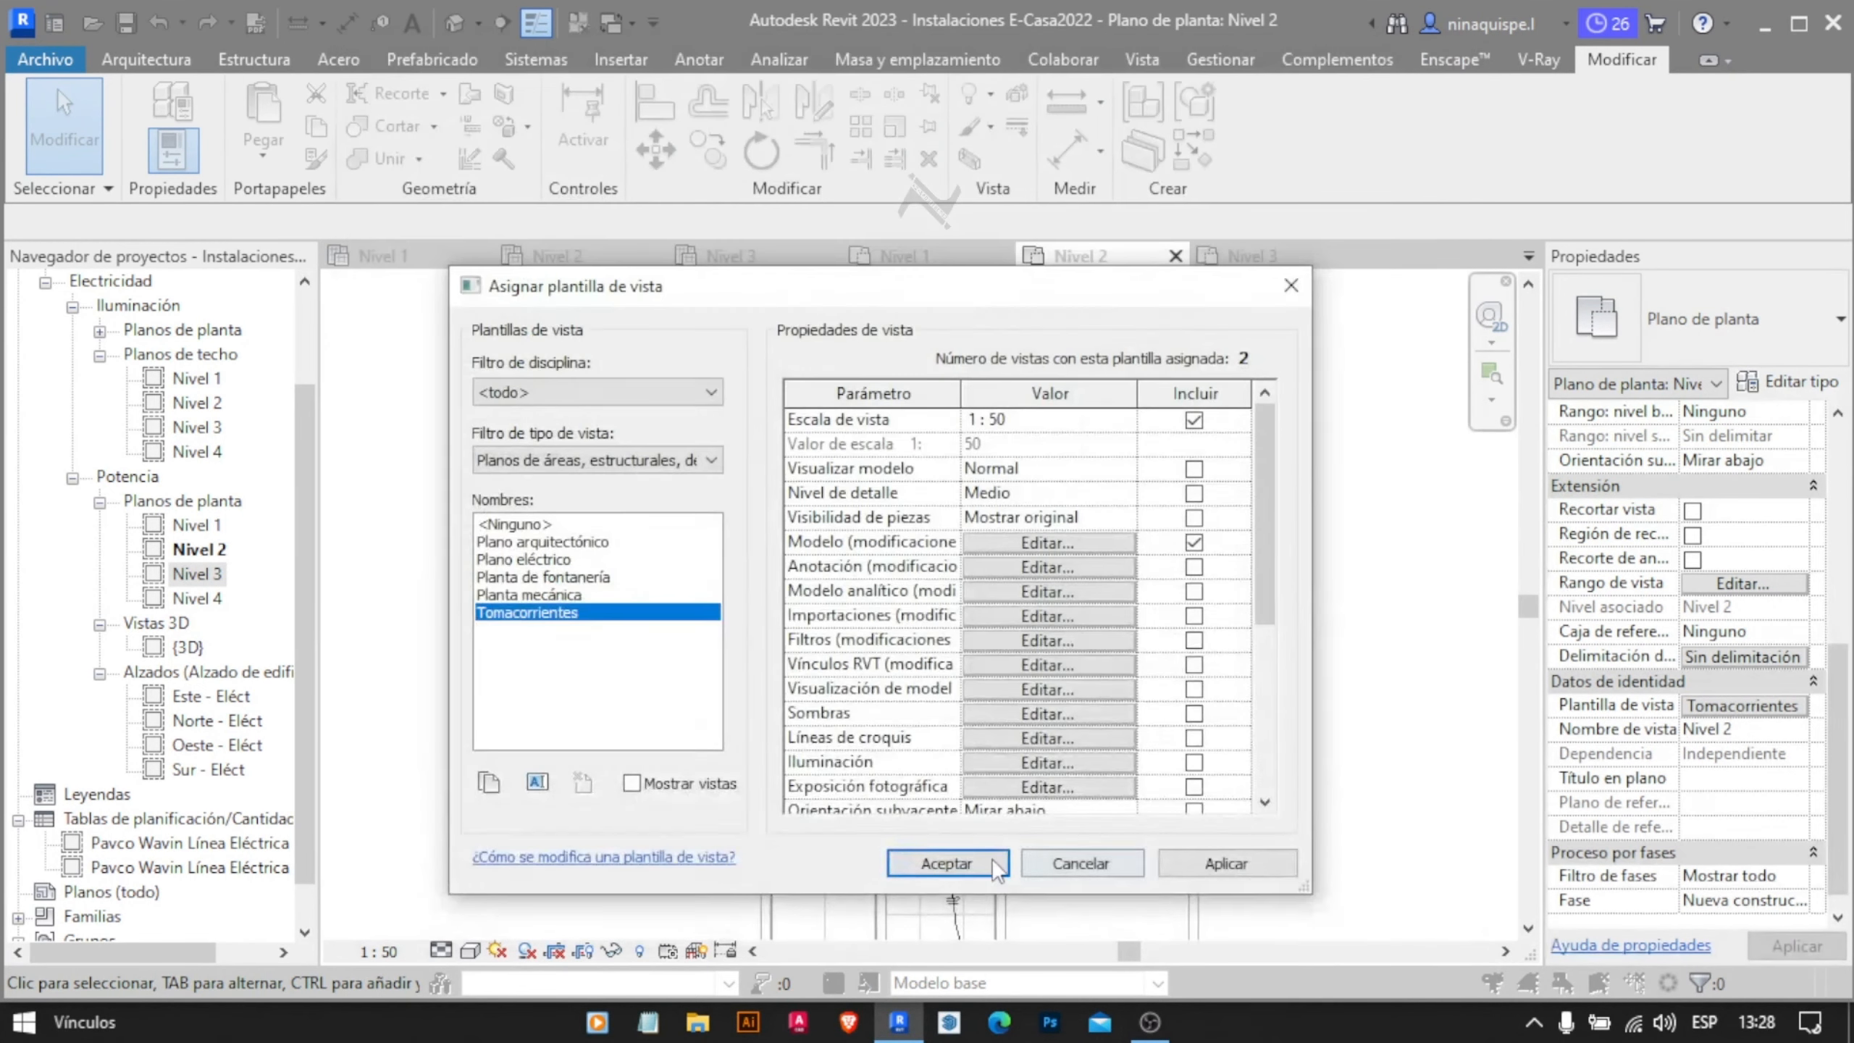
click(1065, 869)
Compare the outlets and wiring shown in the Nivel 2 and Nivel 1 power plans
scroll(1002, 675, up, 4)
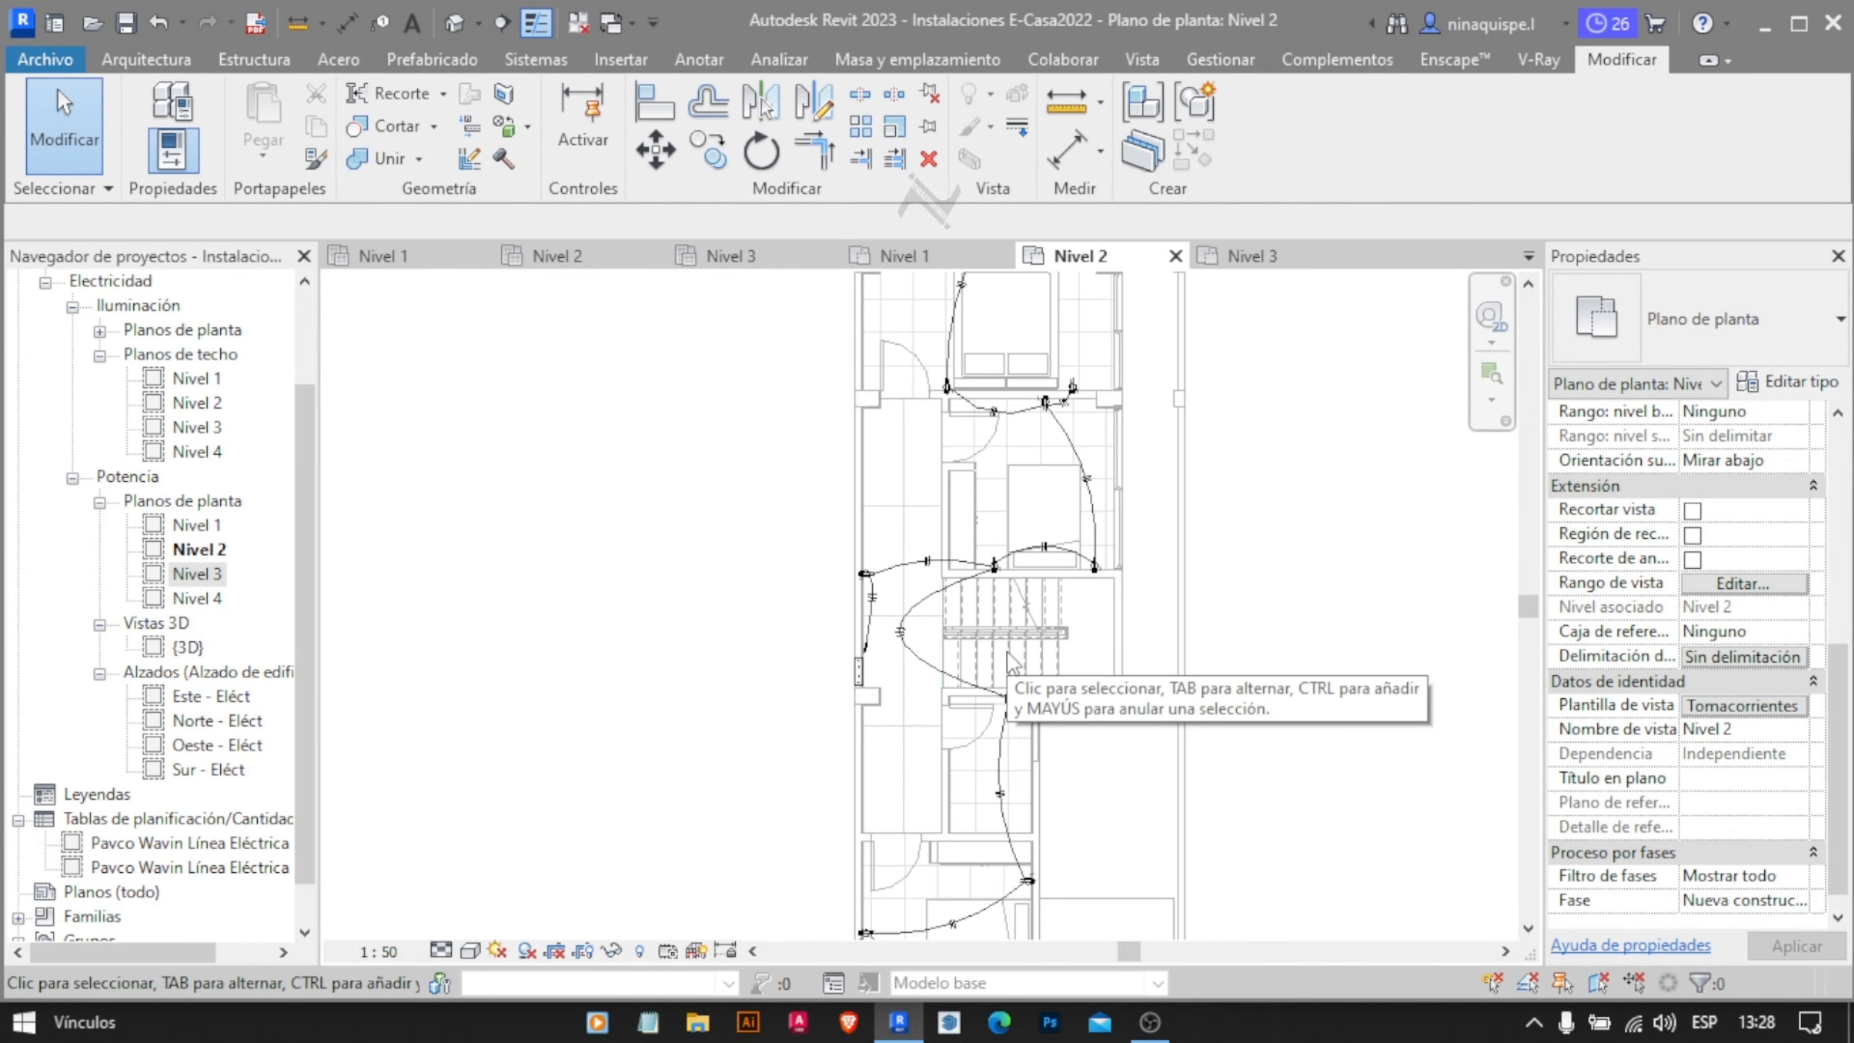
scroll(992, 634, up, 4)
scroll(1091, 617, down, 2)
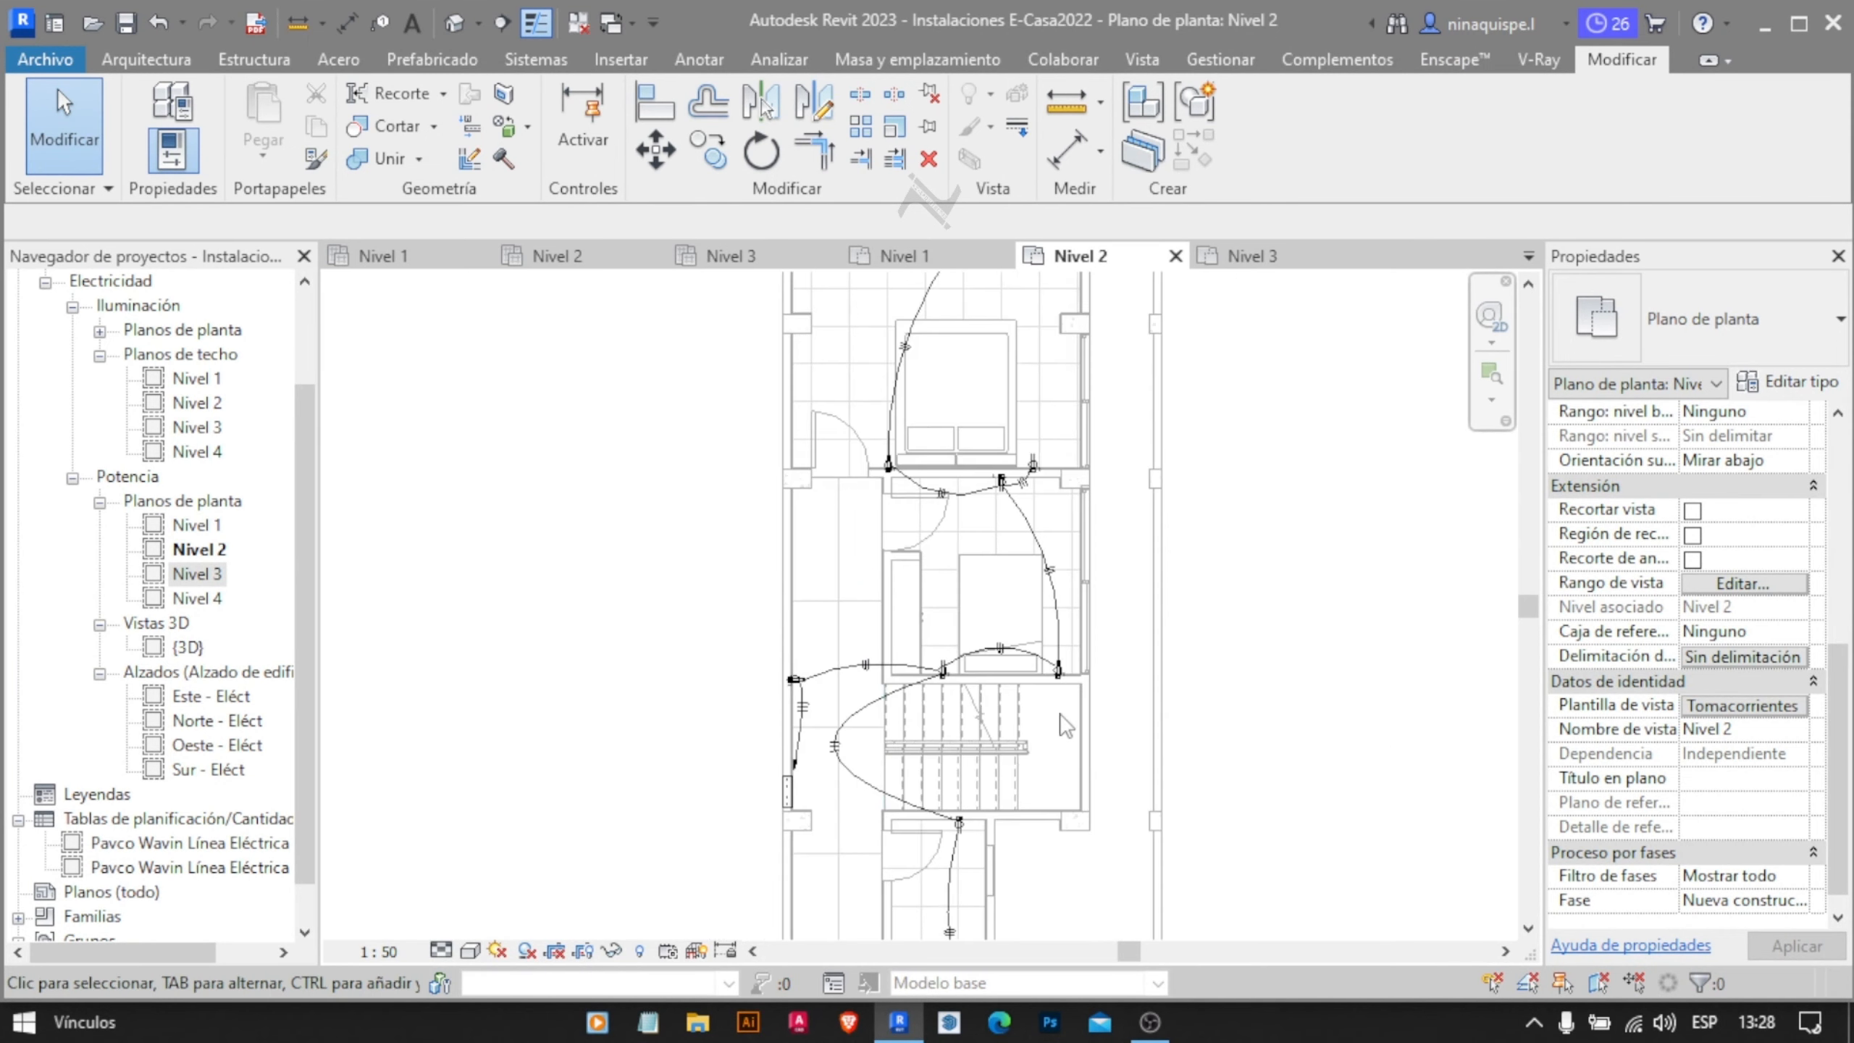
key(ctrl+shift+Tab)
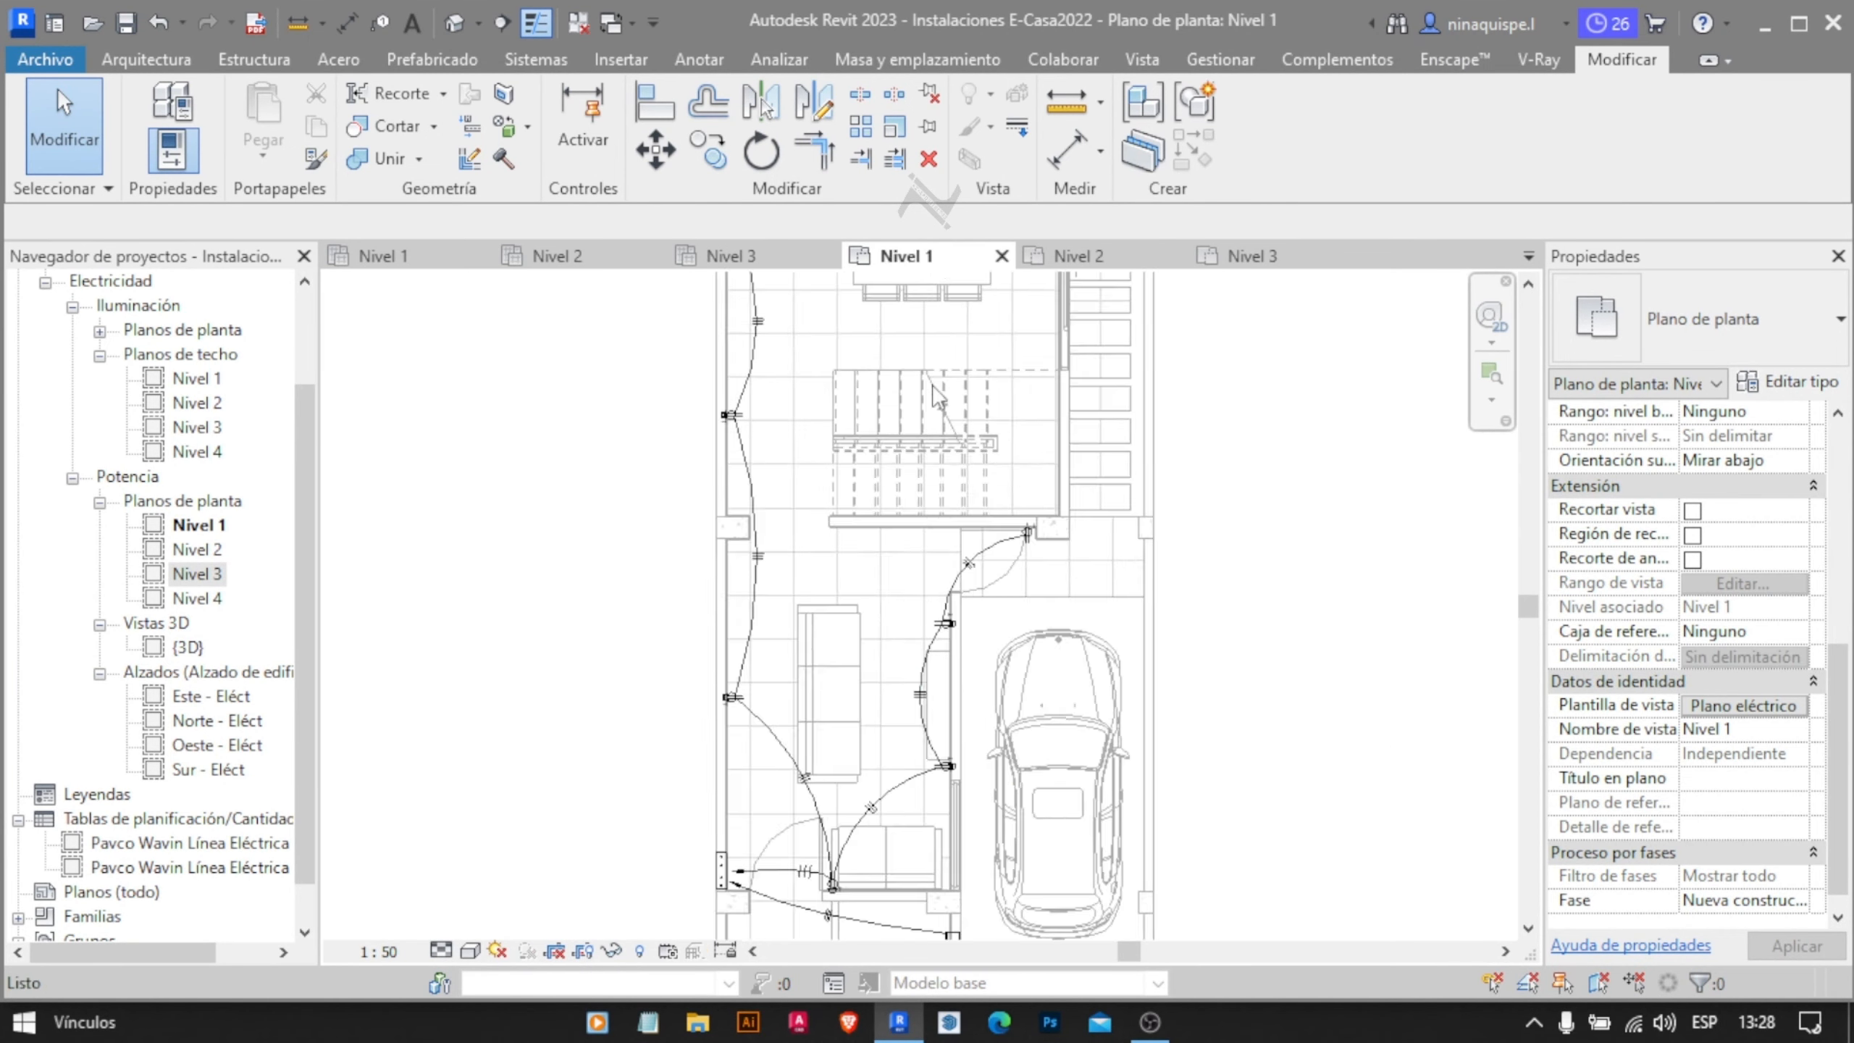
scroll(895, 592, down, 1)
middle_drag(895, 591, 790, 804)
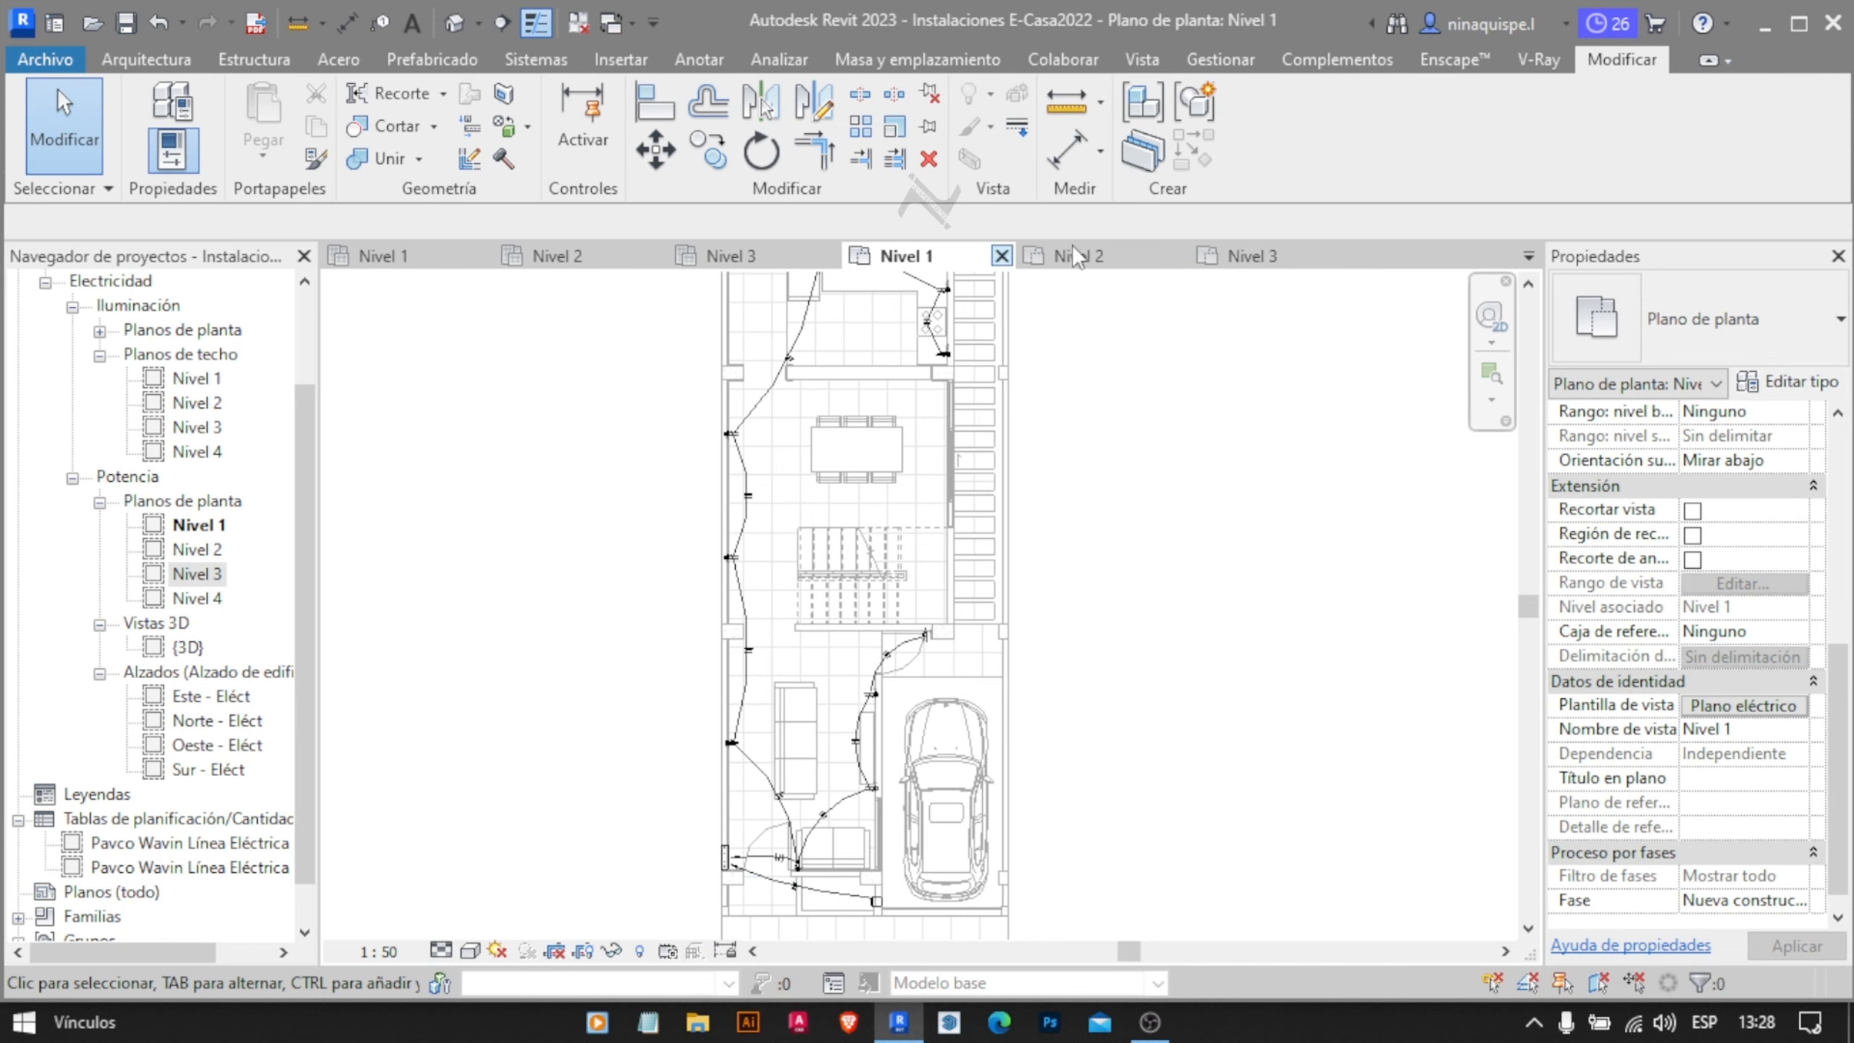
Close the open lighting plan views and switch to the 3D view
click(654, 256)
click(654, 255)
click(418, 264)
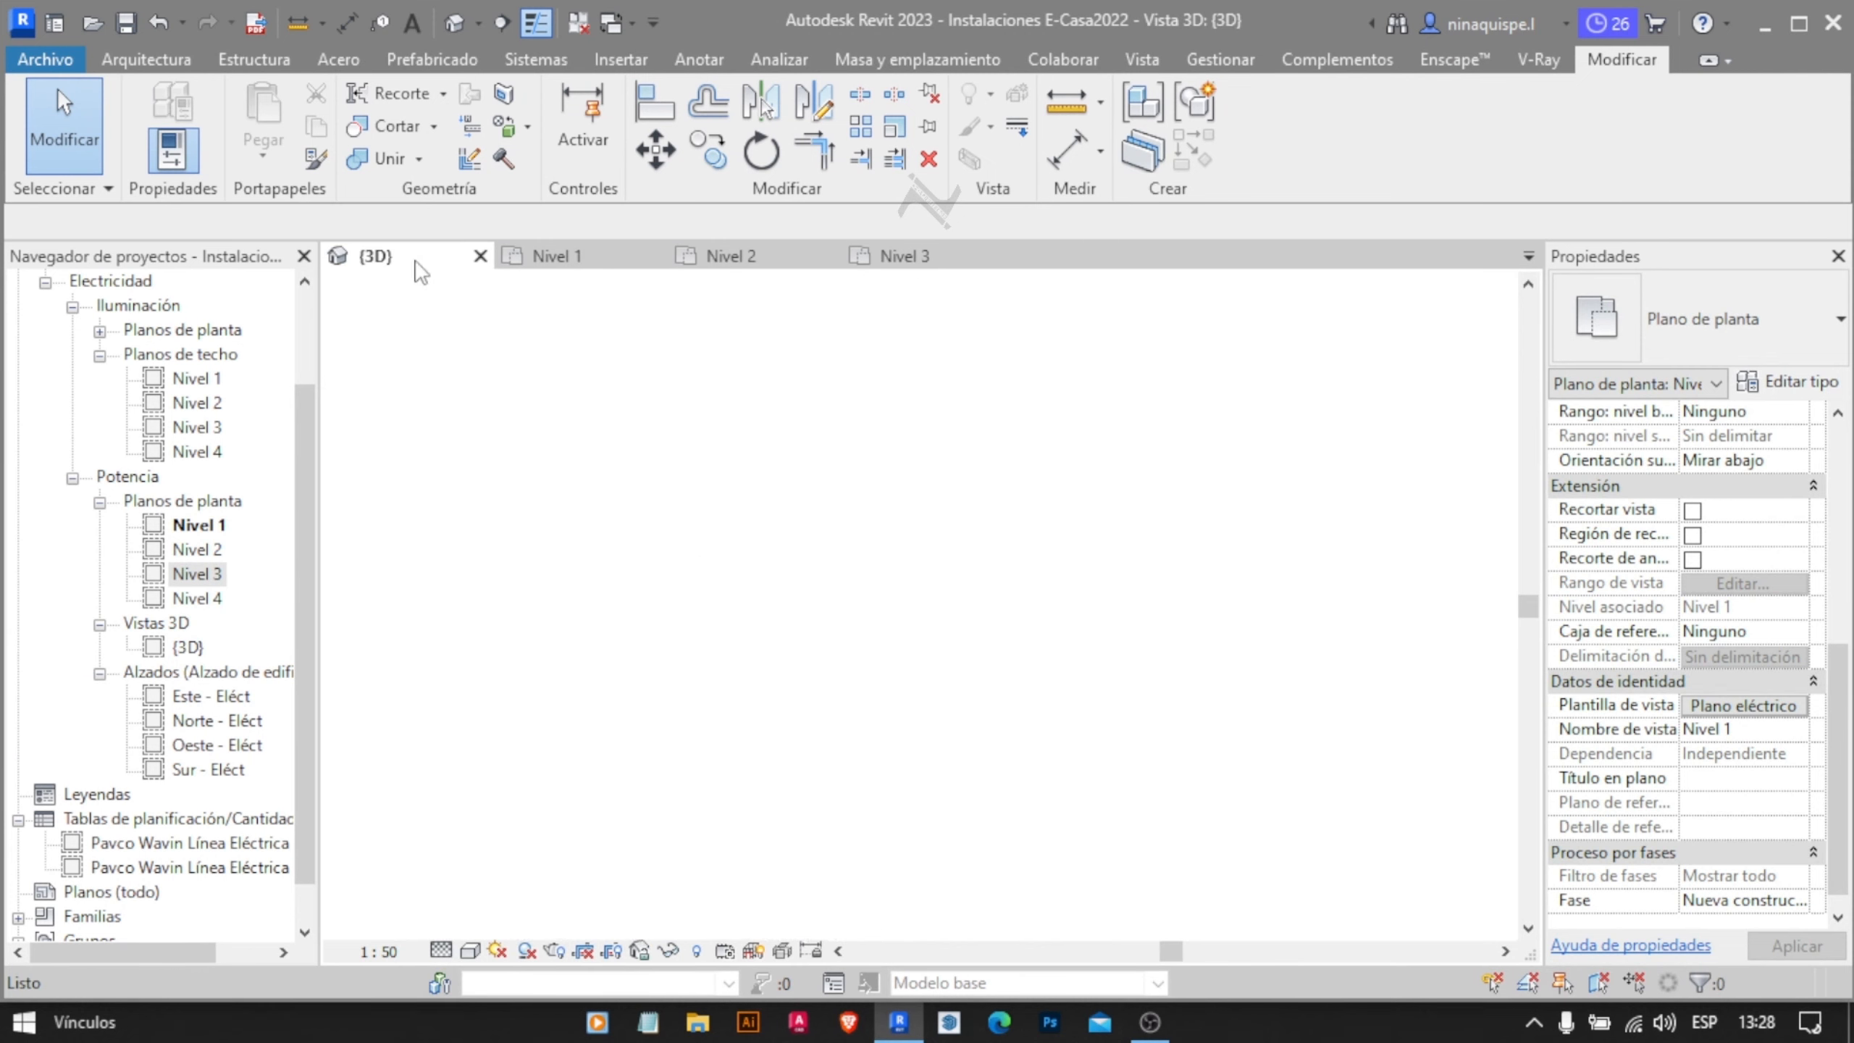
Hide the level lines category in the 3D view
middle_drag(911, 679, 908, 523)
scroll(948, 593, up, 3)
scroll(875, 653, down, 3)
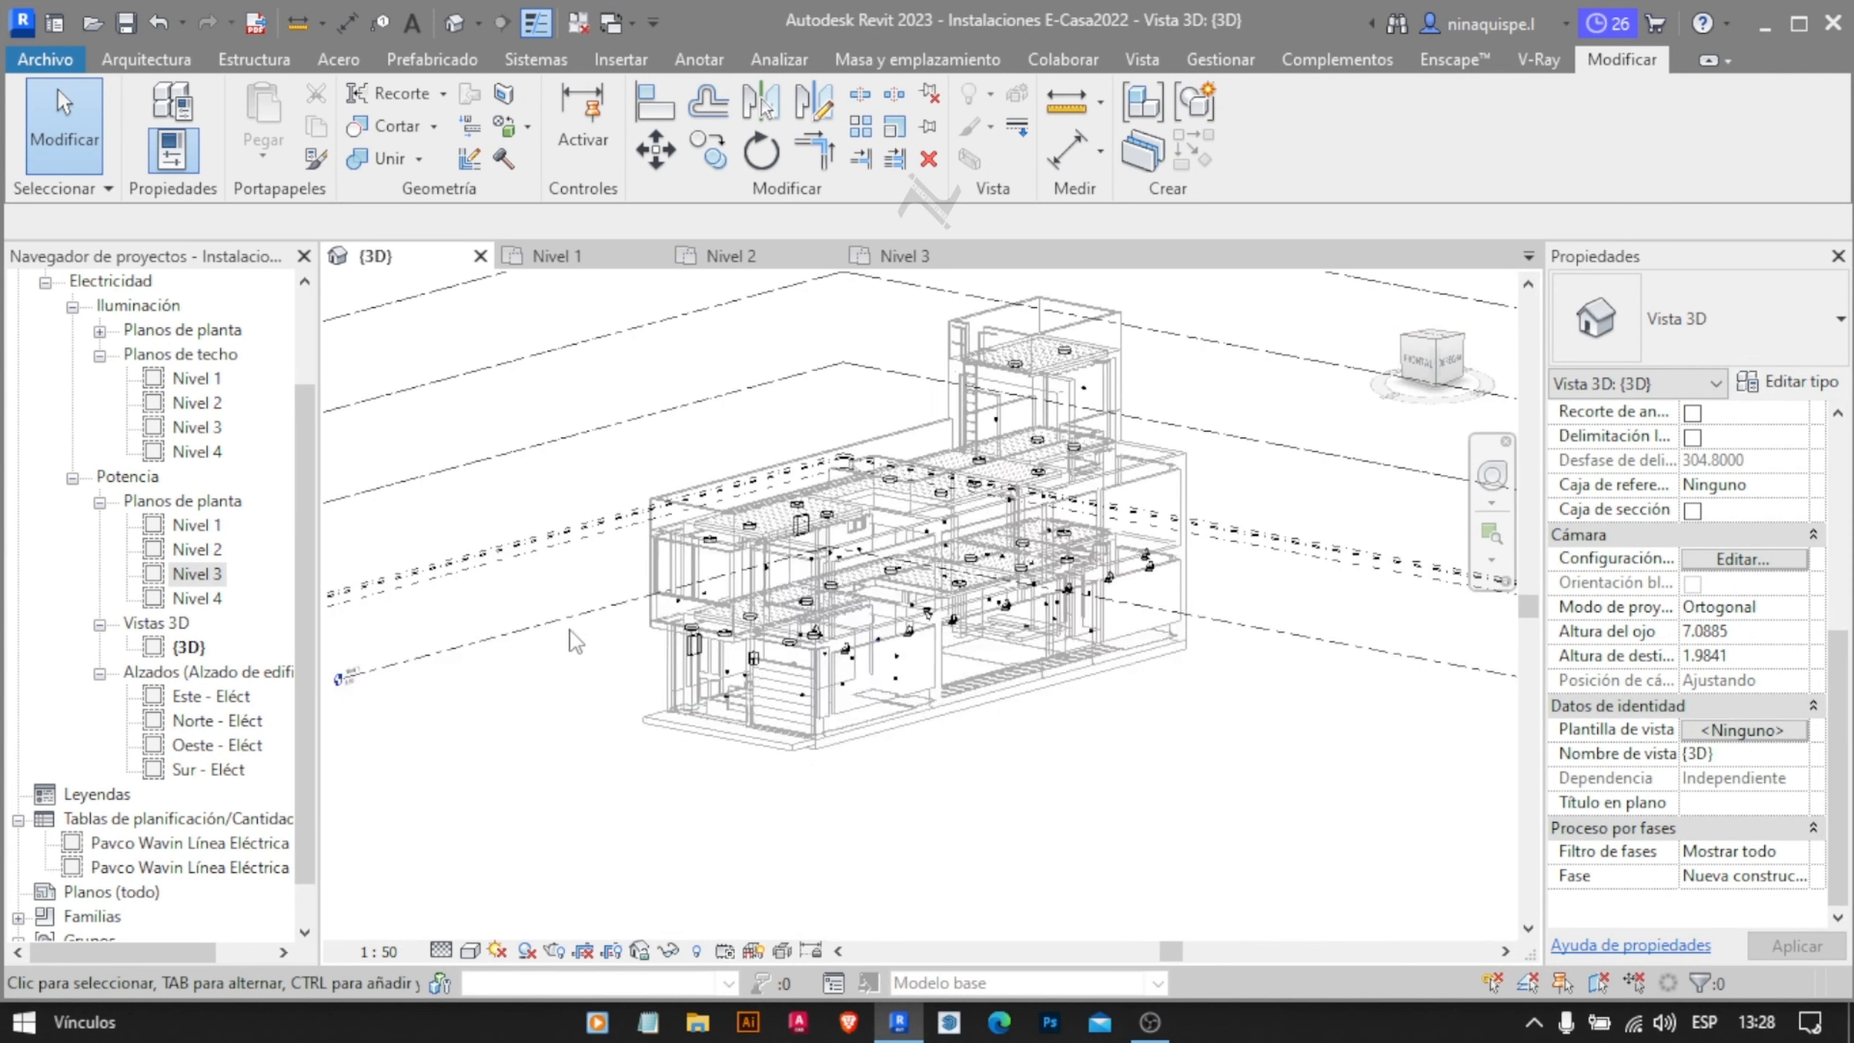
click(547, 622)
key(v)
key(Escape)
Examine the conduit connectors on an outlet, the electric meter and the distribution panel in the 3D view
scroll(584, 672, up, 5)
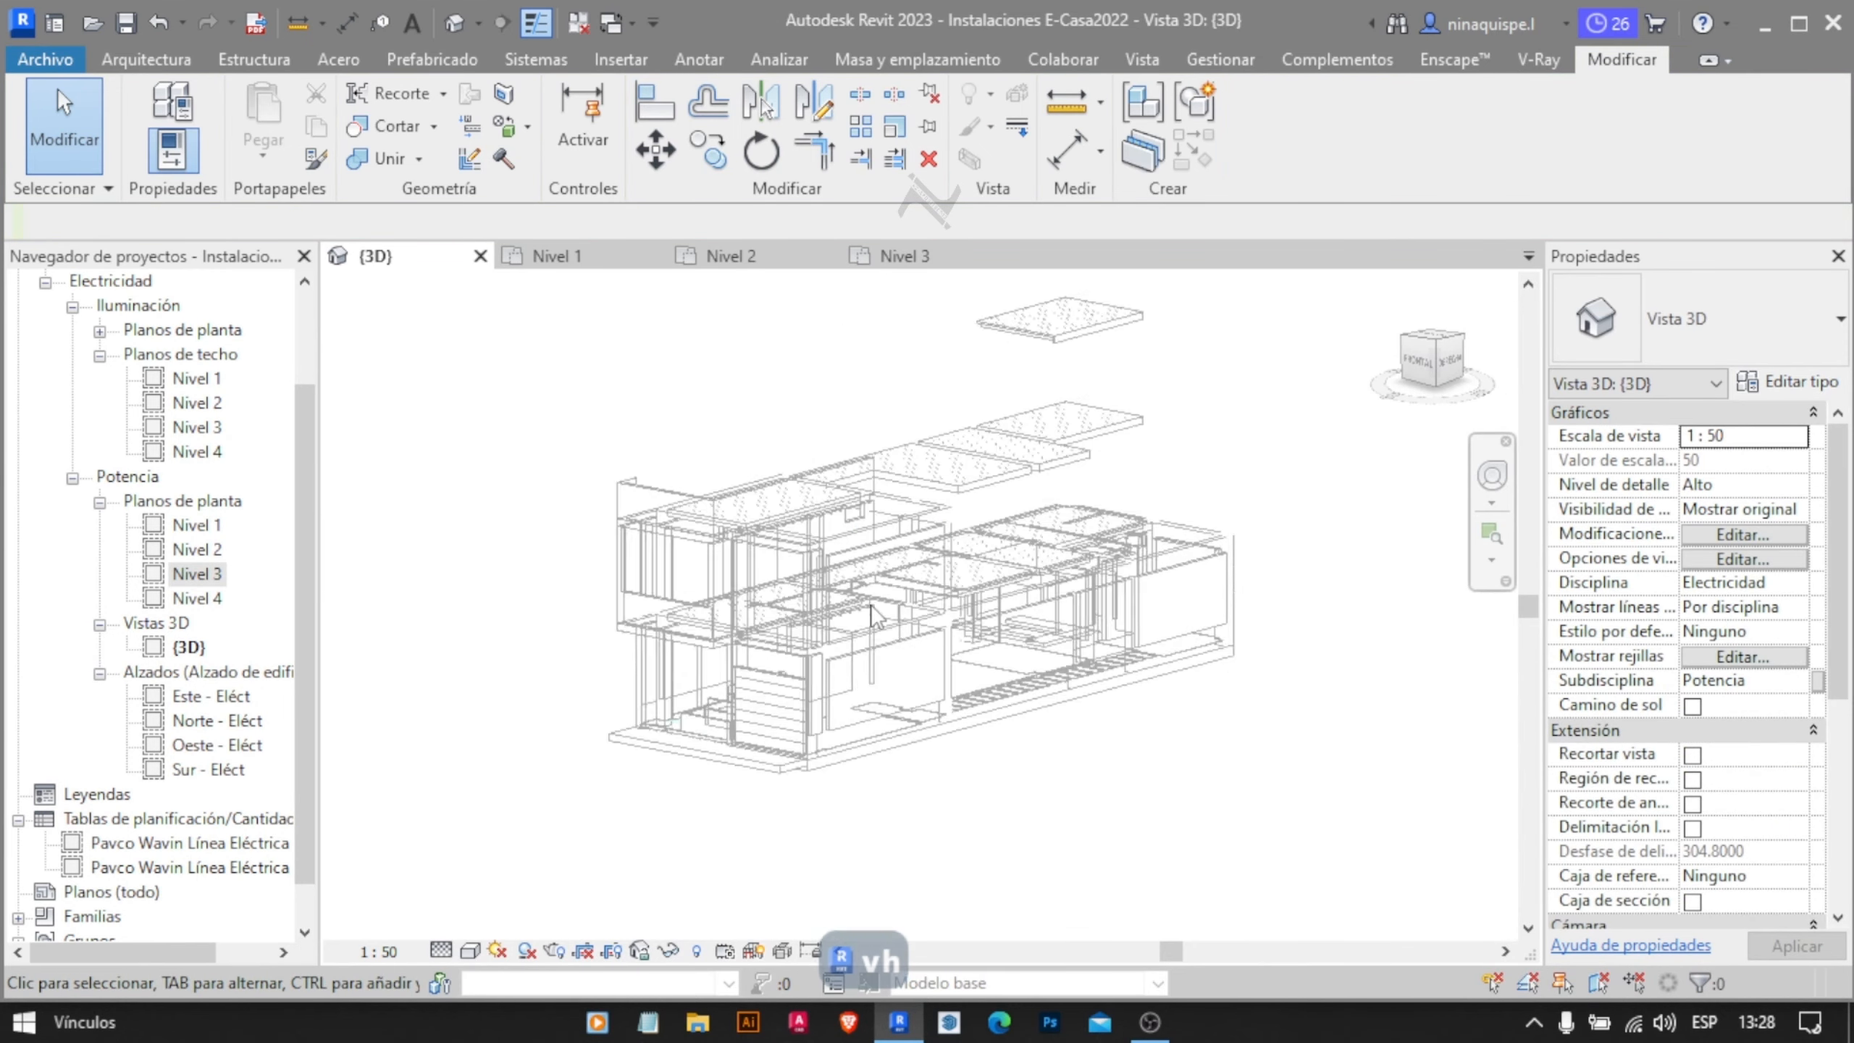
scroll(830, 646, up, 8)
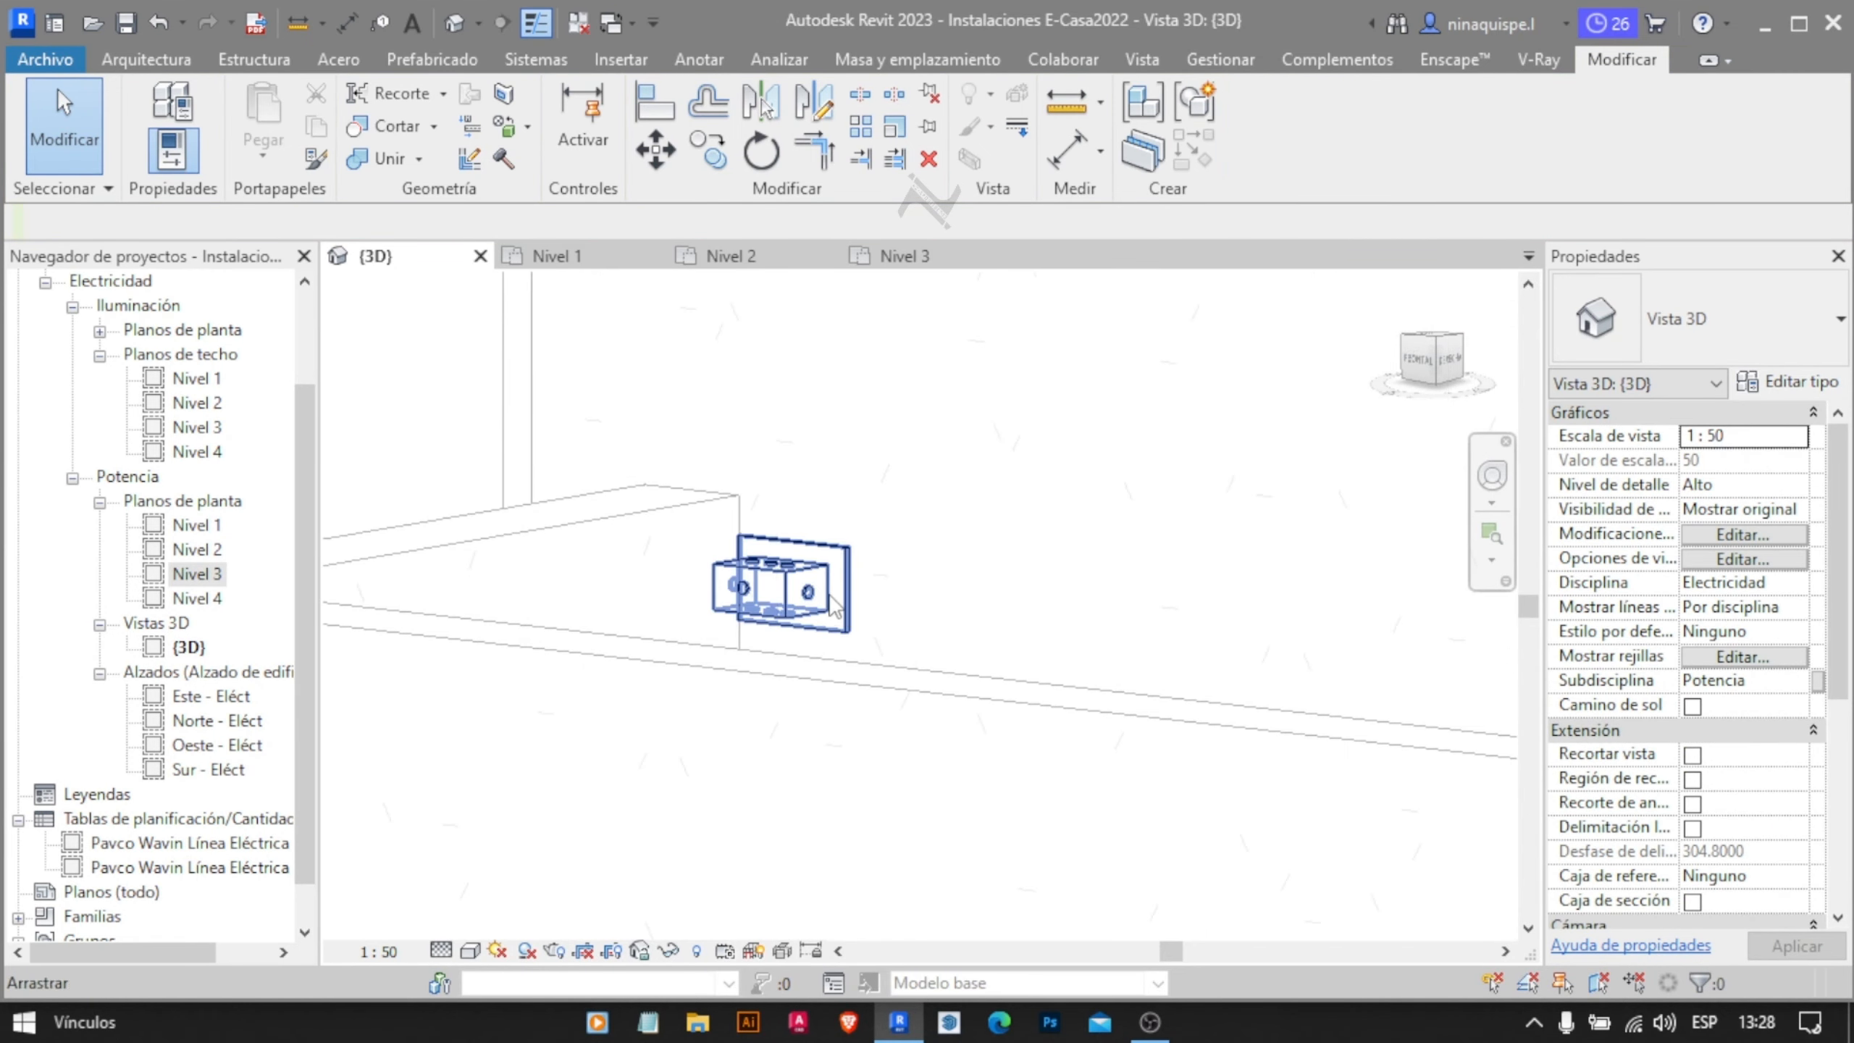
click(756, 577)
scroll(693, 573, down, 6)
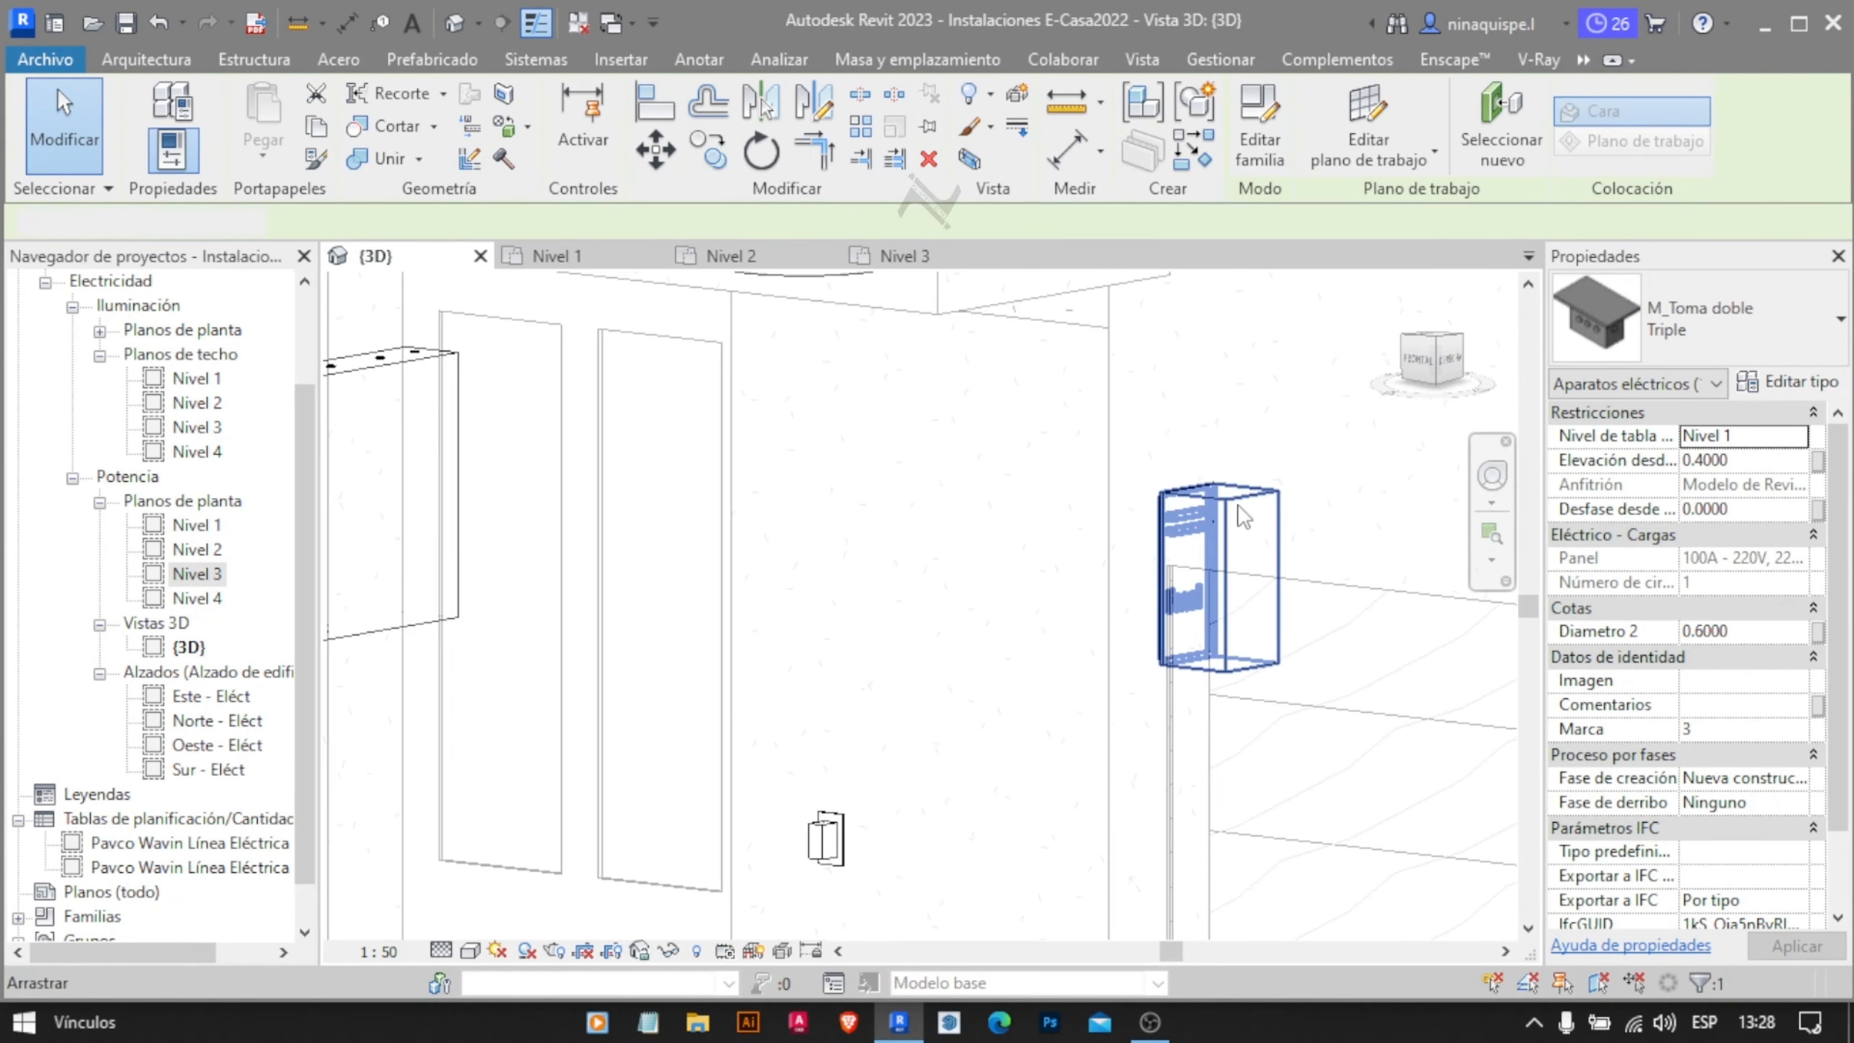
click(1219, 585)
scroll(1070, 611, up, 6)
scroll(518, 476, up, 6)
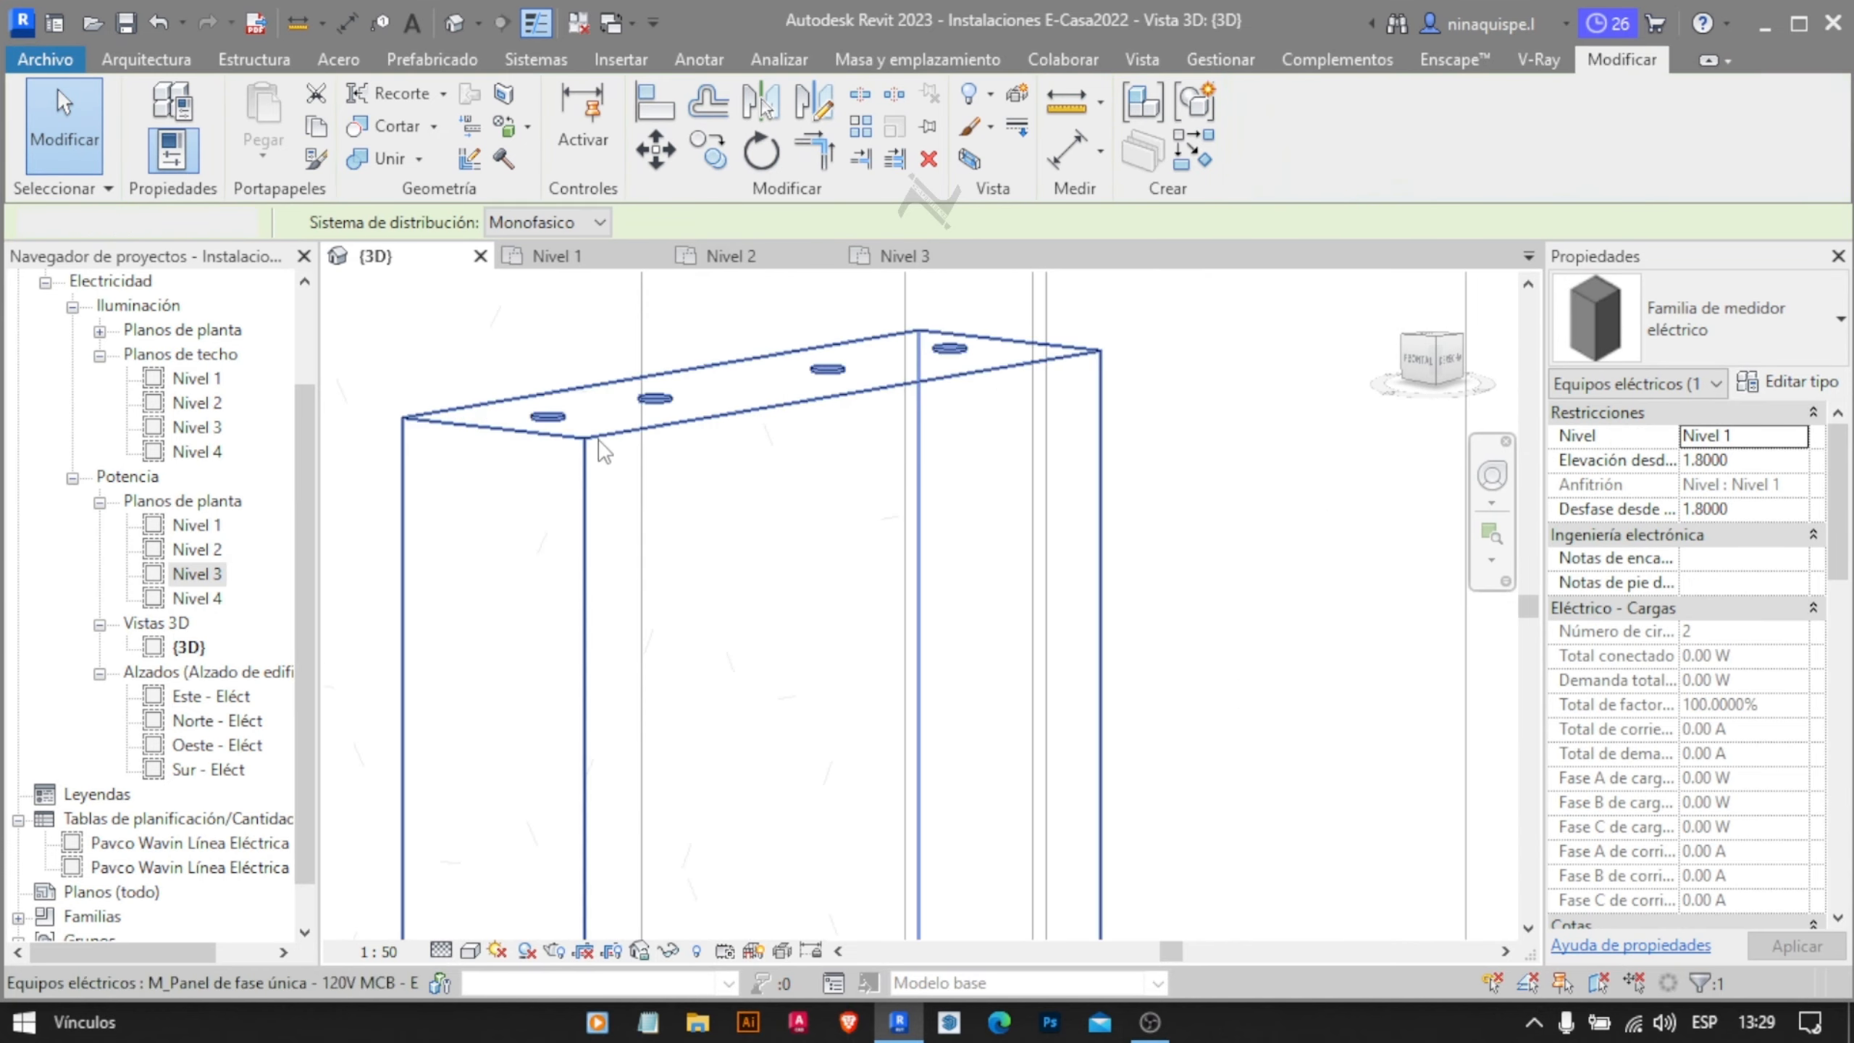
click(703, 418)
scroll(719, 679, down, 6)
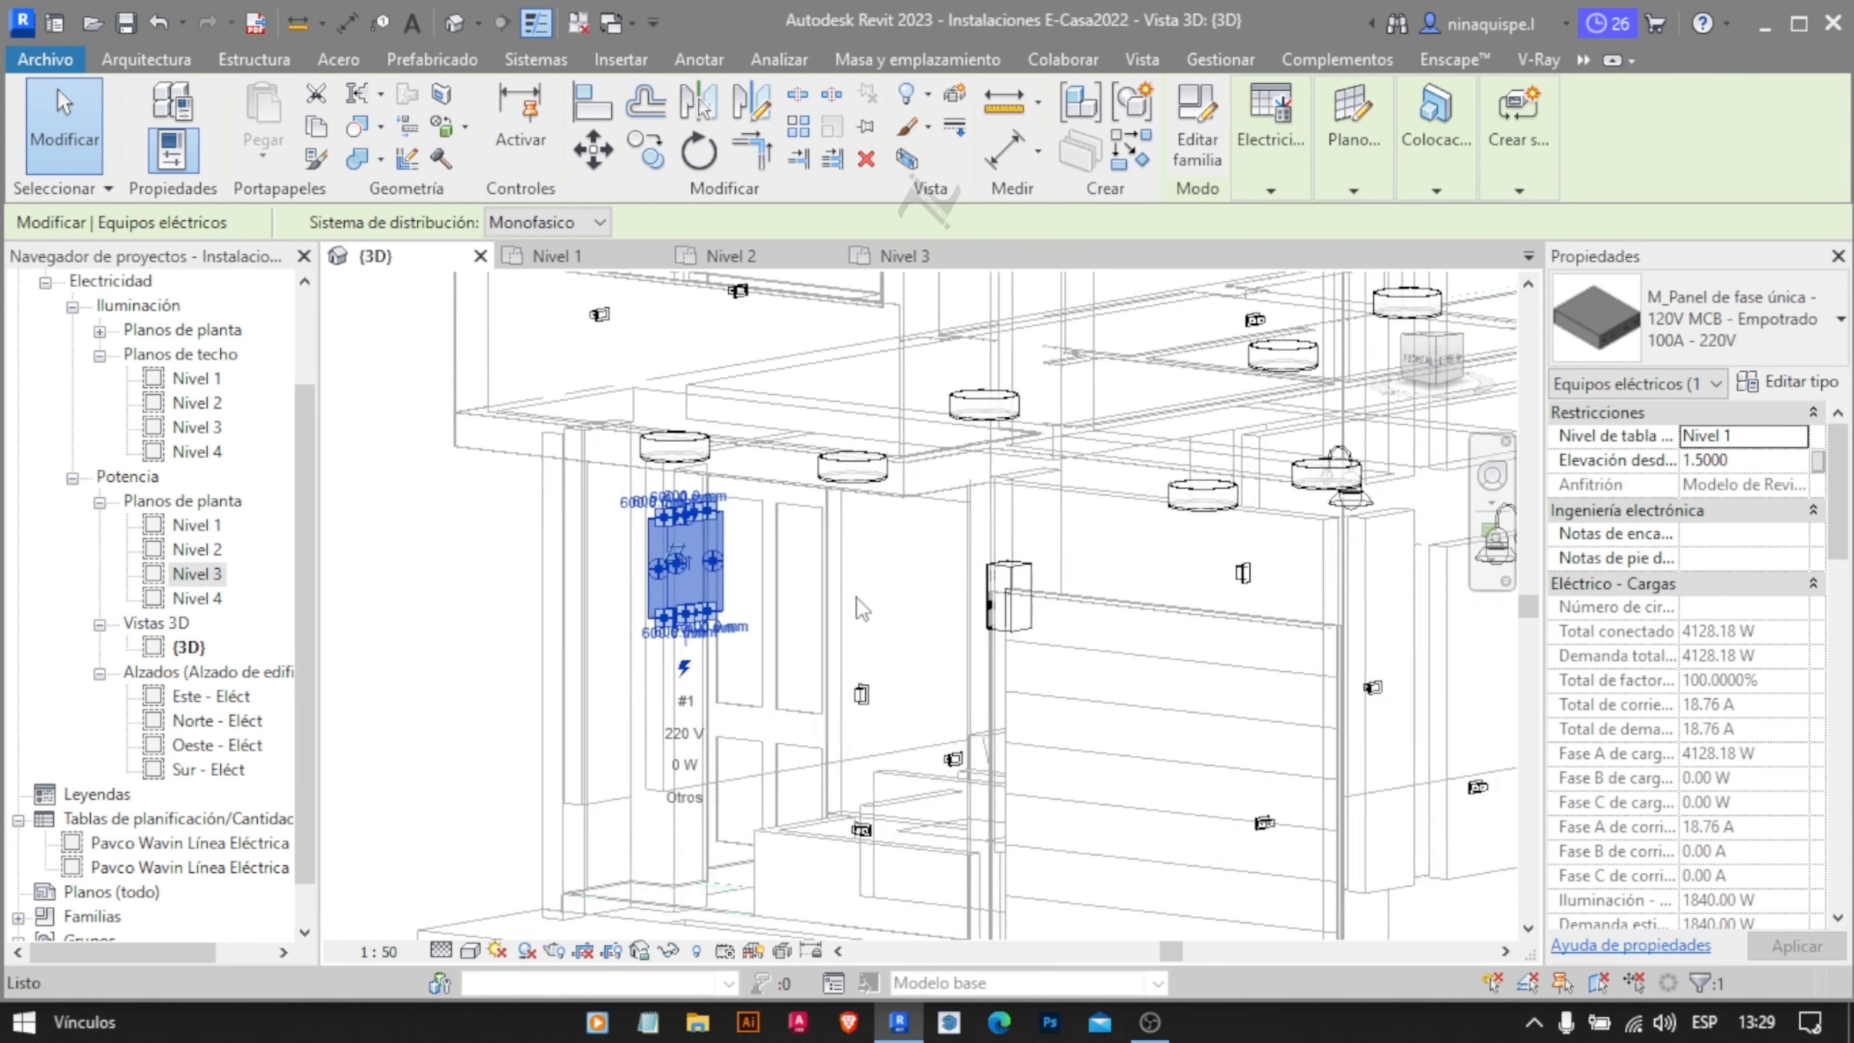
key(Escape)
Review the conduit sizes of the SAP standard in the electrical settings
key(e)
key(s)
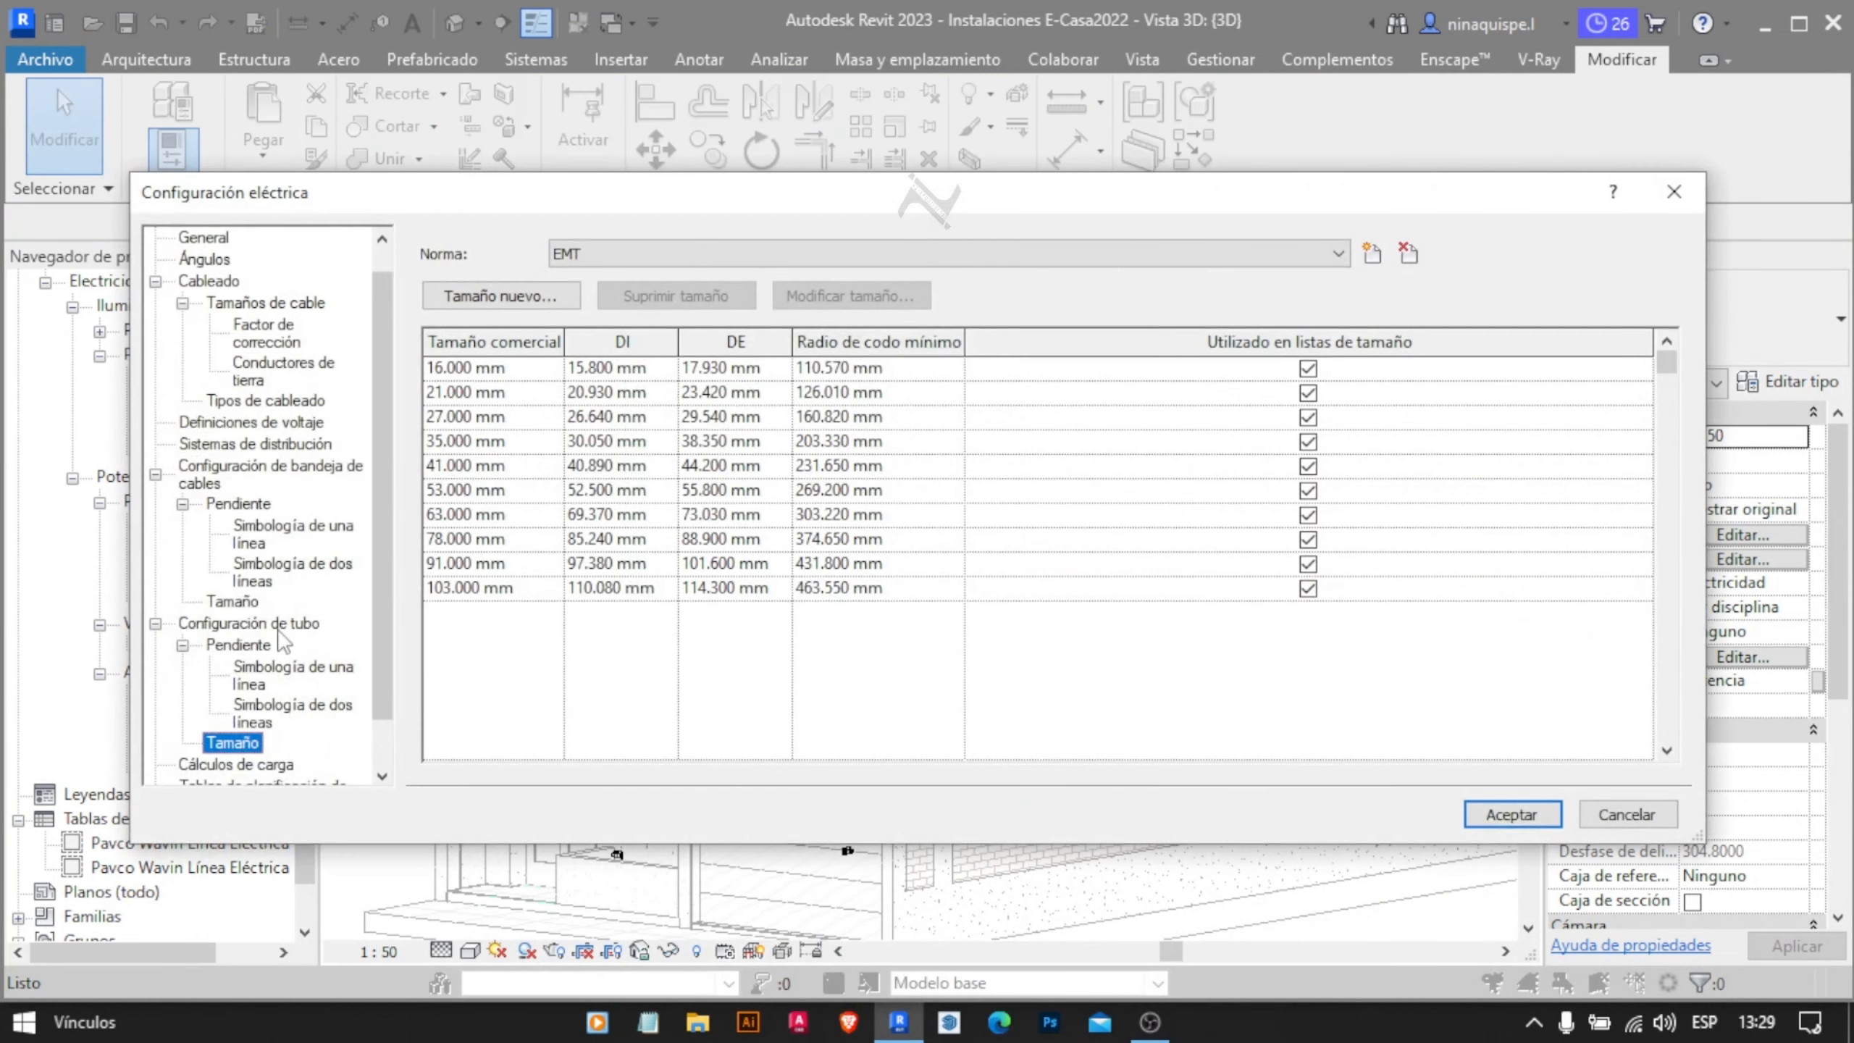
click(297, 376)
click(232, 655)
click(591, 253)
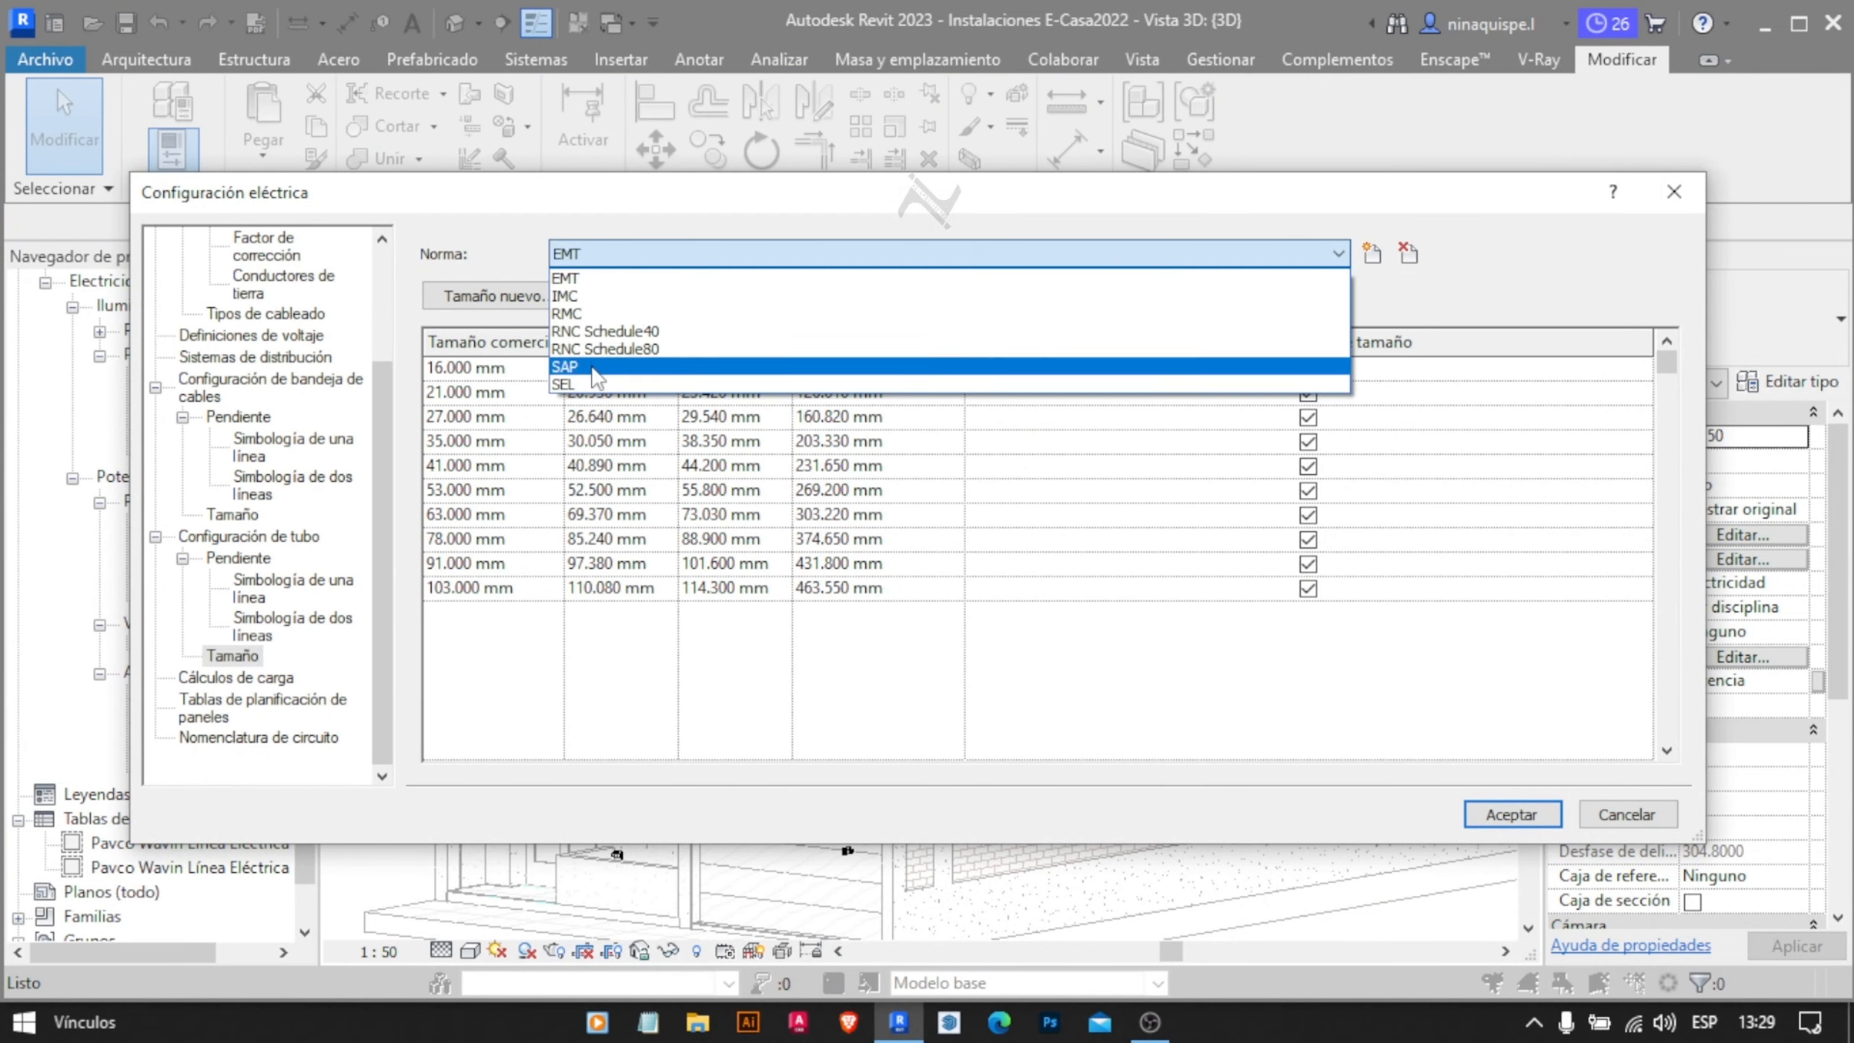
click(597, 366)
click(530, 388)
click(517, 418)
click(1511, 813)
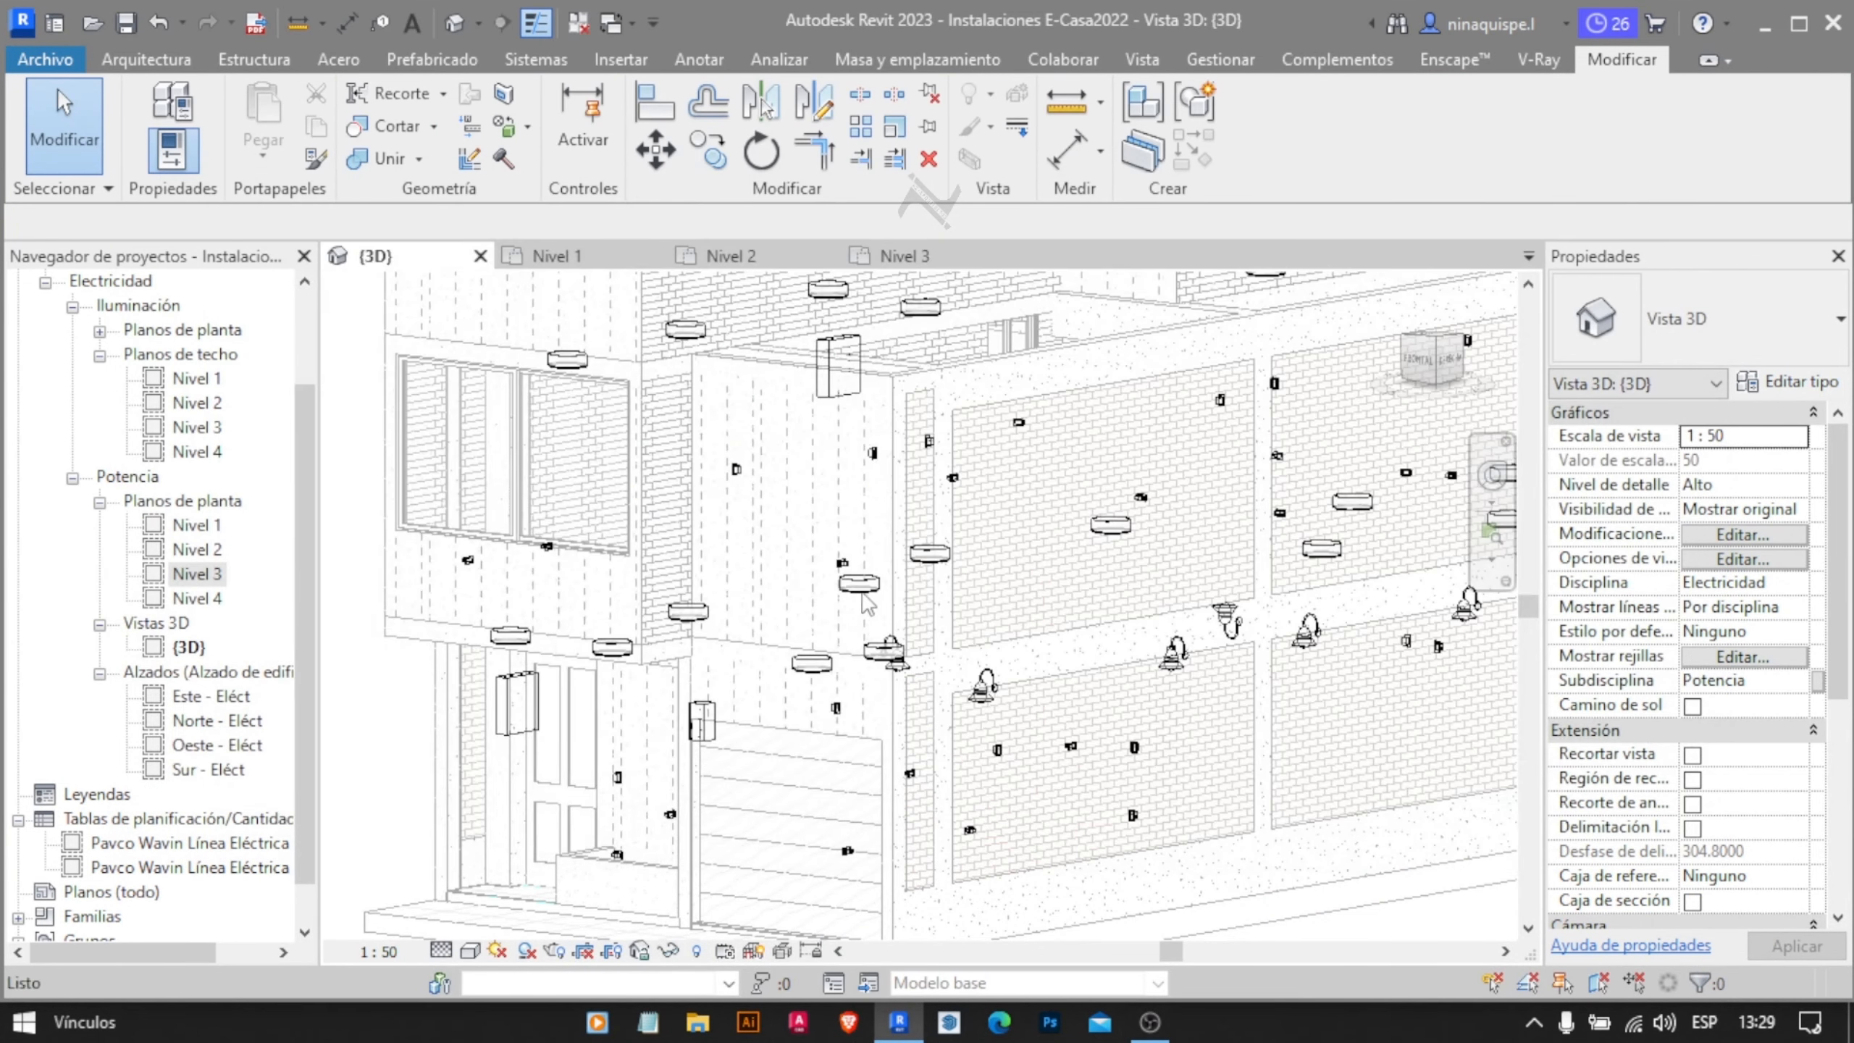
Try to route a 13 mm PavcoWavin SEL conduit at 2.75 m from the meter's Conector 4 to the panel in the Nivel 1 power plan
click(557, 255)
scroll(851, 634, up, 4)
key(c)
key(n)
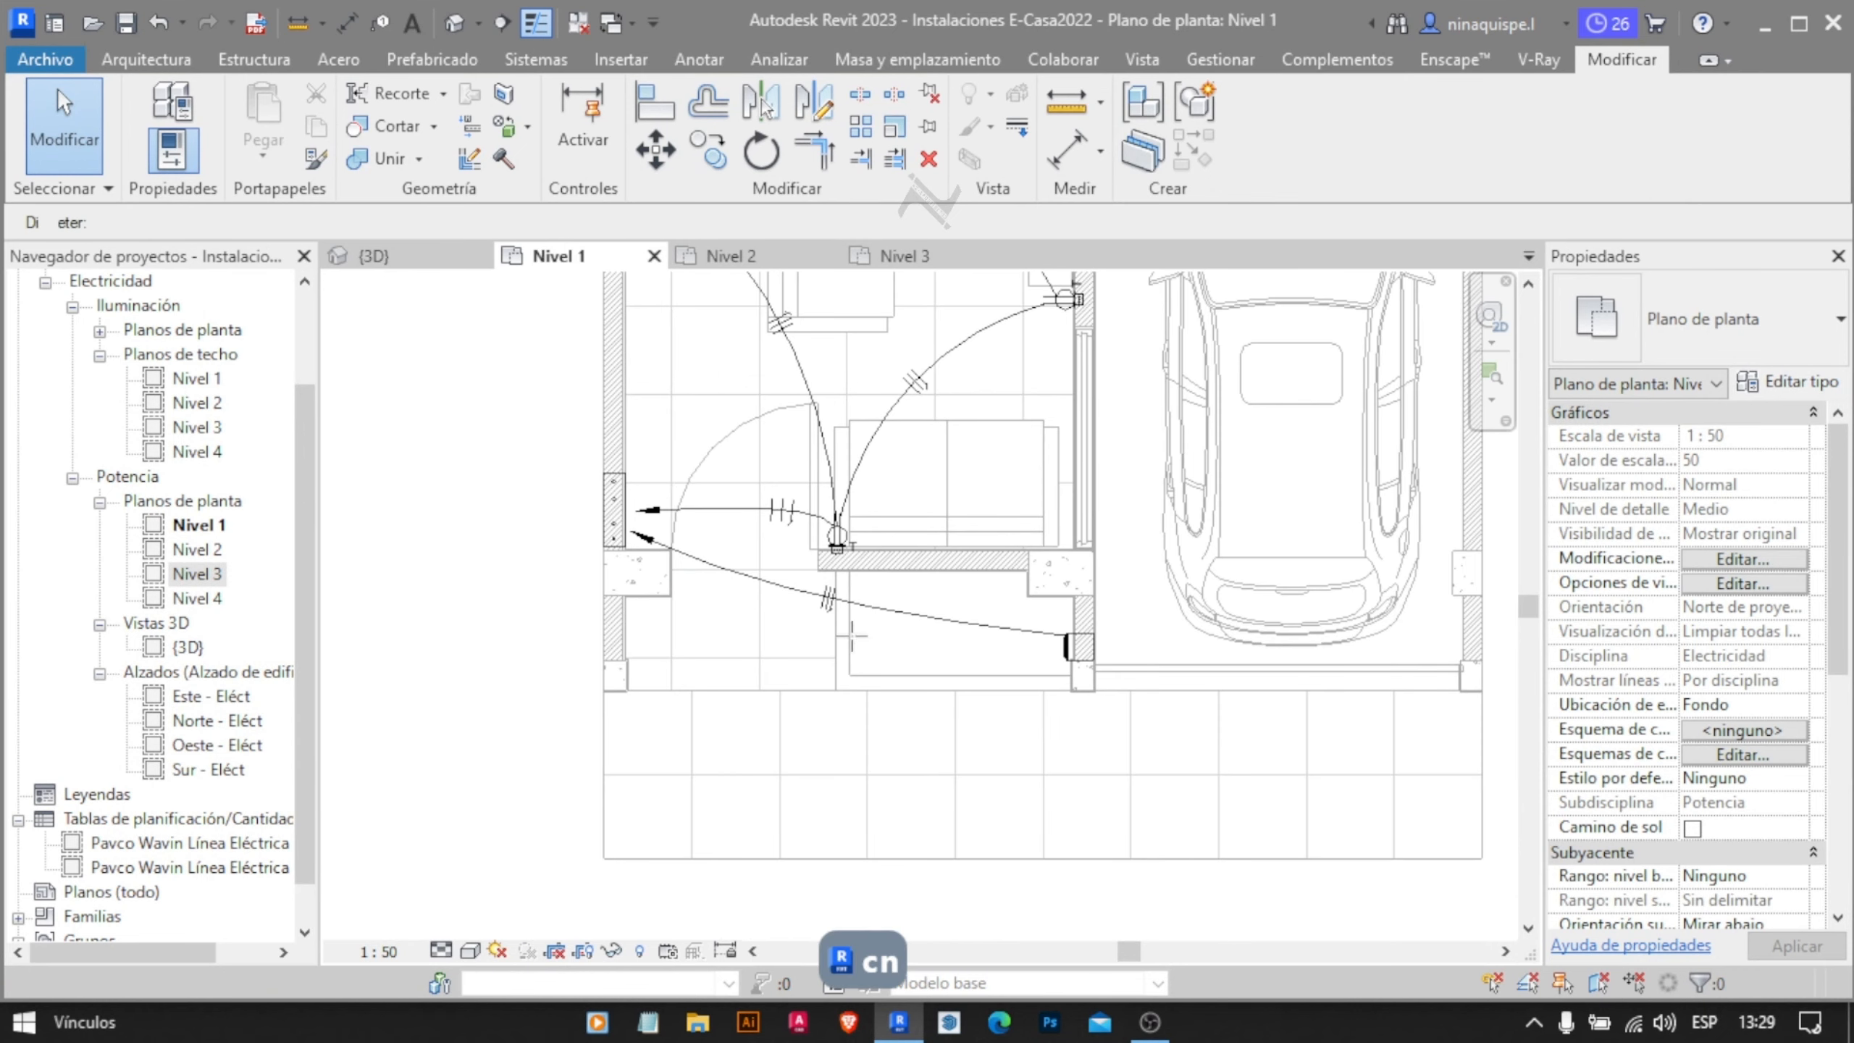
key(Escape)
key(Escape)
click(318, 132)
scroll(939, 612, up, 1)
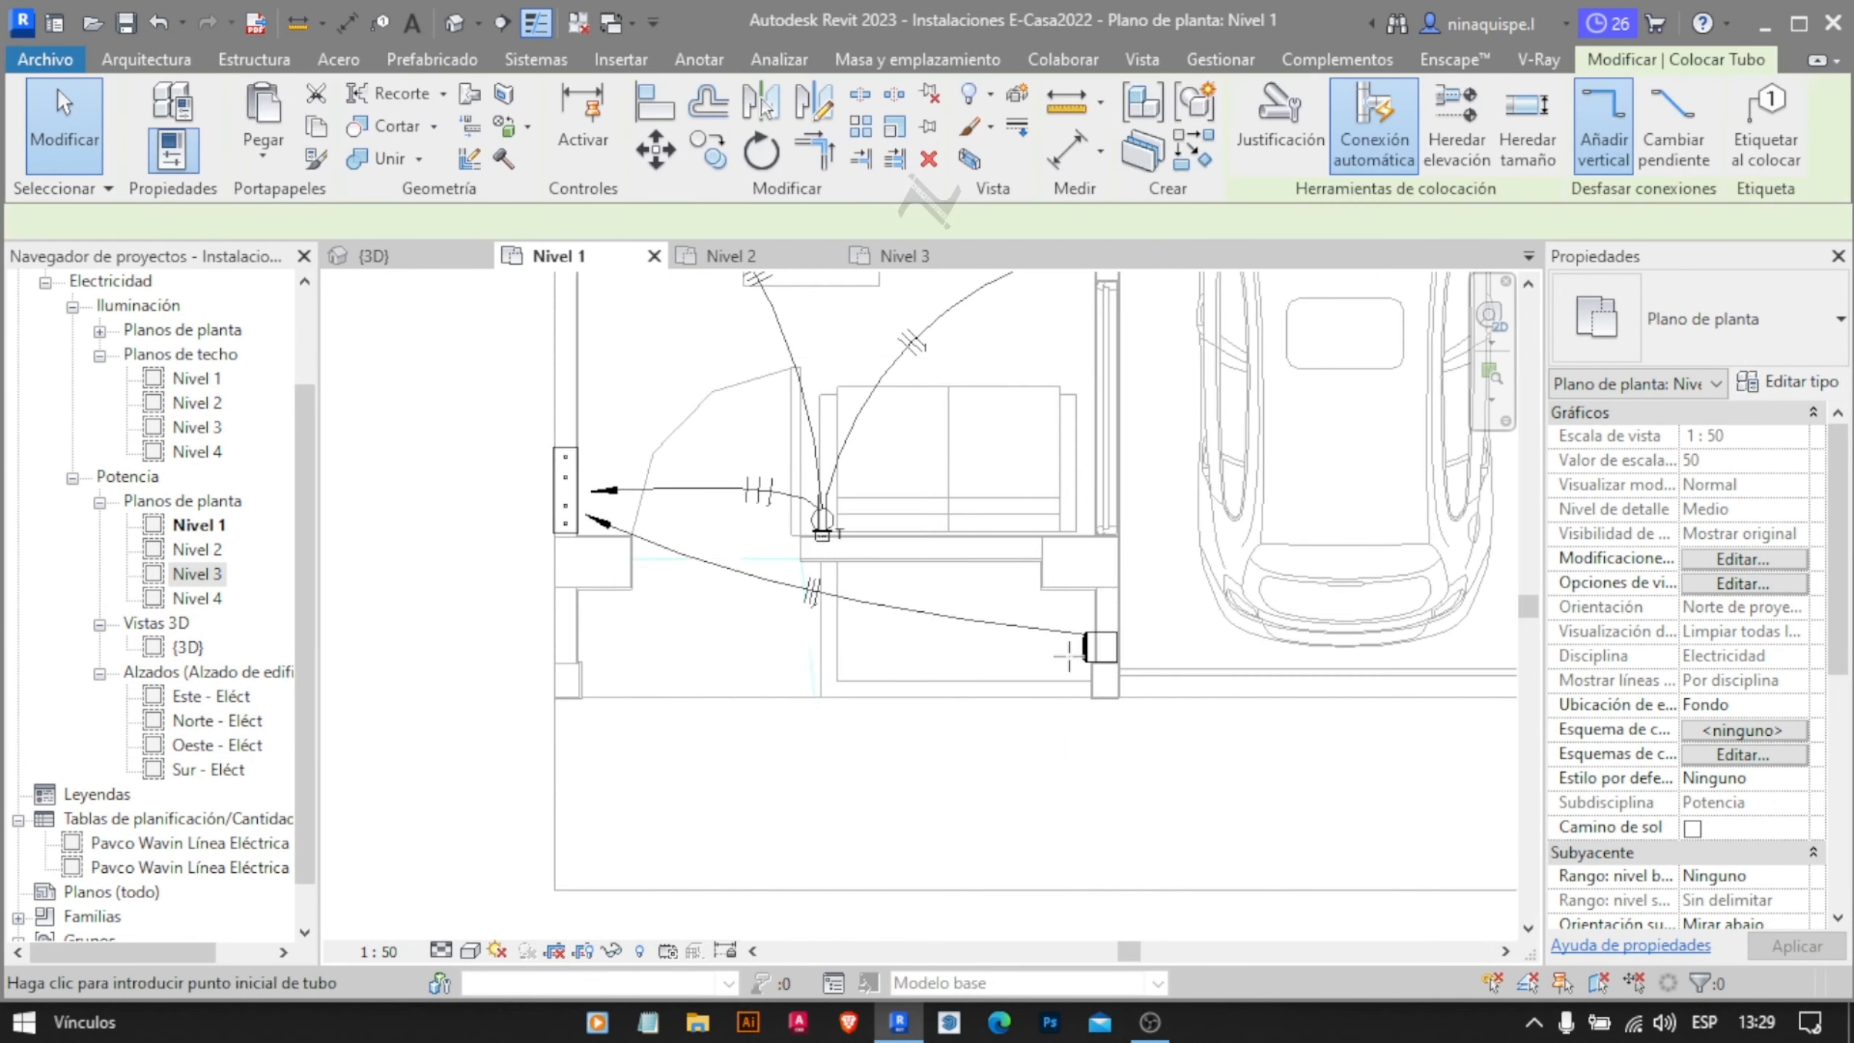
scroll(1071, 649, up, 2)
scroll(1043, 654, up, 1)
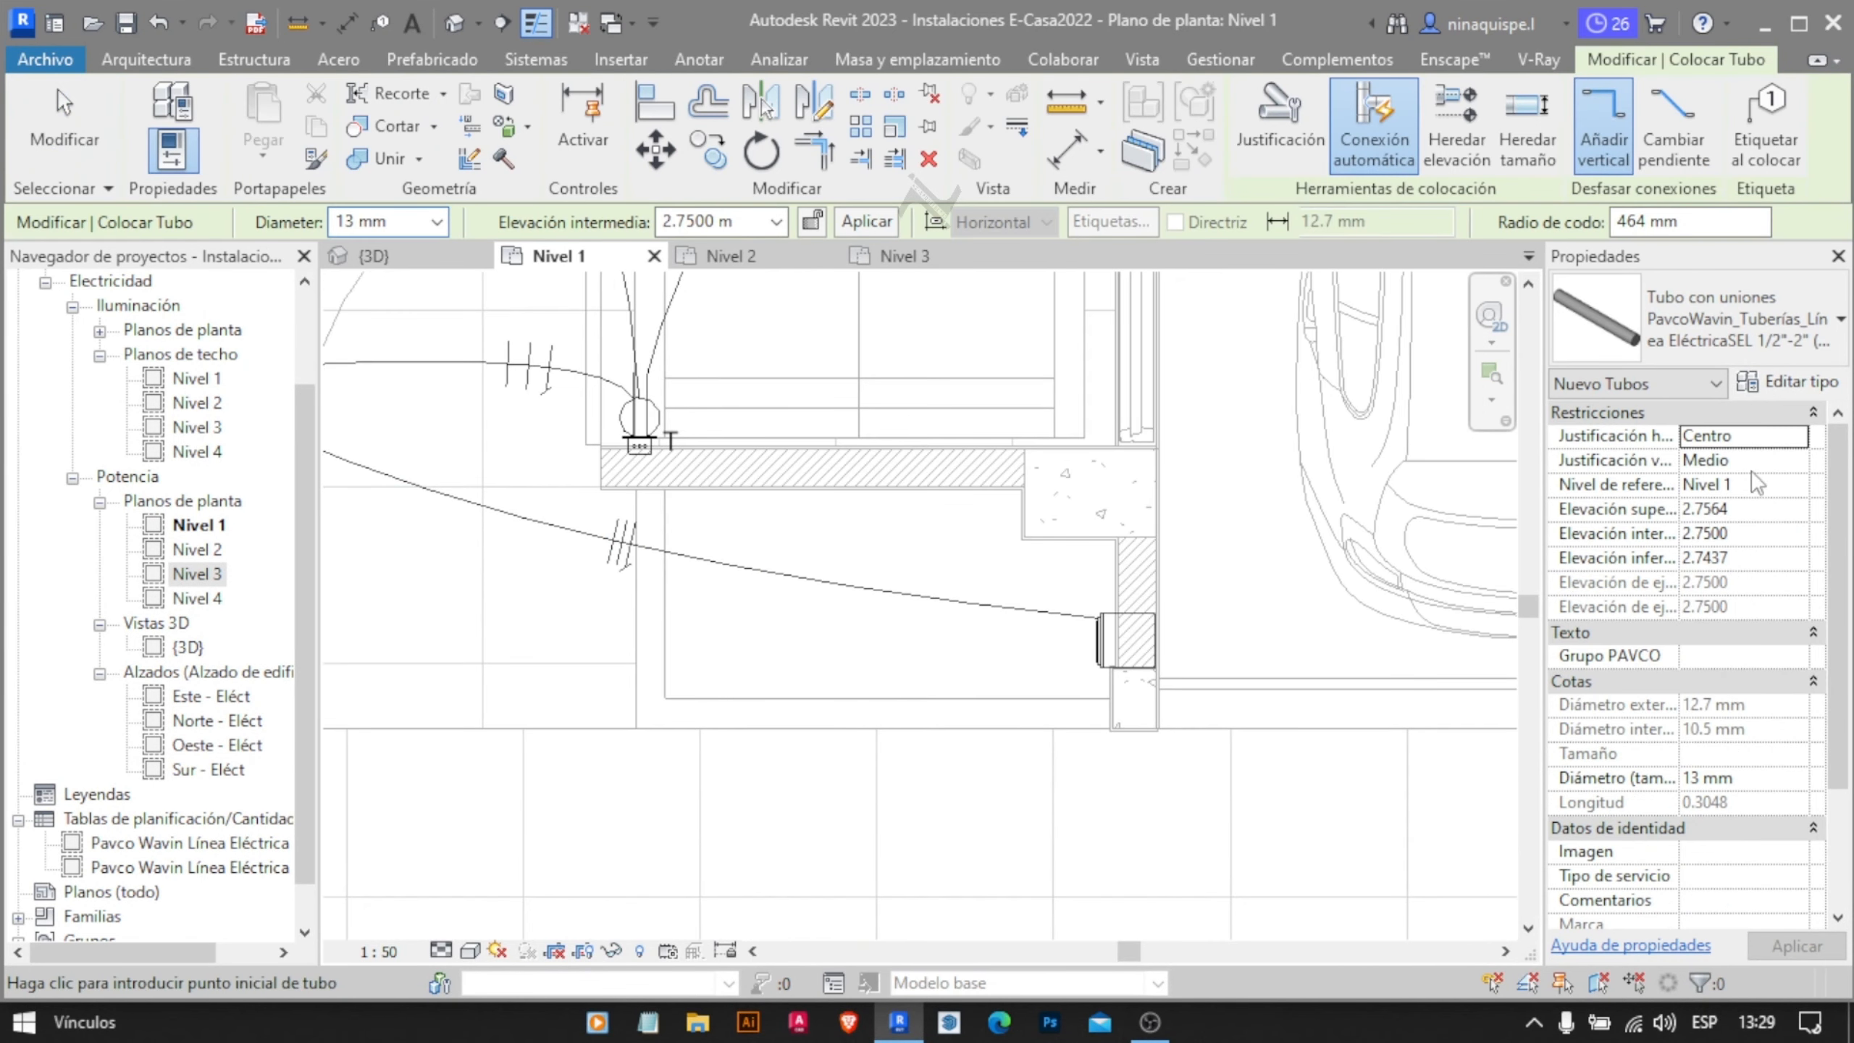
click(1128, 640)
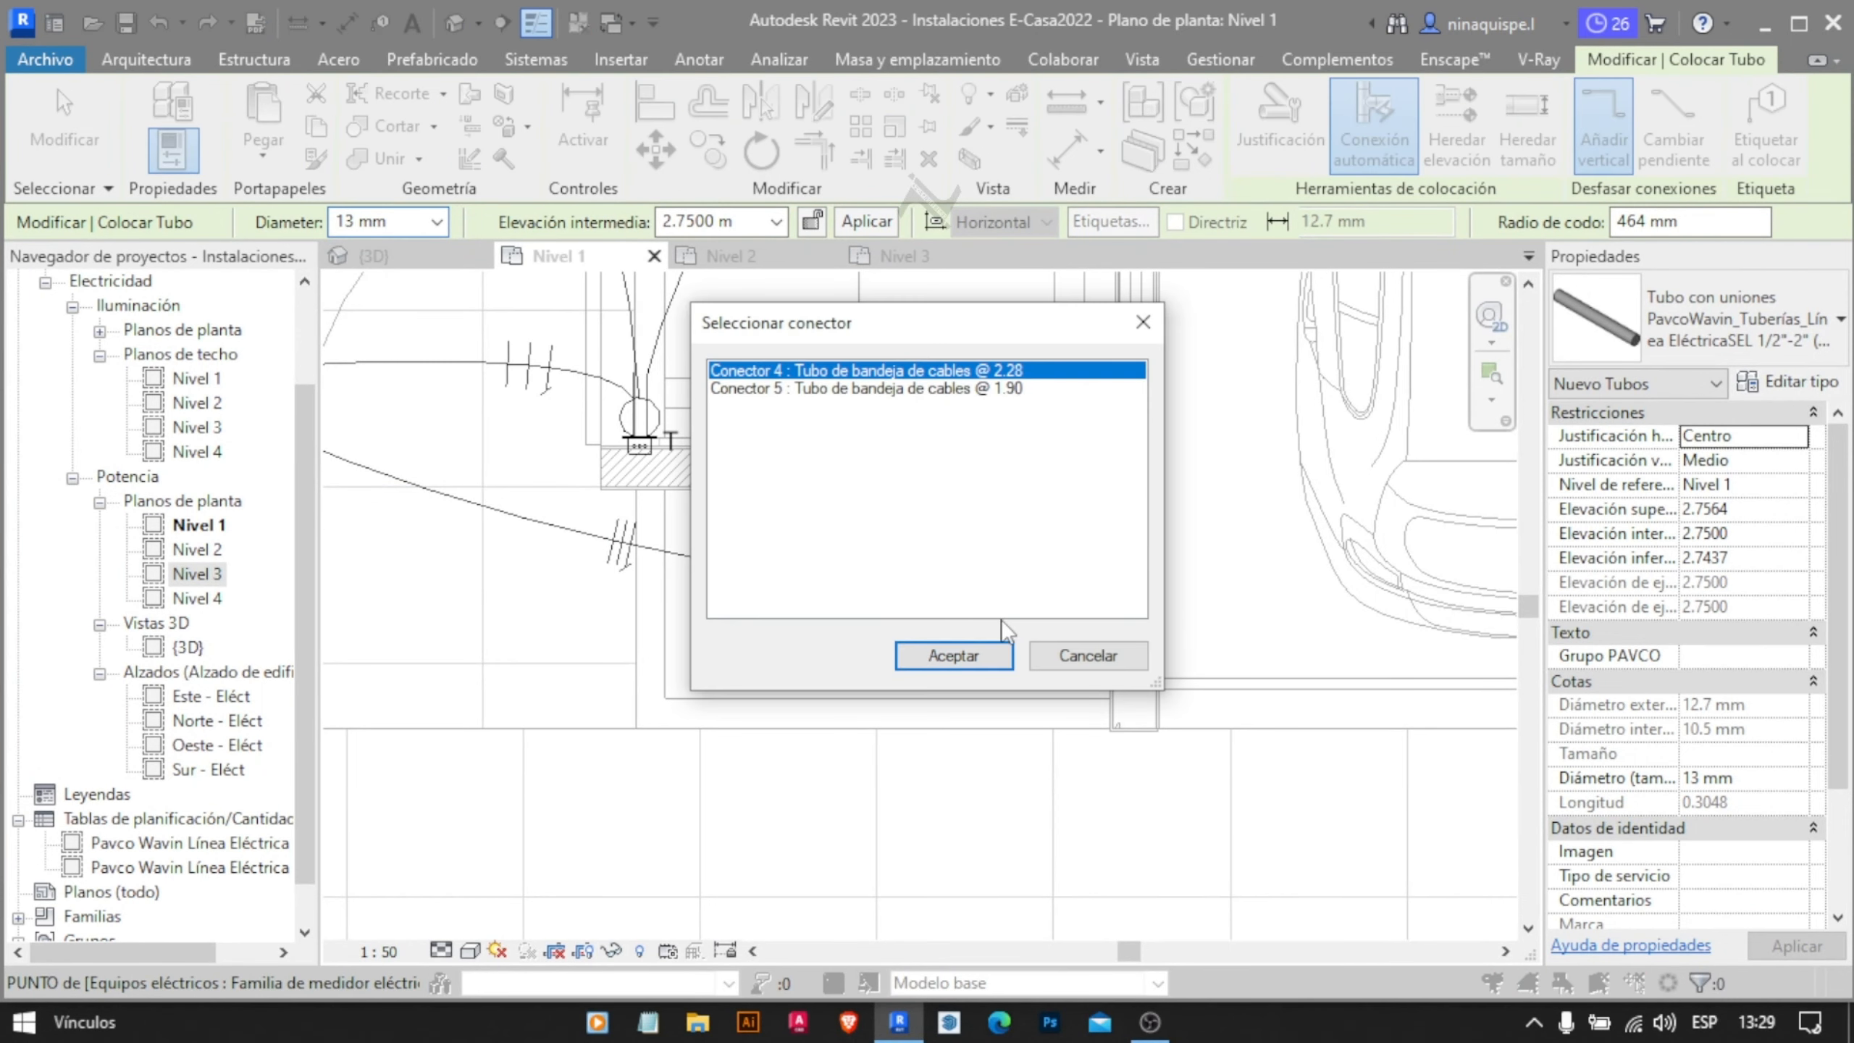
click(981, 653)
middle_drag(695, 570, 982, 632)
scroll(476, 484, up, 5)
click(462, 523)
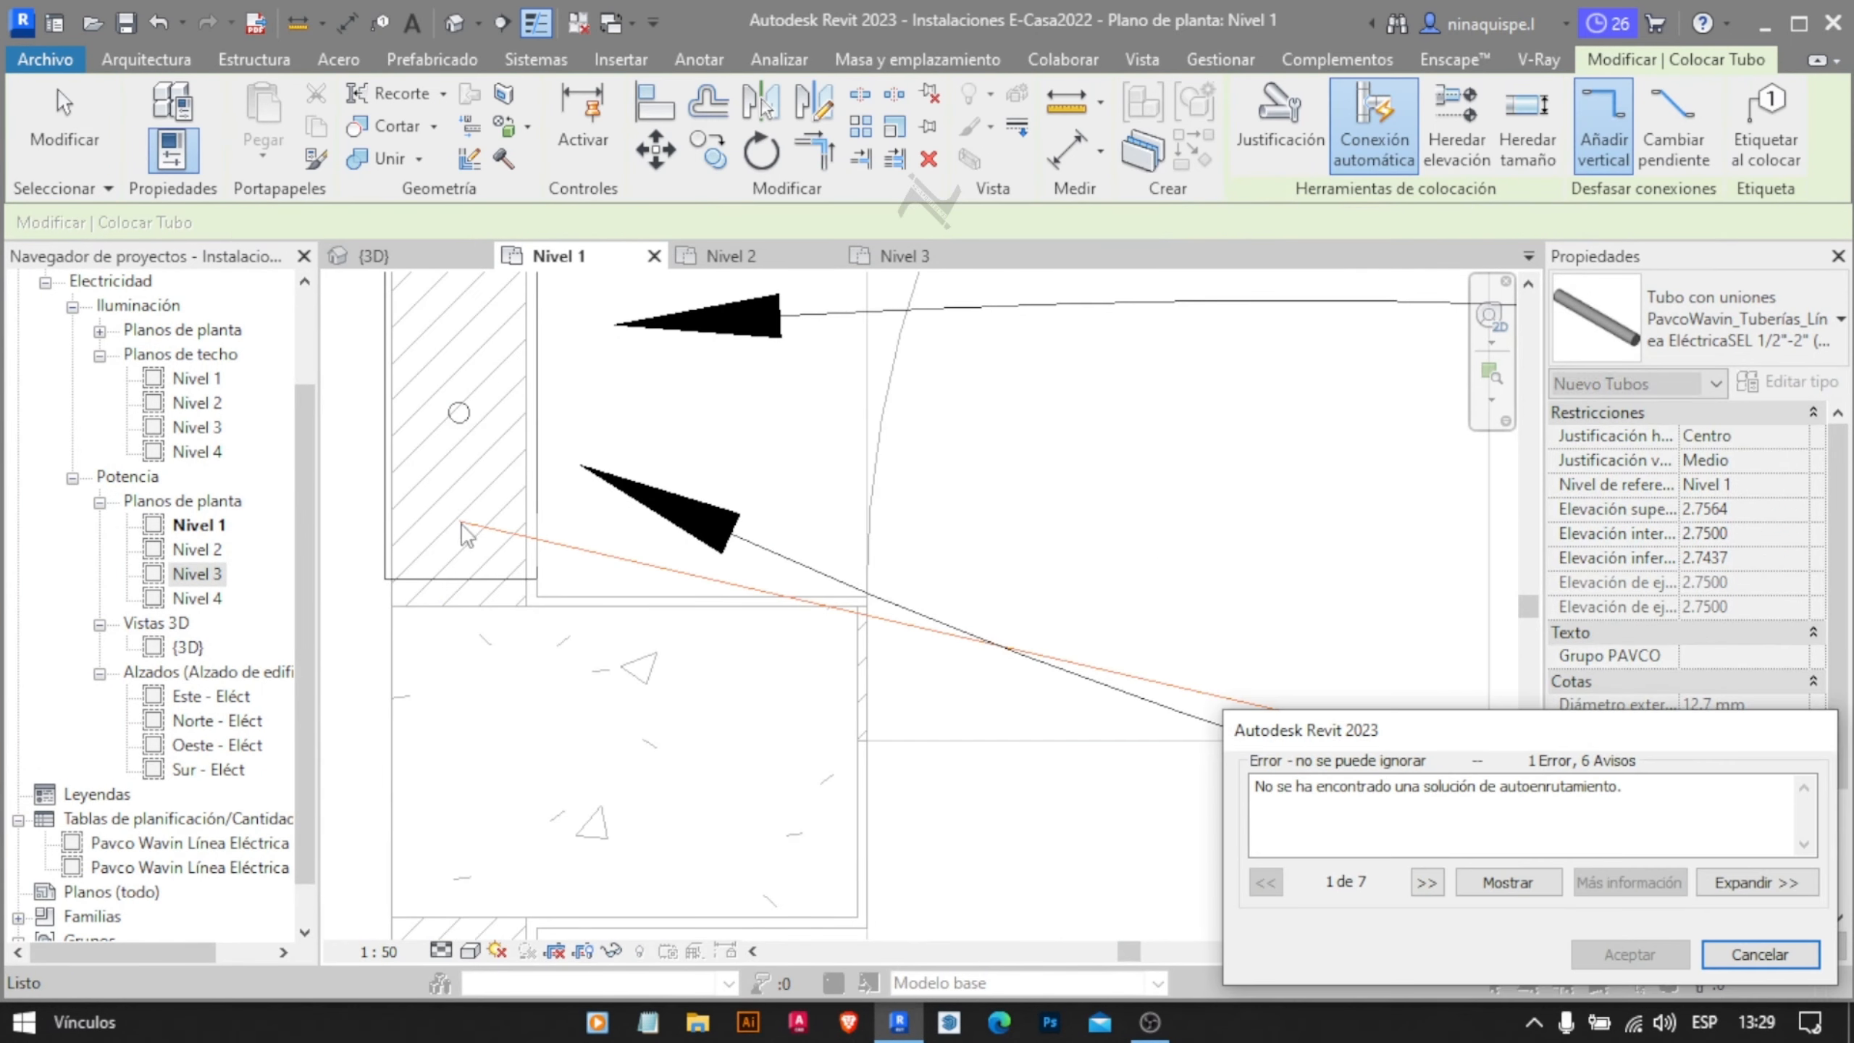
key(Escape)
Retry the 13 mm conduit run from the meter, ending it at a point beside the panel's connectors
click(1128, 639)
click(921, 651)
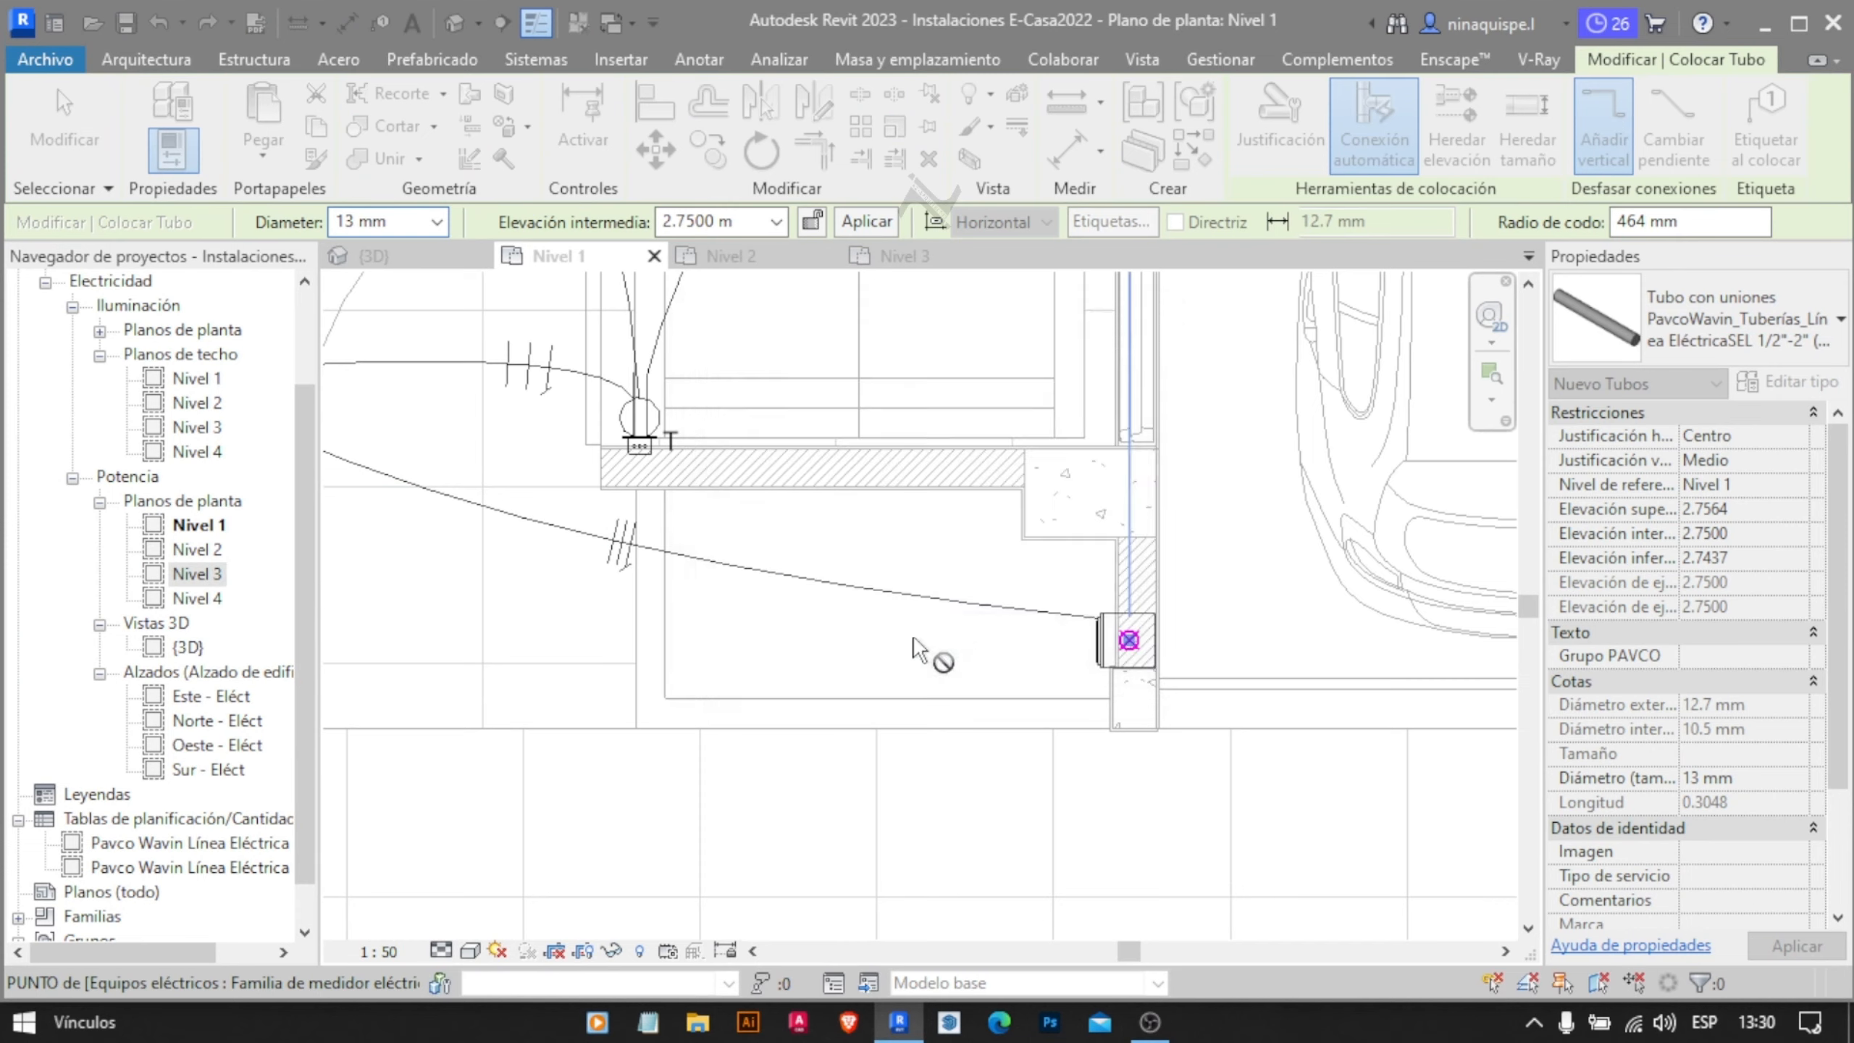
middle_drag(657, 578, 1021, 603)
scroll(507, 442, up, 5)
click(581, 484)
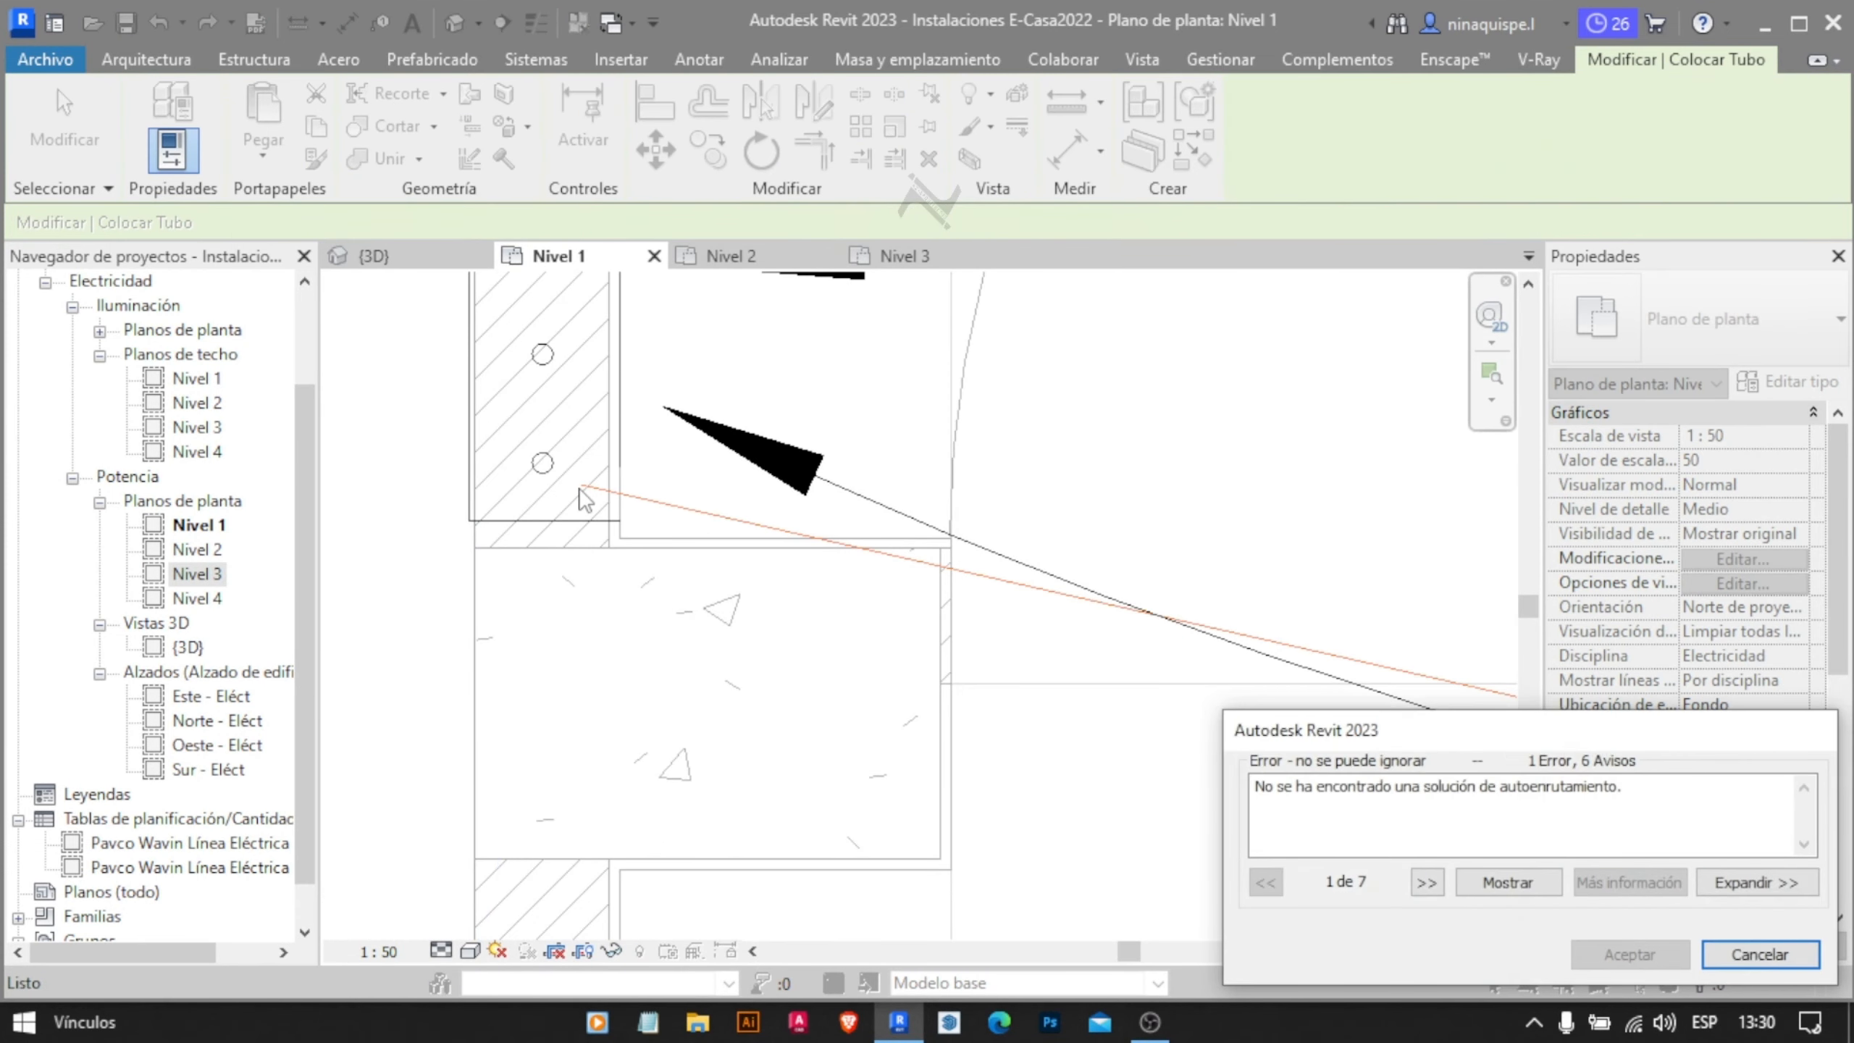
key(Escape)
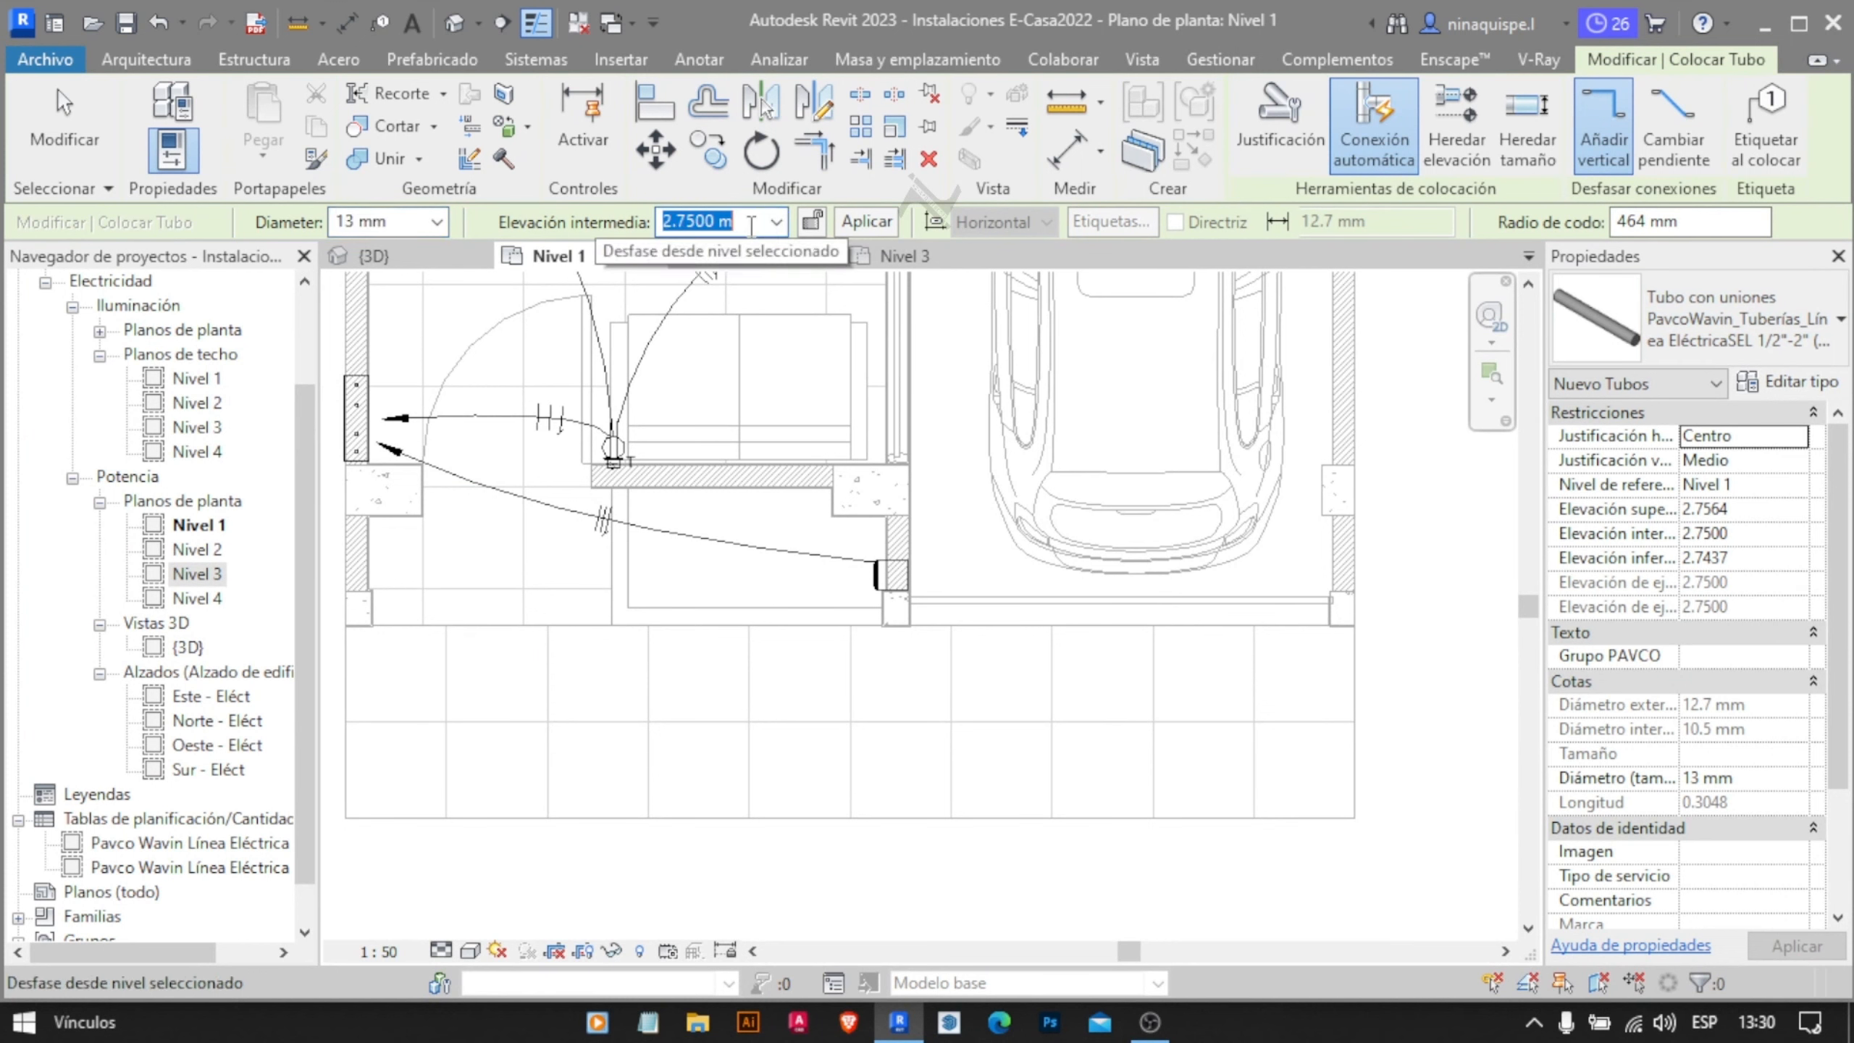
Try to route the conduit from the meter at 3 m elevation, dropping it to 2 m near the panel
text(3)
key(Return)
click(898, 577)
click(955, 655)
scroll(384, 458, up, 4)
middle_drag(402, 464, 692, 500)
click(657, 227)
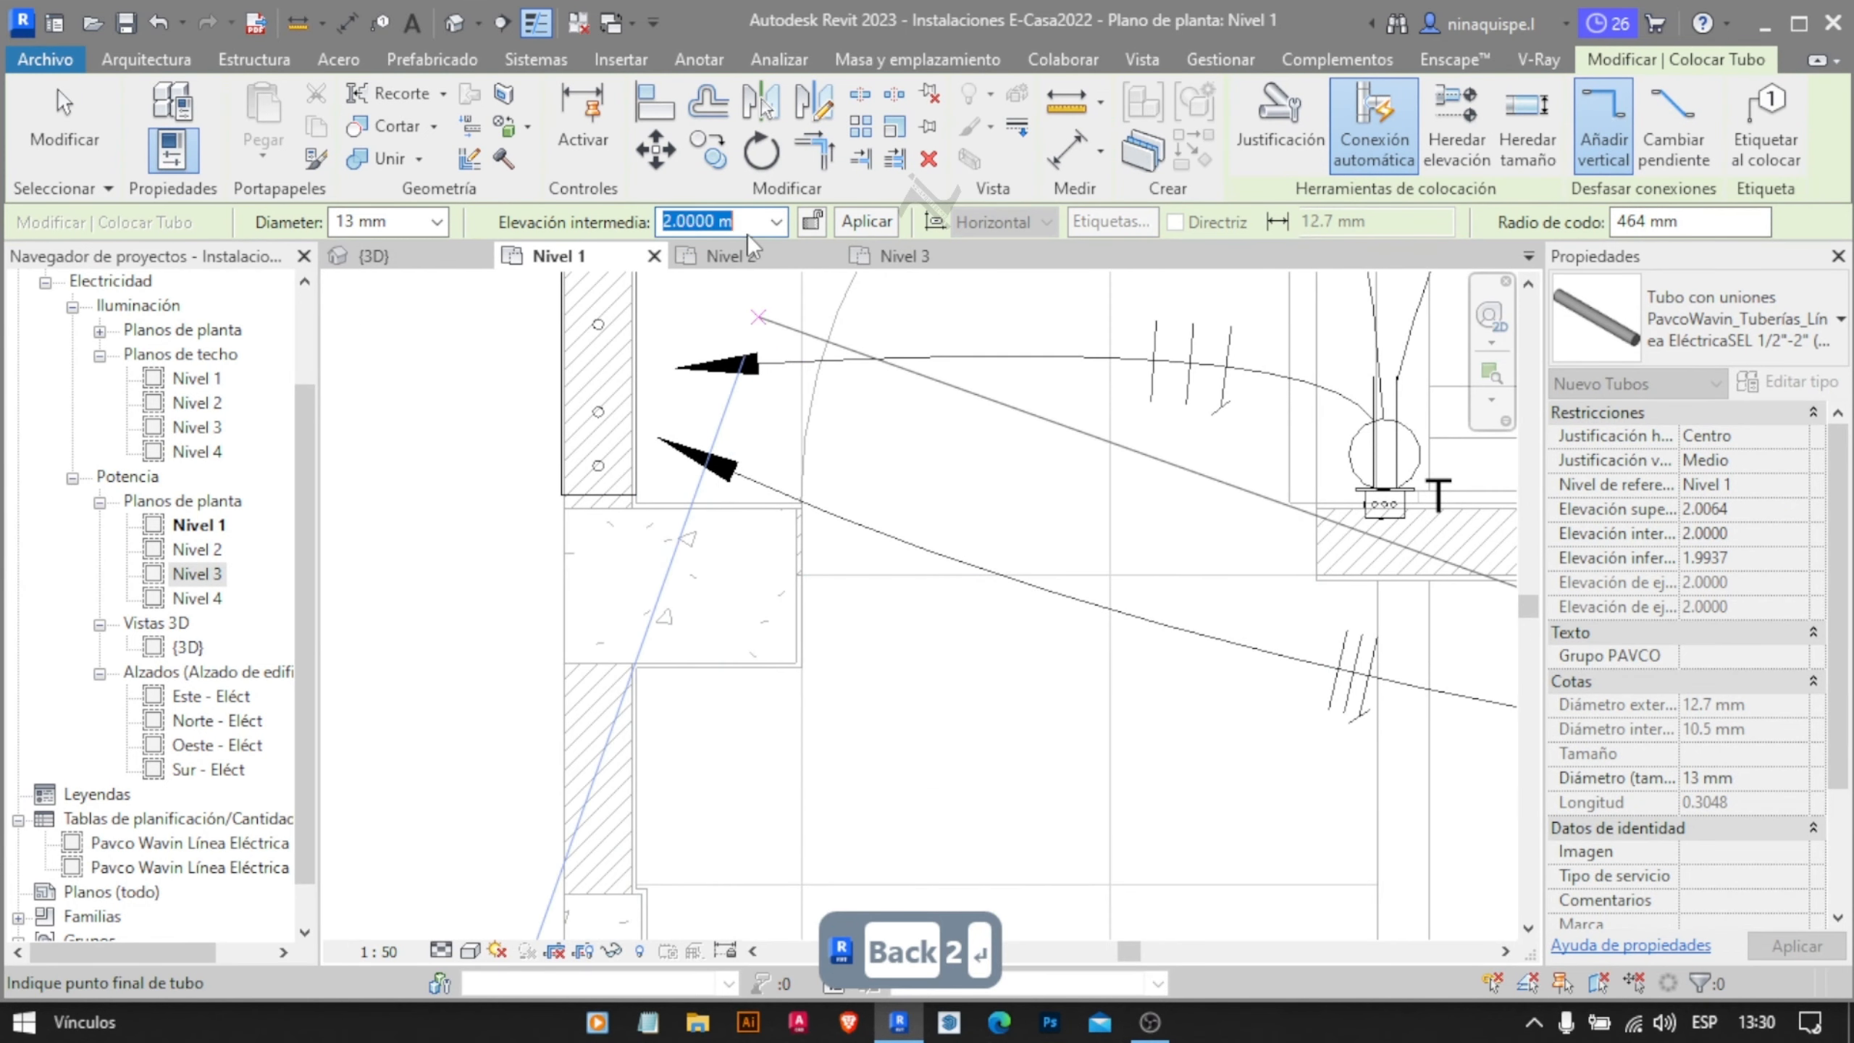
click(674, 372)
click(372, 258)
key(Escape)
key(Escape)
key(Escape)
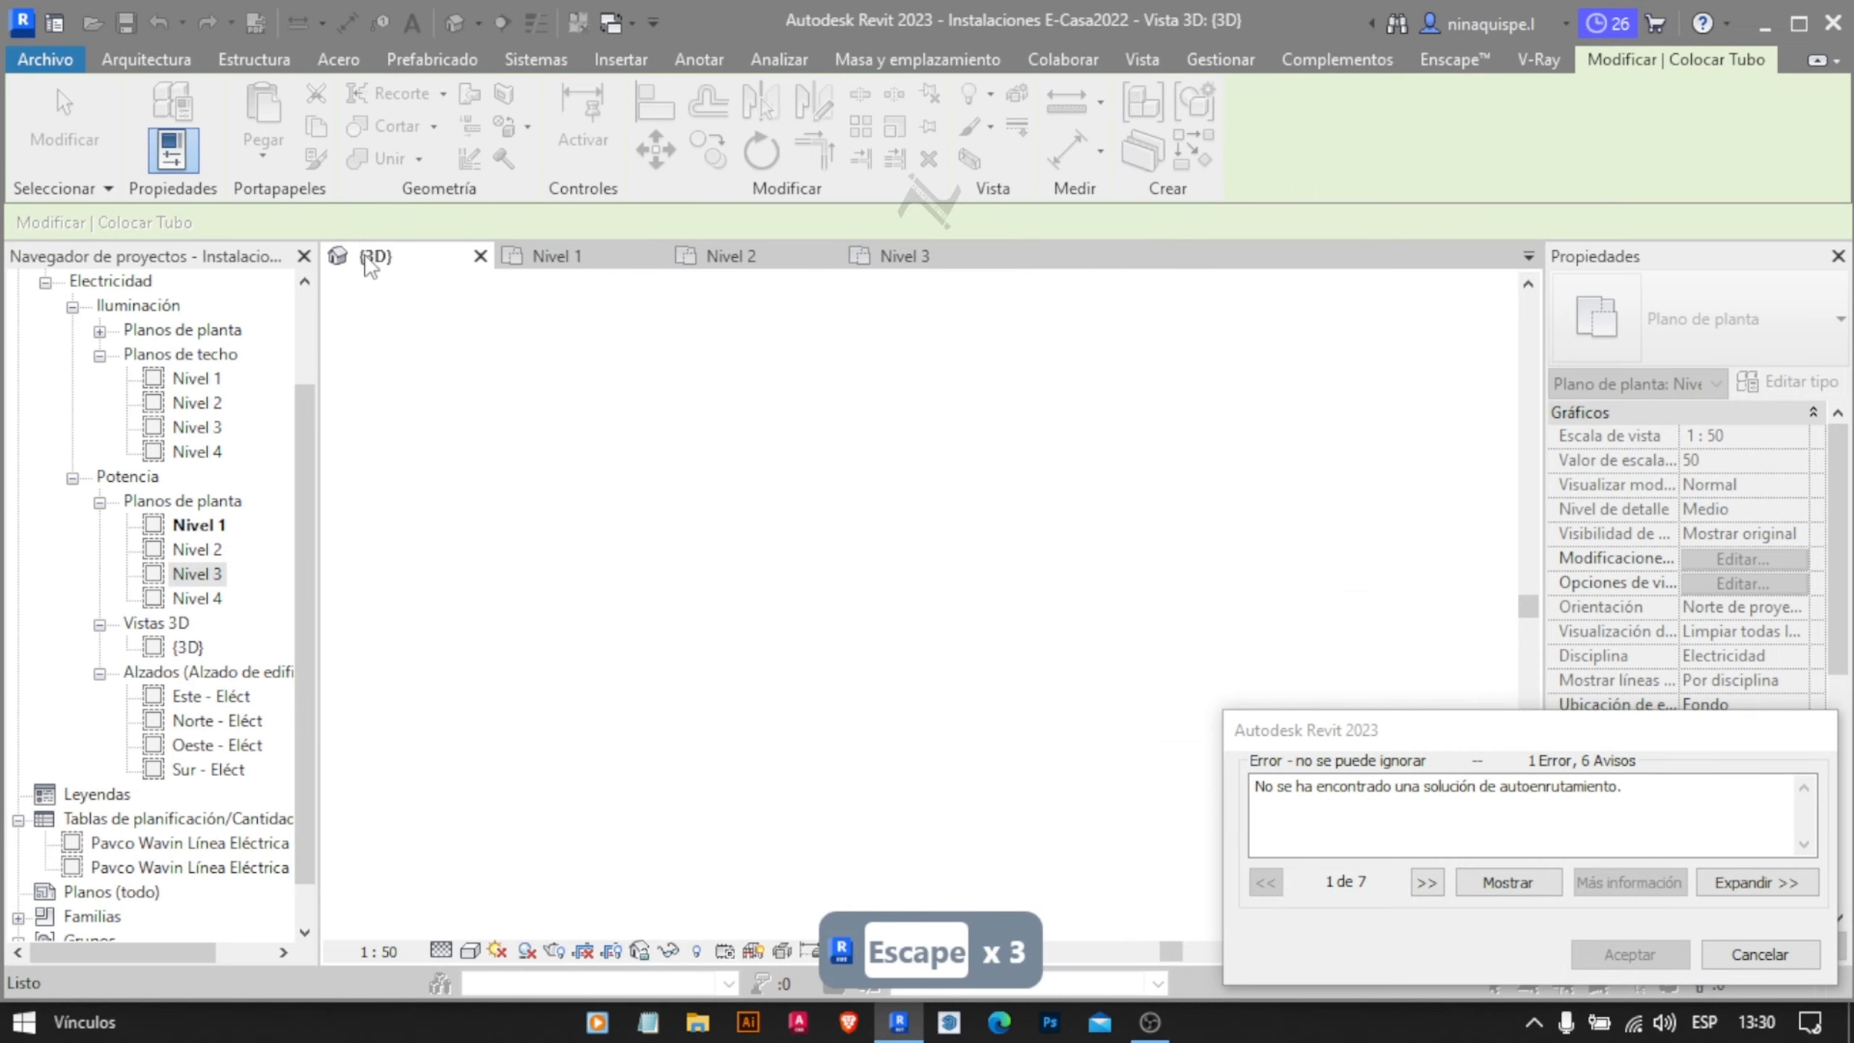
scroll(804, 577, up, 5)
key(Escape)
scroll(1070, 676, up, 2)
key(Escape)
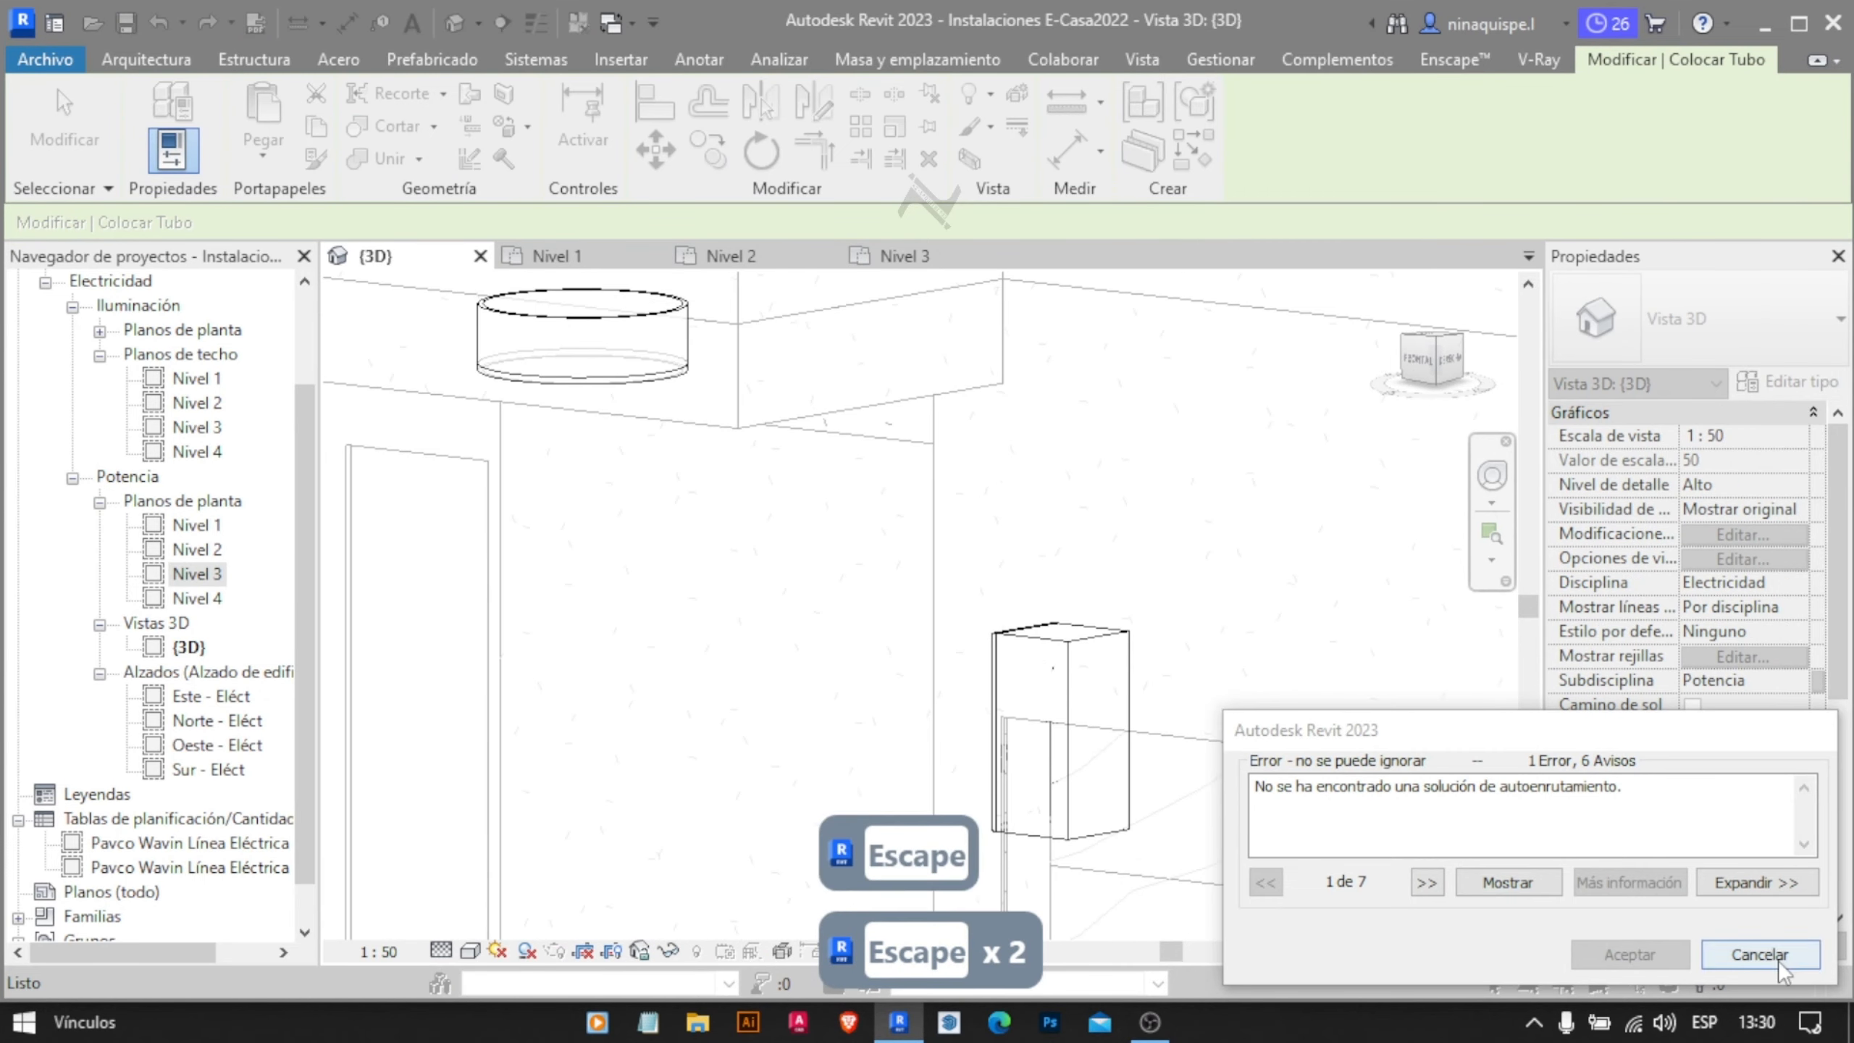
click(1773, 955)
key(Escape)
Try to start a 13 mm conduit from the top face of the electric meter in the 3D view
click(1092, 646)
scroll(1116, 689, up, 6)
middle_drag(1116, 689, 962, 730)
scroll(962, 730, down, 3)
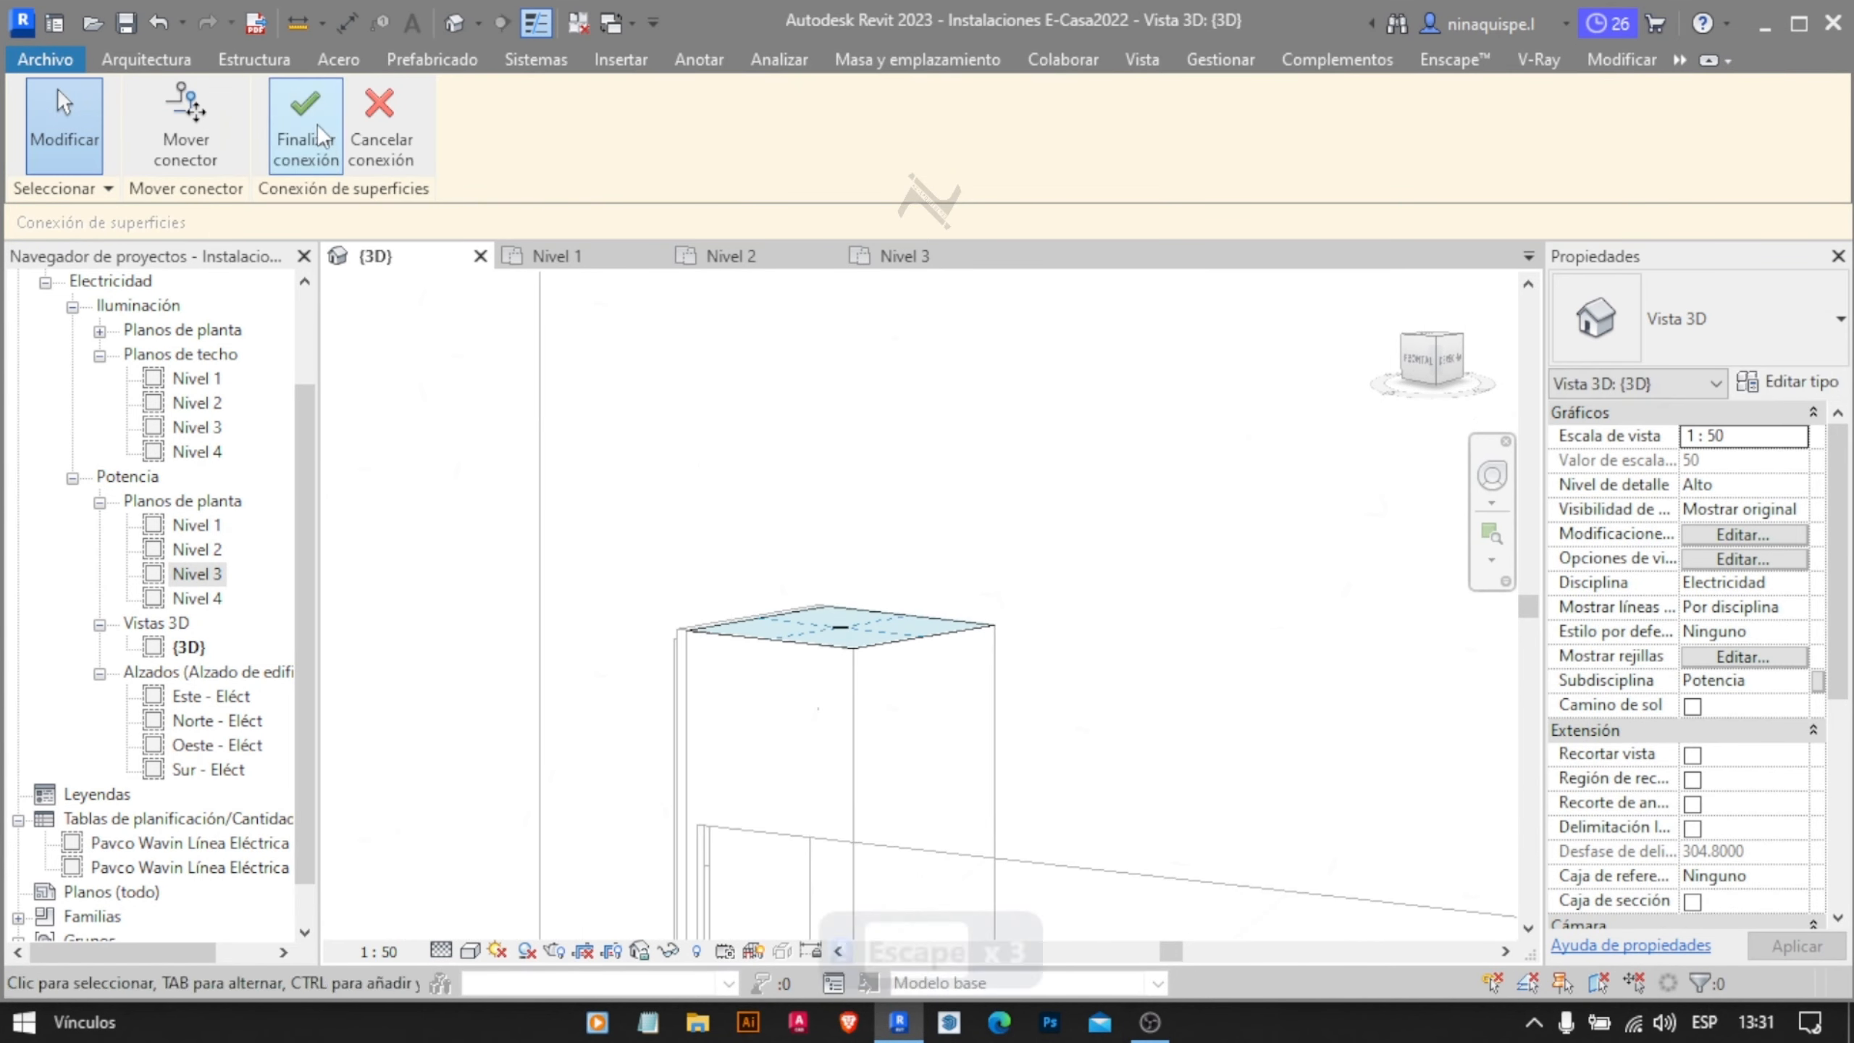
click(319, 136)
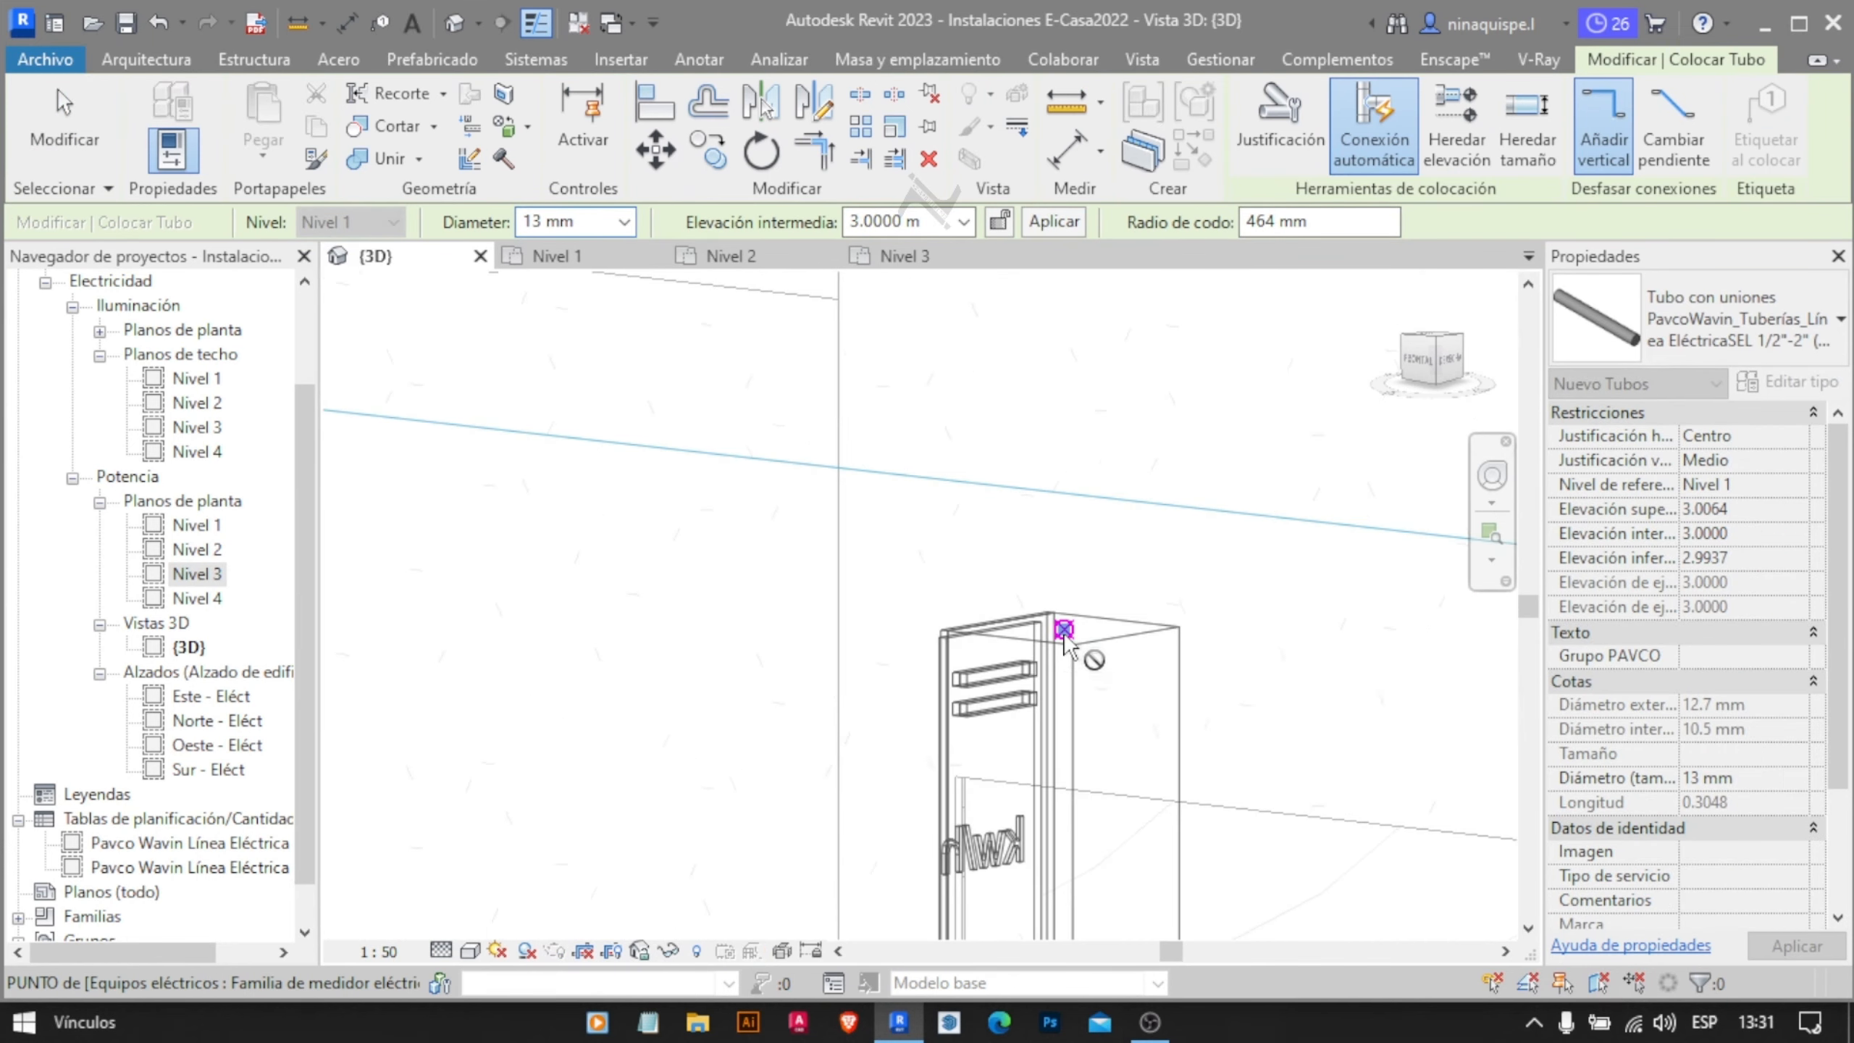
scroll(1065, 643, down, 3)
key(Escape)
key(Escape)
key(Escape)
key(Escape)
key(Escape)
Draw a 150 mm default-type pipe at 2.75 m elevation from the meter towards the panel in the Nivel 1 power plan
scroll(1075, 863, down, 2)
middle_drag(1065, 642, 1080, 742)
scroll(1080, 742, down, 3)
scroll(1051, 672, up, 2)
click(558, 258)
key(p)
key(i)
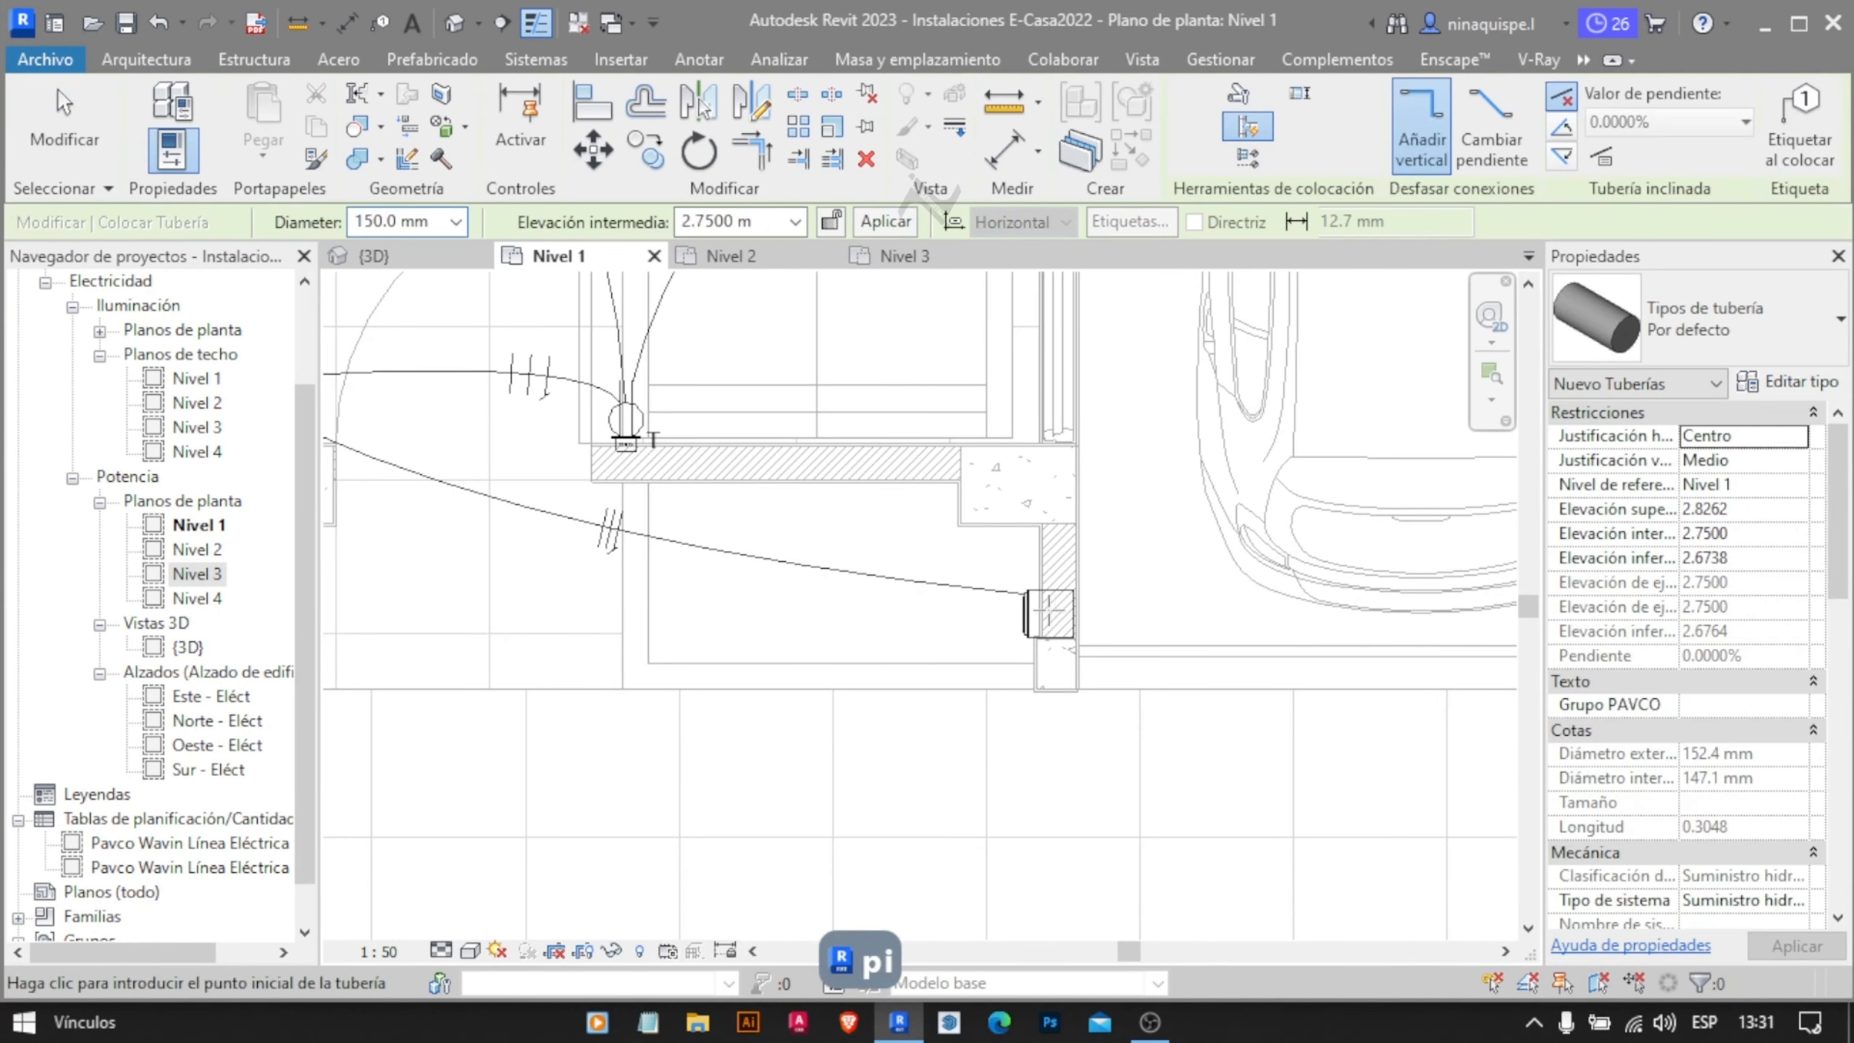
click(1041, 611)
click(415, 466)
key(Escape)
key(Escape)
Inspect the area around the panel and meter in the 3D view for the drawn pipe
click(408, 257)
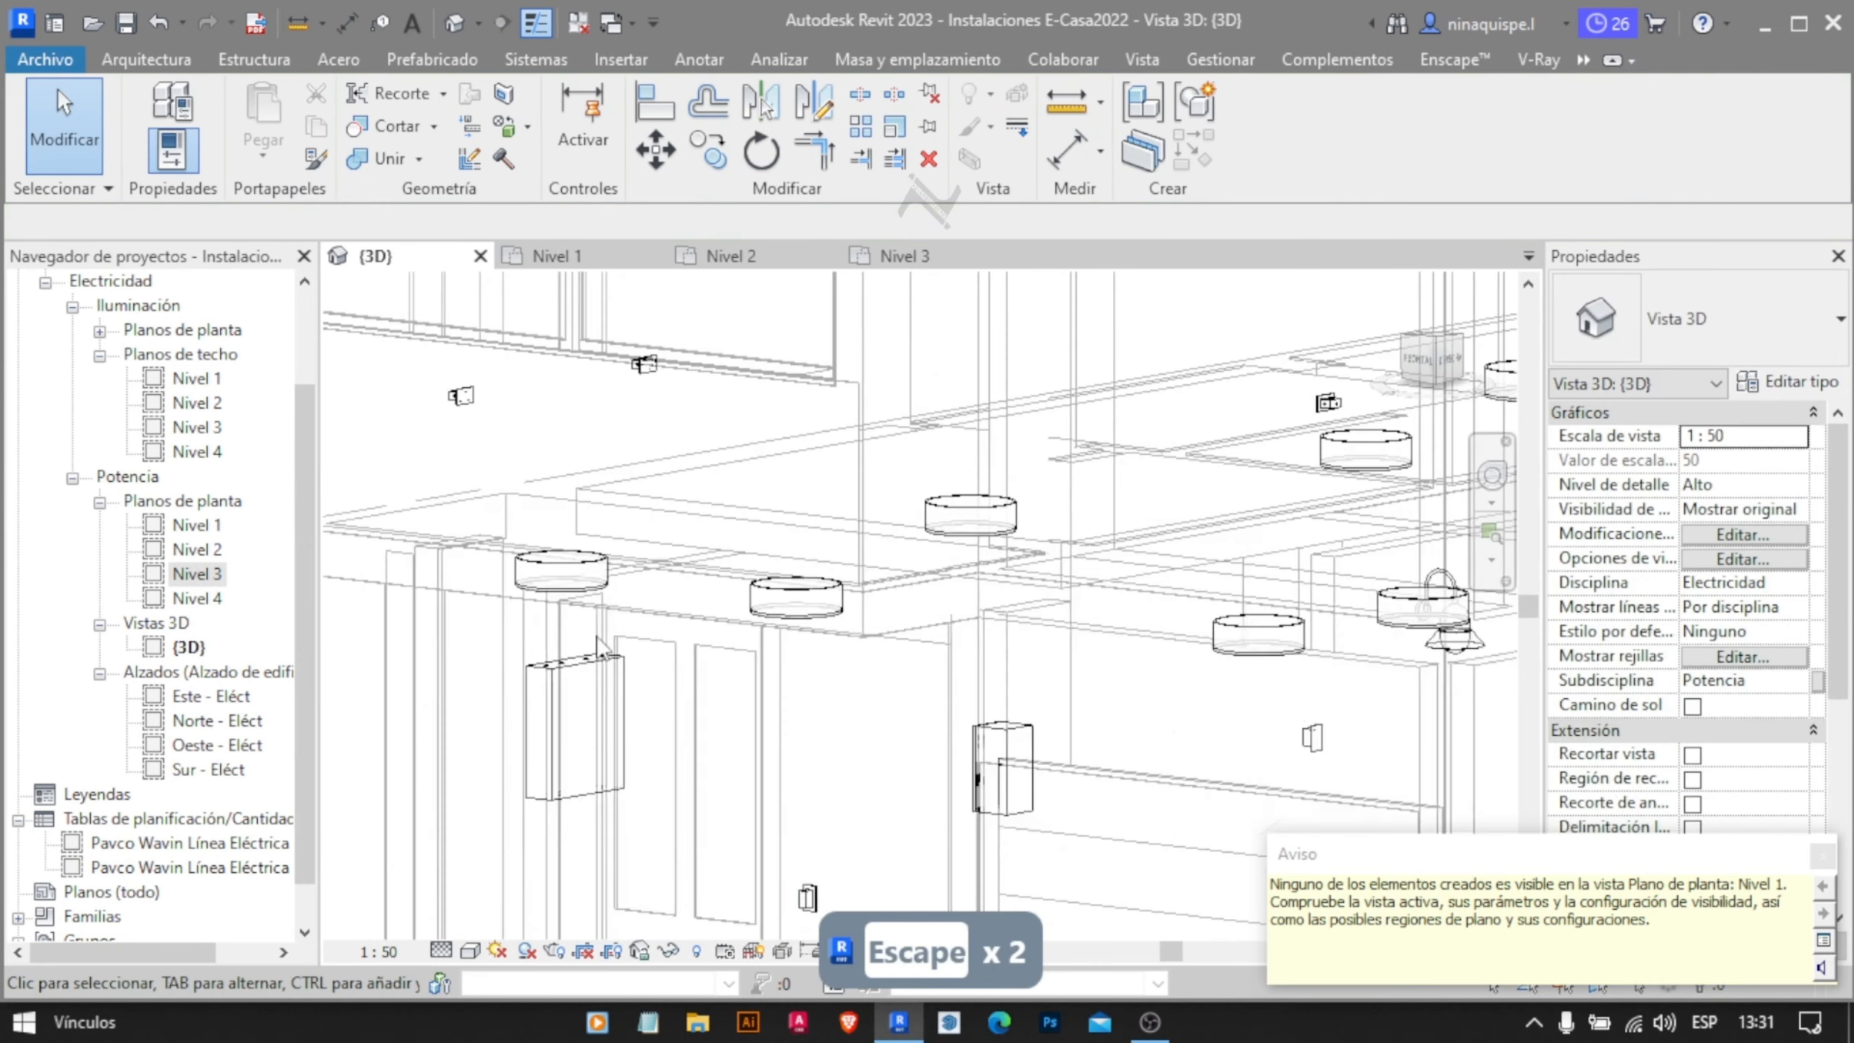
middle_drag(701, 818, 823, 521)
scroll(824, 521, down, 4)
scroll(912, 628, up, 2)
middle_drag(948, 658, 719, 679)
scroll(719, 679, up, 2)
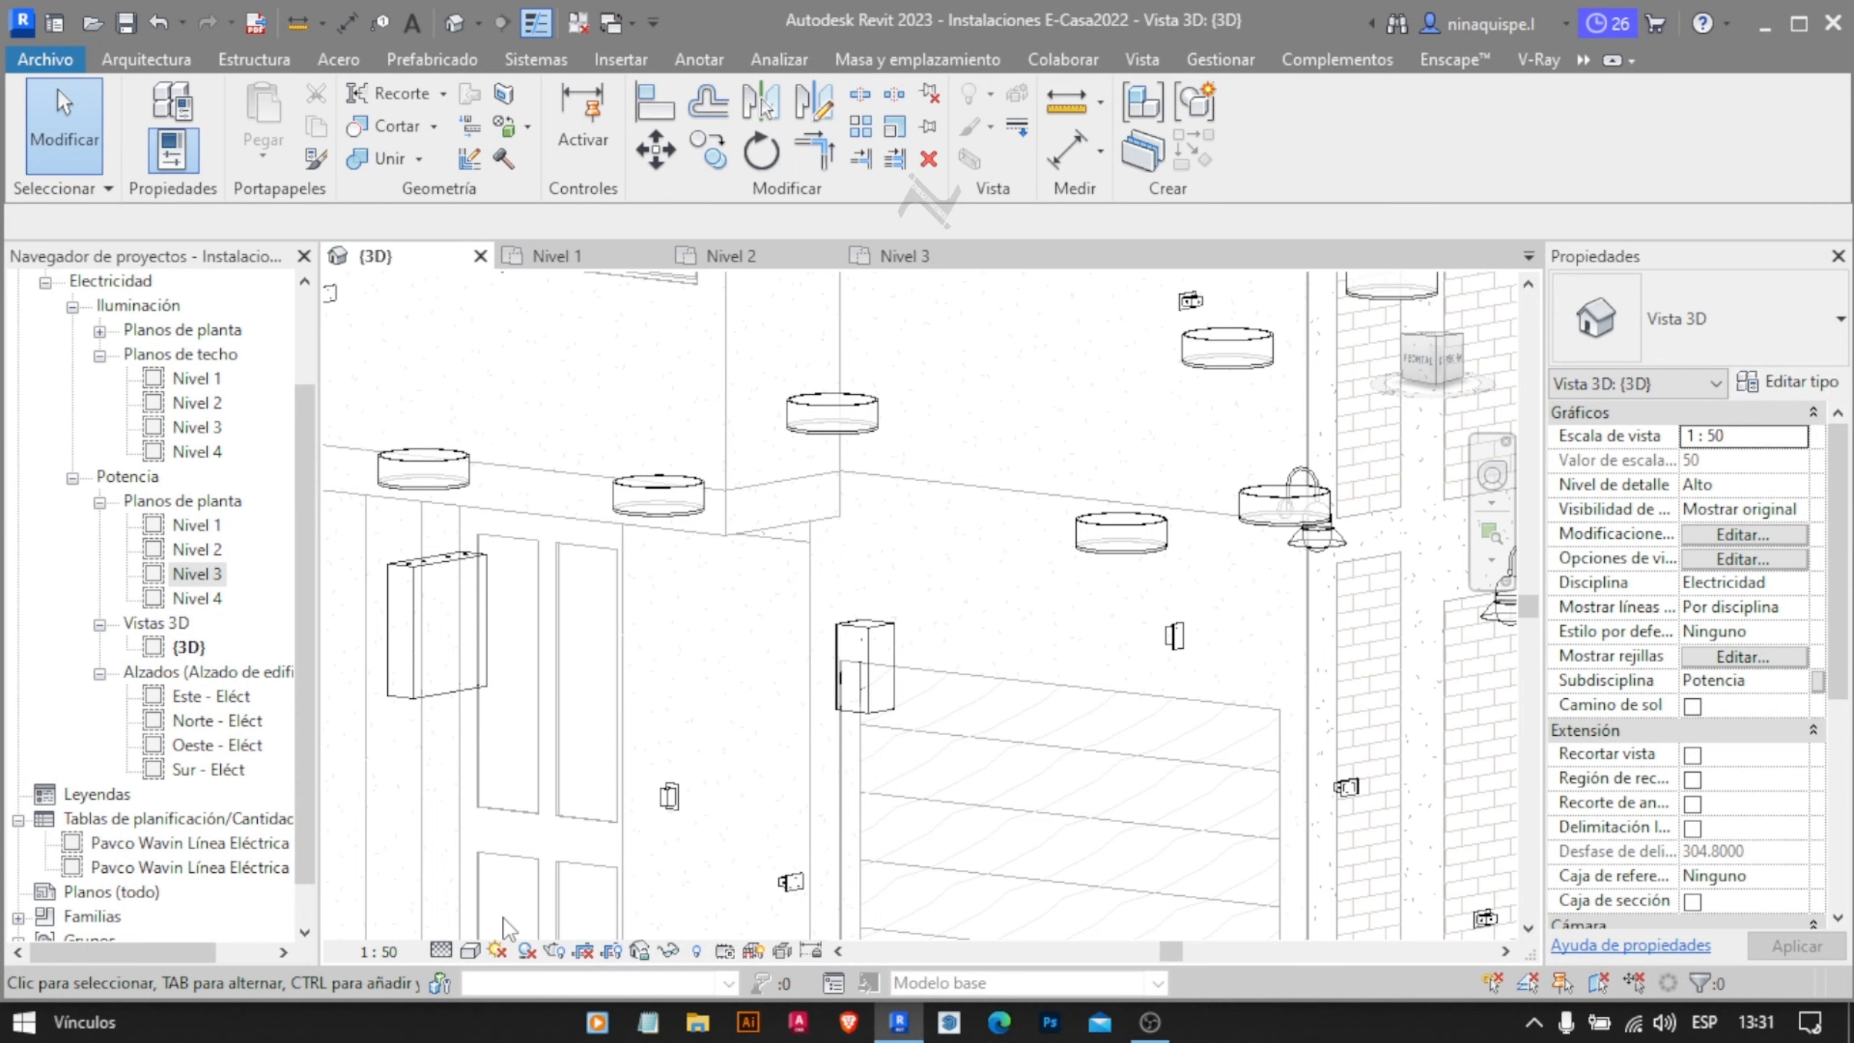
scroll(503, 916, down, 3)
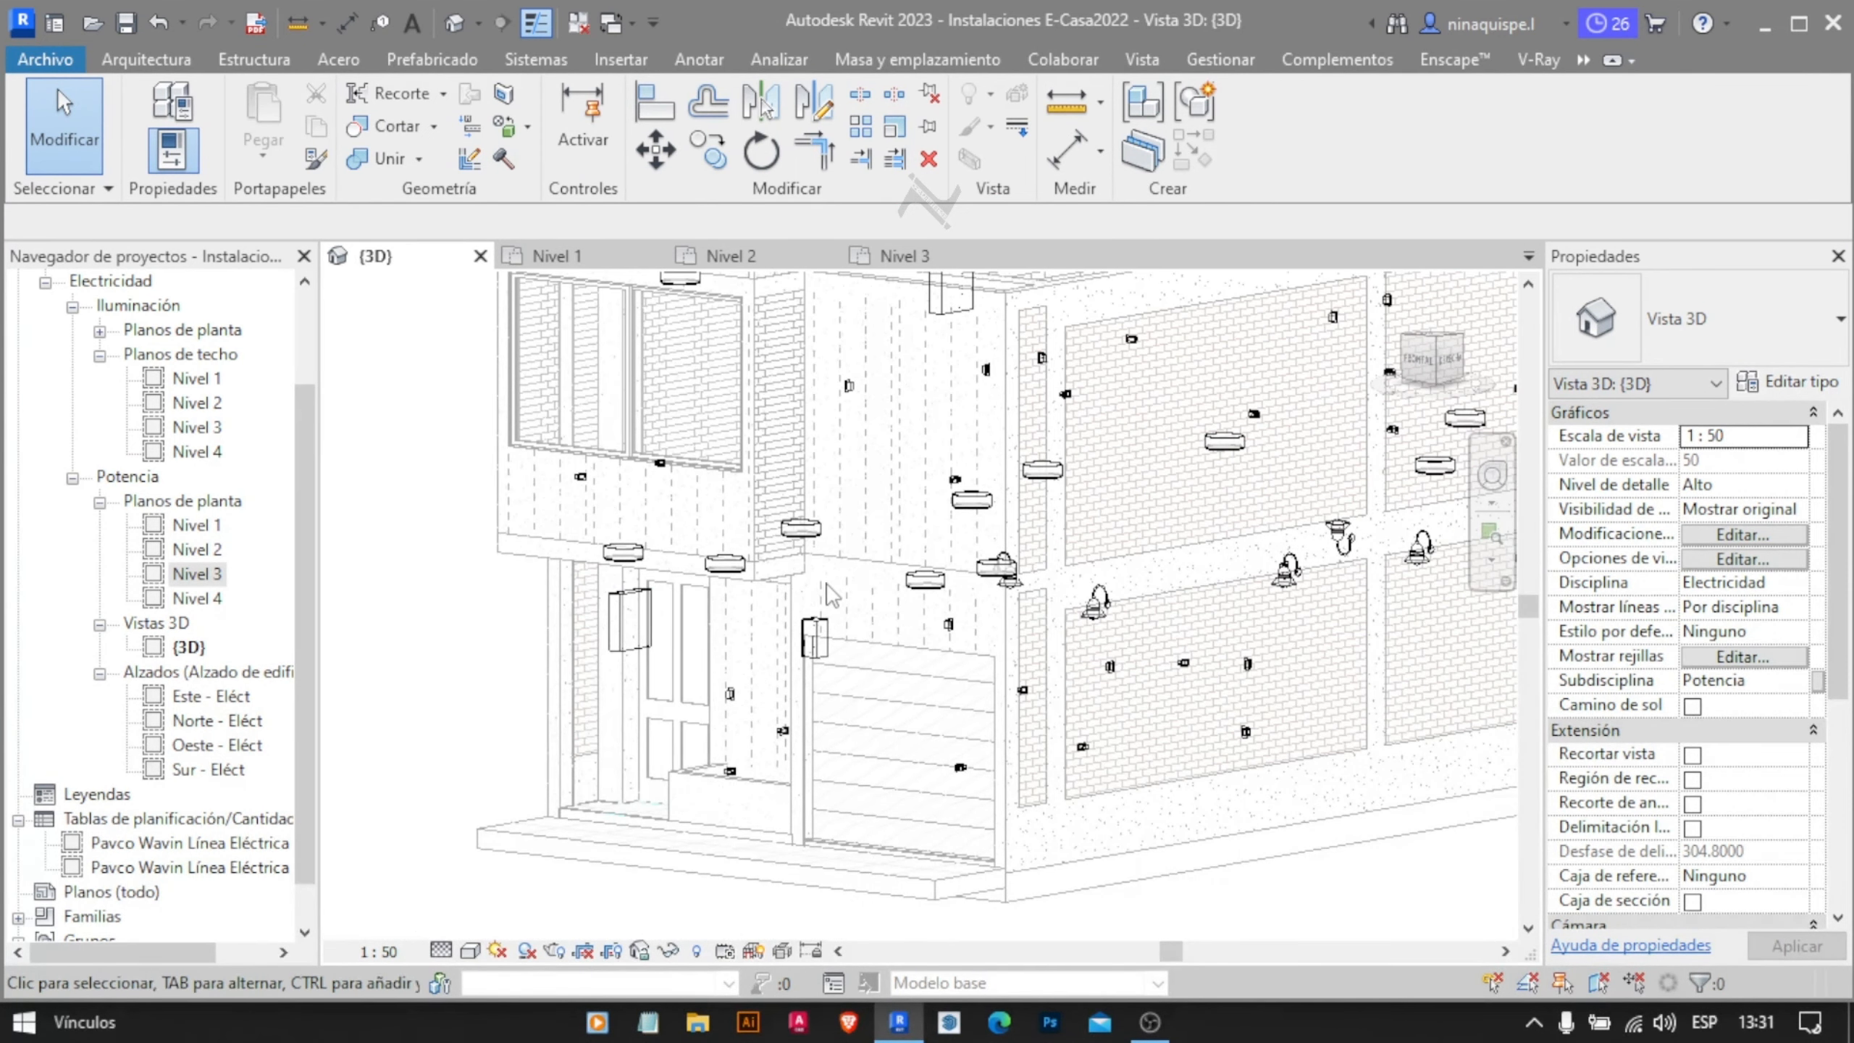
click(536, 59)
click(1185, 177)
click(1199, 260)
click(1739, 322)
scroll(1648, 467, down, 5)
scroll(1638, 486, up, 5)
click(1695, 322)
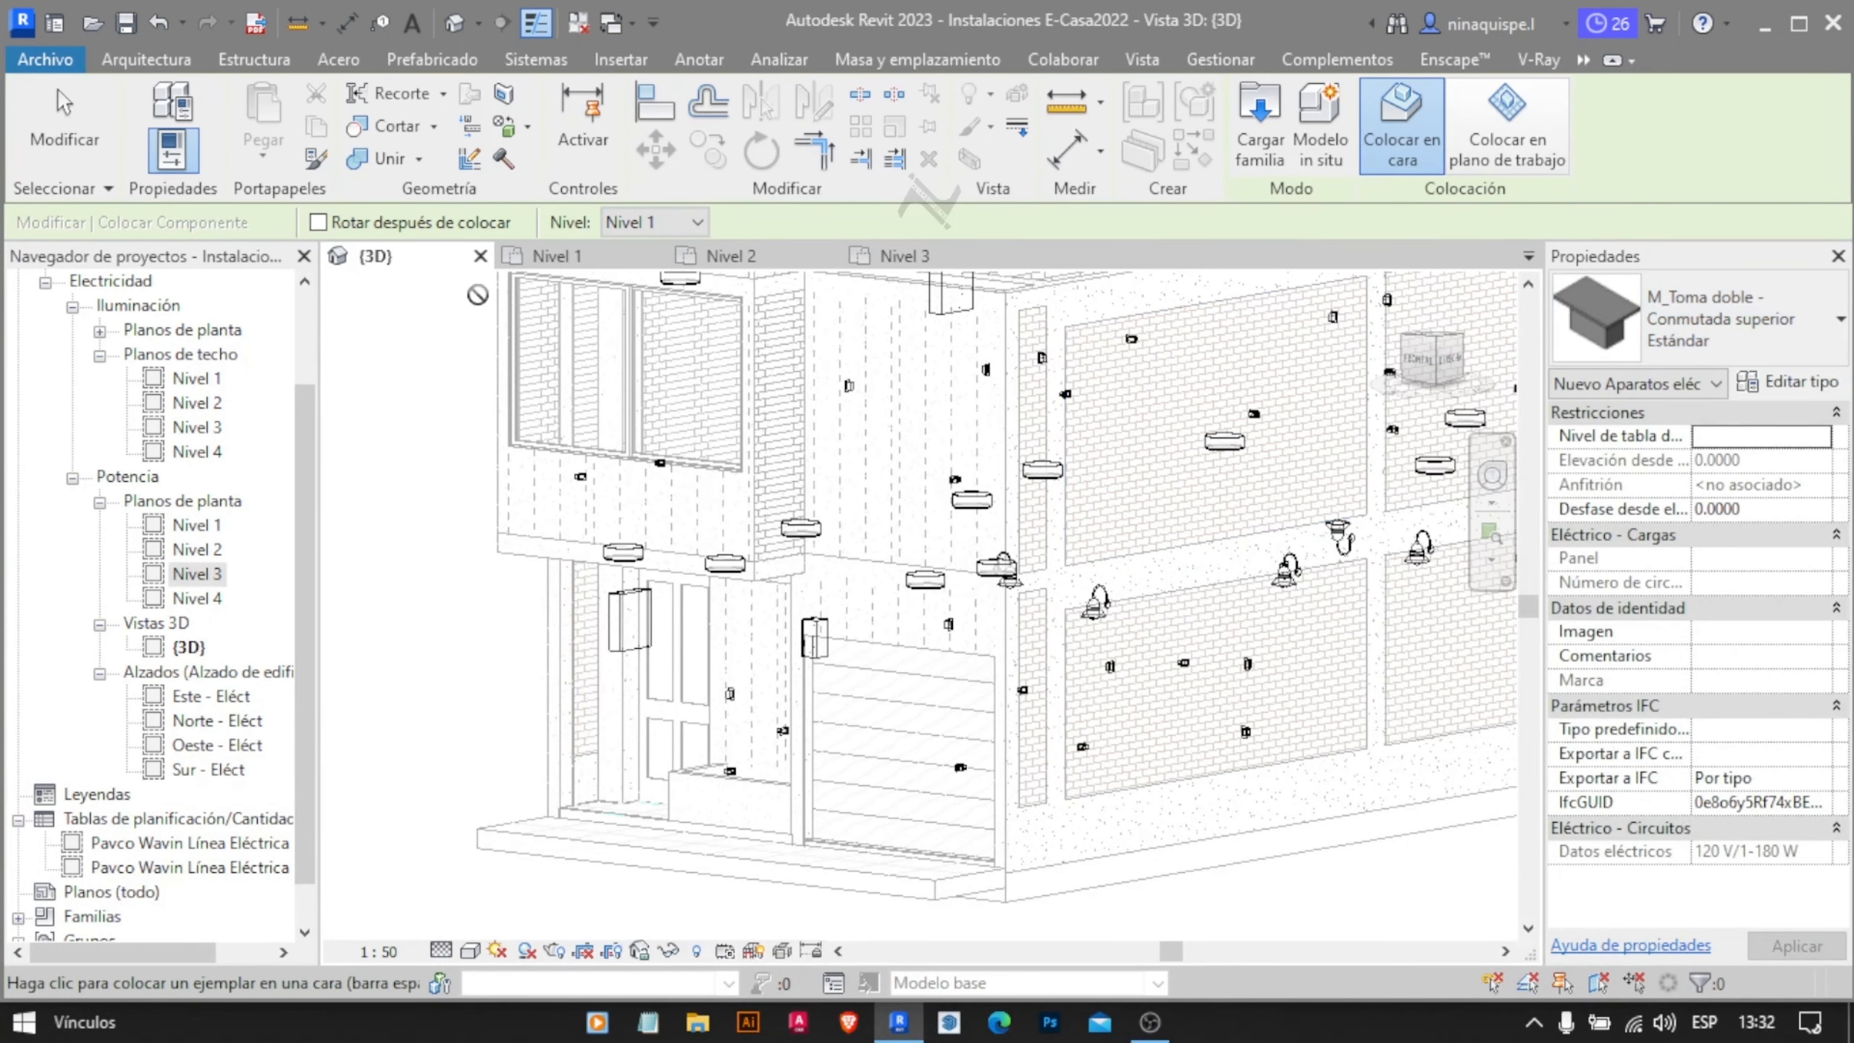
scroll(721, 614, up, 2)
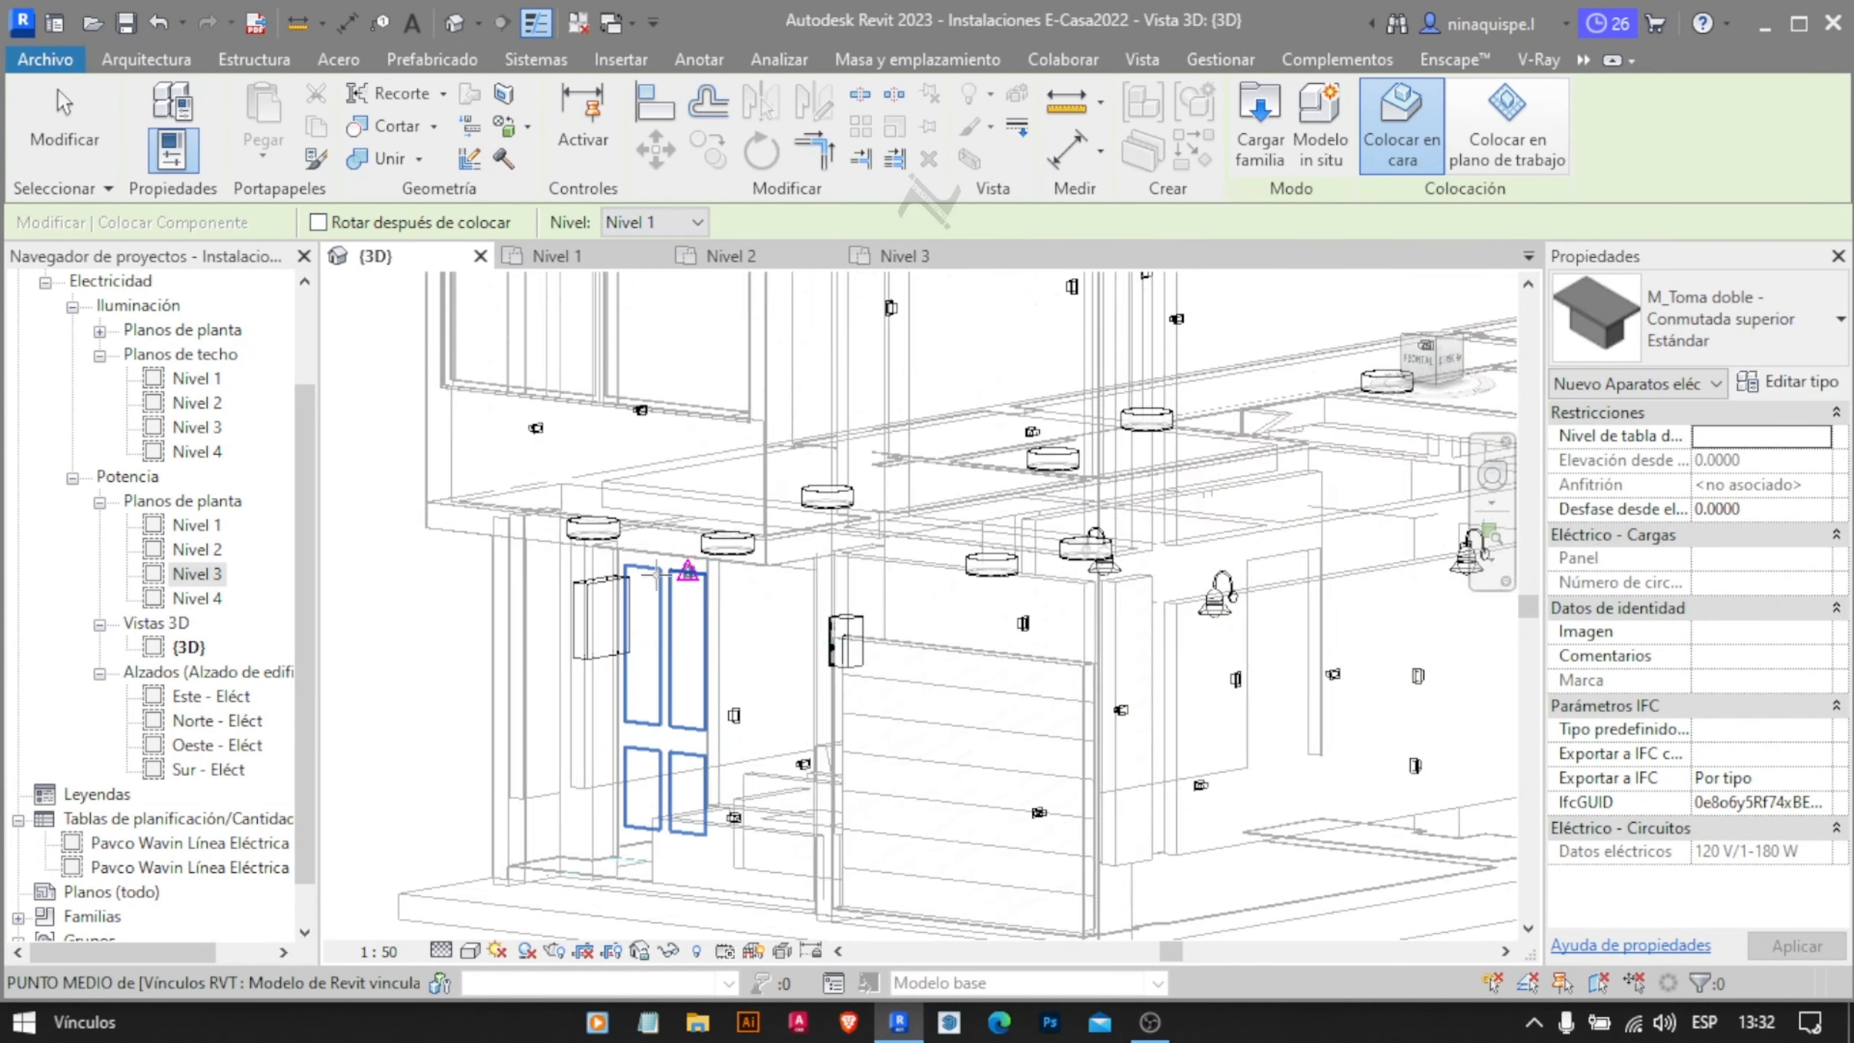
key(Escape)
key(Escape)
key(Escape)
scroll(620, 530, down, 5)
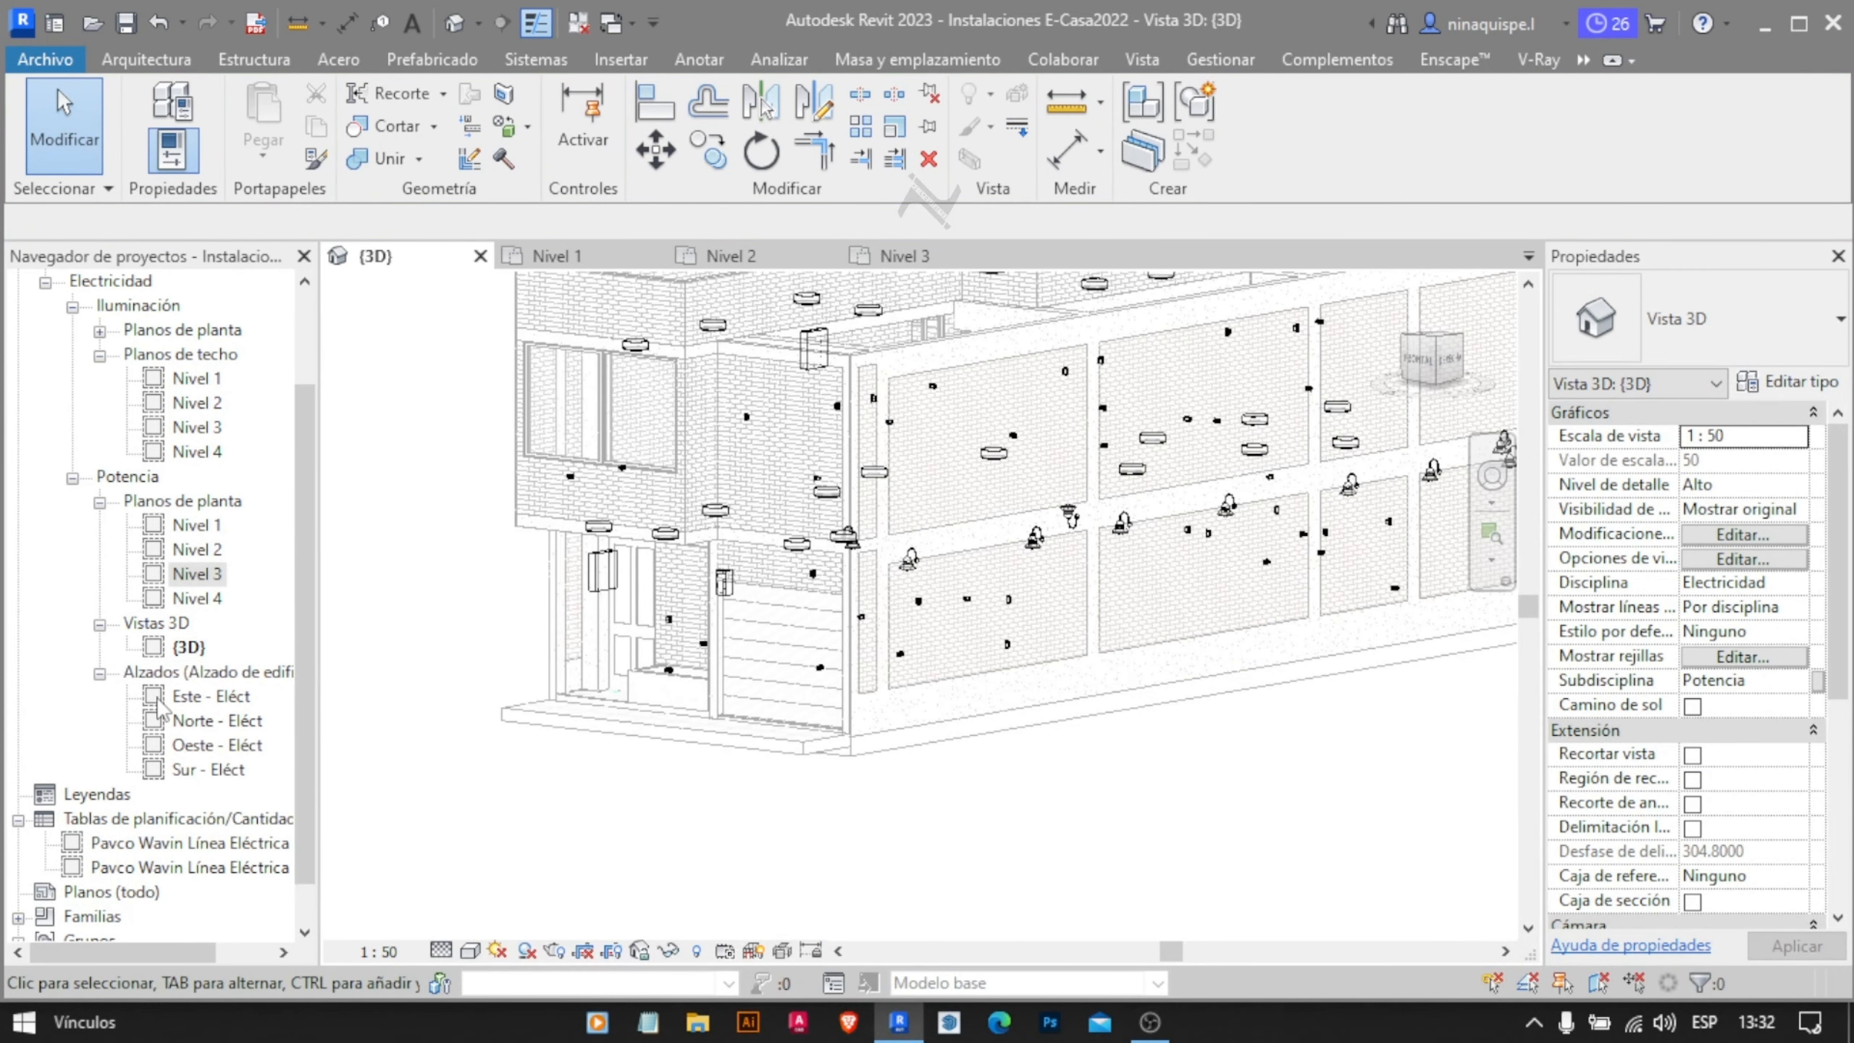
Inspect the 3D validacion view, comparing it with the other open views
scroll(159, 705, up, 5)
double_click(218, 377)
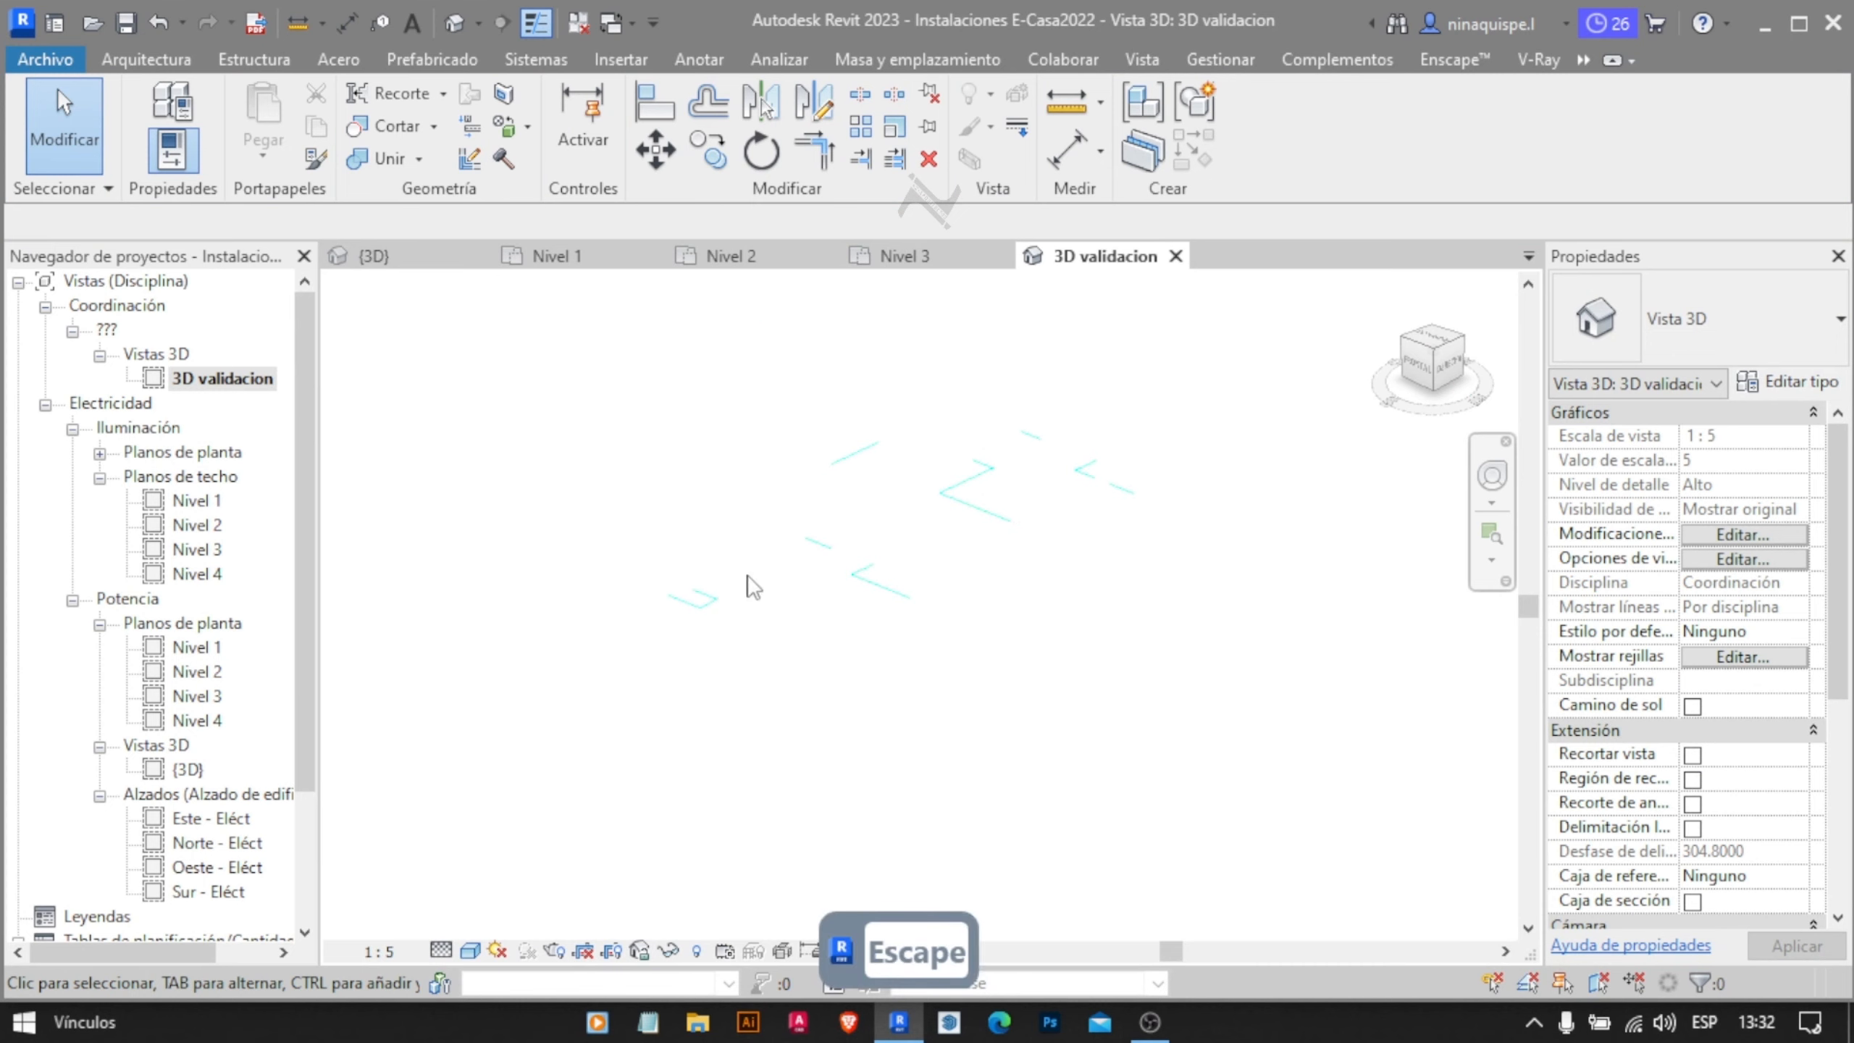
key(Escape)
click(903, 257)
click(387, 263)
Start a 13 mm conduit of the PavcoWavin_Tuberías_Línea EléctricaSEL type with unions in the Nivel 1 power plan
click(562, 262)
key(c)
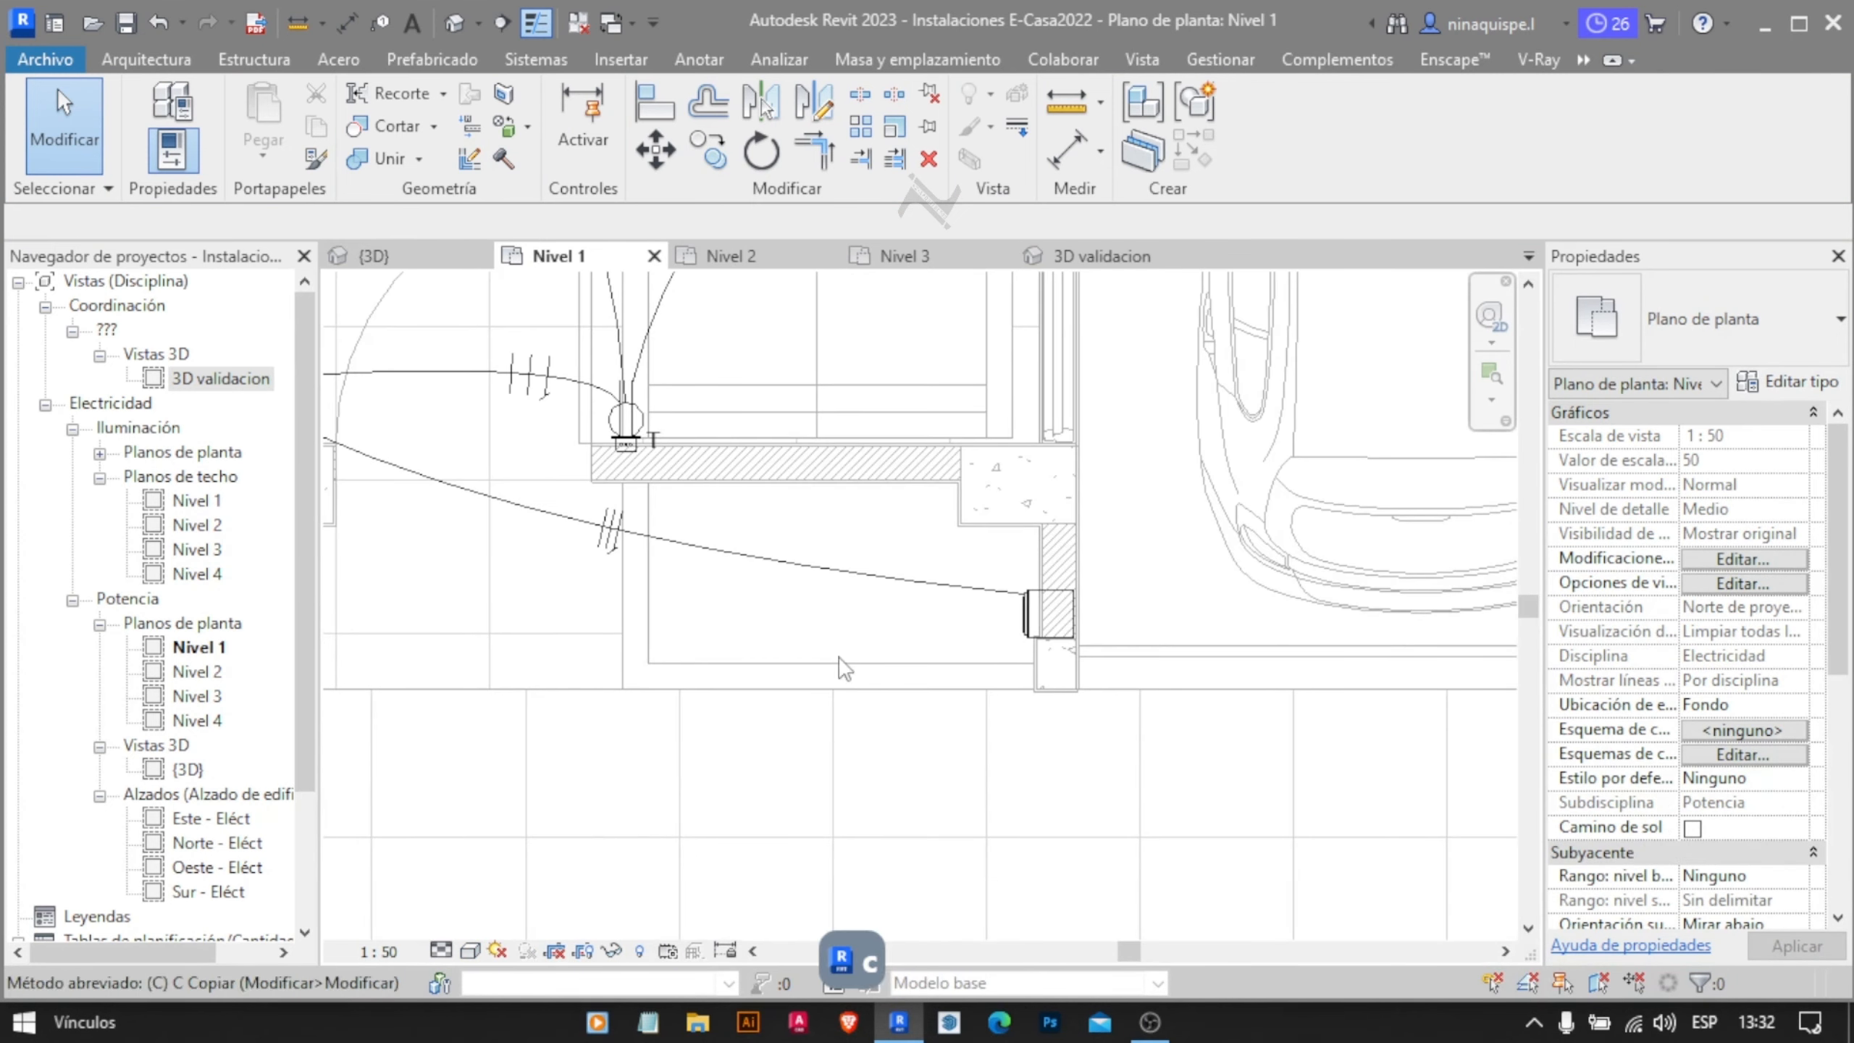
key(n)
click(1697, 350)
click(1662, 398)
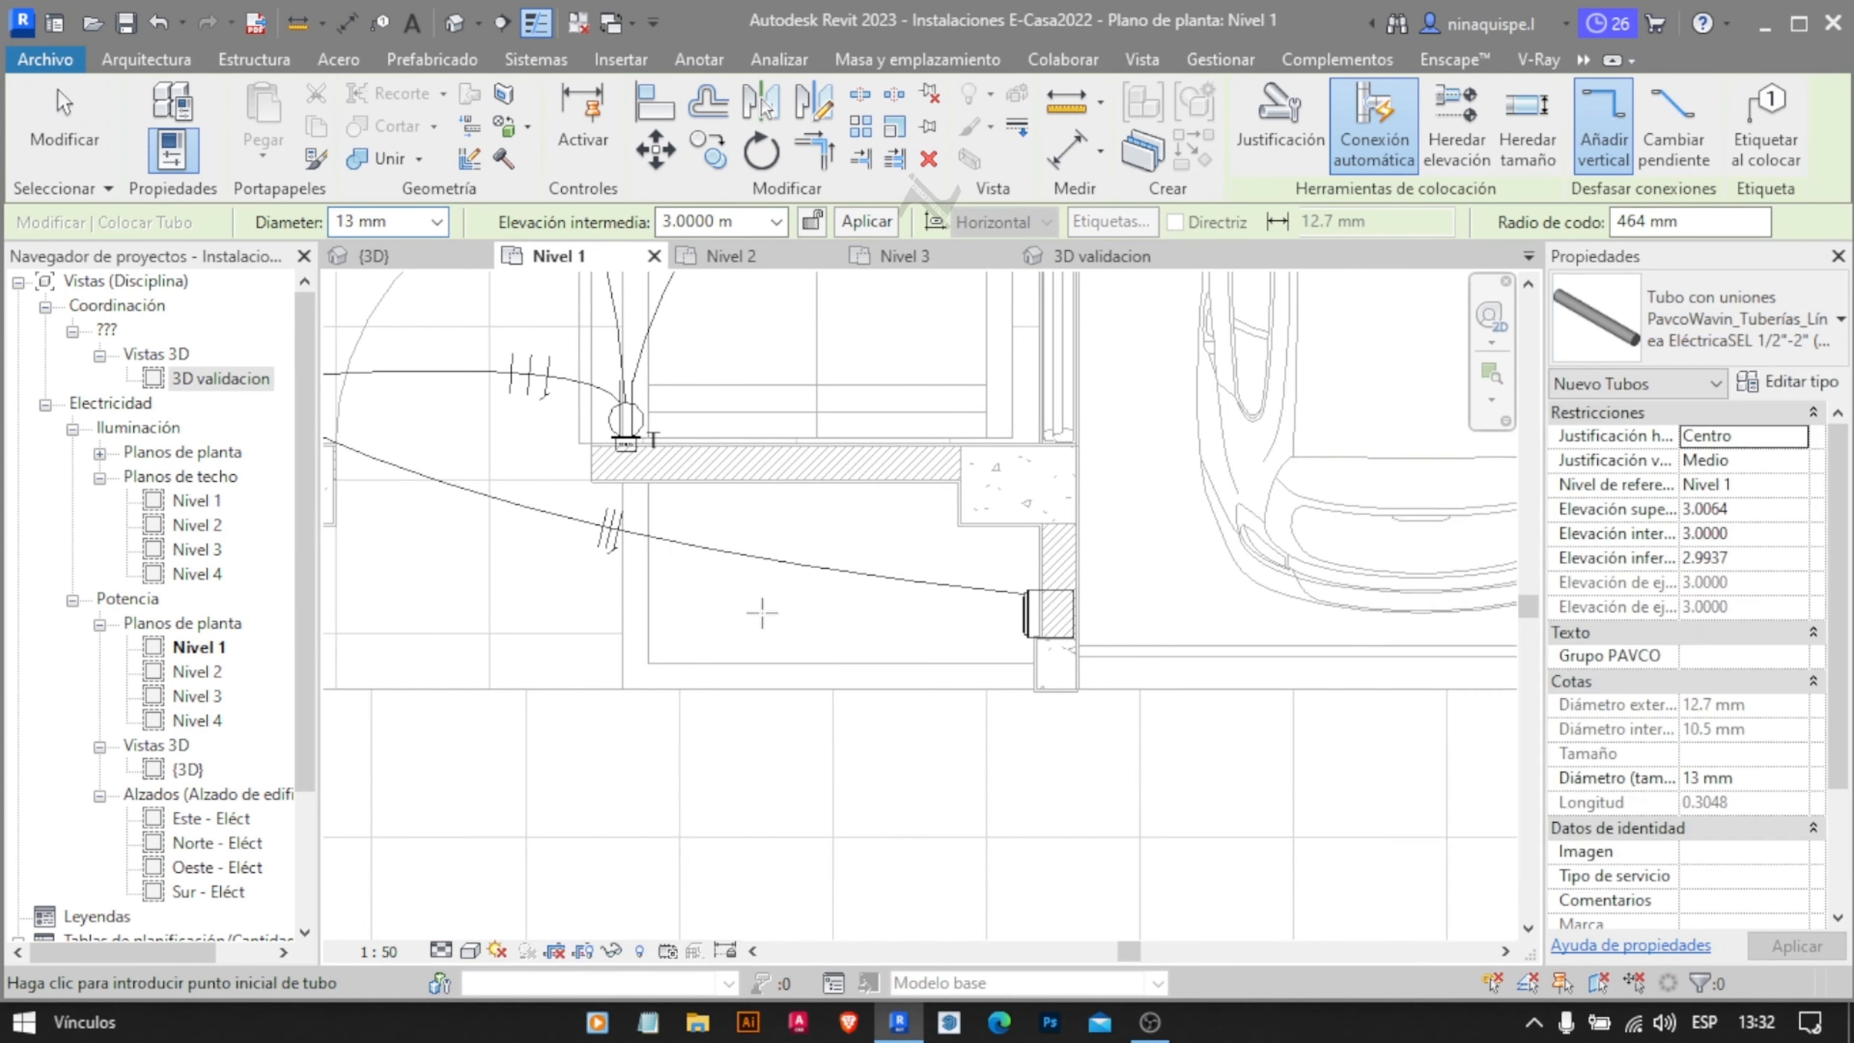
scroll(762, 613, down, 3)
scroll(550, 483, up, 6)
Draw the conduit from the panel to the nearby outlet at -0.1 m elevation, then raise it vertically to 0.3 m
click(753, 222)
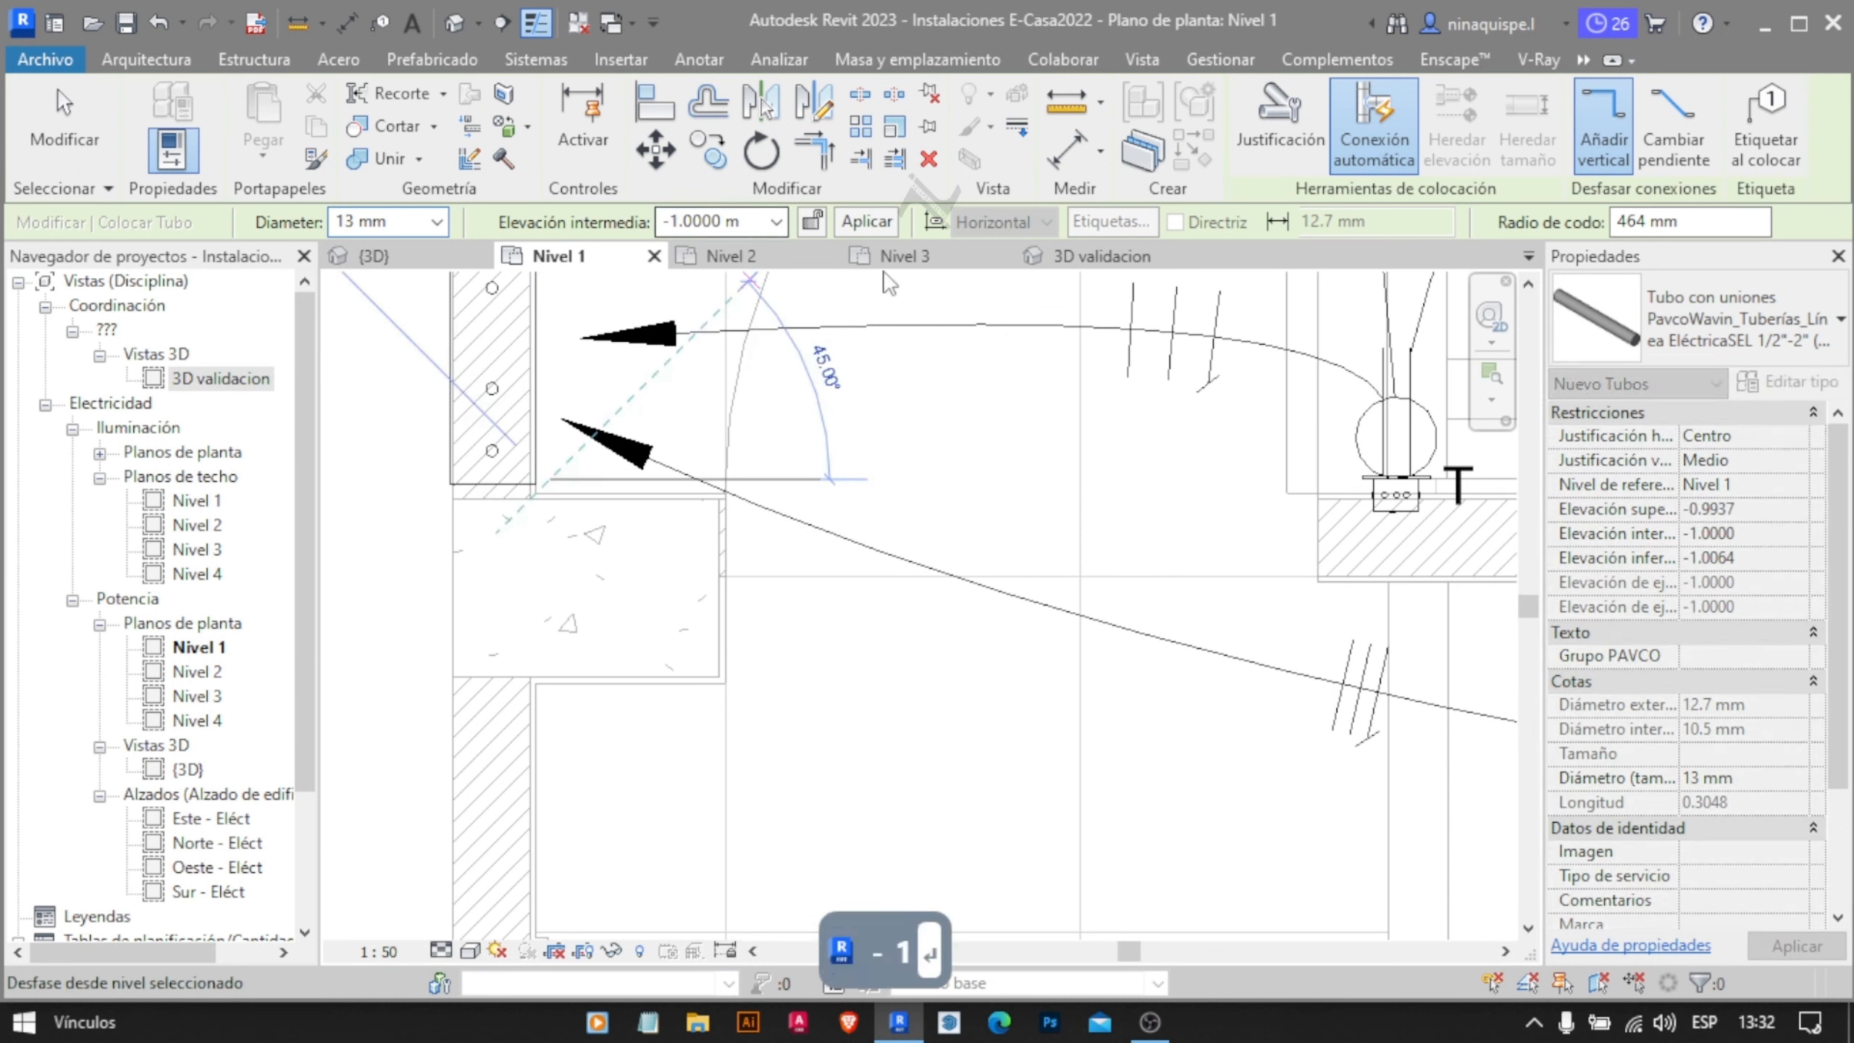
text(-.05)
key(BackSpace)
key(BackSpace)
text(1)
click(1326, 504)
click(754, 221)
text(.3)
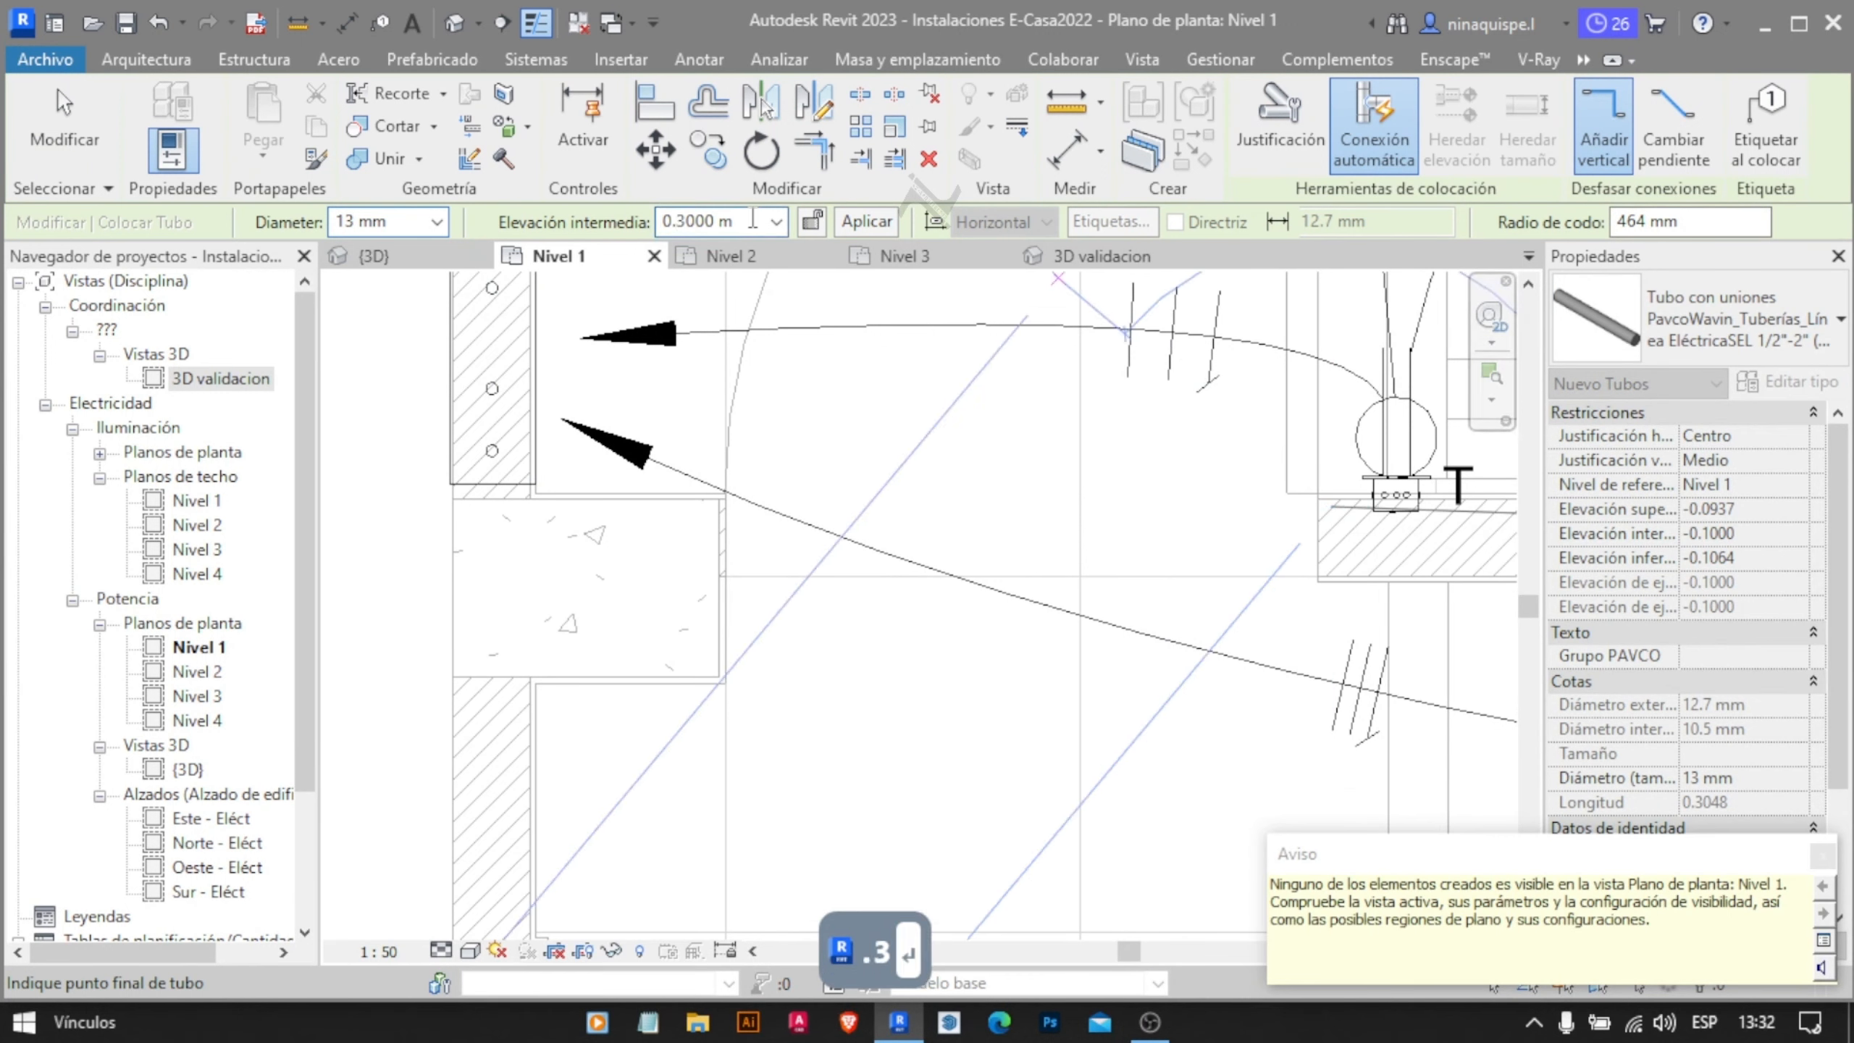
key(Return)
key(Escape)
key(Escape)
Inspect the new conduit, its elbow and its riser below the outlet in the 3D view
click(442, 950)
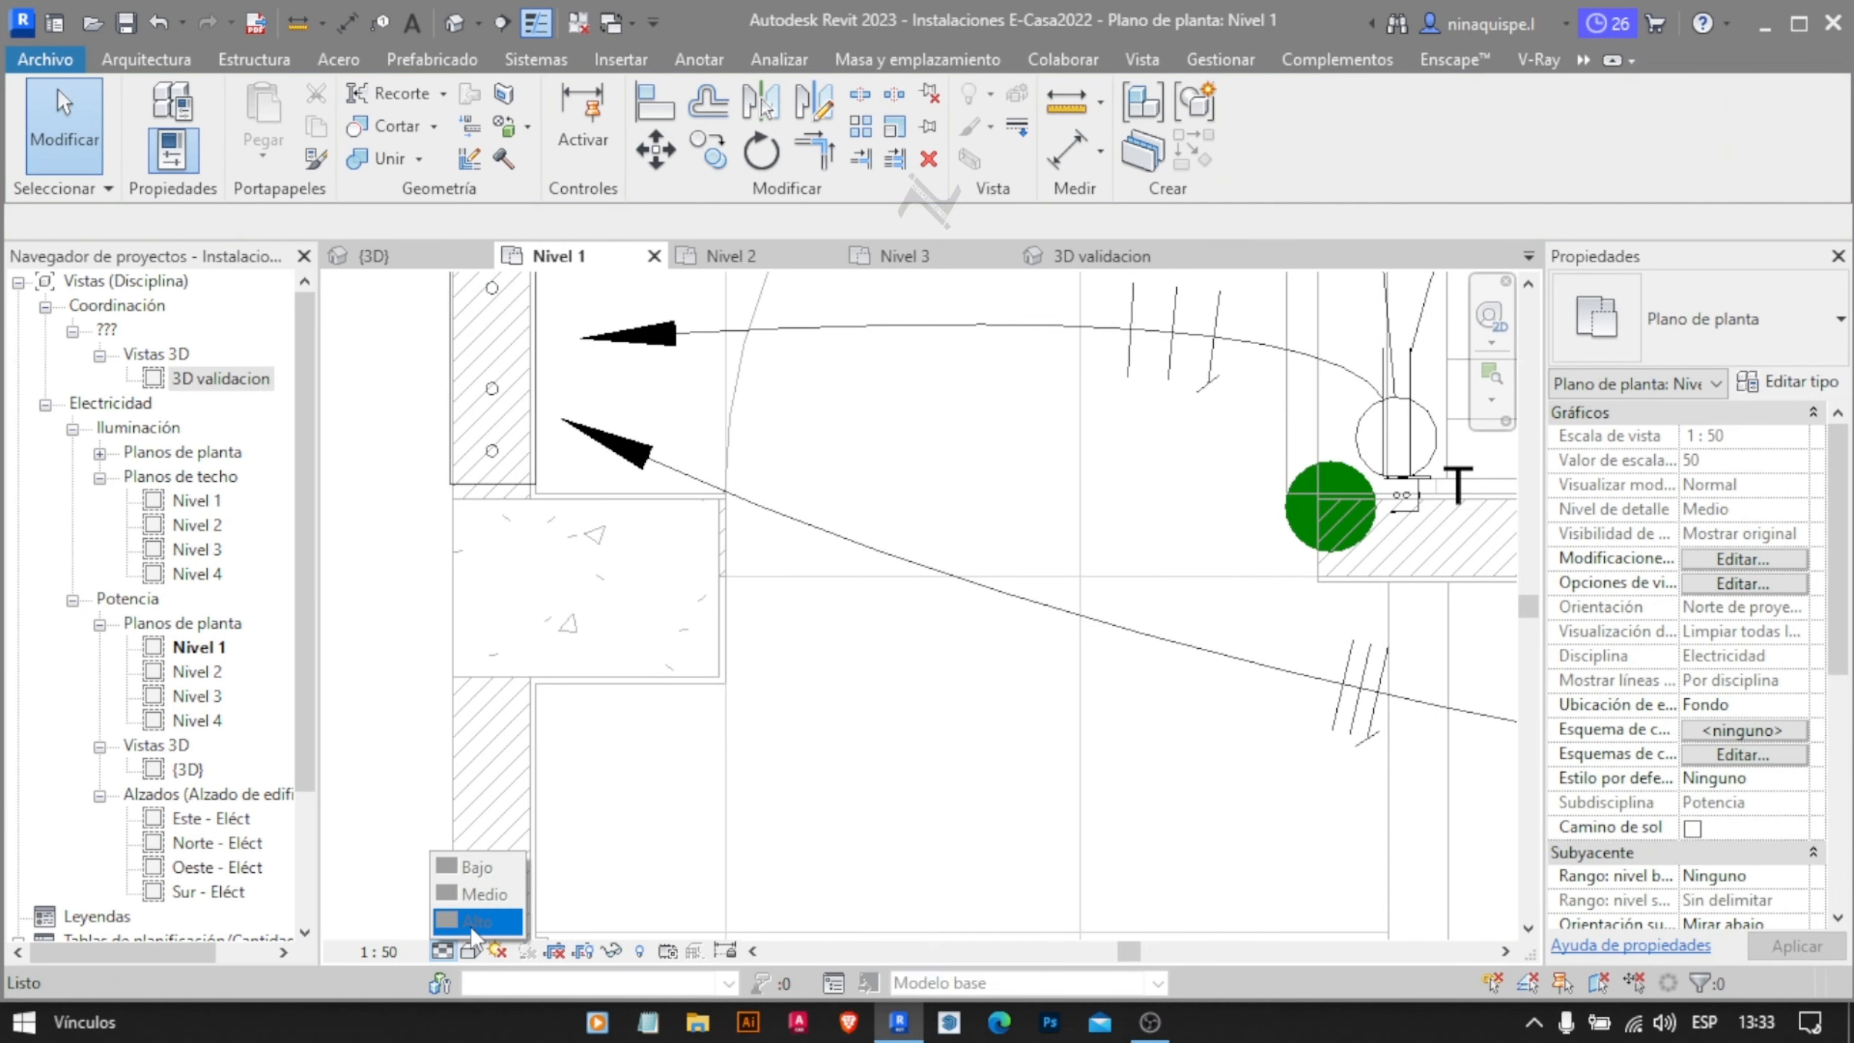
key(Escape)
key(Escape)
click(408, 256)
scroll(839, 679, up, 6)
drag(1043, 612, 758, 814)
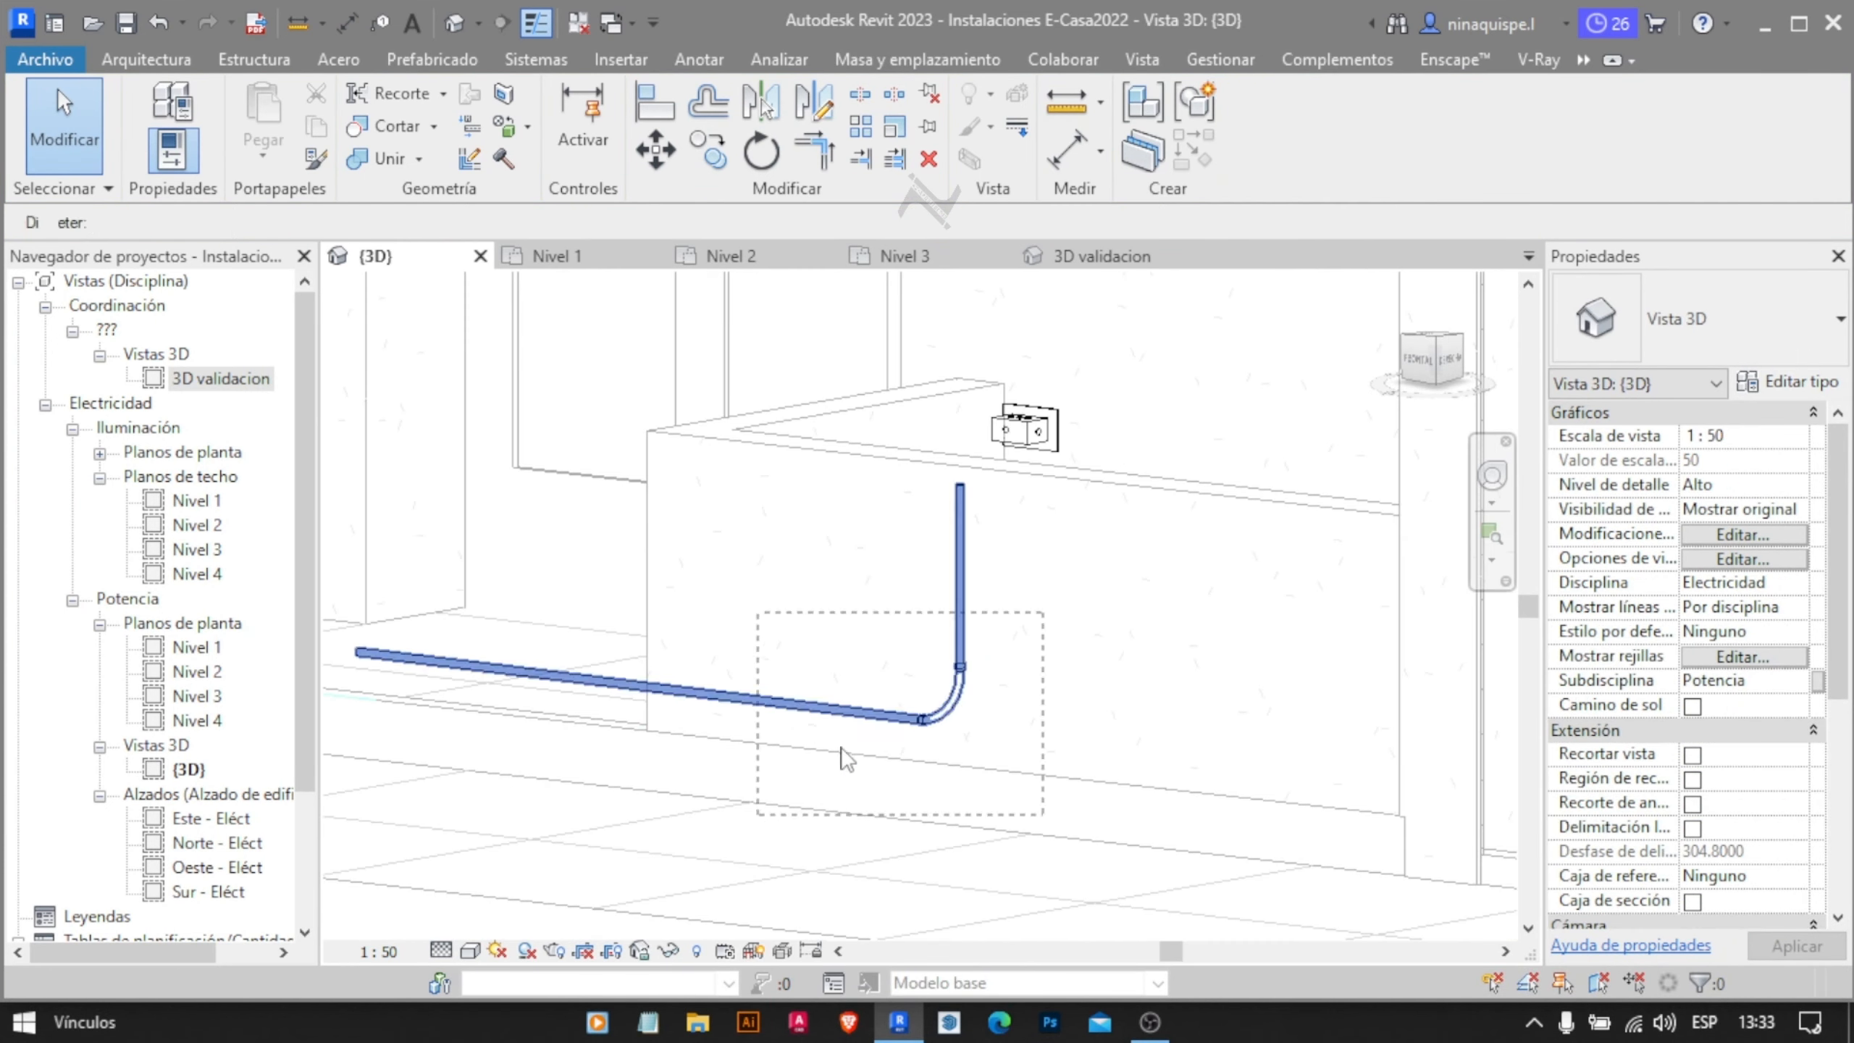
scroll(846, 759, down, 5)
Assign the Tomacorrientes view template to the Nivel 1 power plan
key(Escape)
click(557, 255)
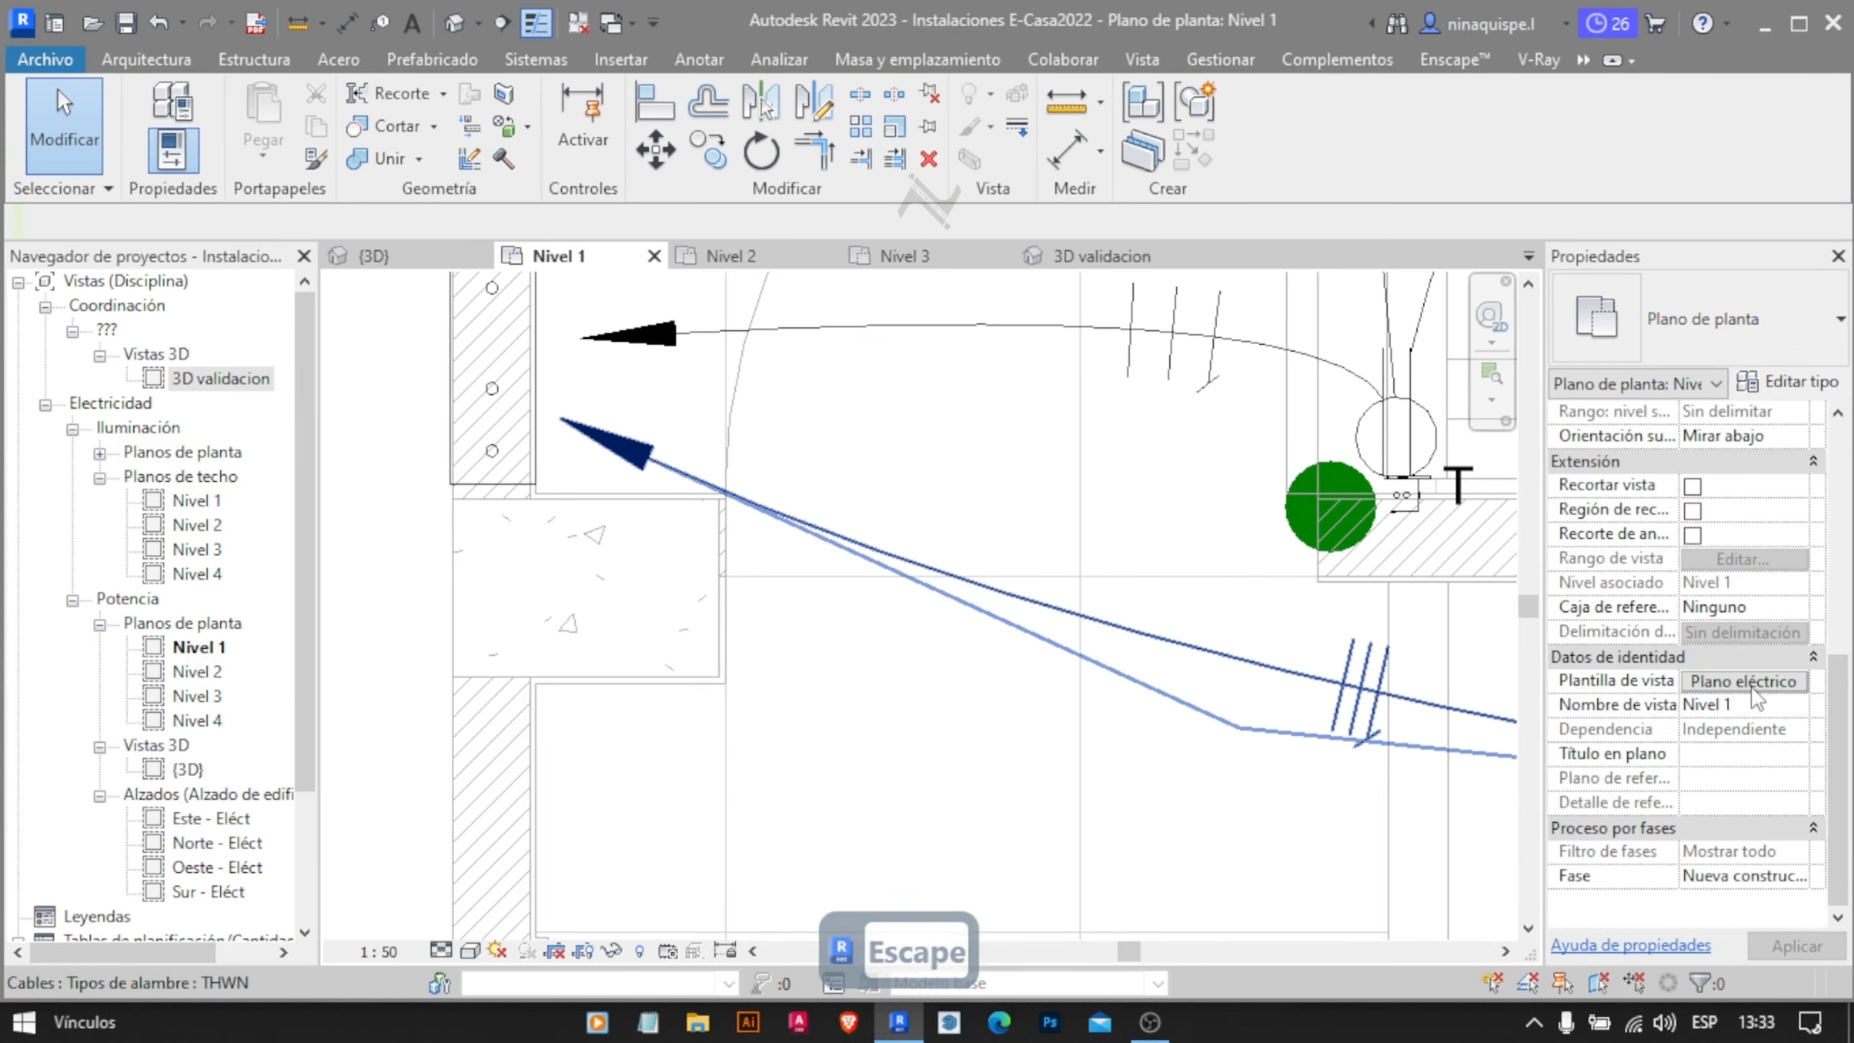
click(1753, 687)
double_click(520, 615)
scroll(634, 617, down, 2)
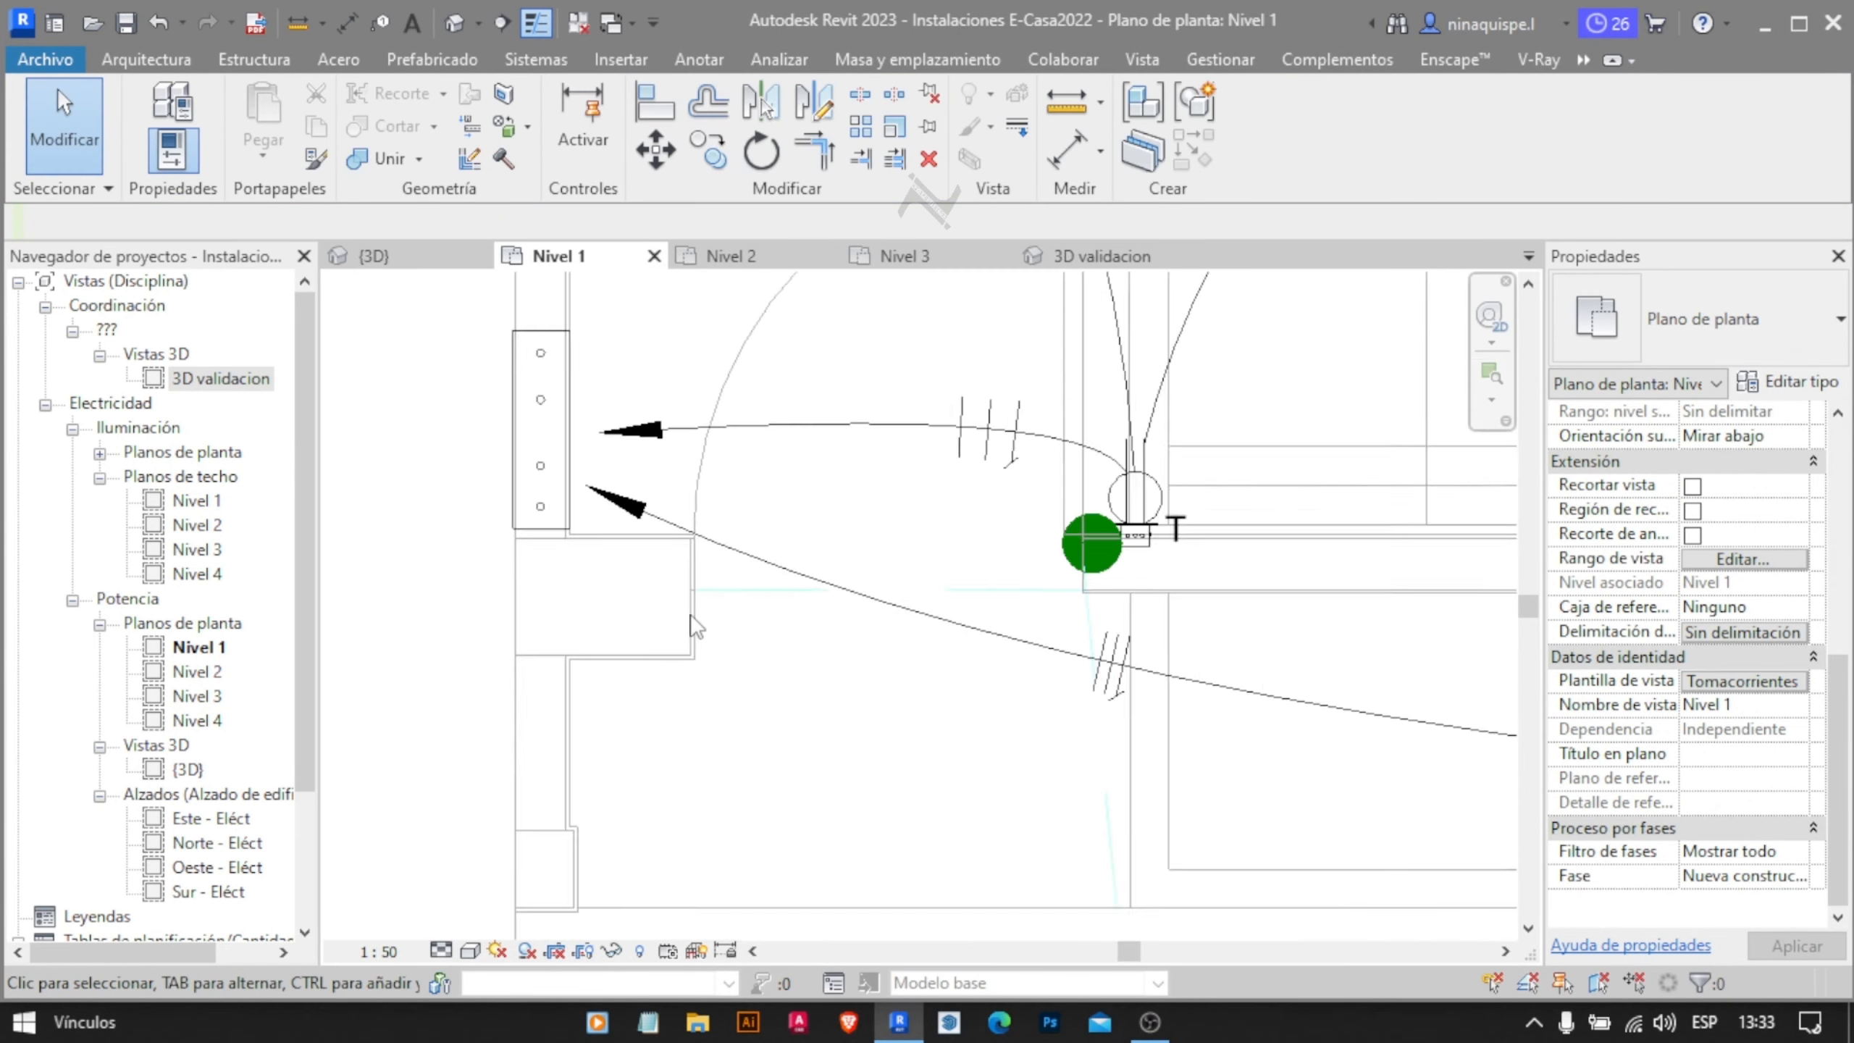
scroll(872, 619, down, 2)
Set a view range offset of -0.2 in the Tomacorrientes template and include the view range in it
click(1756, 681)
scroll(1280, 730, down, 3)
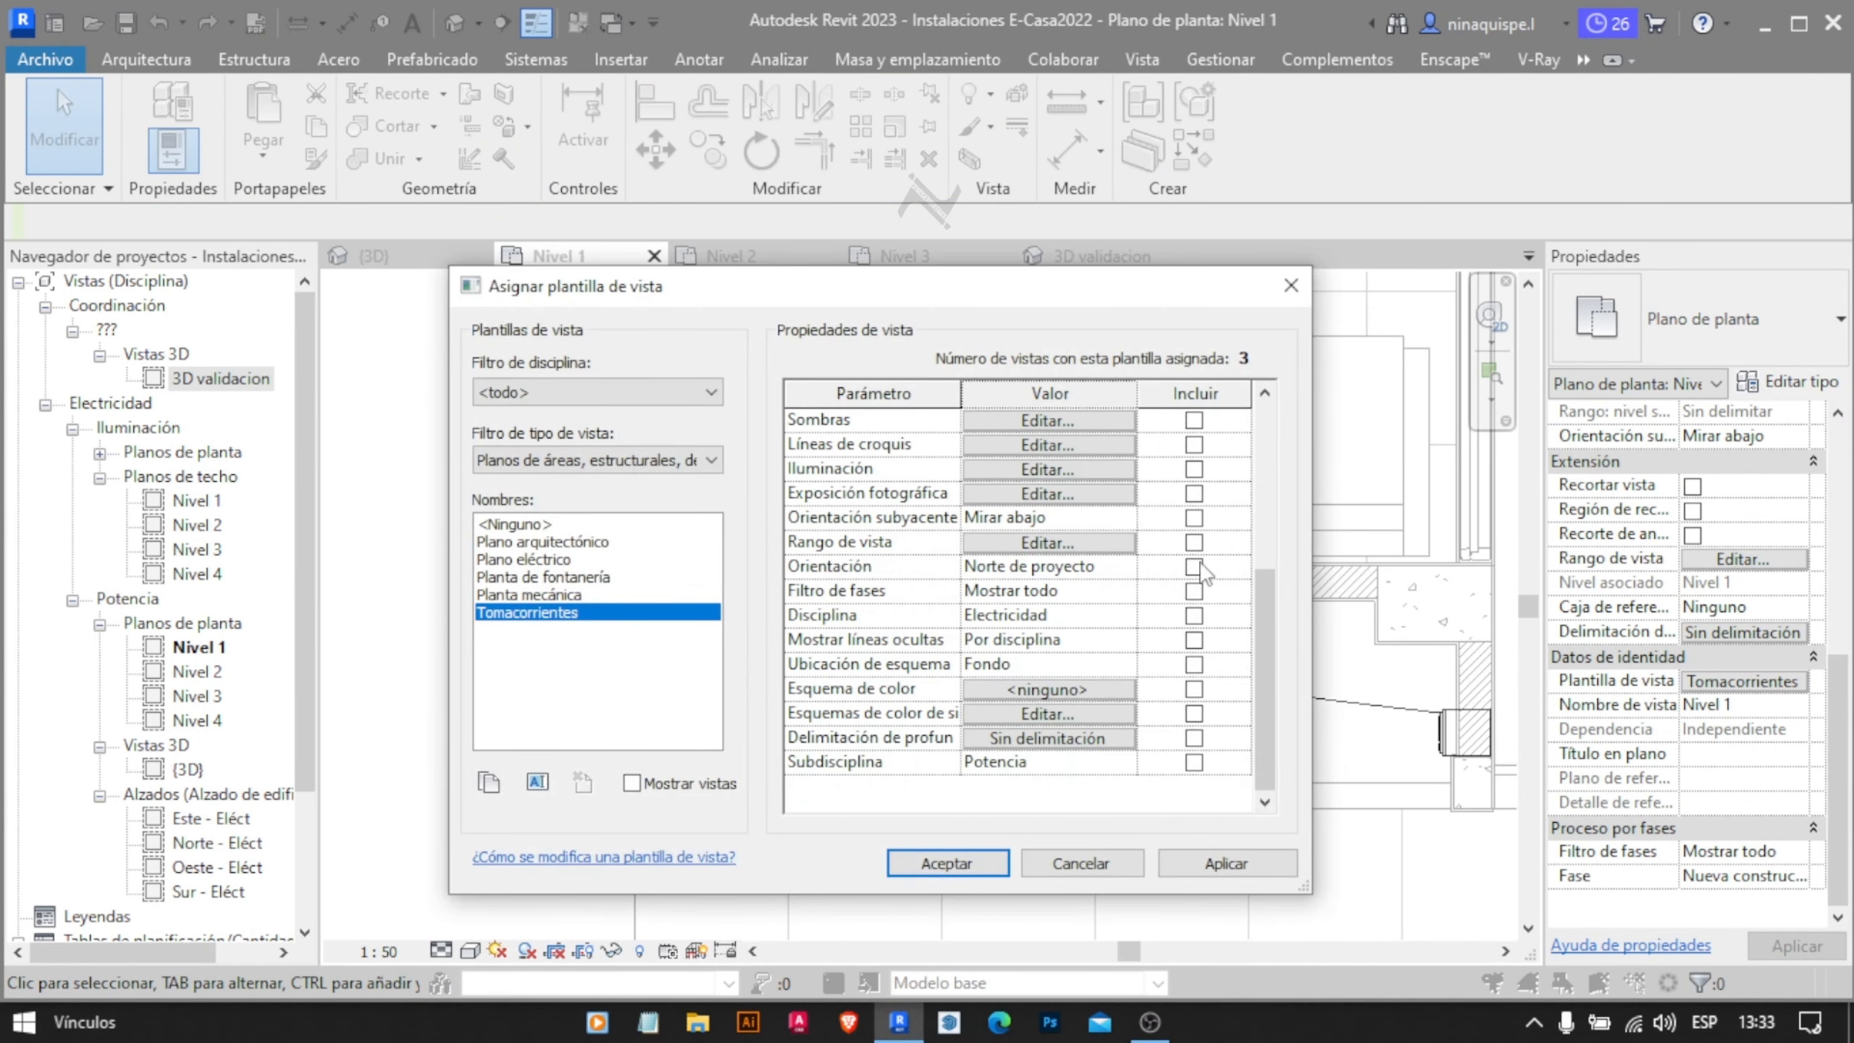
click(1064, 544)
text(-.2)
key(Return)
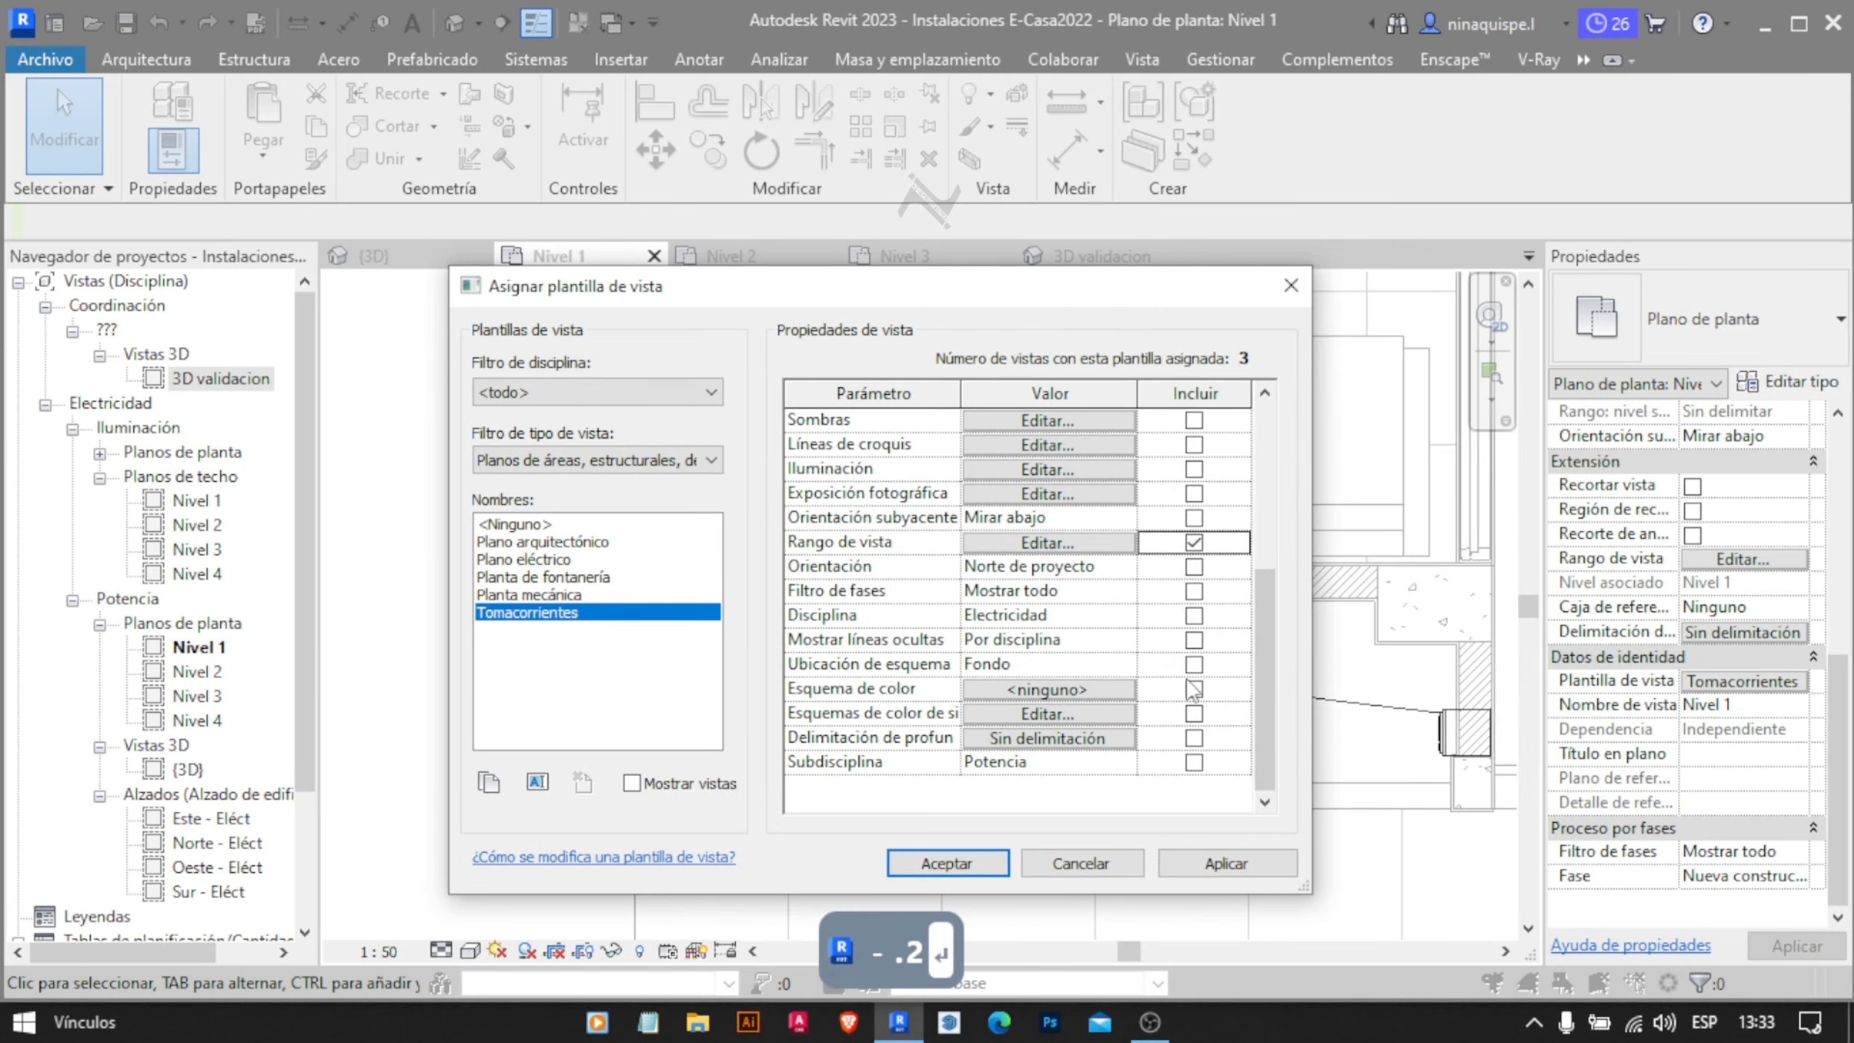
click(974, 864)
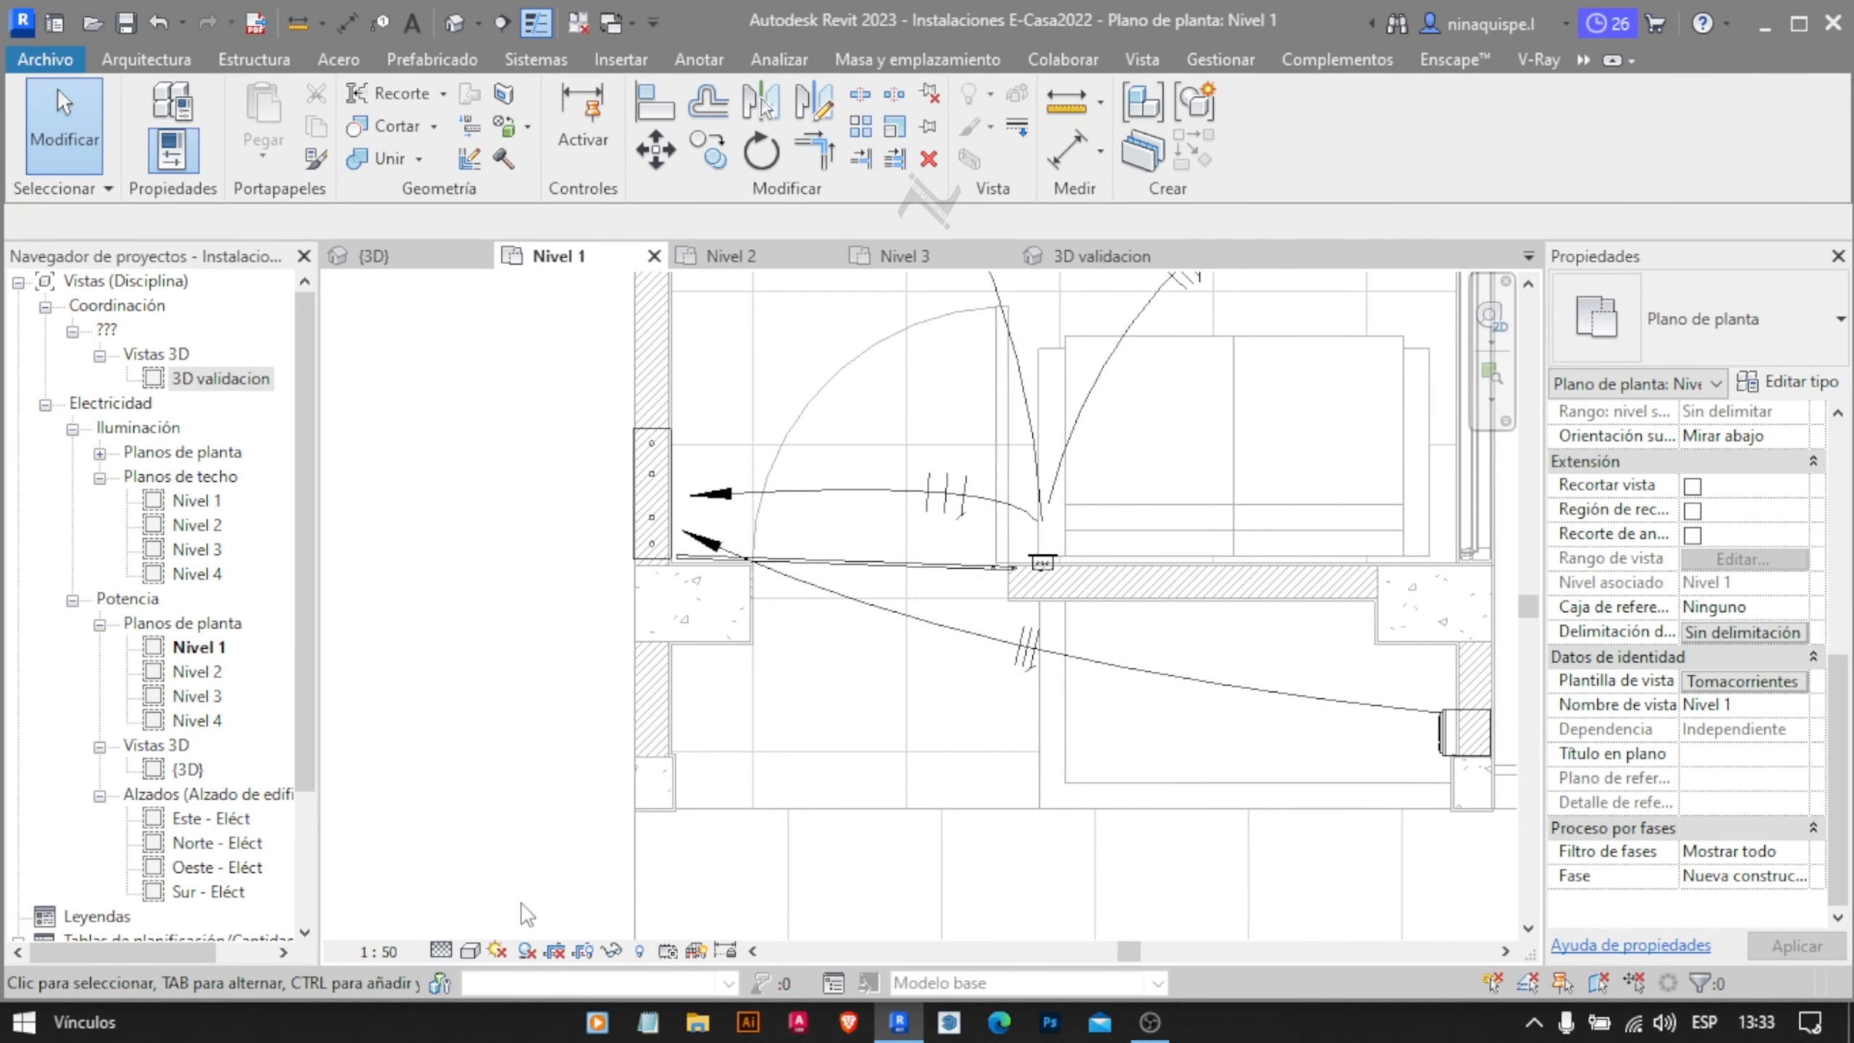
Inspect the conduit run between the panel and outlet and the meter area in the Nivel 1 plan
scroll(948, 588, up, 4)
middle_drag(947, 600, 1175, 621)
scroll(1097, 621, down, 4)
middle_drag(1387, 753, 1030, 617)
scroll(1285, 619, up, 3)
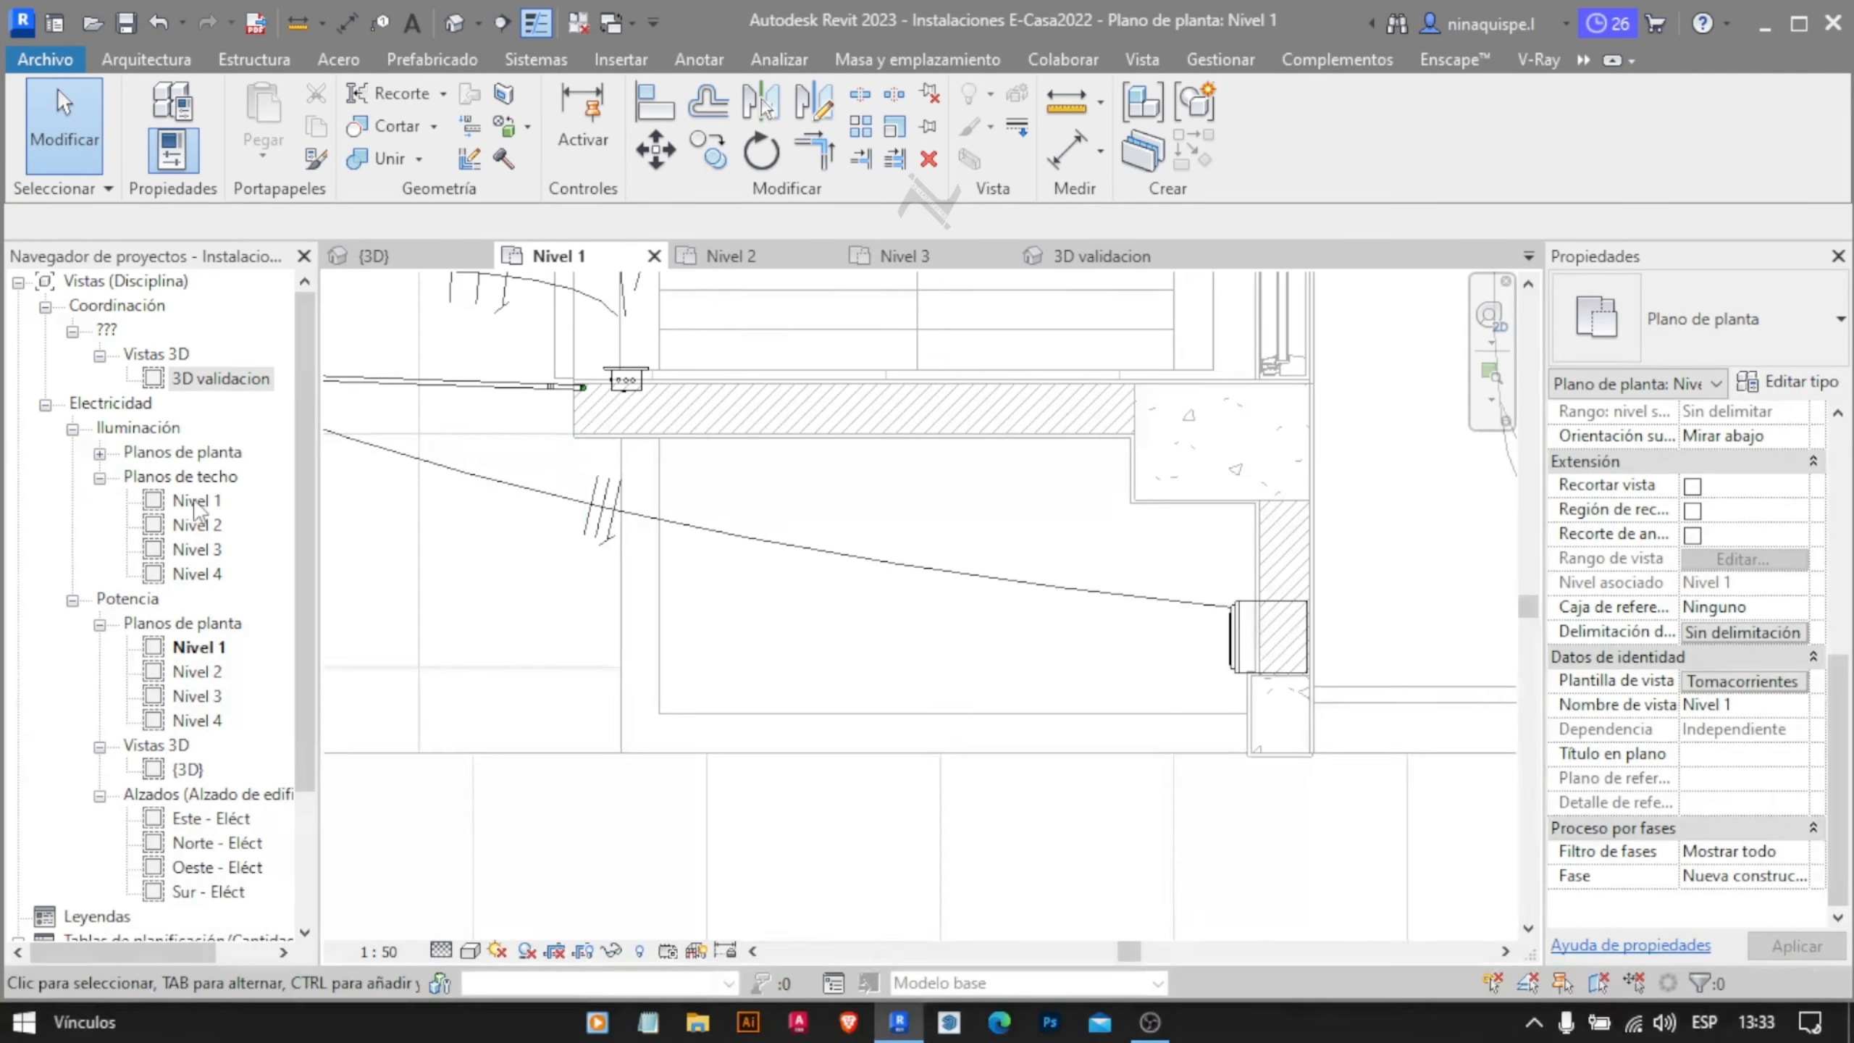
Examine the conduit in the 3D validacion view and check that view's visibility and graphics overrides
click(1183, 255)
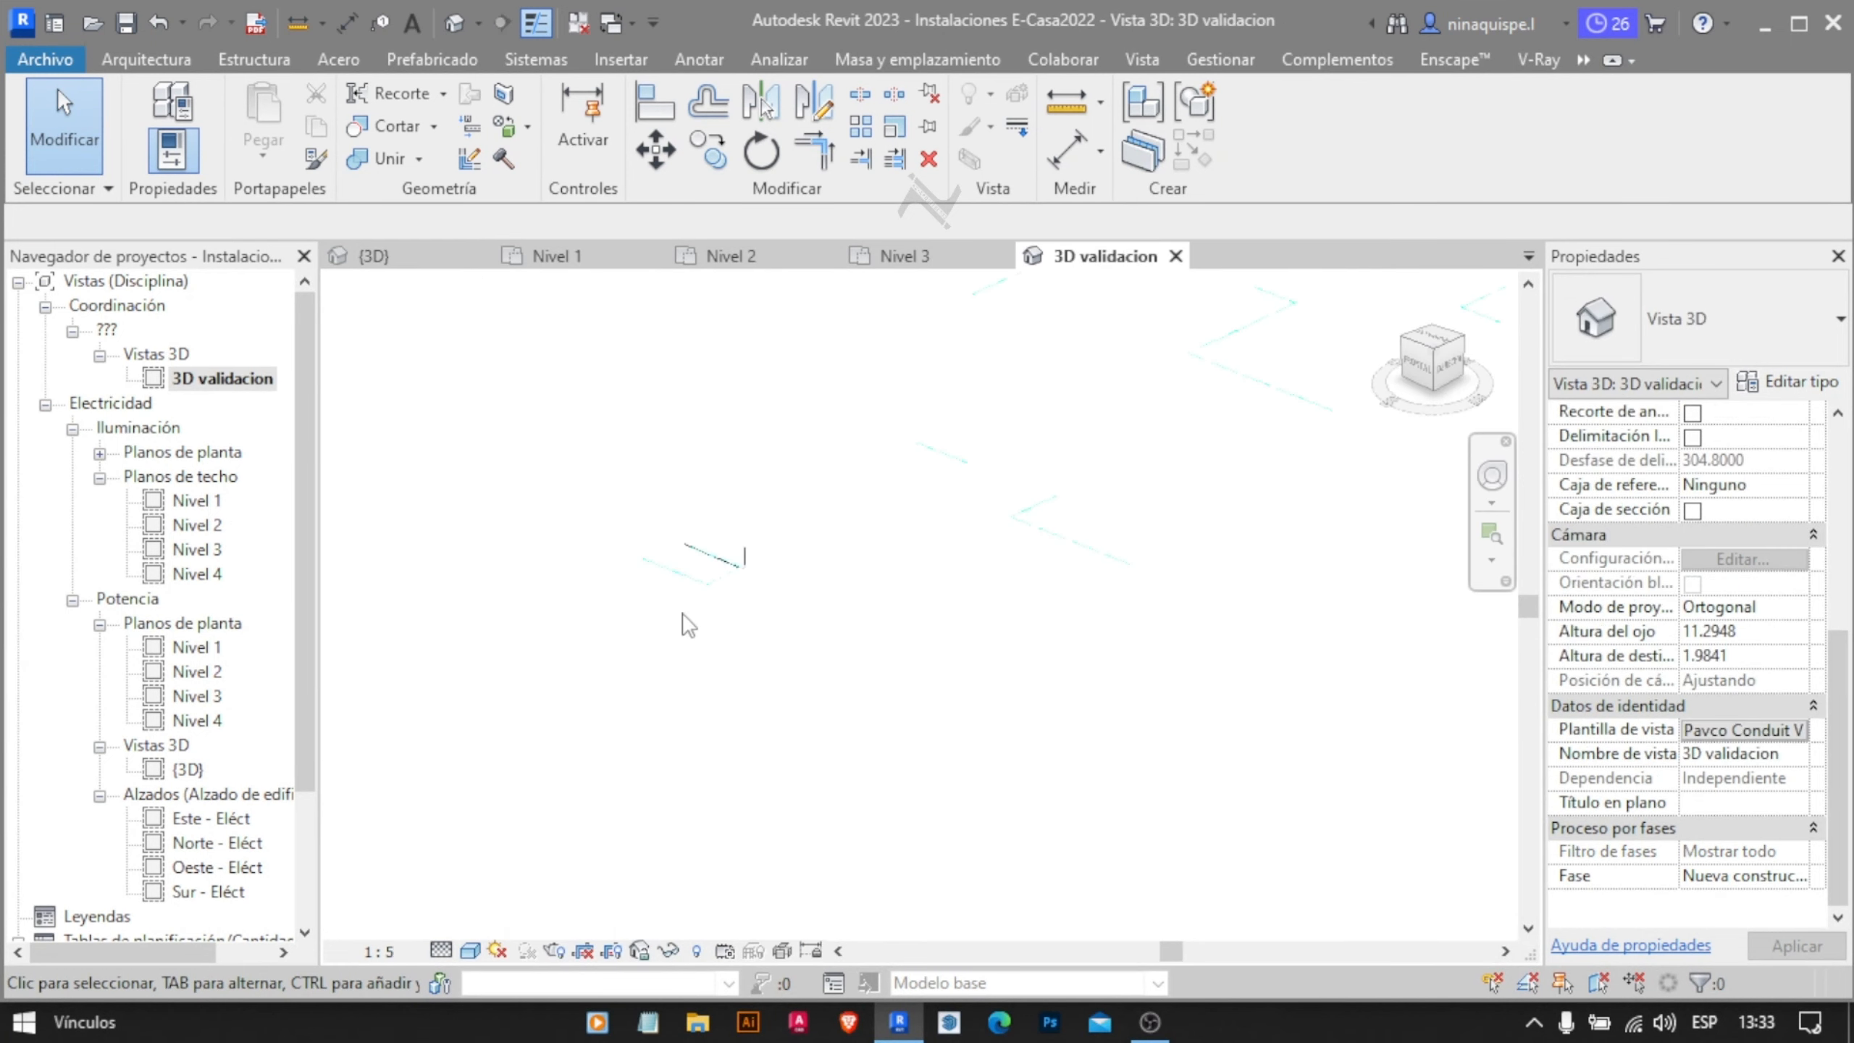
key(g)
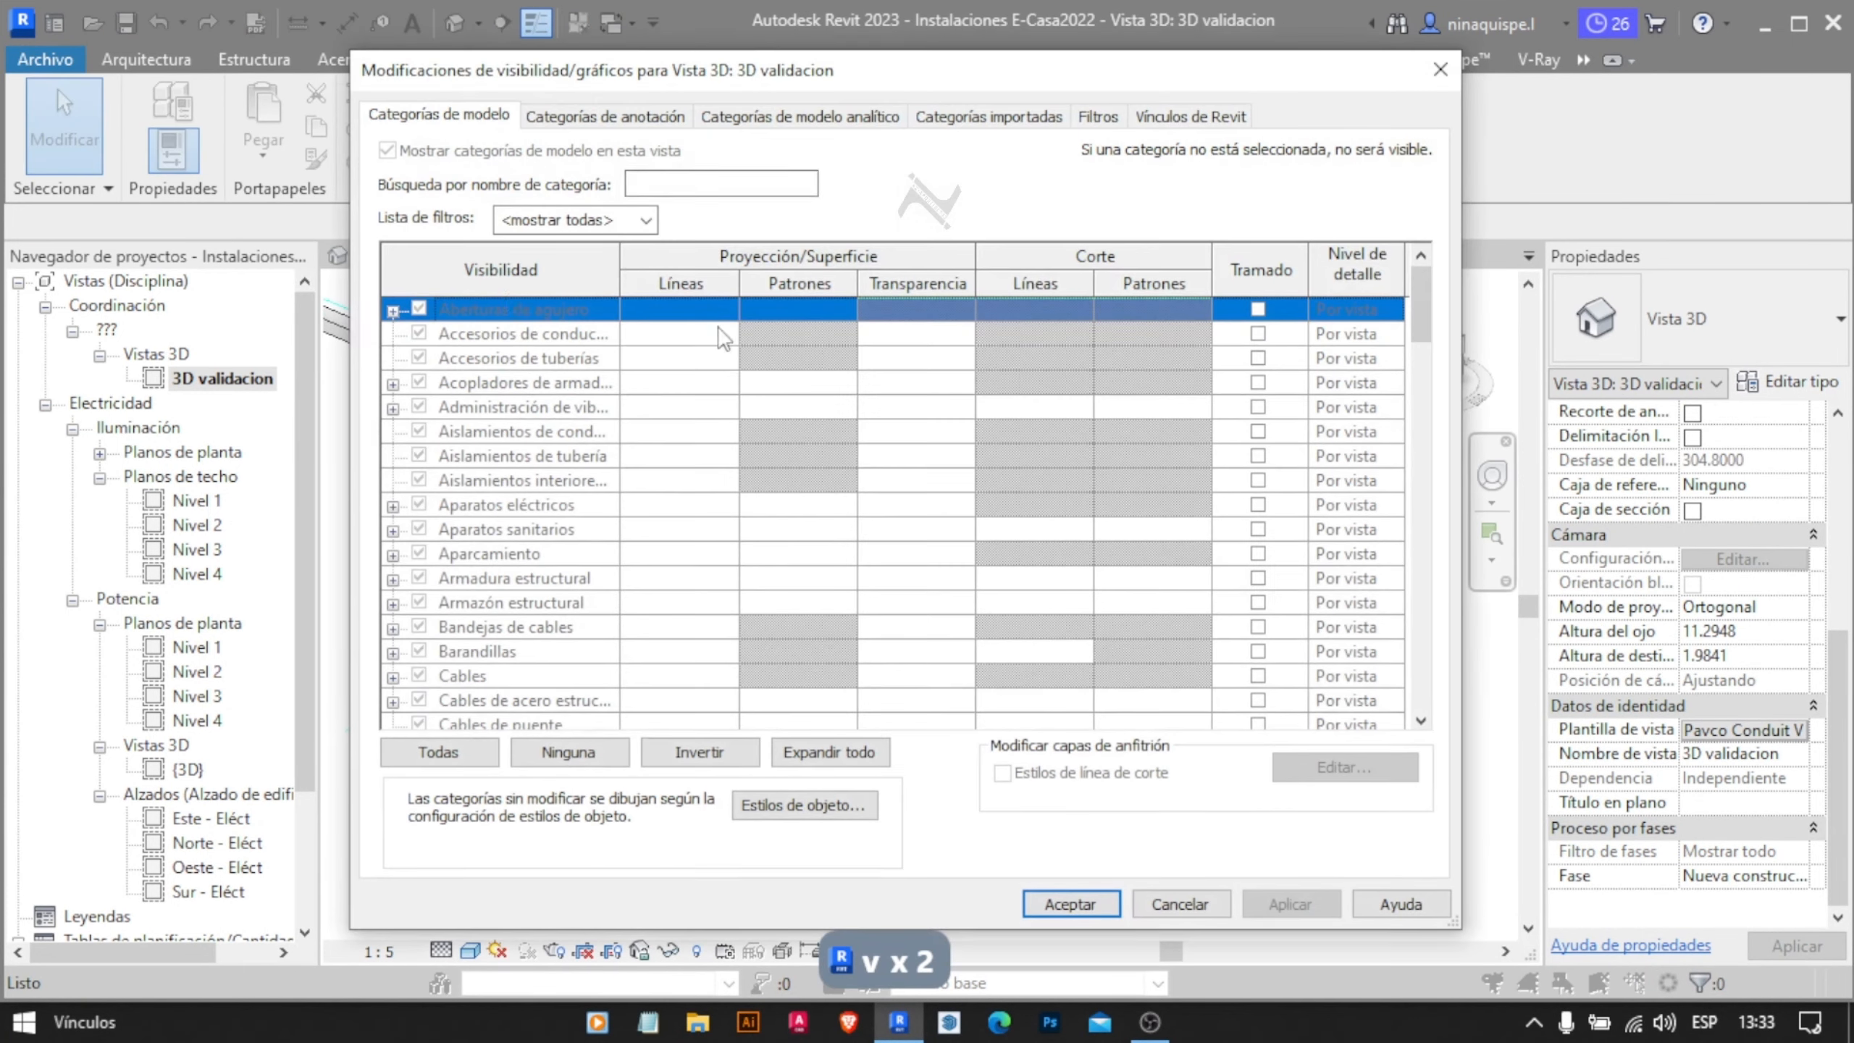
scroll(785, 538, down, 1)
key(Escape)
Look through the model category visibility settings of the Pavco Conduit Vista de Validación template
click(1752, 728)
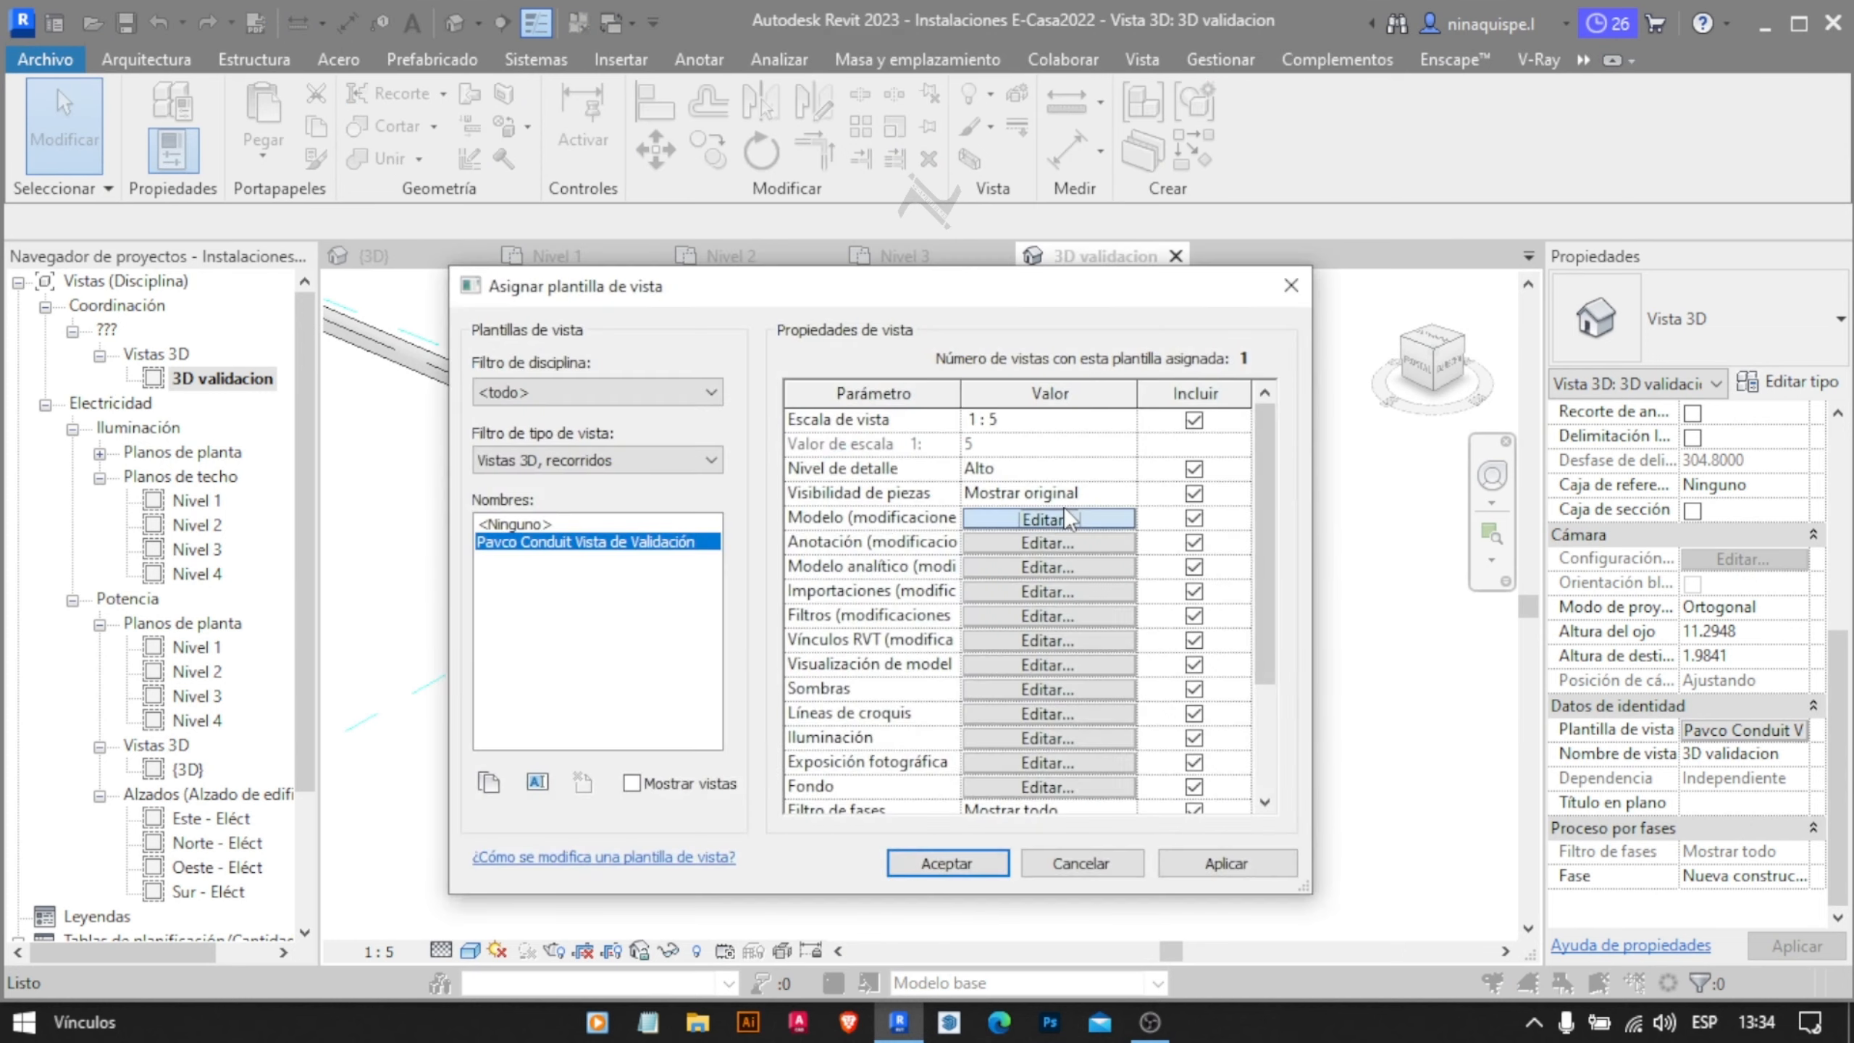
click(1063, 508)
key(h)
key(h)
key(h)
key(h)
scroll(493, 648, down, 10)
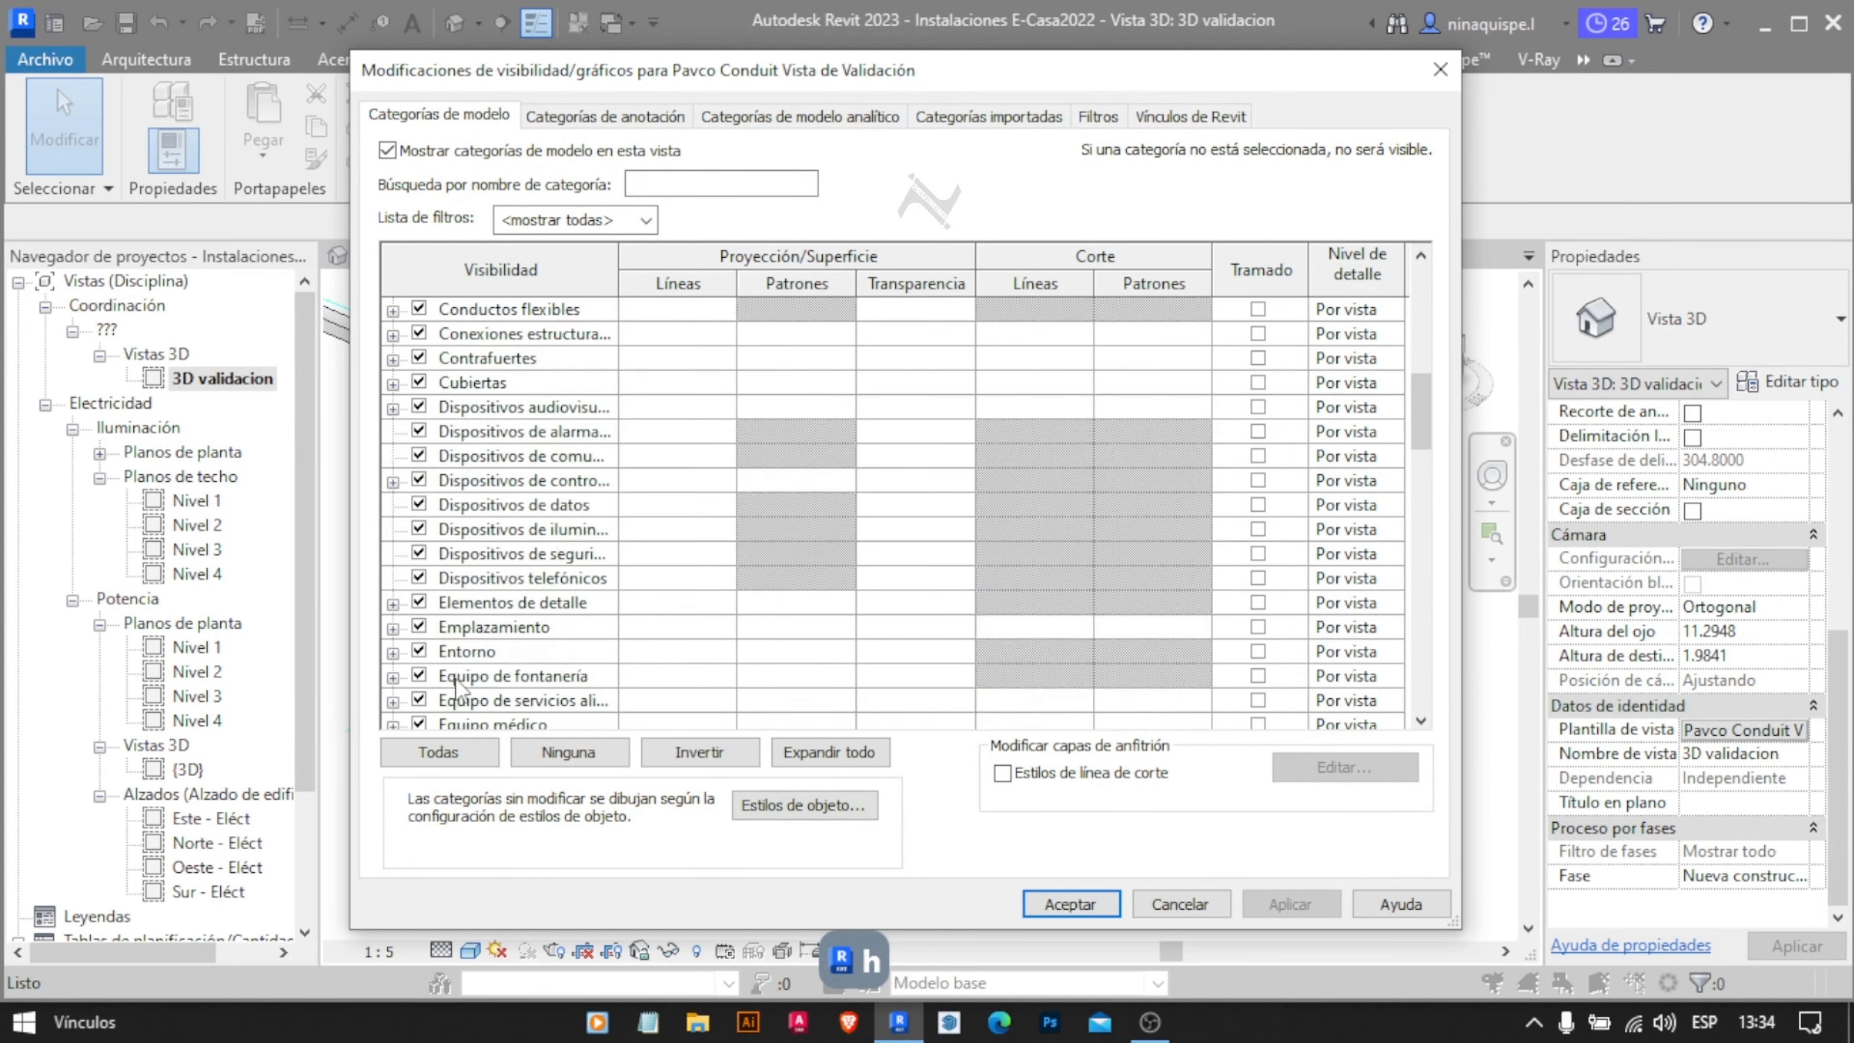
scroll(463, 441, down, 2)
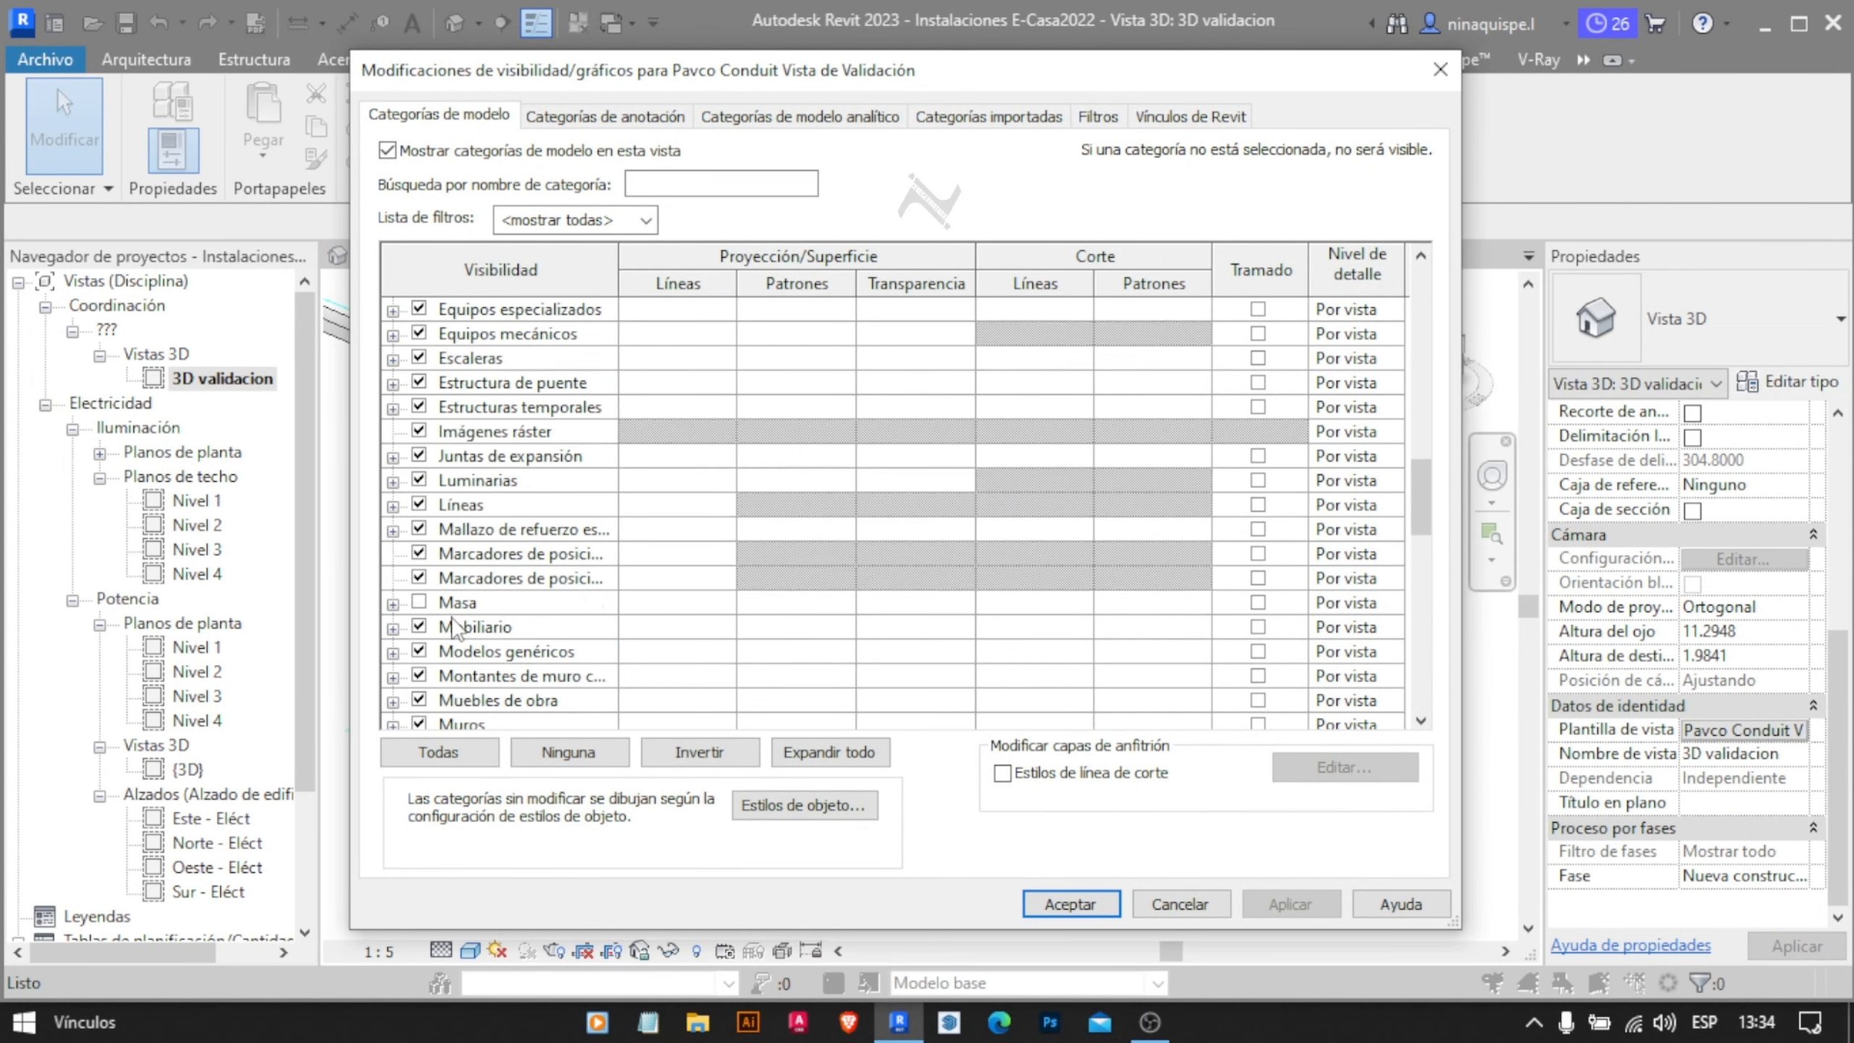
scroll(493, 514, up, 4)
scroll(493, 635, down, 10)
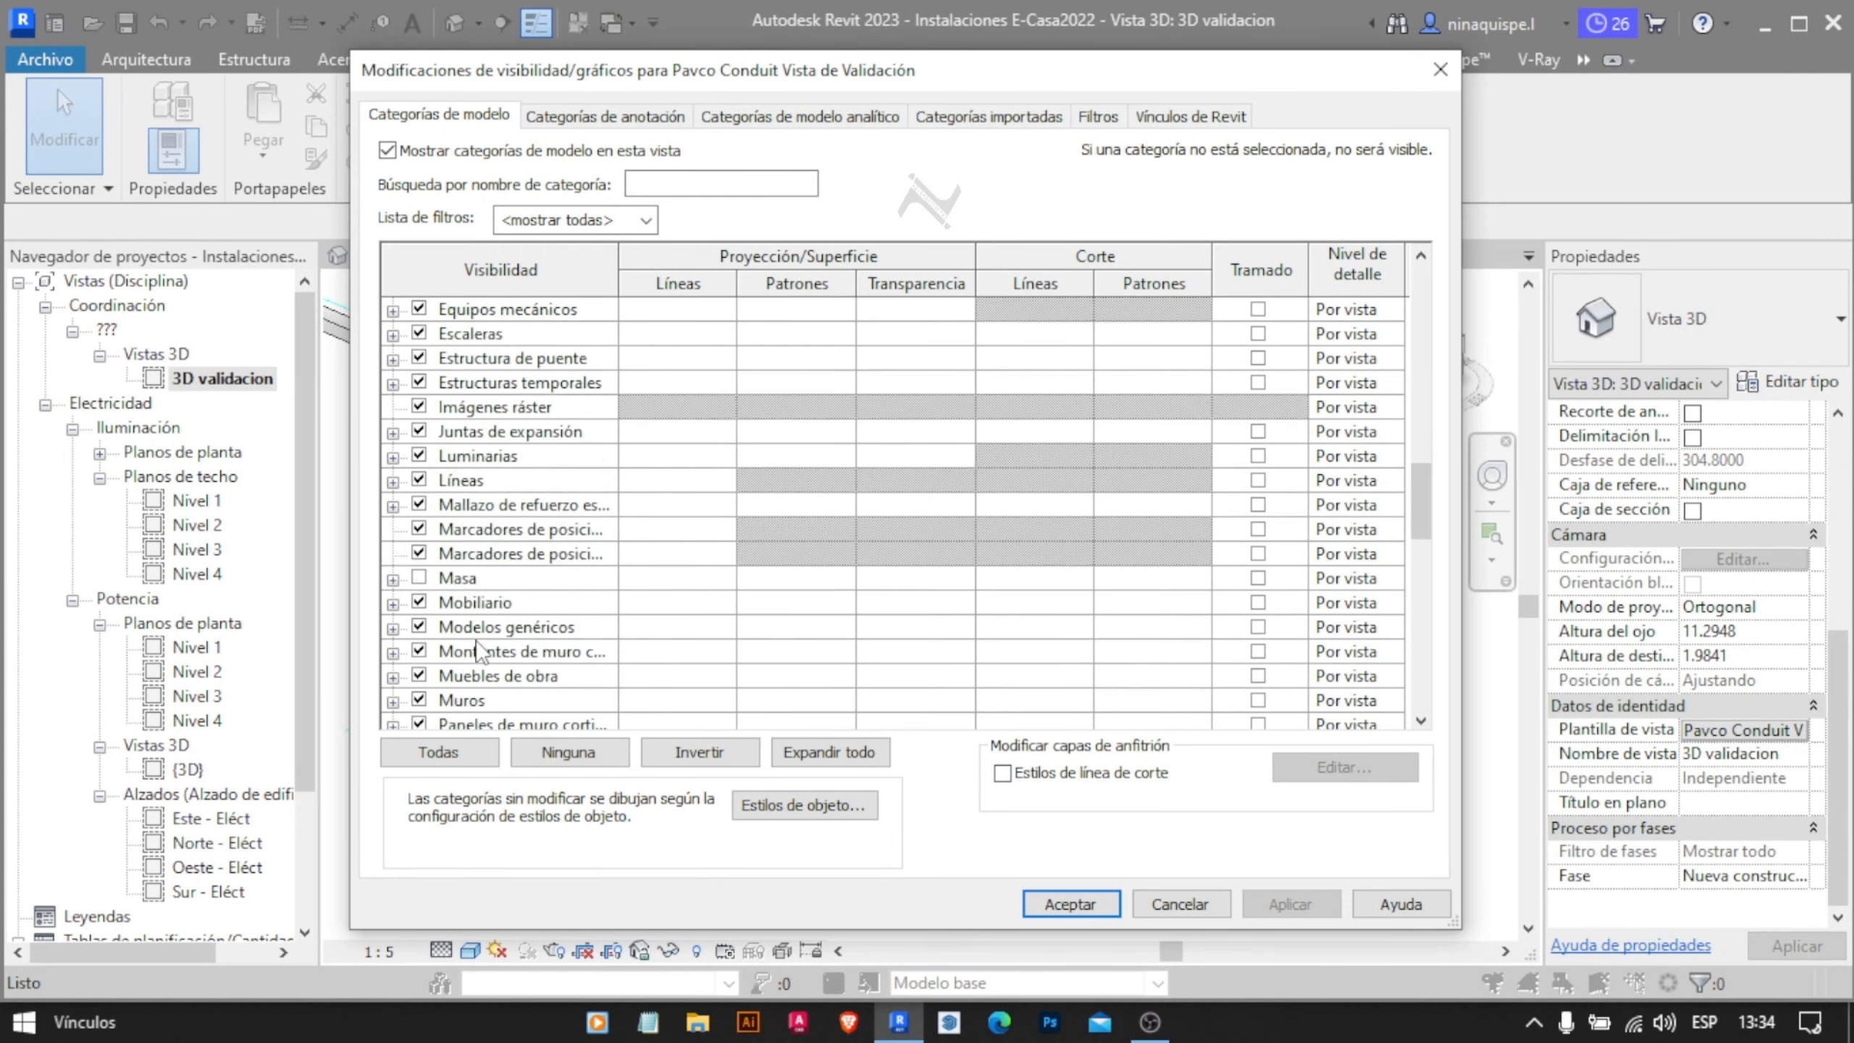
scroll(493, 606, up, 9)
scroll(511, 511, up, 2)
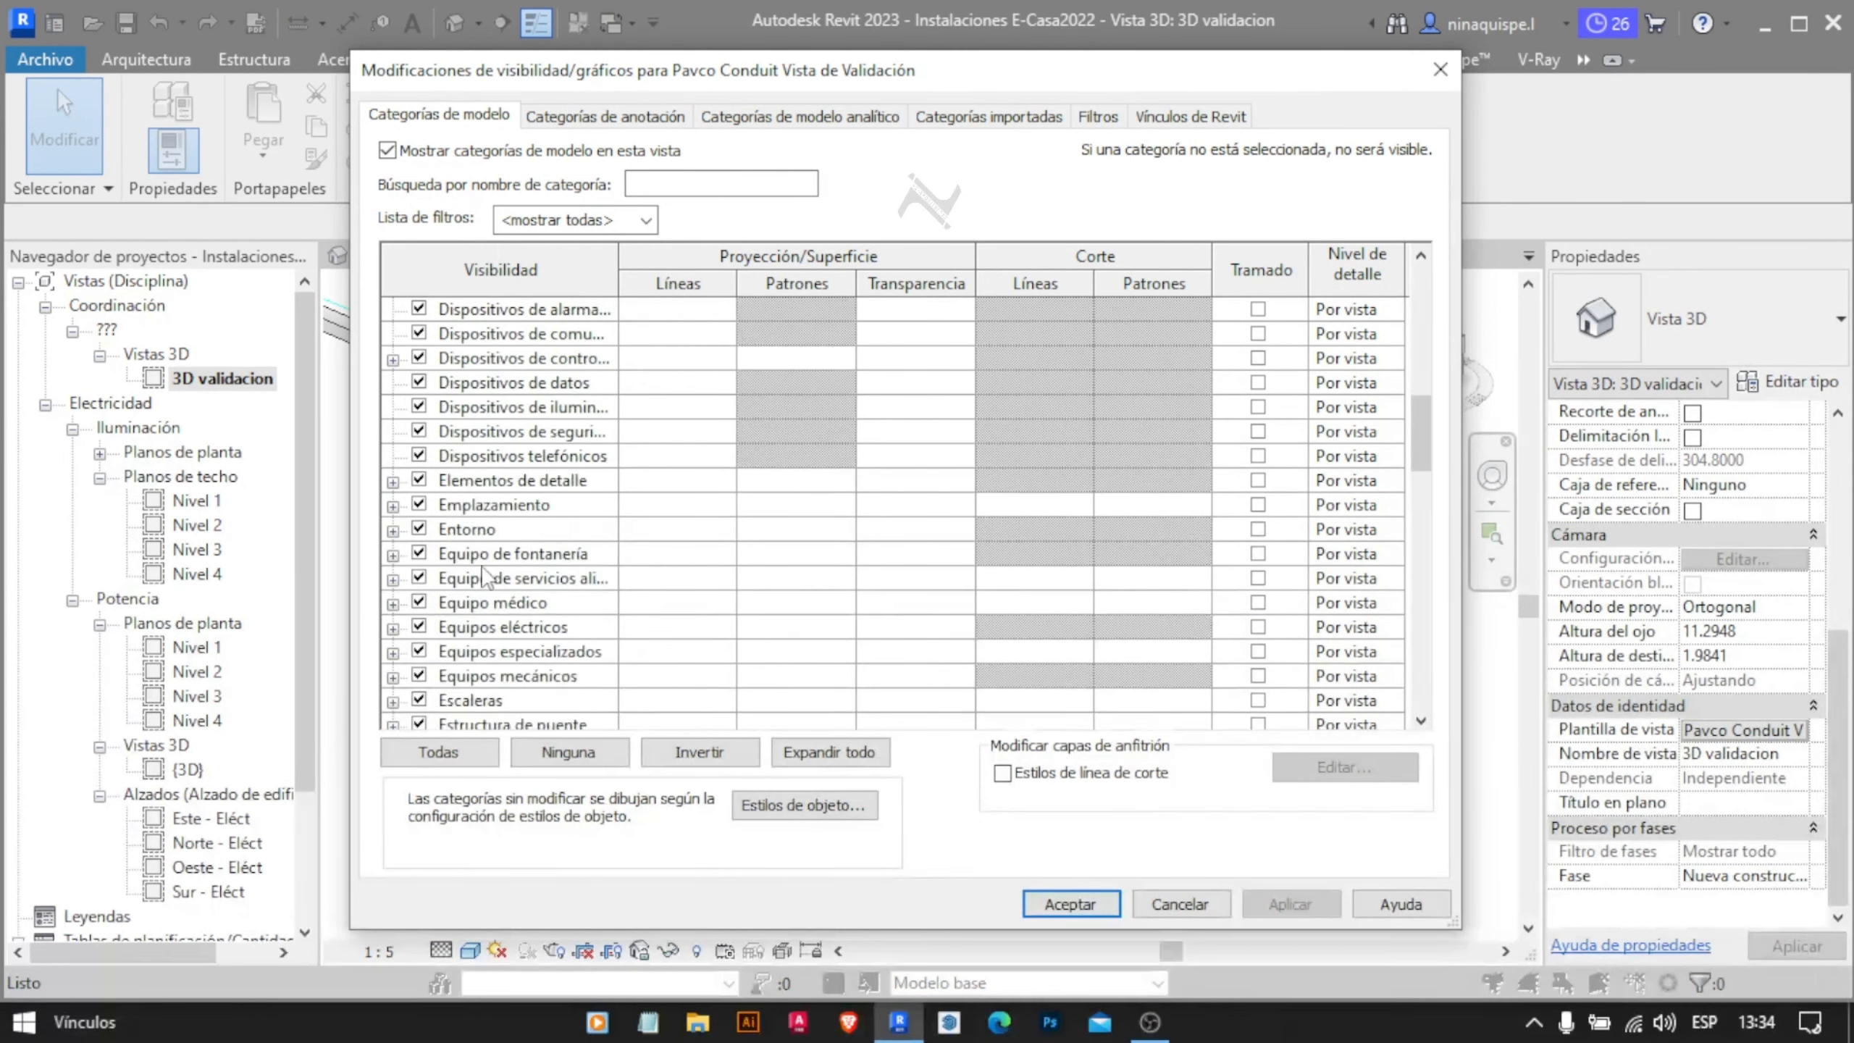
scroll(512, 584, down, 3)
Examine the subcategories of Líneas in the validation template and accept the template settings
click(392, 540)
scroll(491, 611, down, 1)
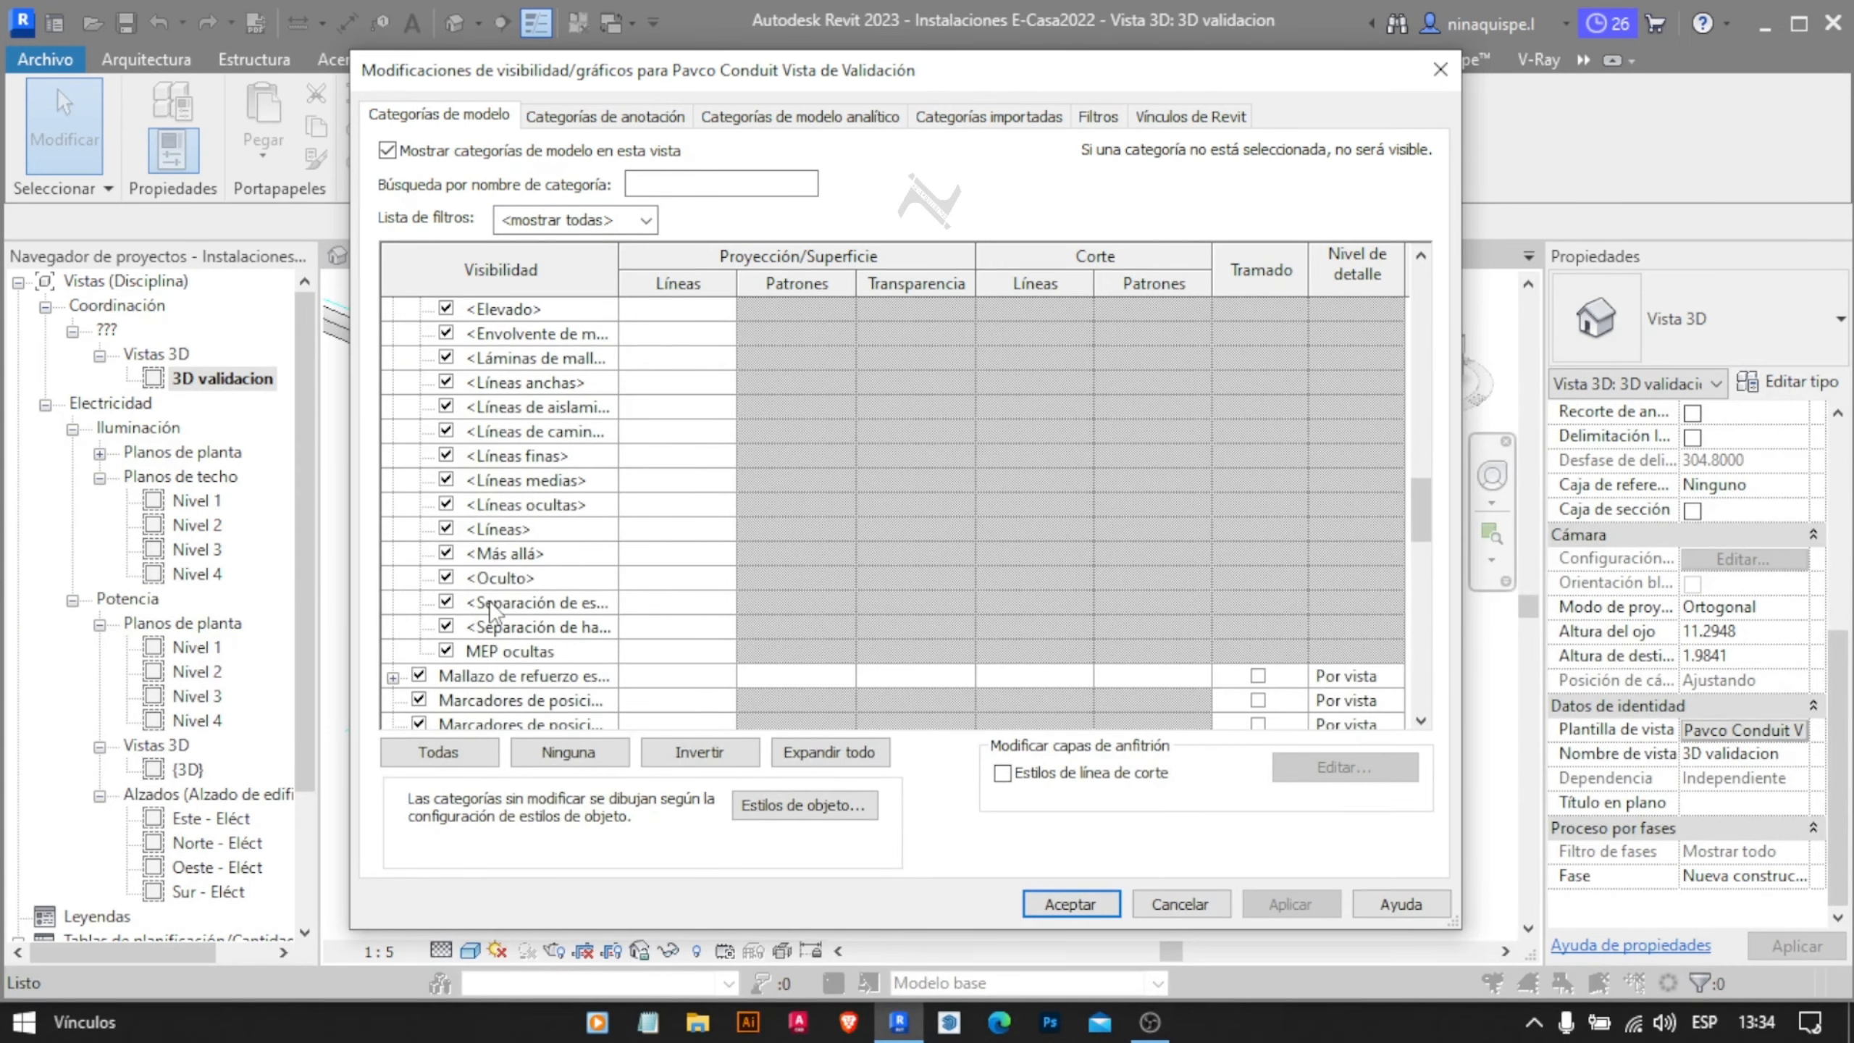
scroll(481, 632, up, 10)
scroll(511, 631, down, 12)
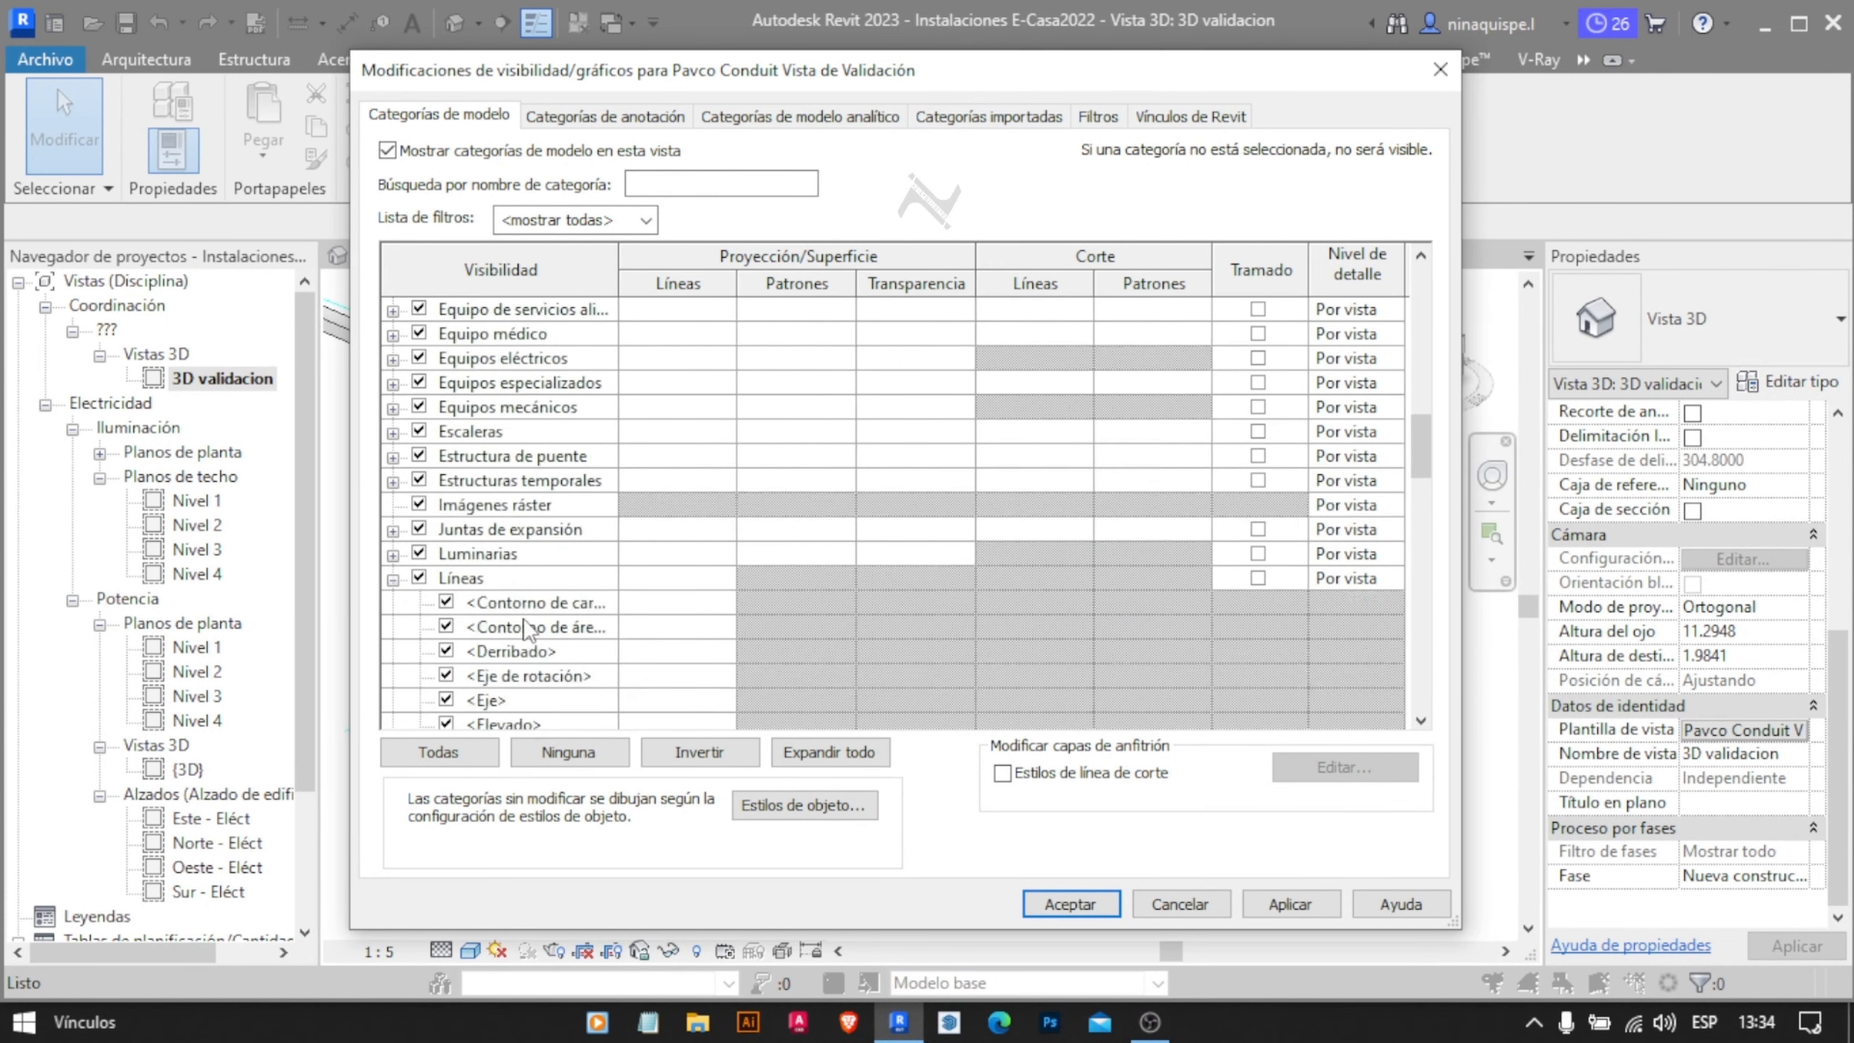
scroll(528, 628, down, 3)
click(1070, 903)
click(947, 864)
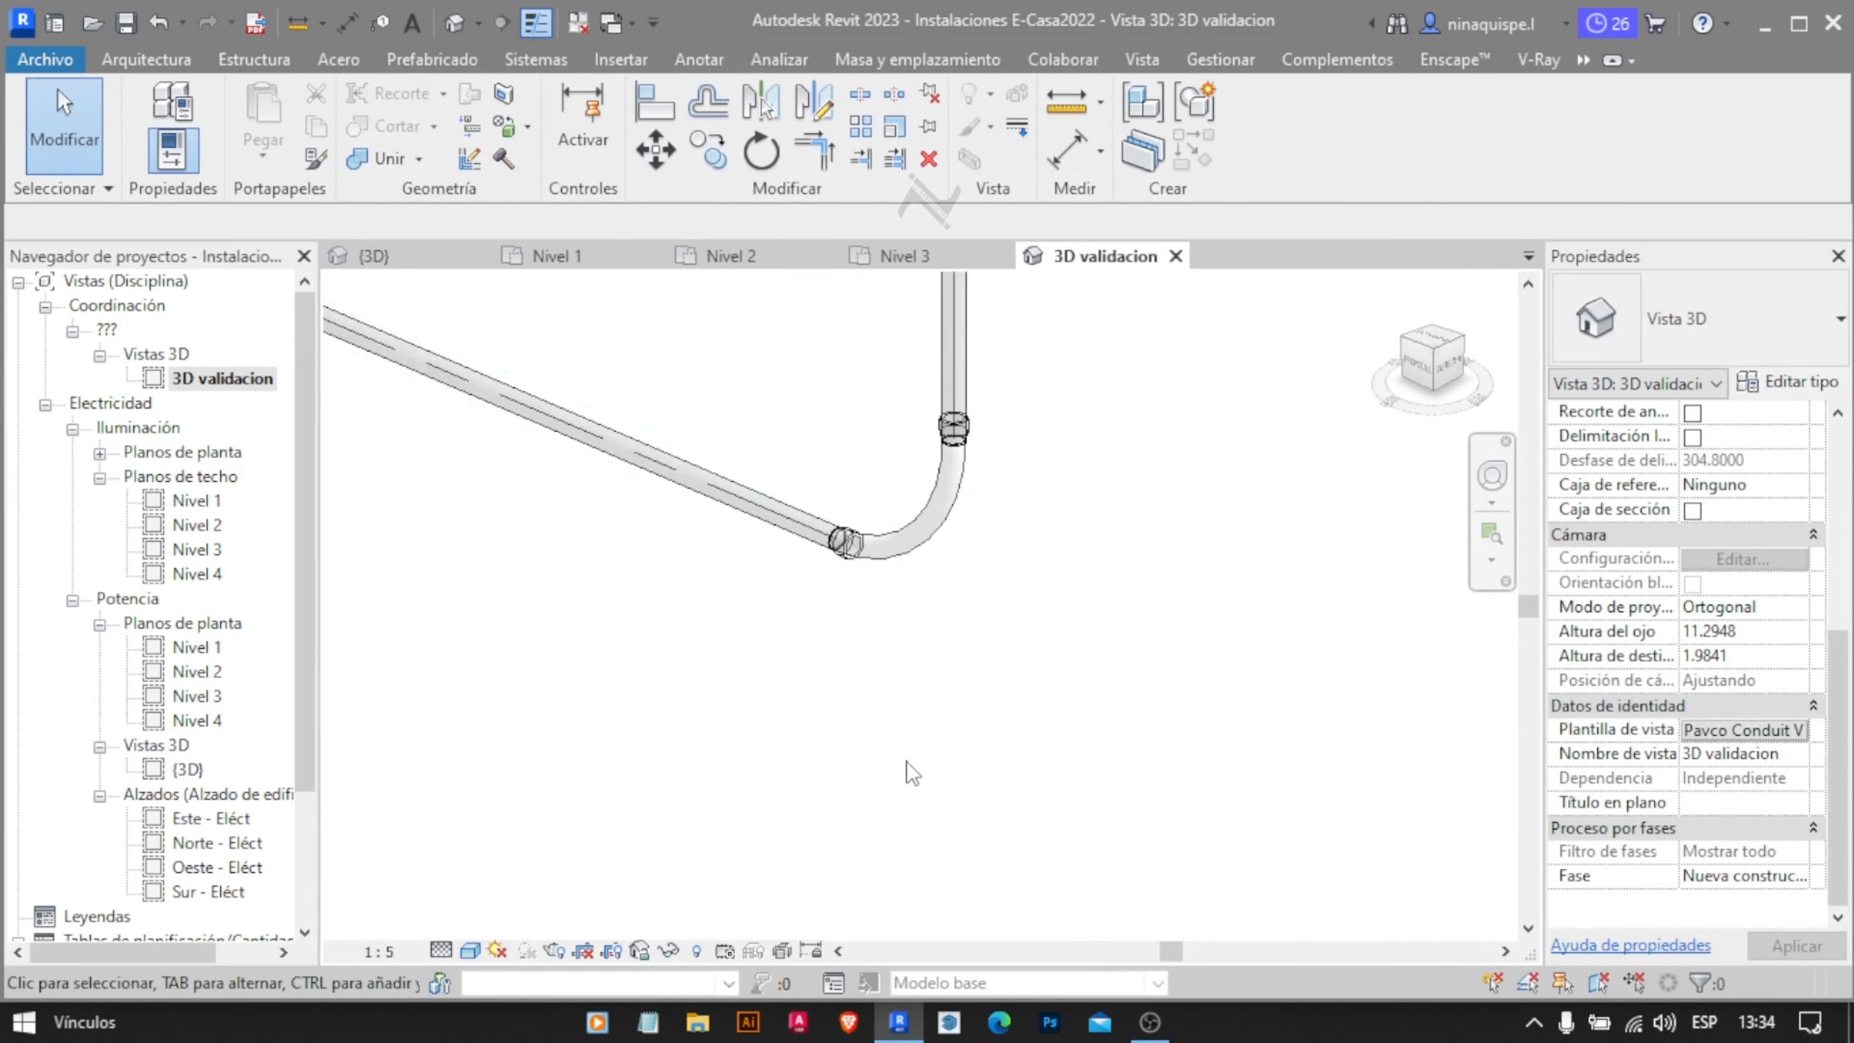
Delete the trial conduit run, its elbow and its riser beside the outlet in the Nivel 1 plan
click(543, 259)
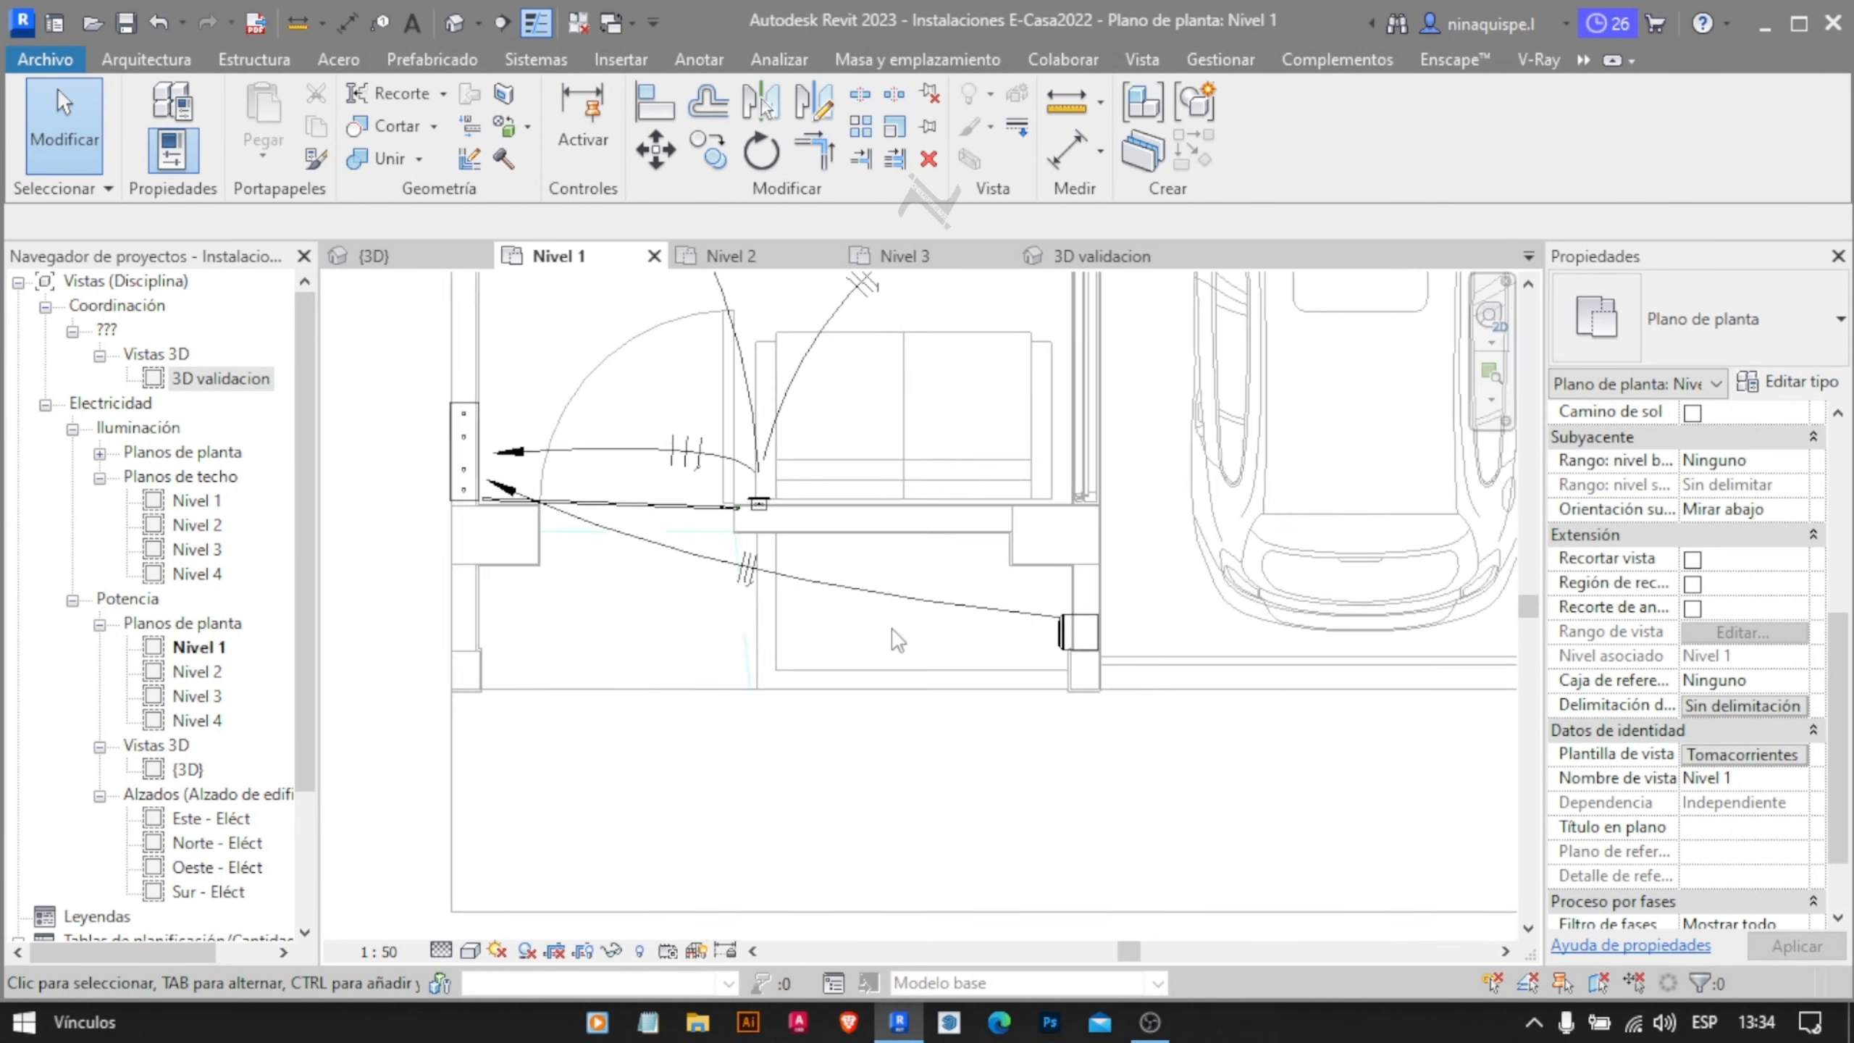
scroll(927, 646, down, 3)
middle_drag(968, 648, 945, 752)
scroll(861, 704, up, 8)
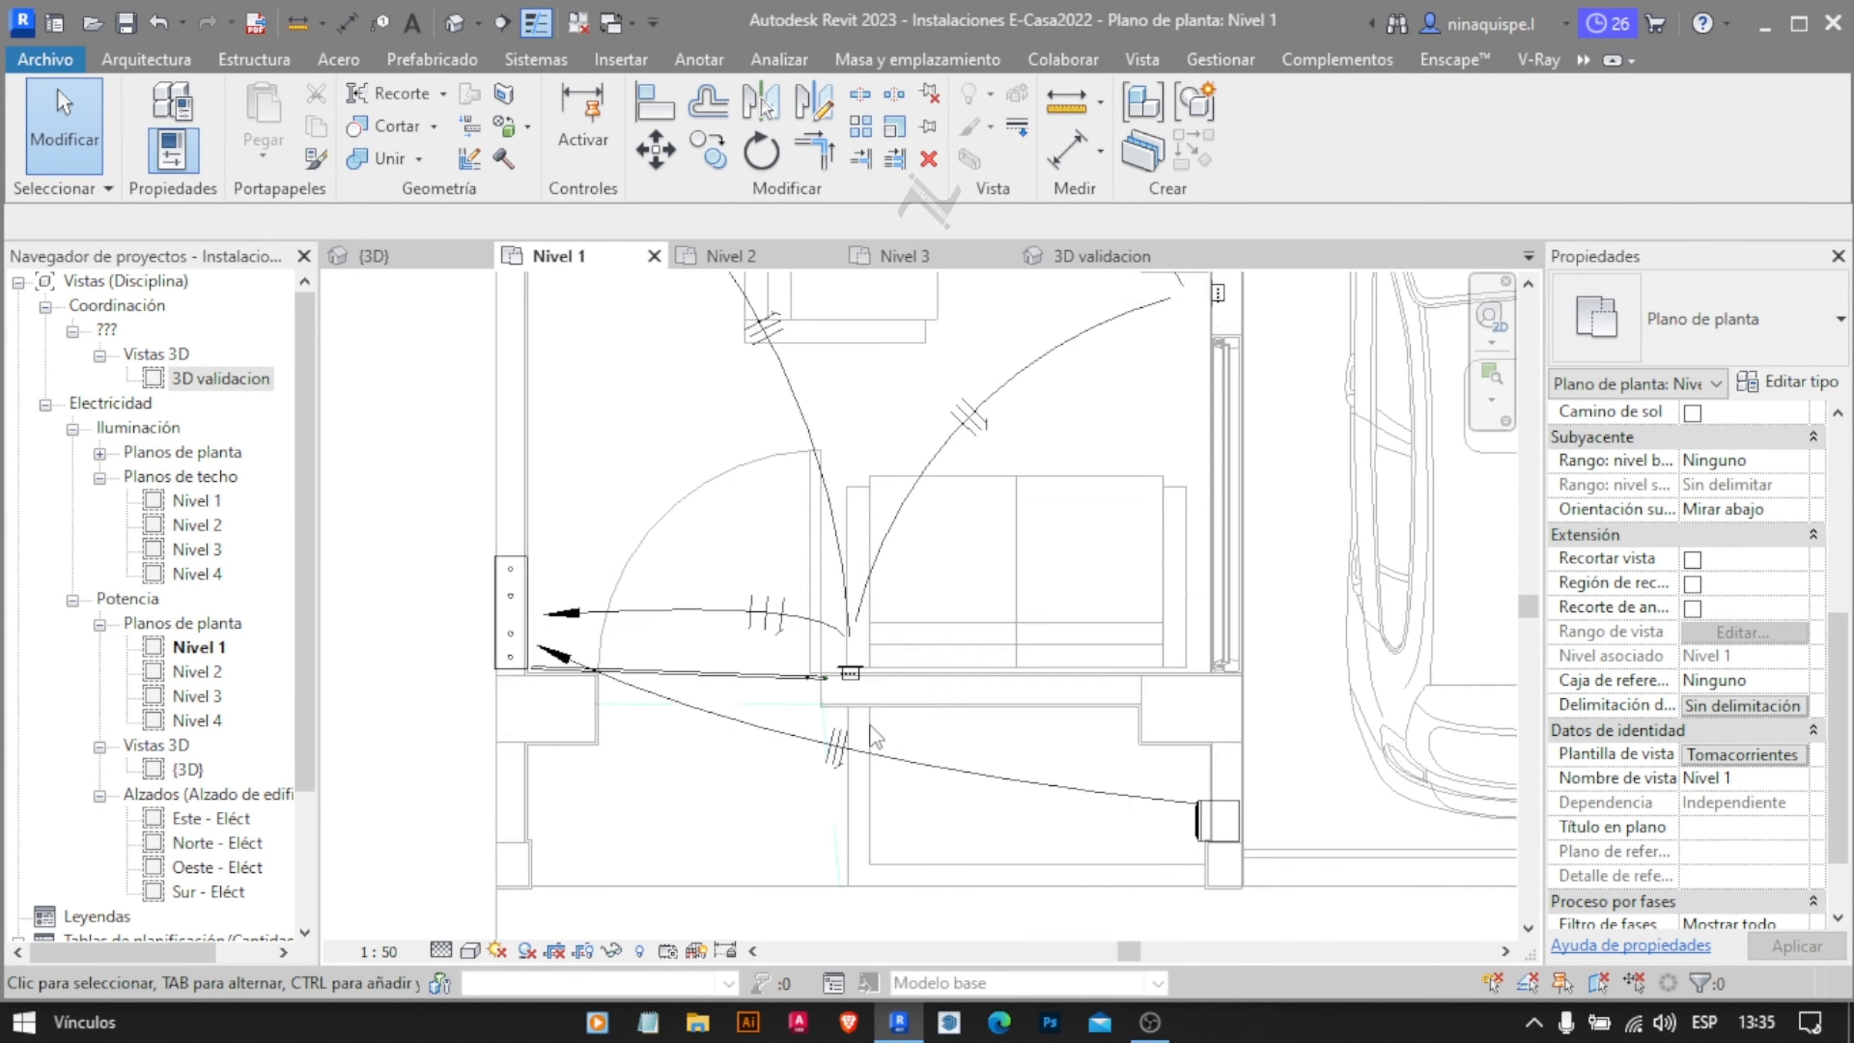
drag(819, 586, 759, 625)
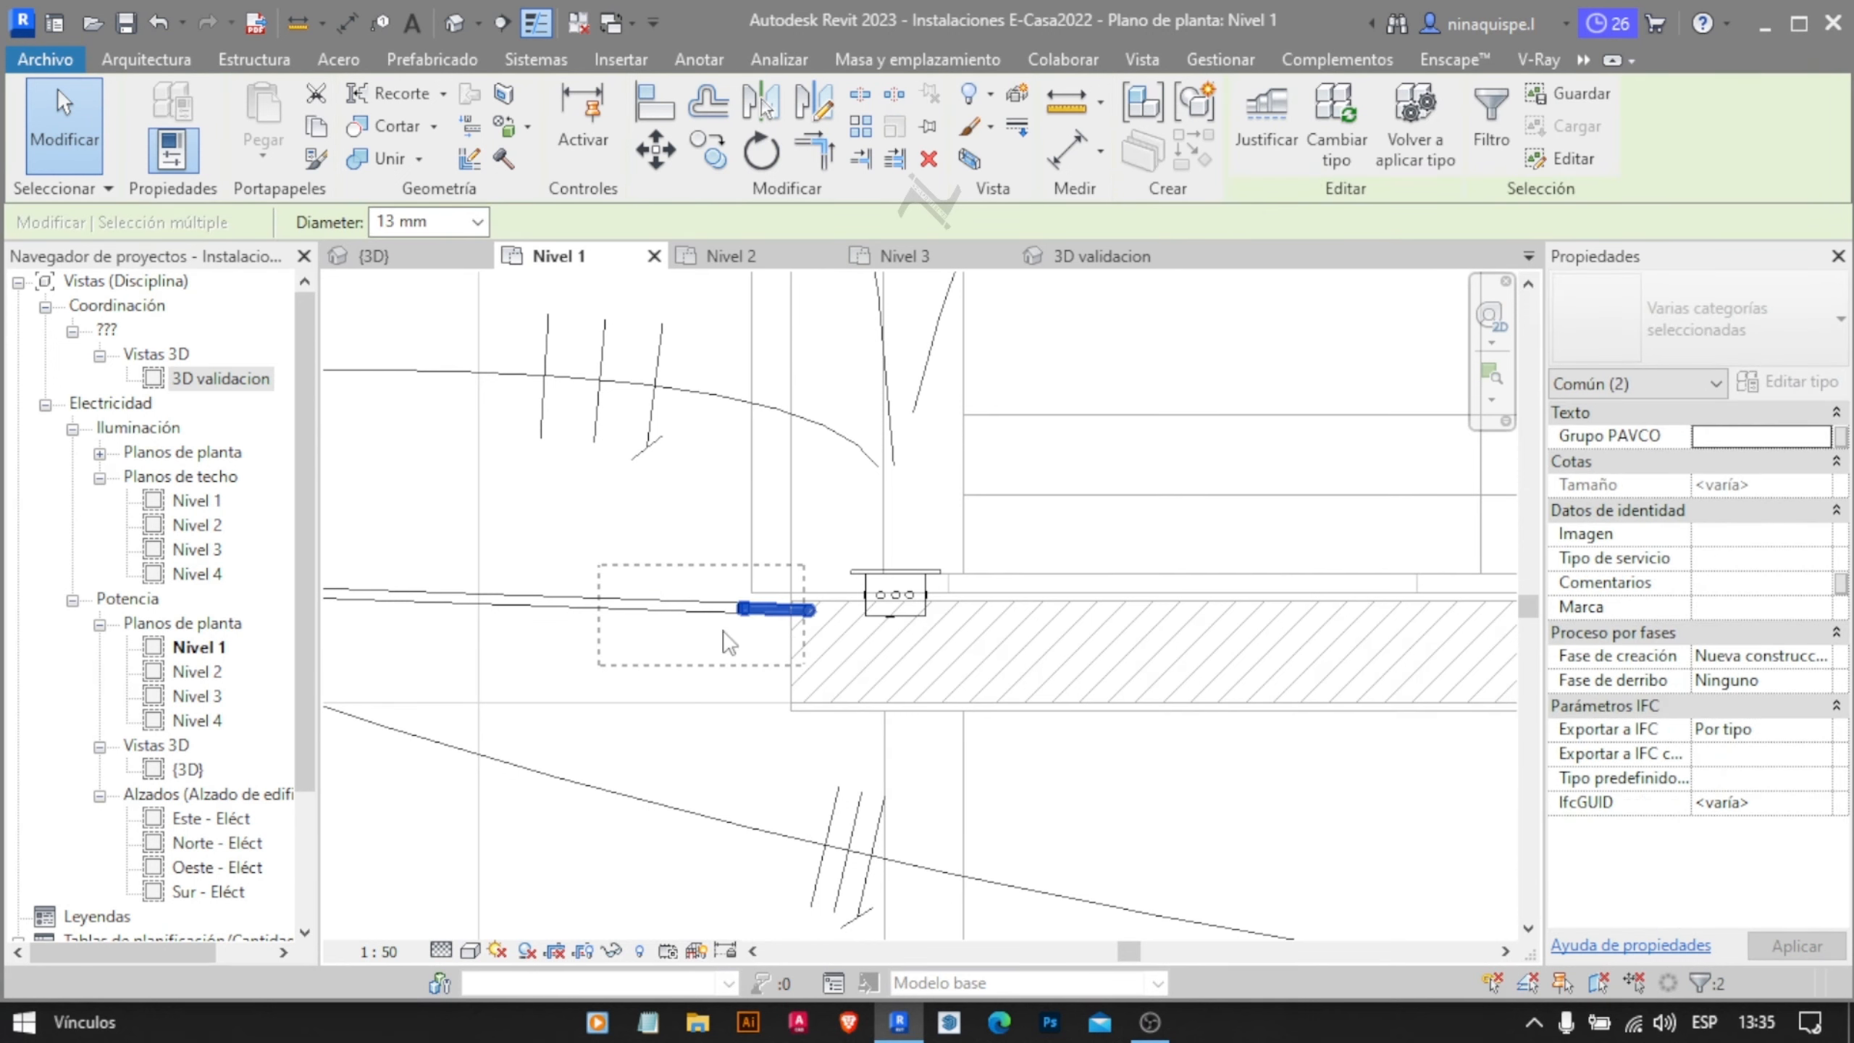
key(Delete)
click(812, 612)
key(Delete)
drag(834, 593, 835, 592)
scroll(810, 609, up, 2)
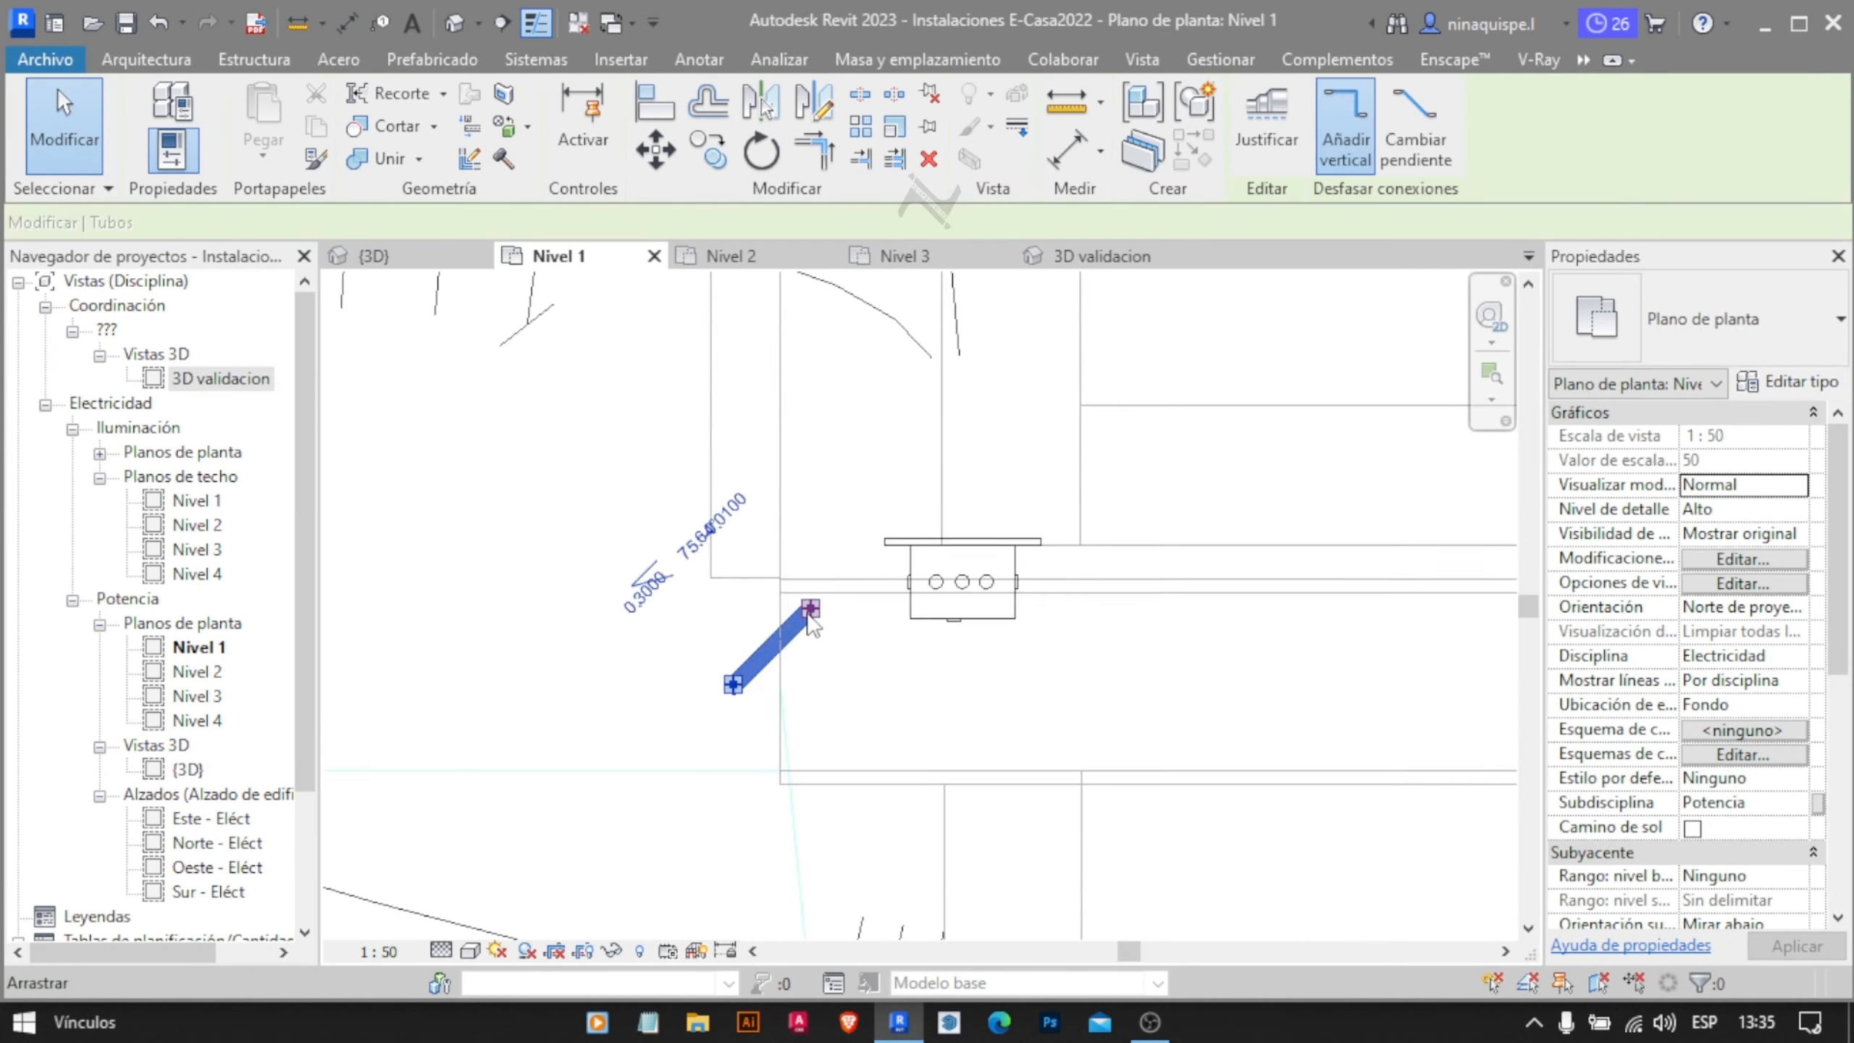
key(Delete)
scroll(816, 628, down, 8)
middle_drag(945, 519, 871, 632)
scroll(869, 629, up, 2)
scroll(872, 668, up, 5)
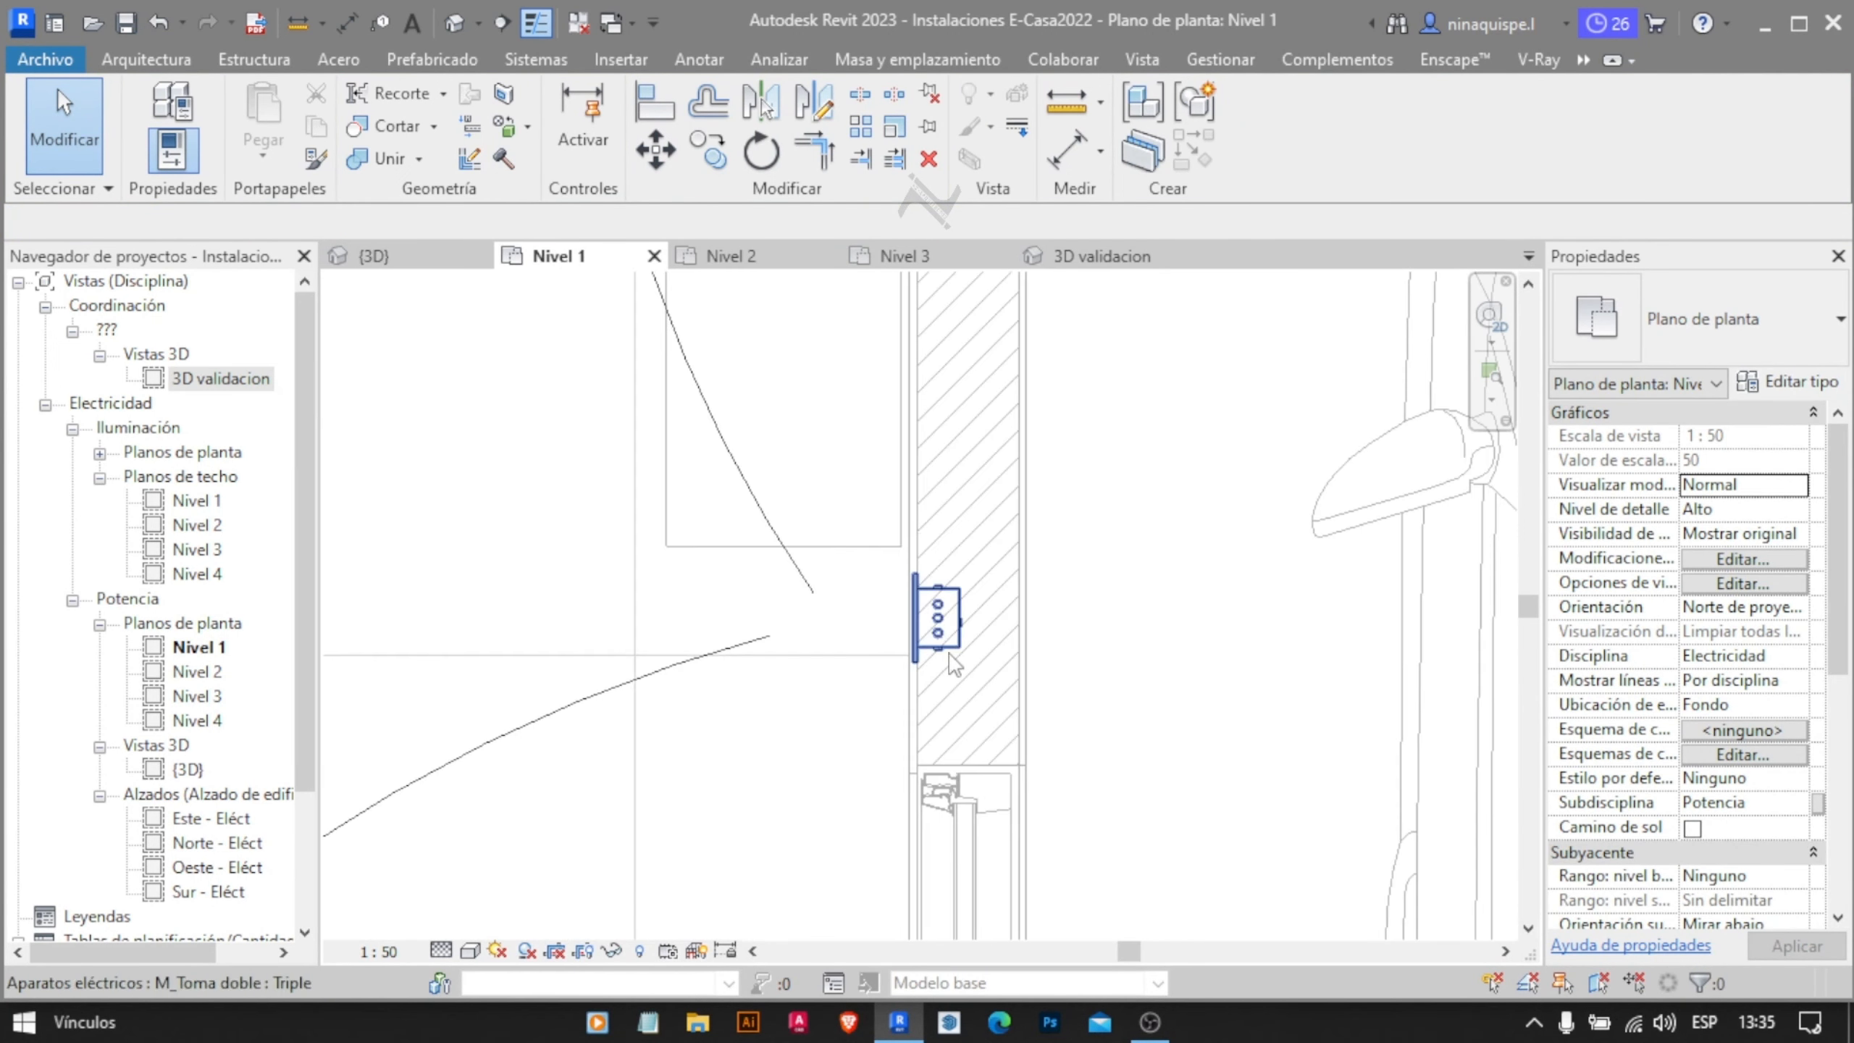
scroll(866, 668, down, 10)
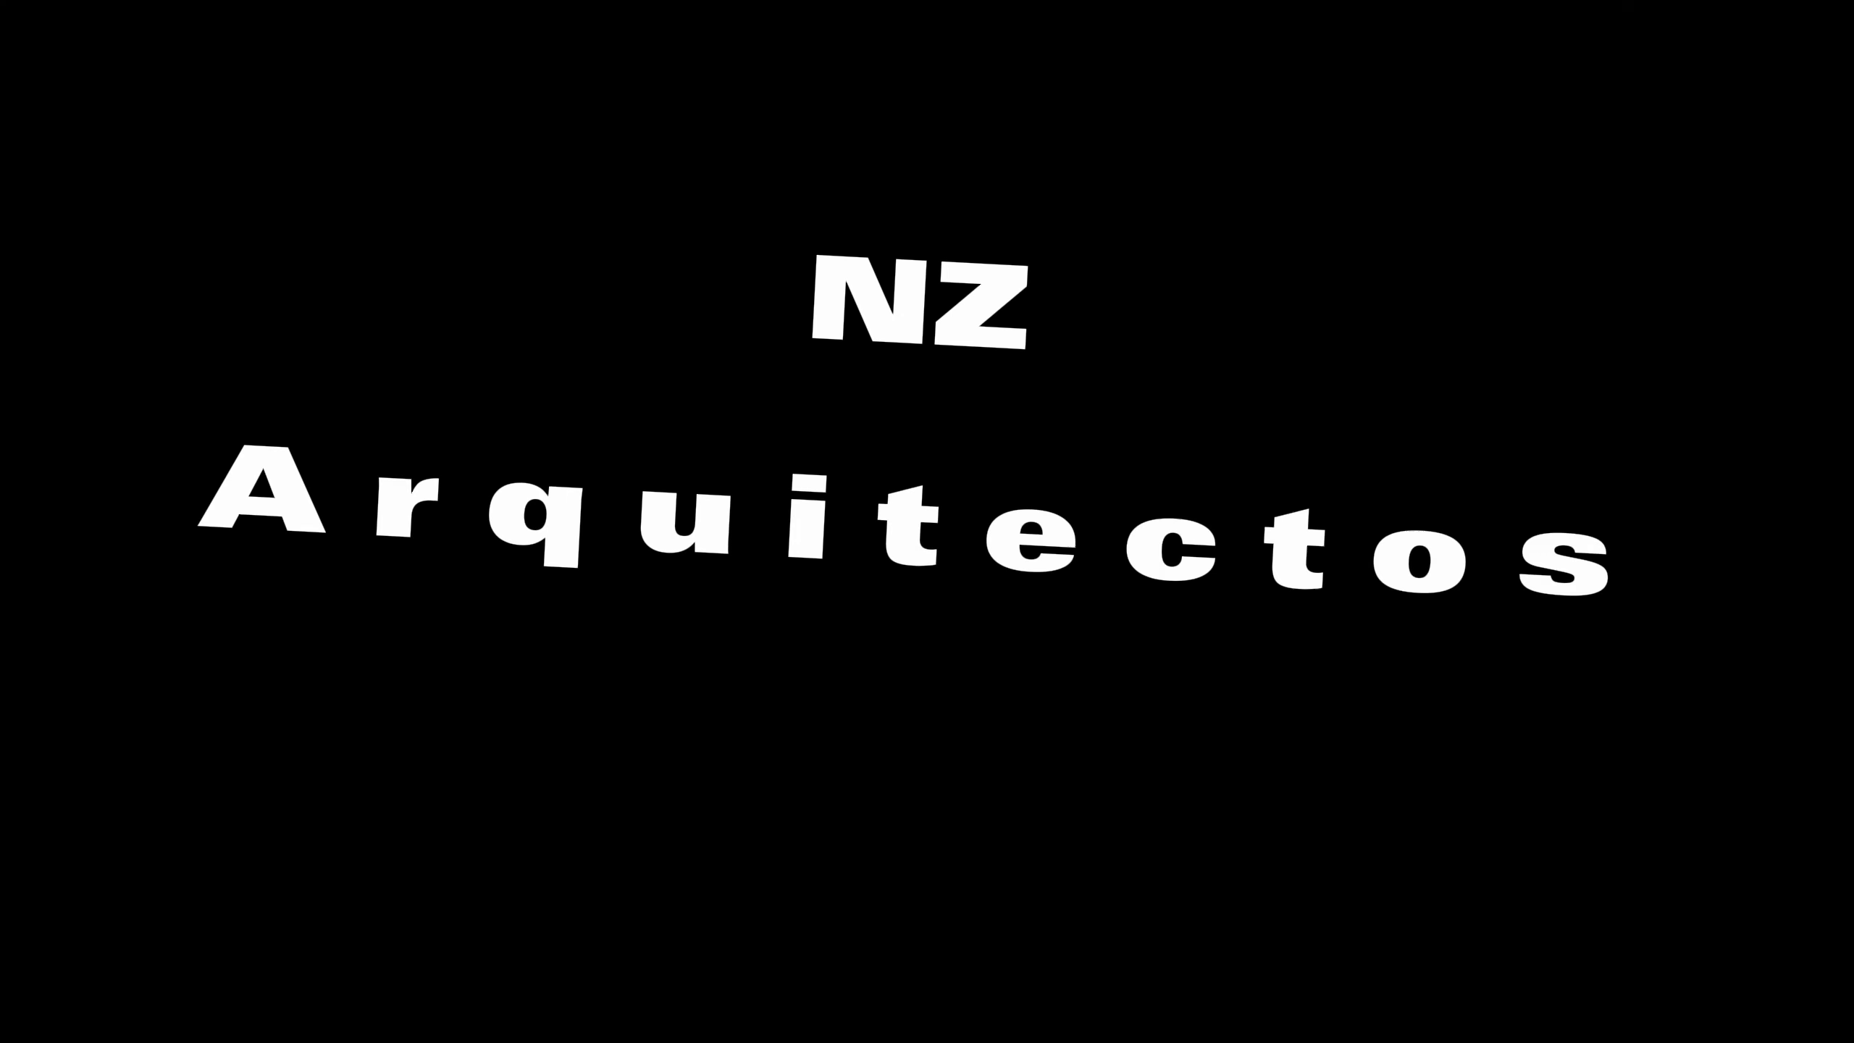